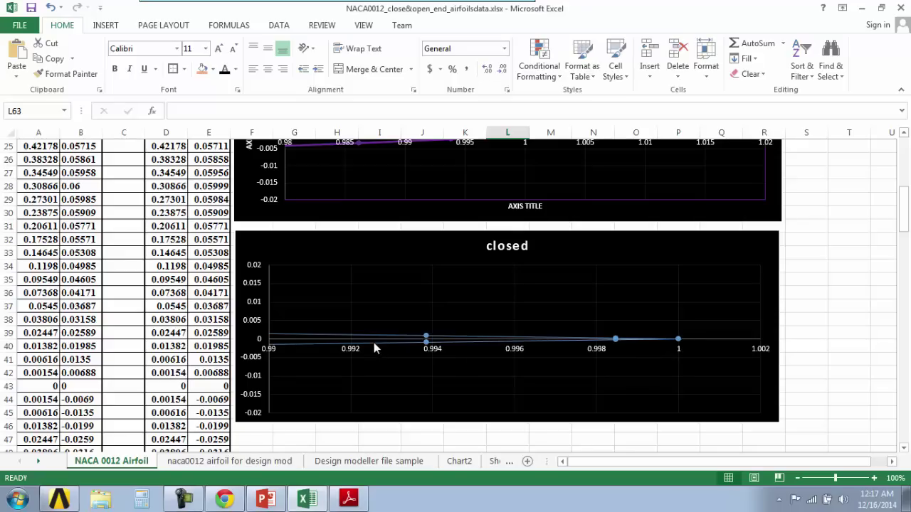
Step: Examine the open-end and closed-end coordinate tables down to the trailing-edge points in row 83
scroll(374, 349, "up", 8)
scroll(75, 247, "down", 15)
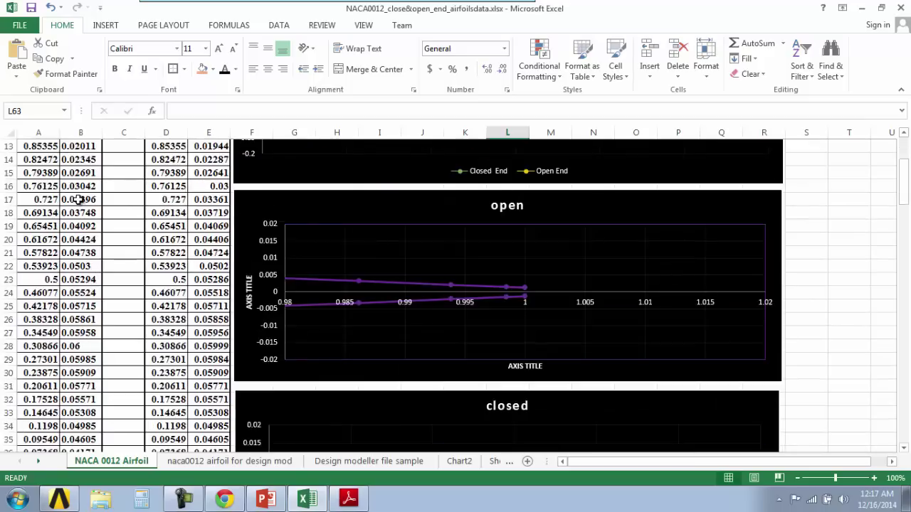
scroll(75, 247, "down", 10)
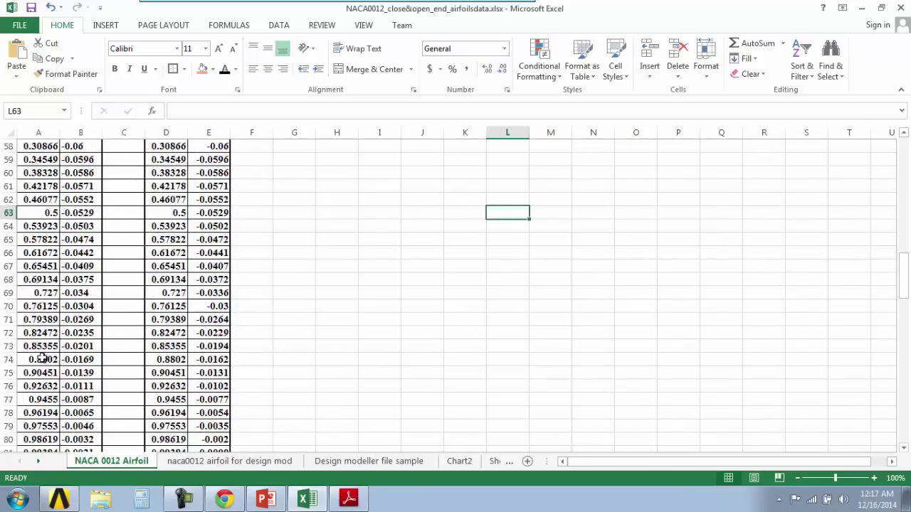
scroll(80, 324, "up", 1)
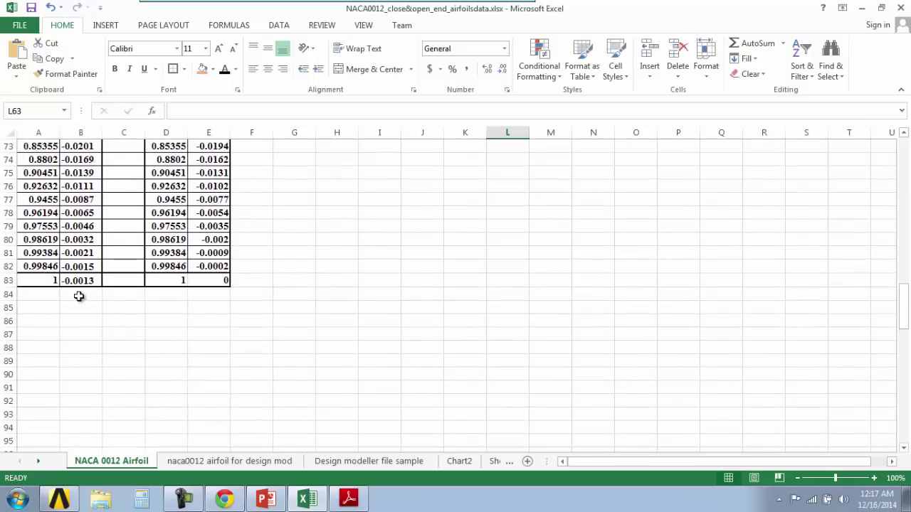
scroll(78, 299, "up", 1)
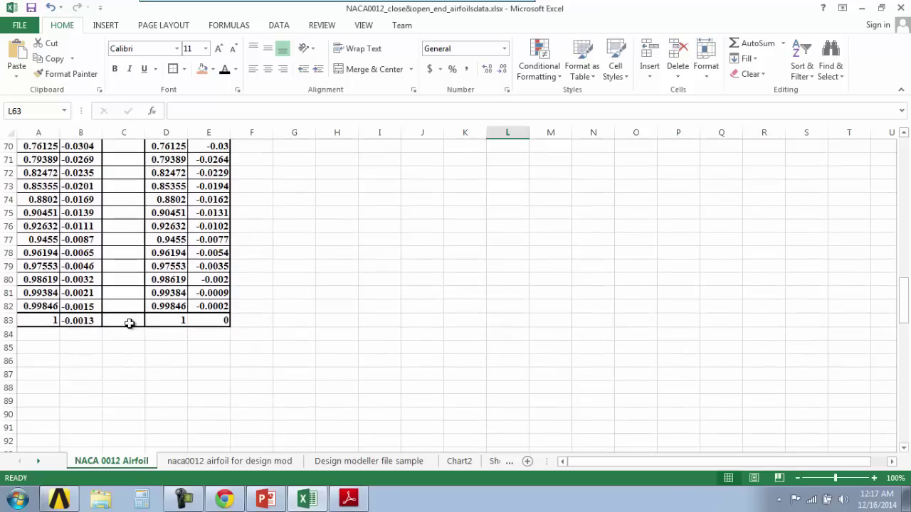
left_click(171, 320)
left_click_drag(50, 322, 82, 321)
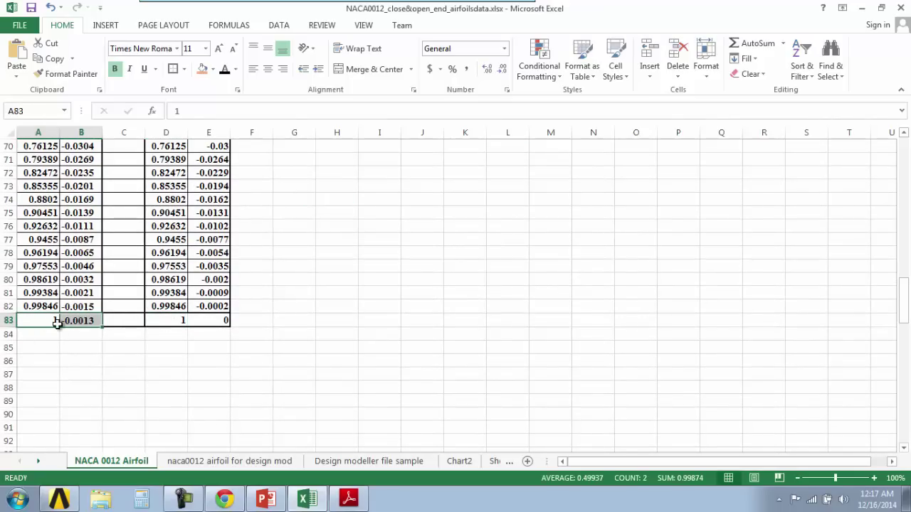
left_click(81, 319)
Step: Compare the open-end table's first and last trailing-edge points, and check the closed-end coordinates in D83 and E83
scroll(82, 320, "up", 3)
scroll(81, 320, "up", 12)
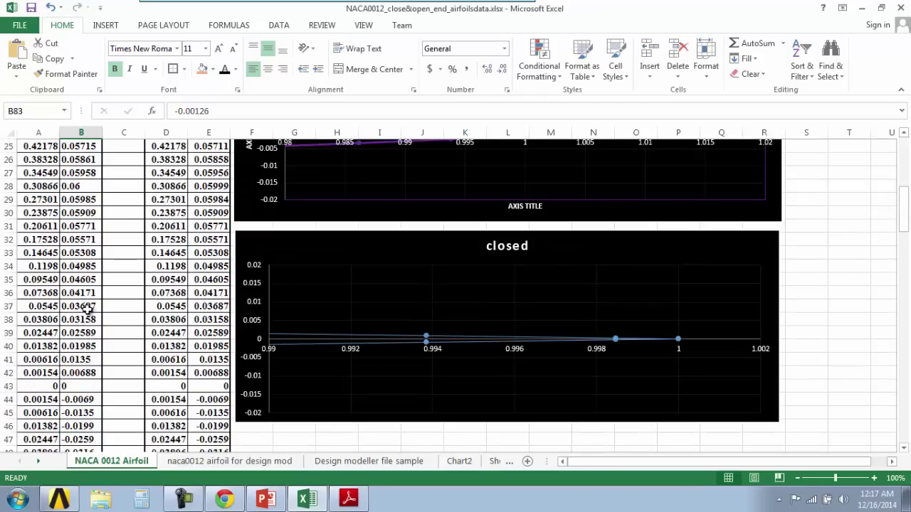
scroll(90, 311, "down", 1)
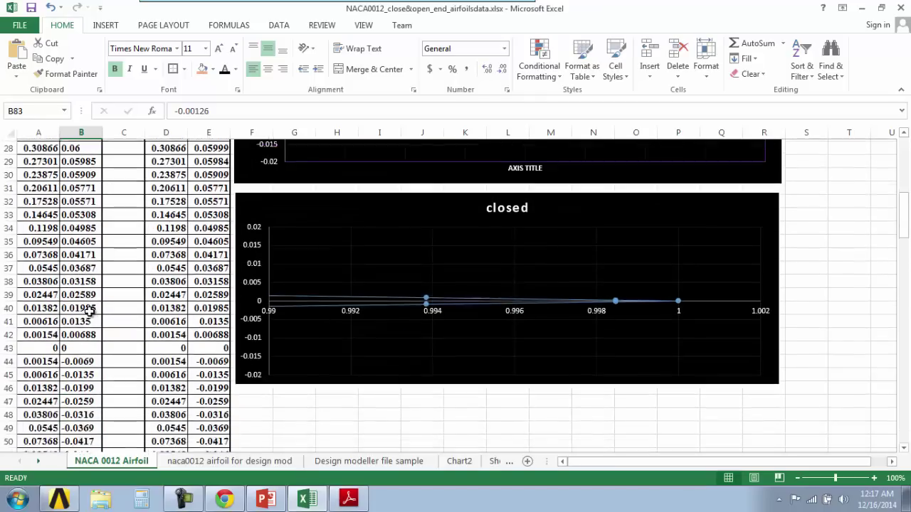
scroll(90, 309, "up", 9)
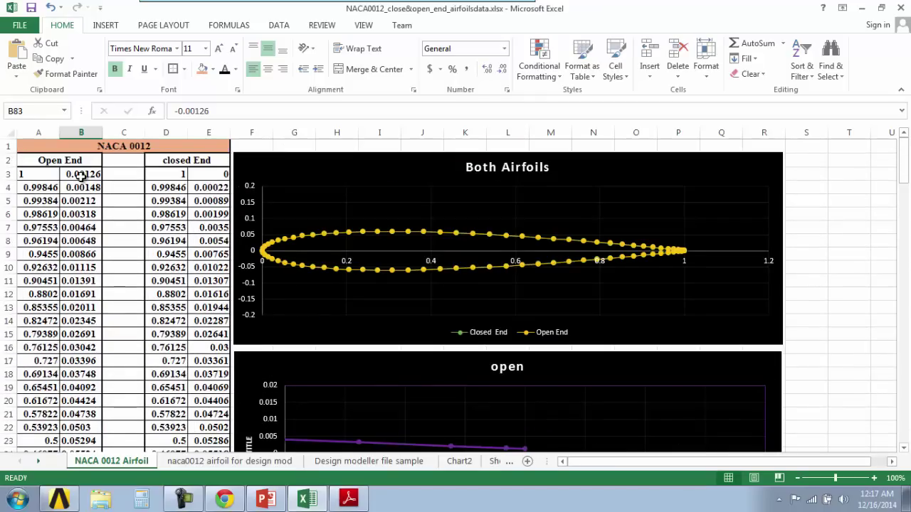
scroll(107, 213, "down", 20)
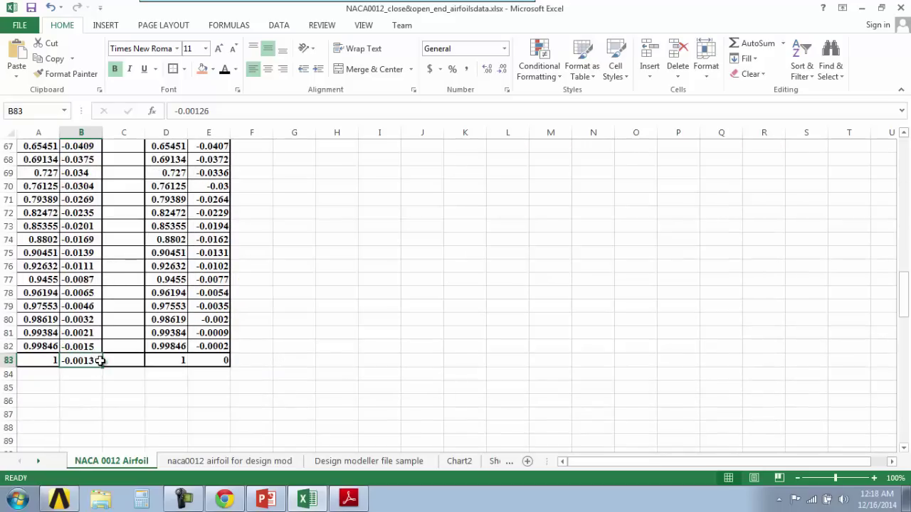
left_click(169, 358)
left_click(195, 358)
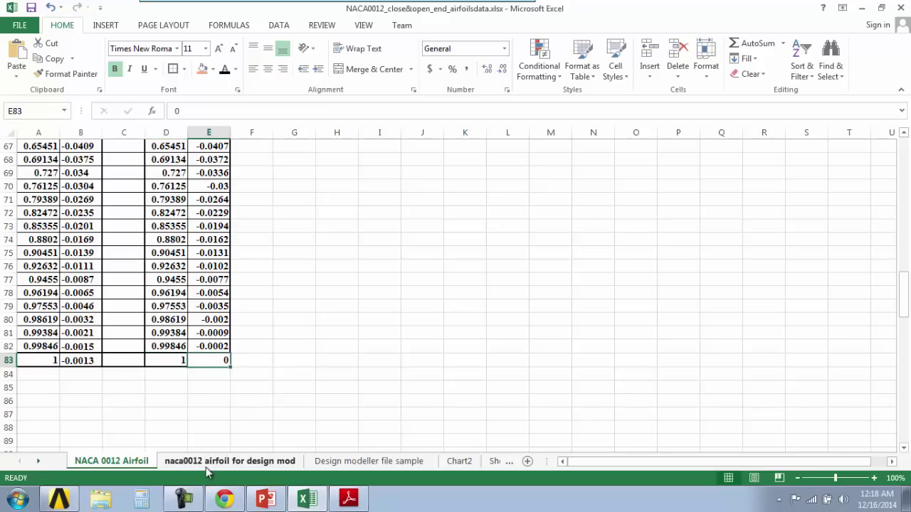
Step: Open the Design modeller file sample sheet and examine its #Group, #Point, #X, #Y and #Z layout
left_click(368, 462)
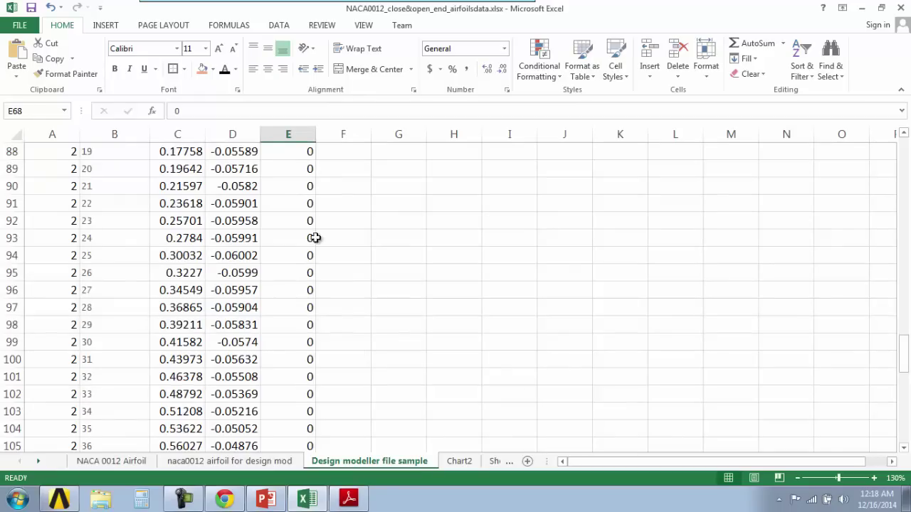
scroll(283, 273, "up", 15)
scroll(278, 280, "up", 14)
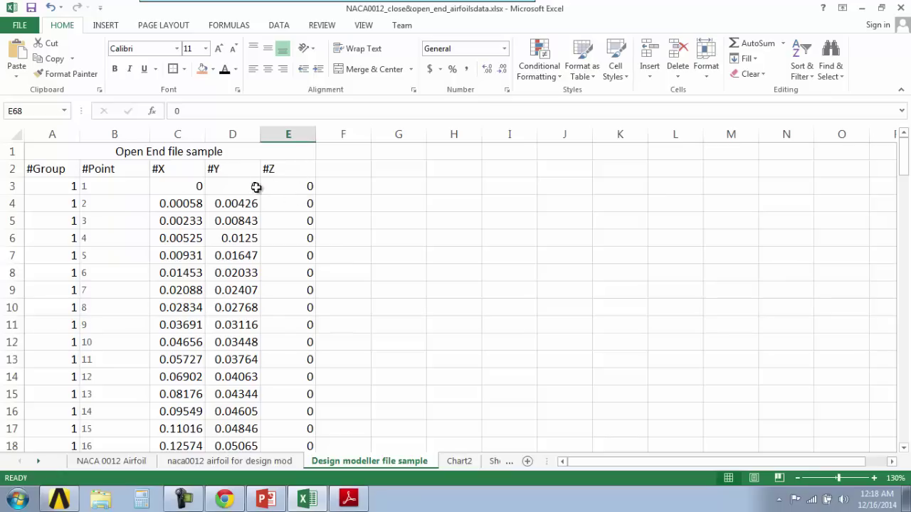
left_click(107, 169)
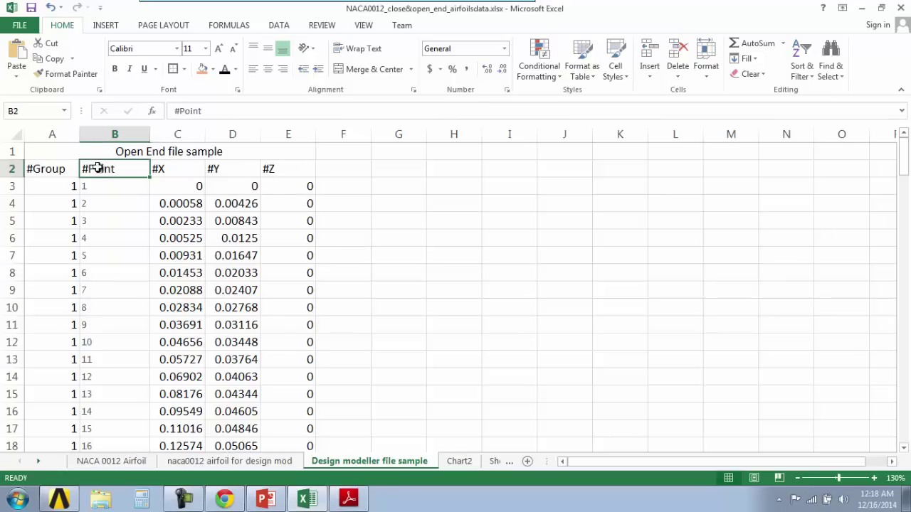
left_click(102, 188)
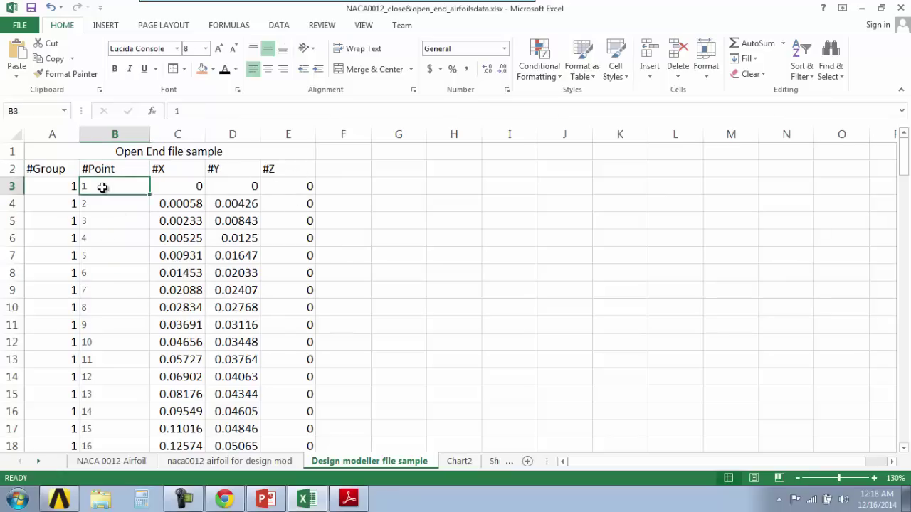
scroll(93, 324, "down", 5)
scroll(104, 311, "down", 18)
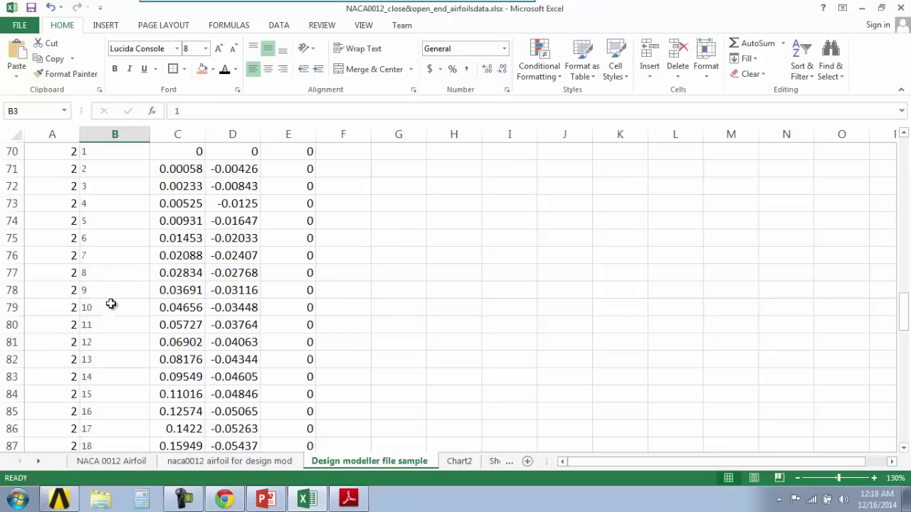
scroll(108, 296, "up", 3)
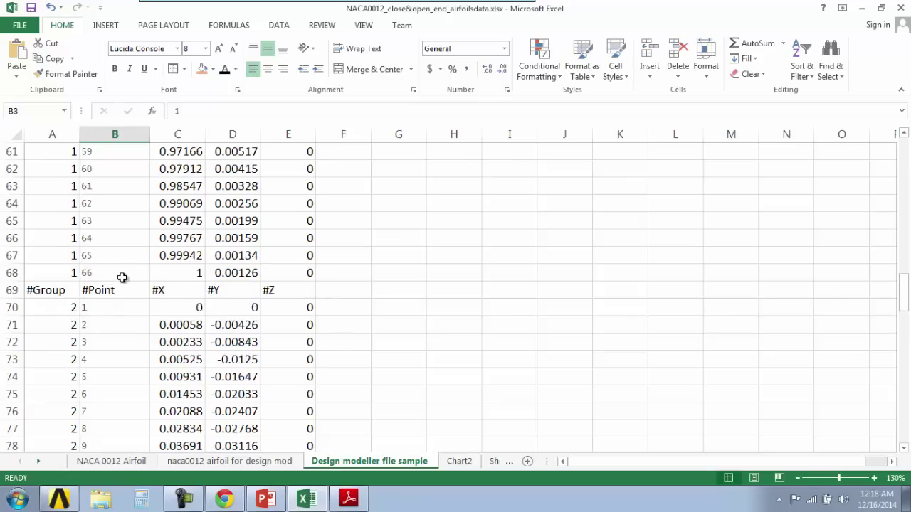
Step: Review the point numbering and coordinates of group 1 and group 2 from start to end
scroll(124, 274, "up", 11)
scroll(127, 271, "up", 6)
scroll(126, 271, "down", 20)
scroll(126, 272, "down", 1)
scroll(126, 271, "up", 20)
scroll(125, 270, "up", 4)
scroll(128, 293, "down", 3)
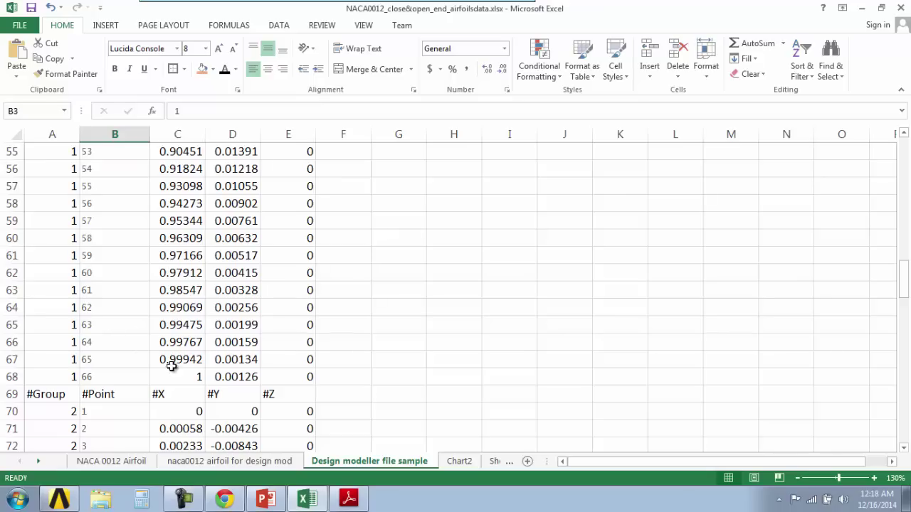
scroll(128, 367, "down", 20)
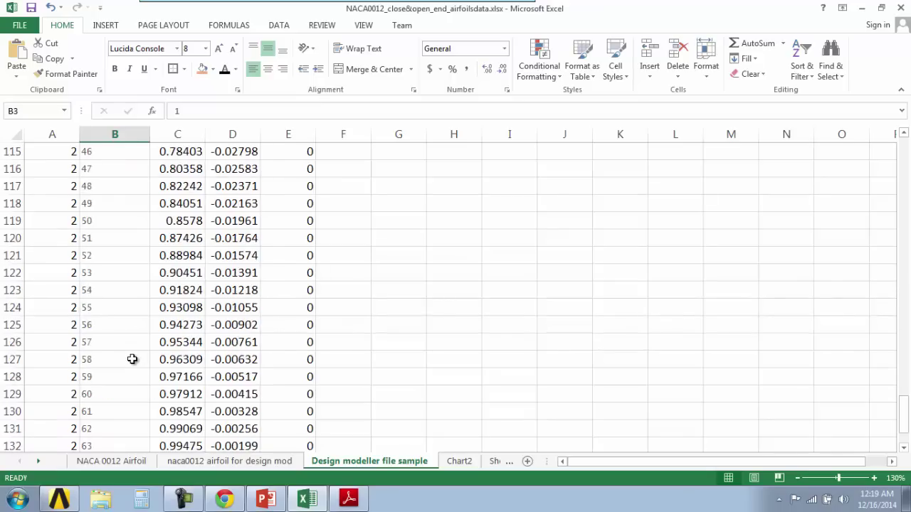
scroll(133, 360, "down", 4)
scroll(133, 360, "up", 1)
Step: Open the naca0012 airfoil for design mod sheet and examine the open-ended airfoil's points from first to last
left_click(207, 461)
left_click(108, 462)
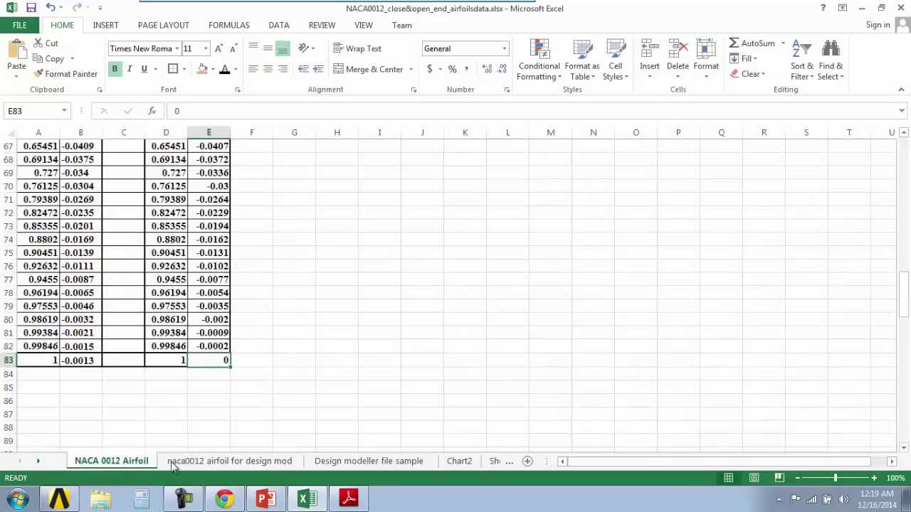
left_click(332, 464)
left_click(254, 464)
scroll(187, 353, "up", 2)
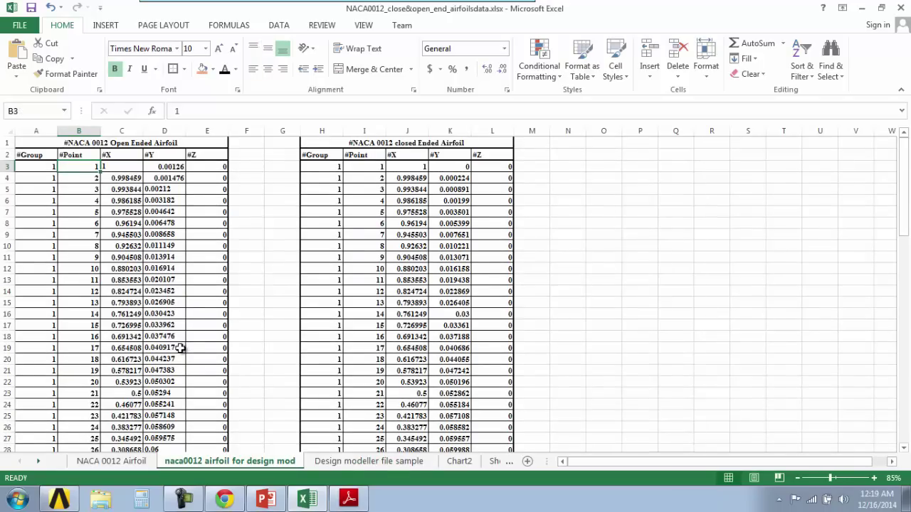
scroll(126, 214, "down", 20)
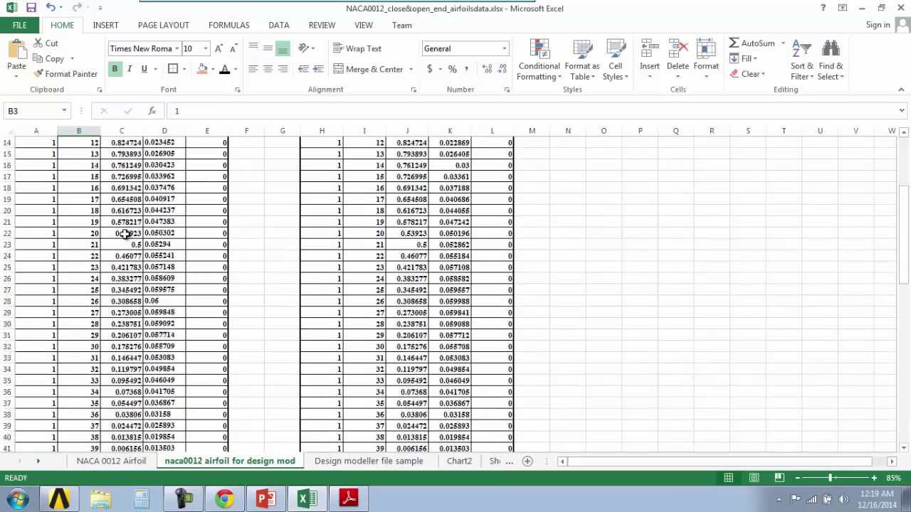
scroll(37, 302, "down", 1)
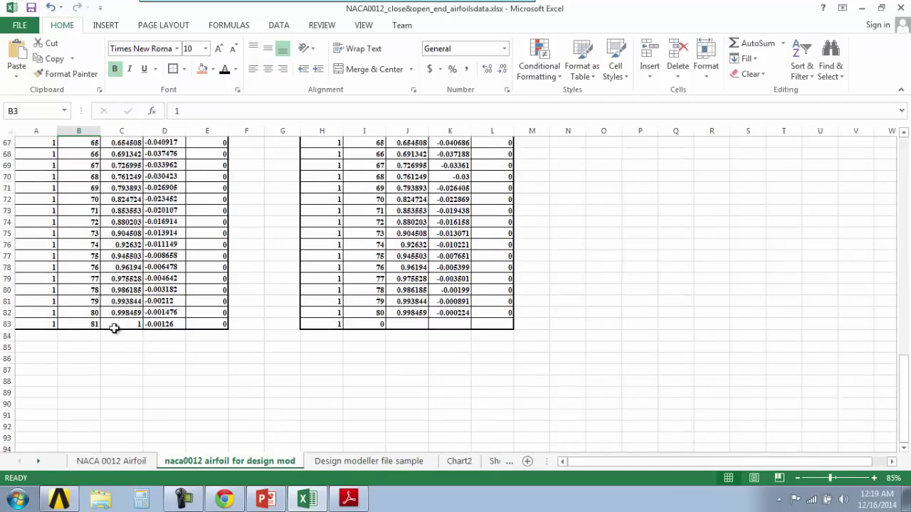
scroll(264, 325, "up", 20)
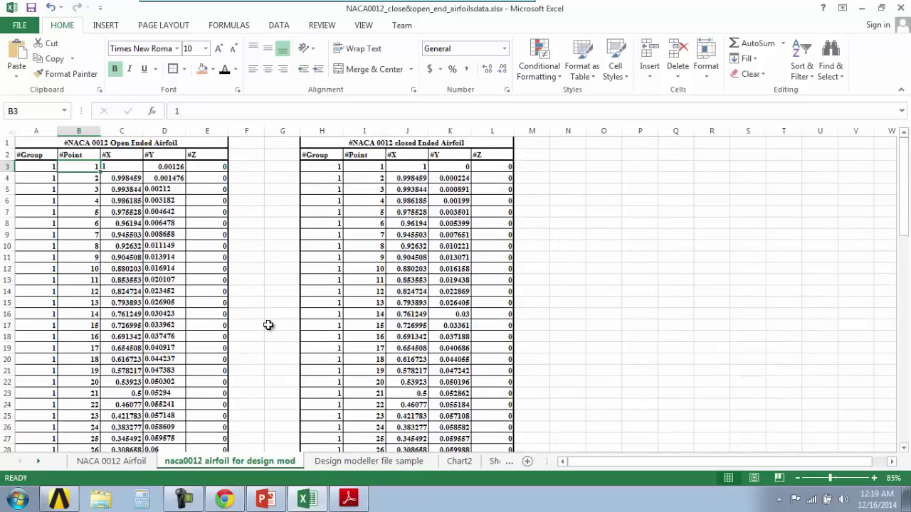
Step: Examine the closed-ended airfoil's point list, checking the point number and blank coordinate cells in its final row
scroll(417, 239, "down", 20)
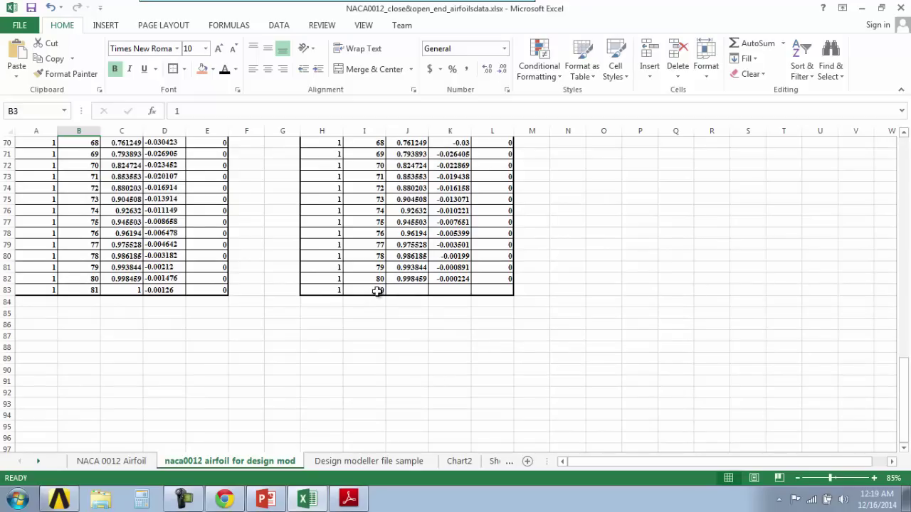
scroll(379, 291, "up", 1)
scroll(379, 292, "up", 20)
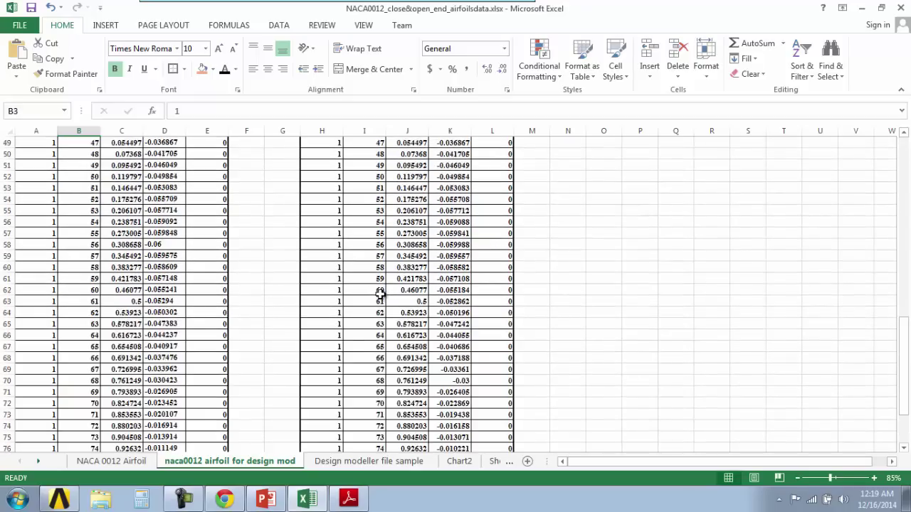
scroll(372, 242, "down", 6)
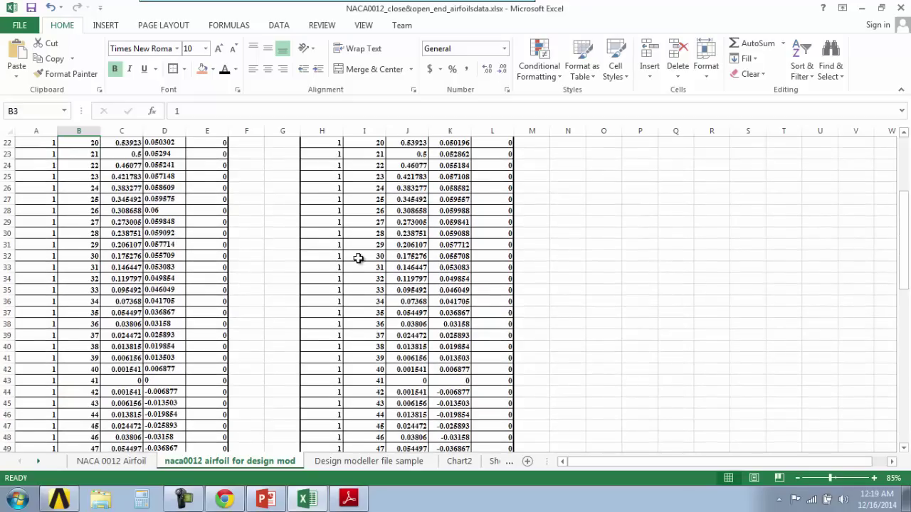
left_click(135, 461)
left_click(235, 461)
scroll(331, 383, "down", 8)
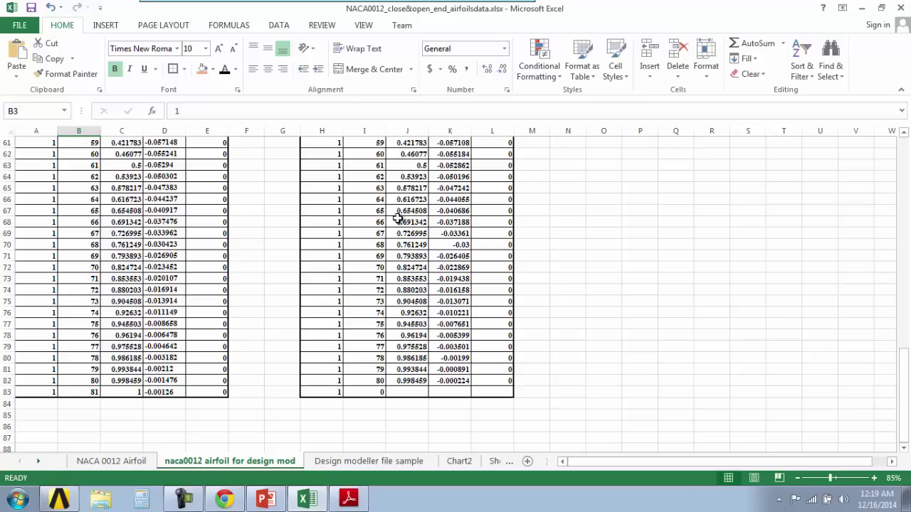
left_click(361, 393)
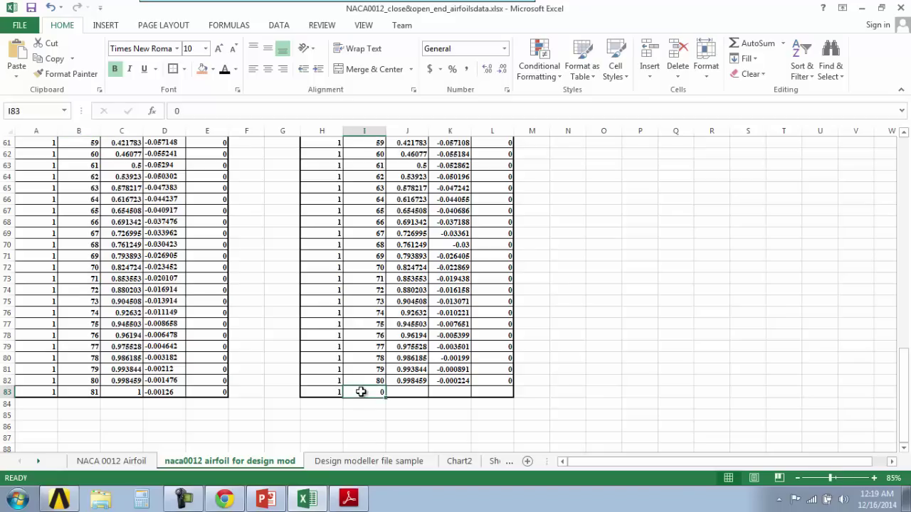
left_click_drag(371, 388, 488, 391)
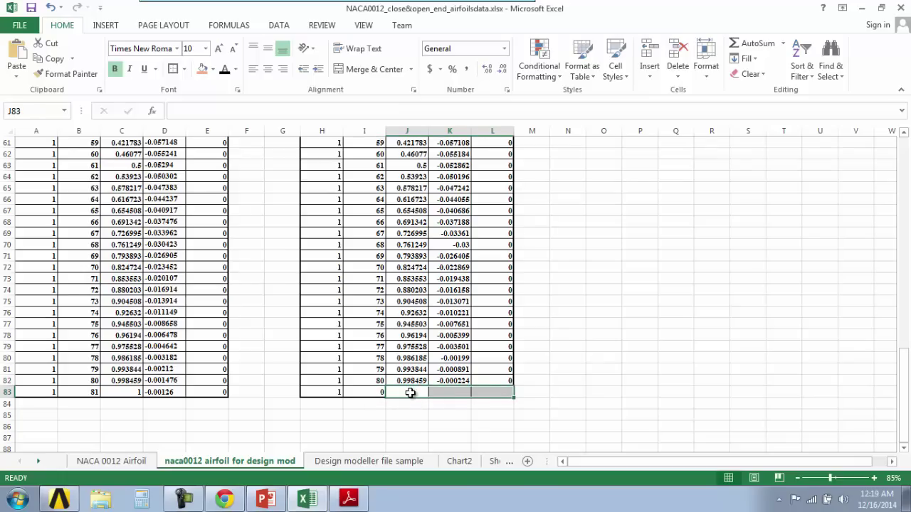
scroll(417, 384, "up", 20)
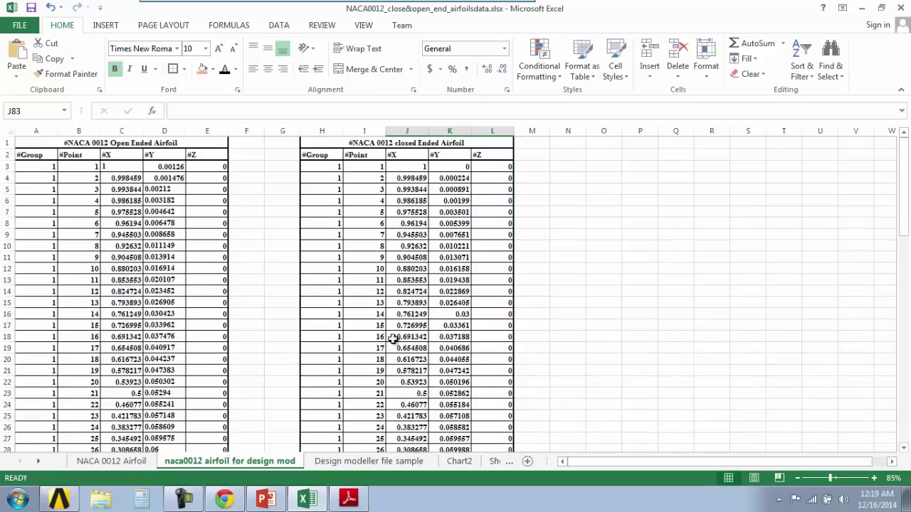
Step: Switch to ANSYS Workbench and open the naca 0012 flat TE geometry in DesignModeler
left_click(59, 498)
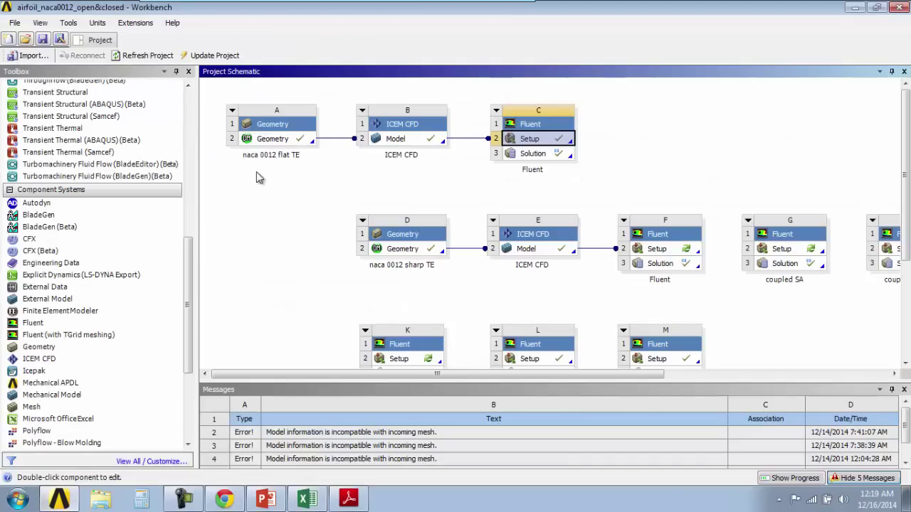
double_click(267, 140)
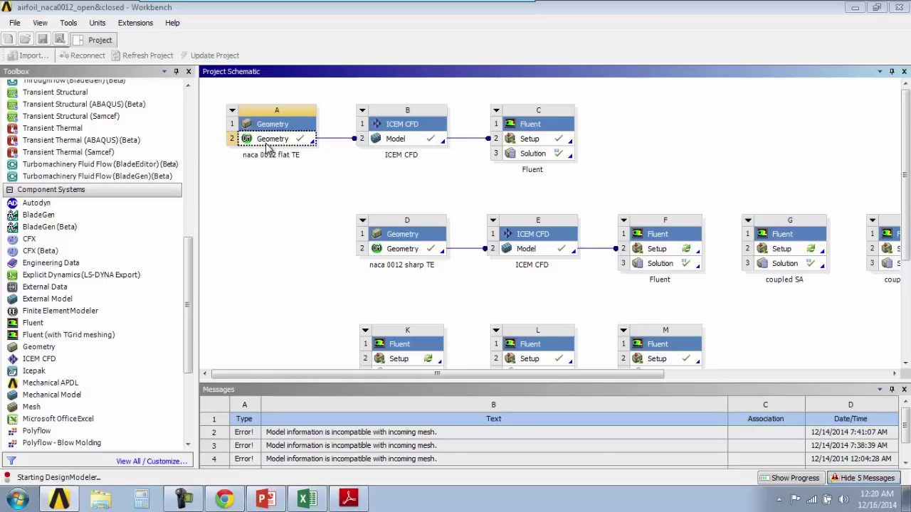
Step: Add a new standalone Geometry component system to the project schematic below the naca 0012 flat TE system
scroll(191, 288, "down", 3)
scroll(191, 287, "down", 3)
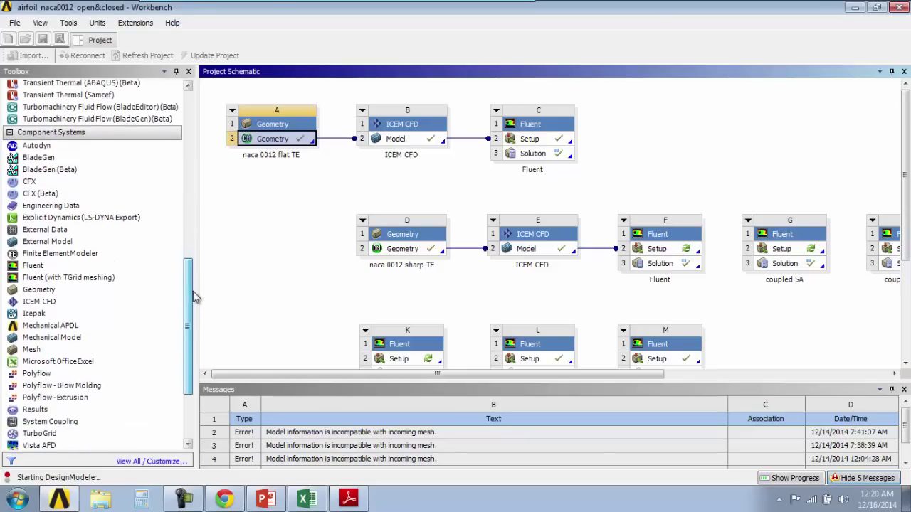
left_click_drag(36, 289, 269, 208)
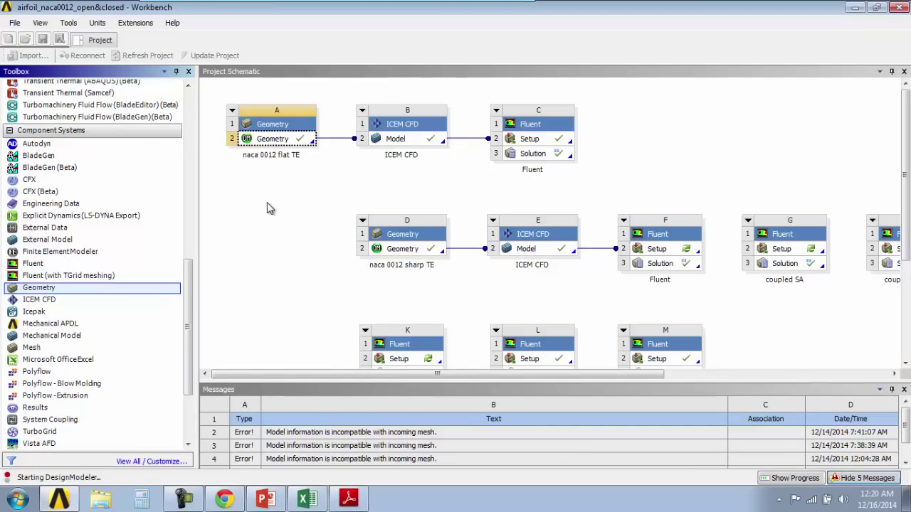
left_click_drag(270, 208, 267, 207)
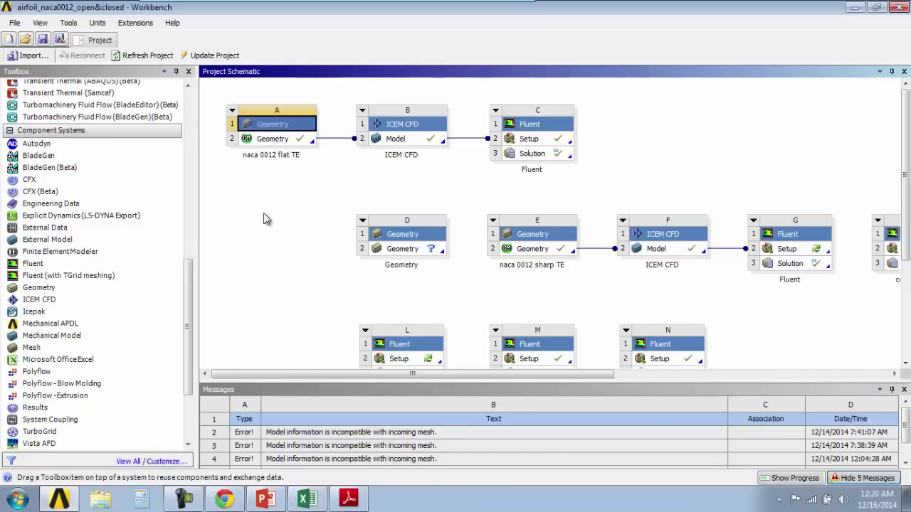
Step: Open the new standalone Geometry system D in DesignModeler and view its XYPlane face-on
left_click(402, 248)
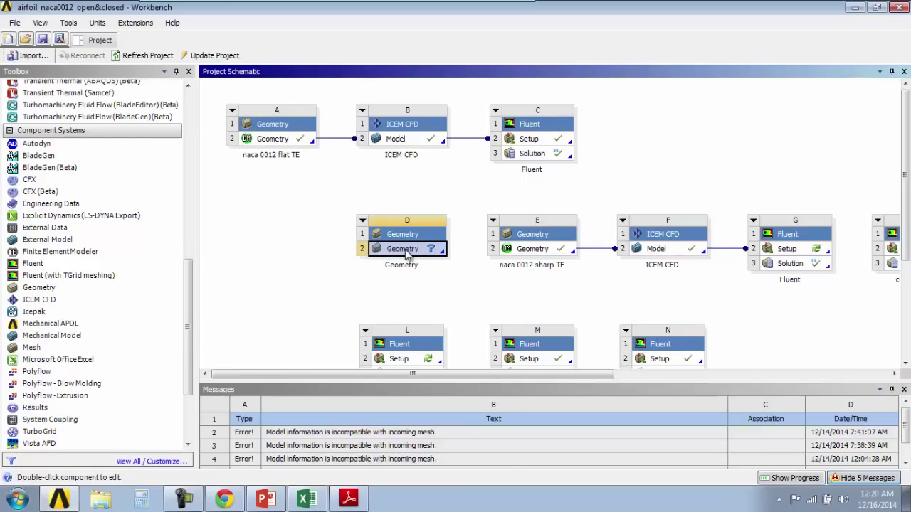
double_click(407, 254)
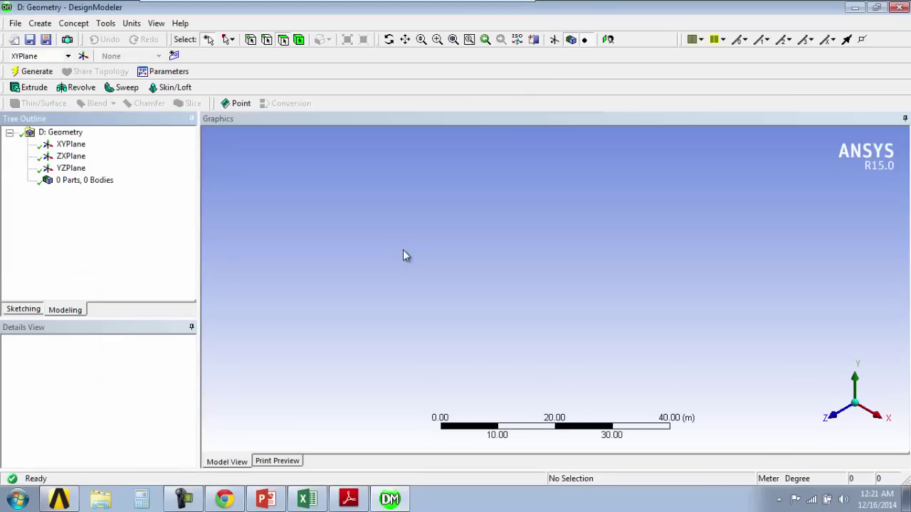
left_click(74, 145)
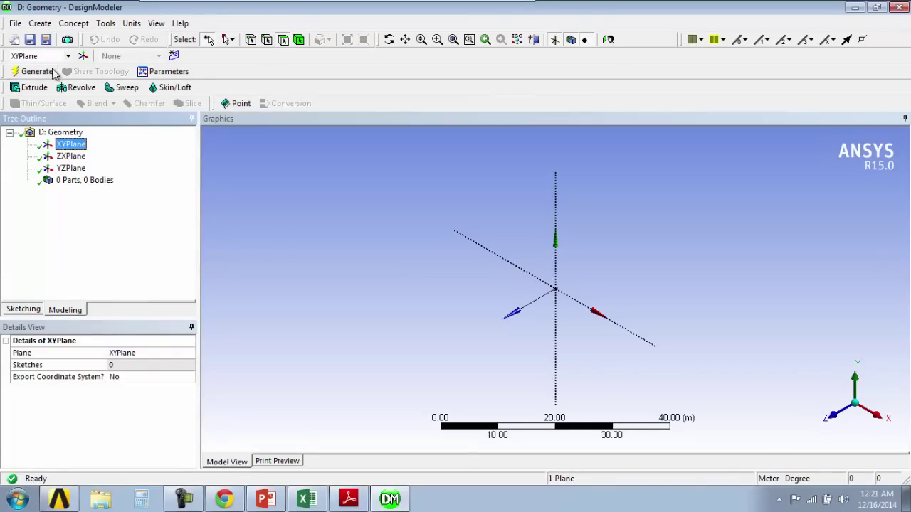
left_click(608, 40)
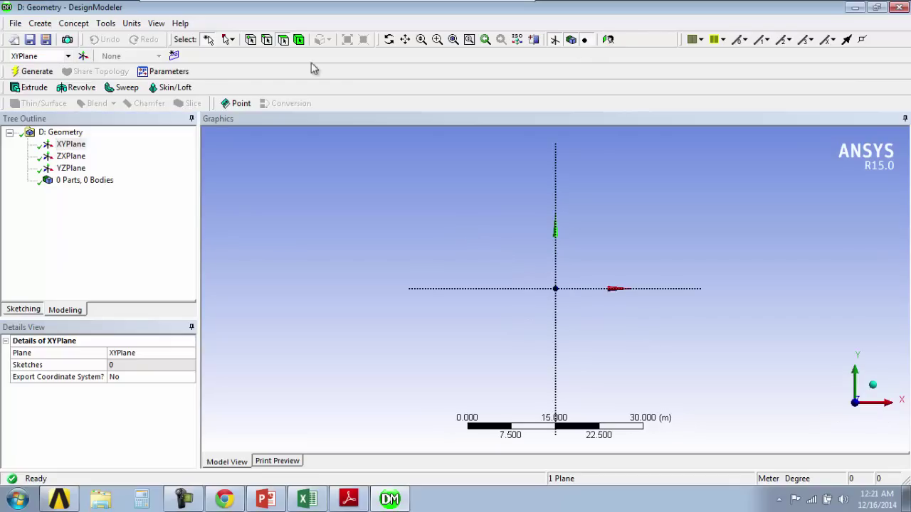
Step: Start a 3D Curve feature using the XYPlane as its base plane
left_click(74, 23)
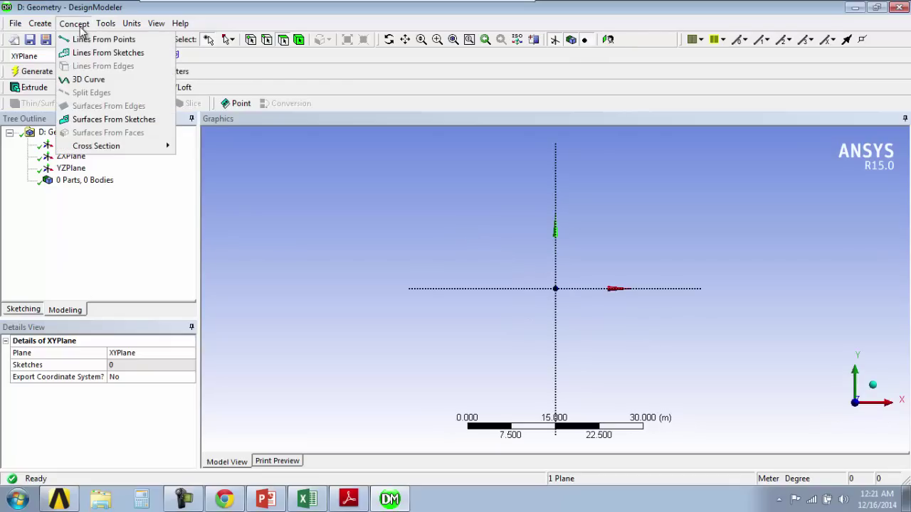
left_click(89, 80)
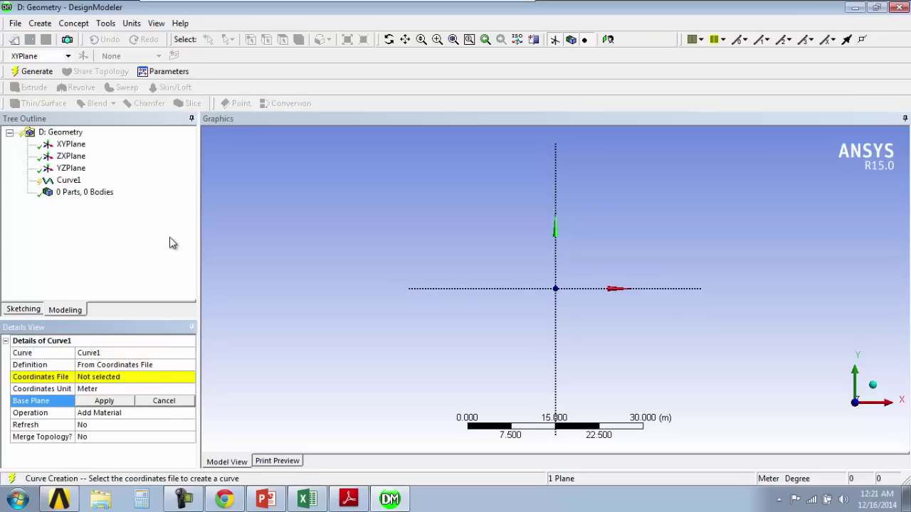
left_click(74, 23)
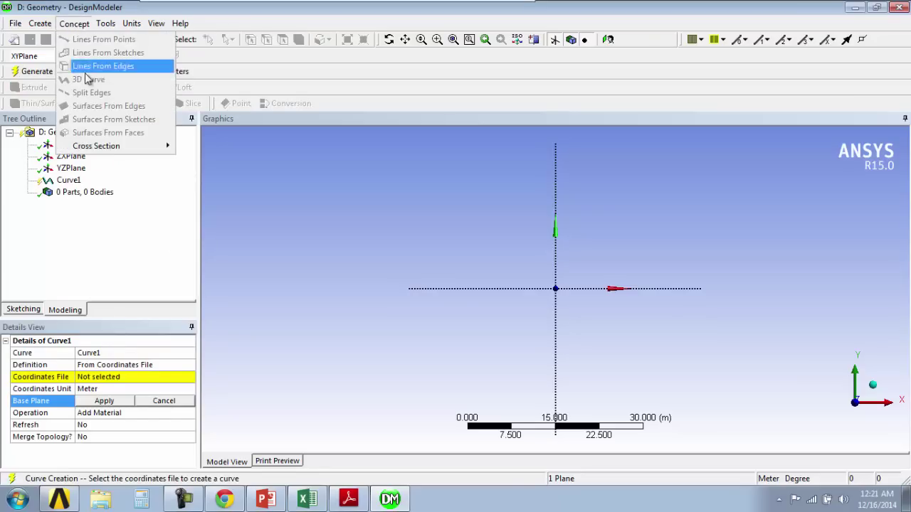
left_click(107, 379)
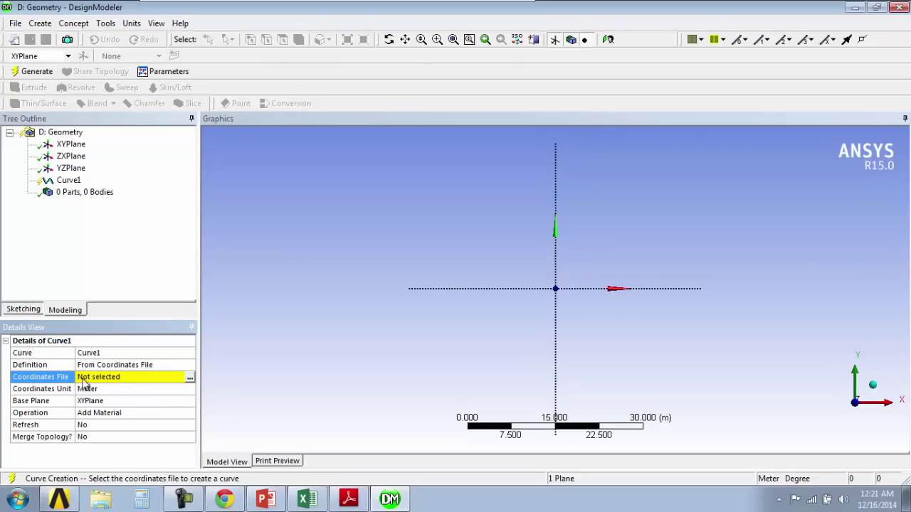
Step: Switch the curve's definition to Point Selection, and return it to From Coordinates File
left_click(137, 366)
left_click(188, 365)
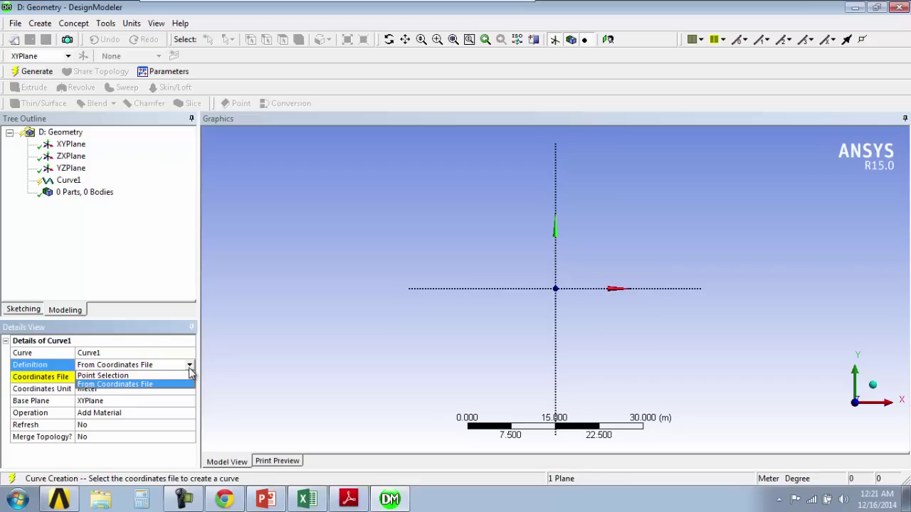
left_click(107, 375)
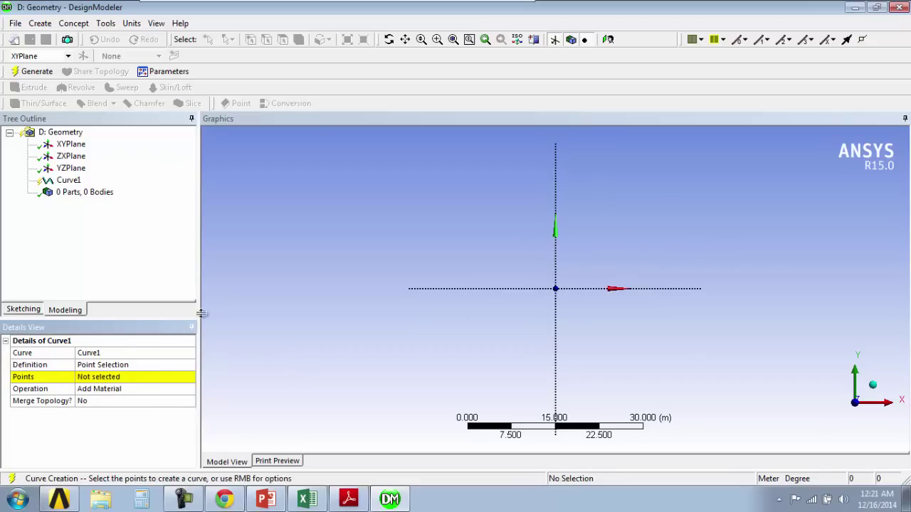
left_click(132, 365)
left_click(188, 365)
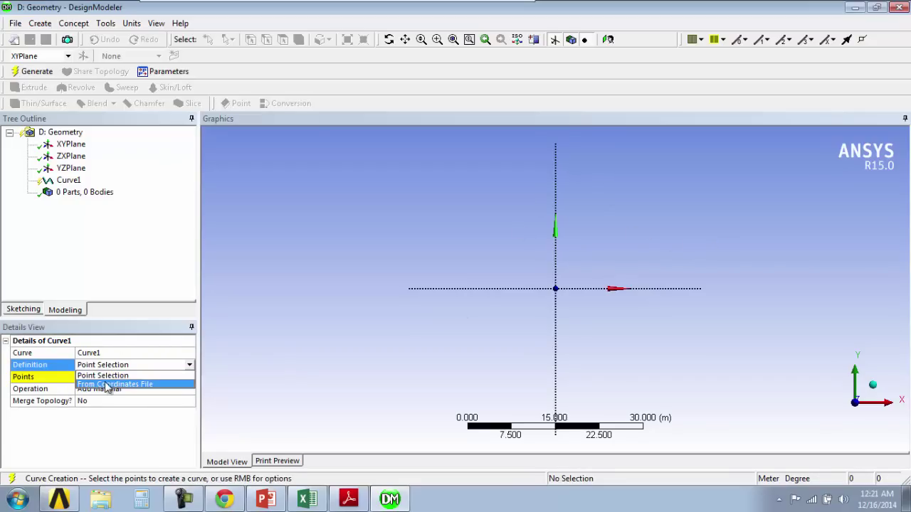
left_click(106, 387)
Step: Browse for the curve's coordinates file, glancing over the NACA 0012 point tables in Excel before returning to the file dialog
left_click(135, 379)
left_click(190, 378)
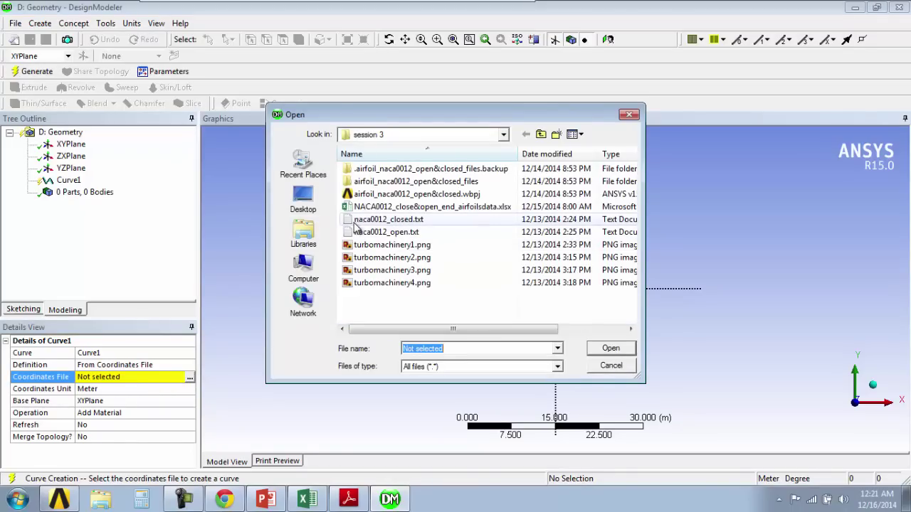
left_click(307, 499)
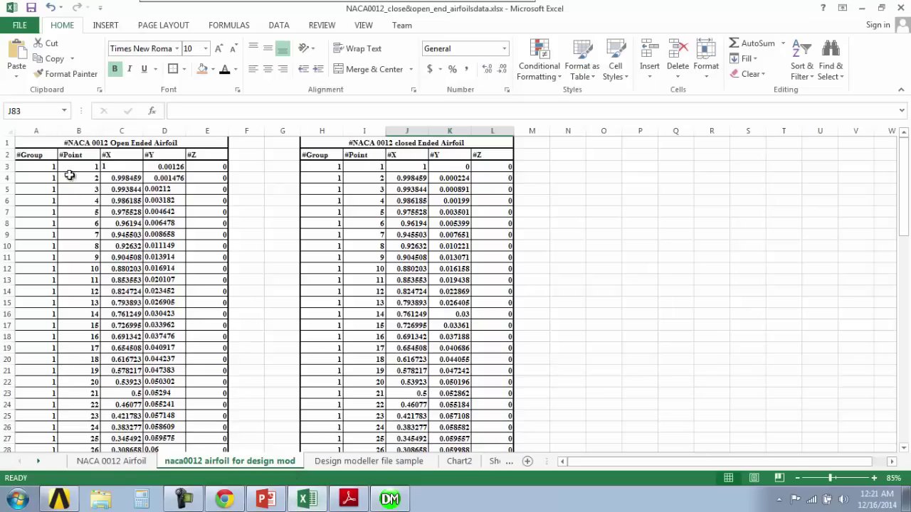
scroll(81, 327, "down", 2)
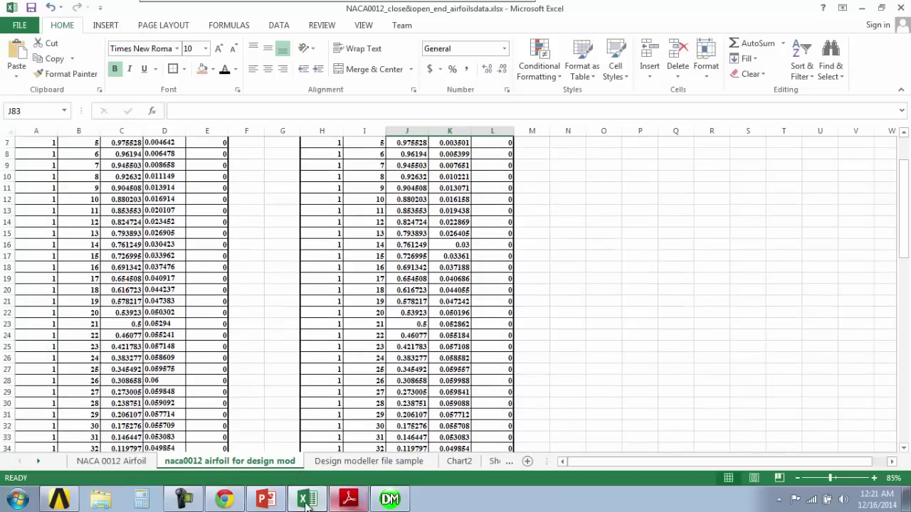
left_click(100, 499)
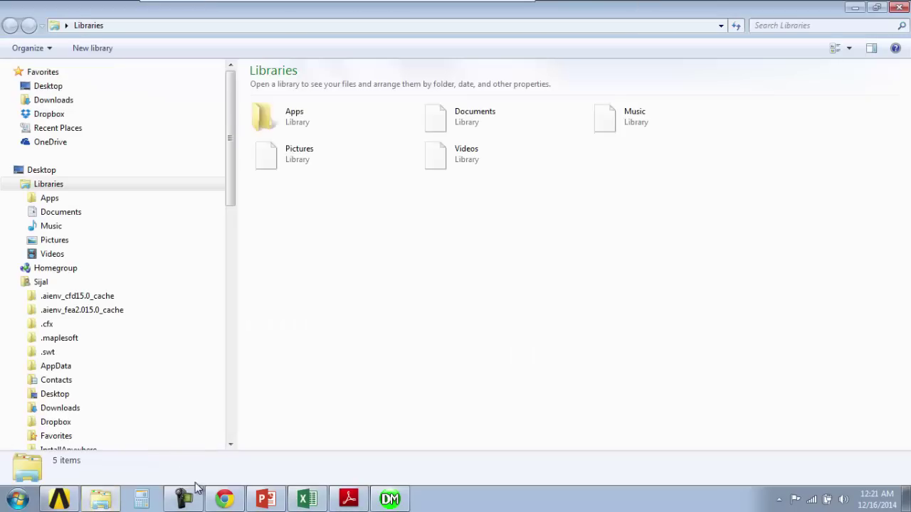
left_click(390, 499)
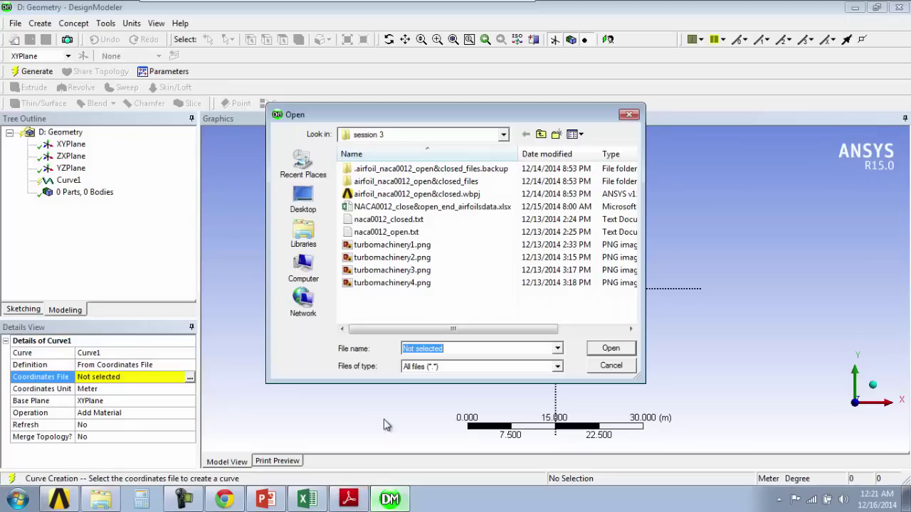
Step: Open naca0012_closed.txt in Notepad++ and examine its header, point rows and final row, returning to the DesignModeler file dialog
left_click(408, 223)
right_click(404, 221)
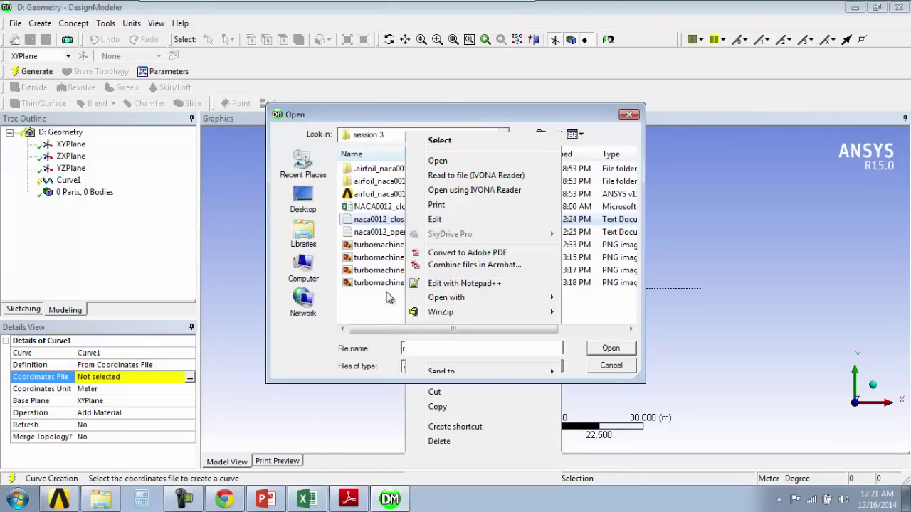
left_click(421, 285)
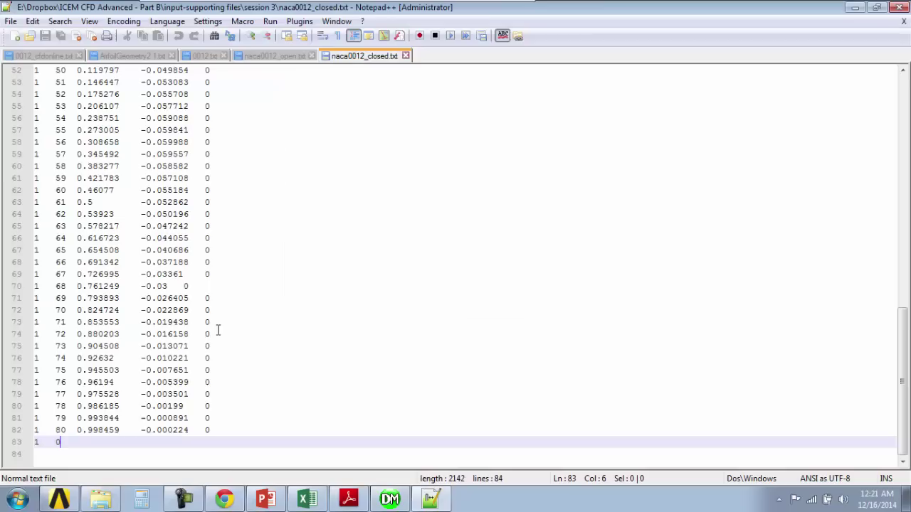
scroll(153, 246, "up", 14)
scroll(153, 246, "up", 2)
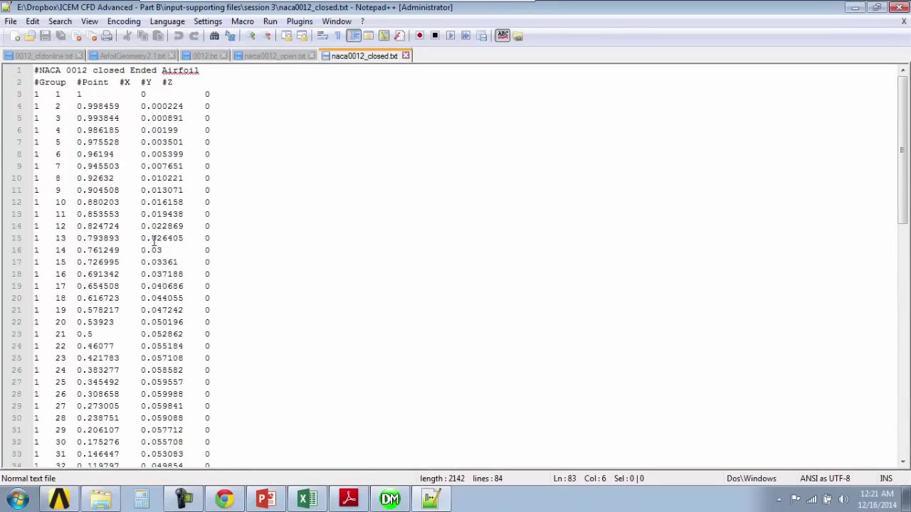
scroll(180, 185, "down", 17)
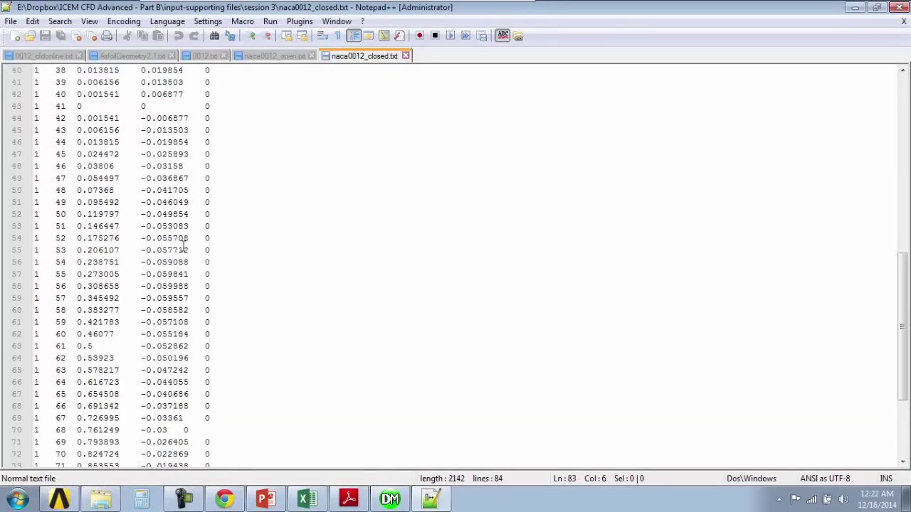
scroll(51, 446, "up", 12)
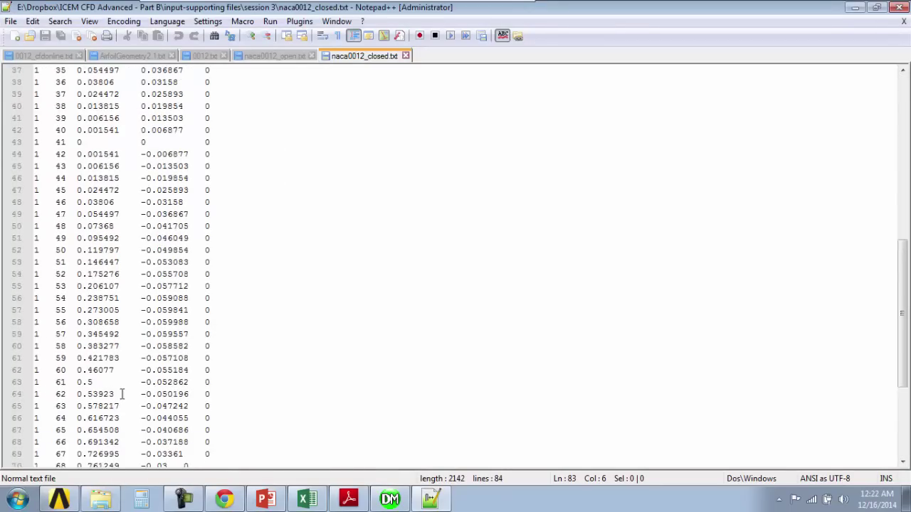
scroll(75, 430, "down", 12)
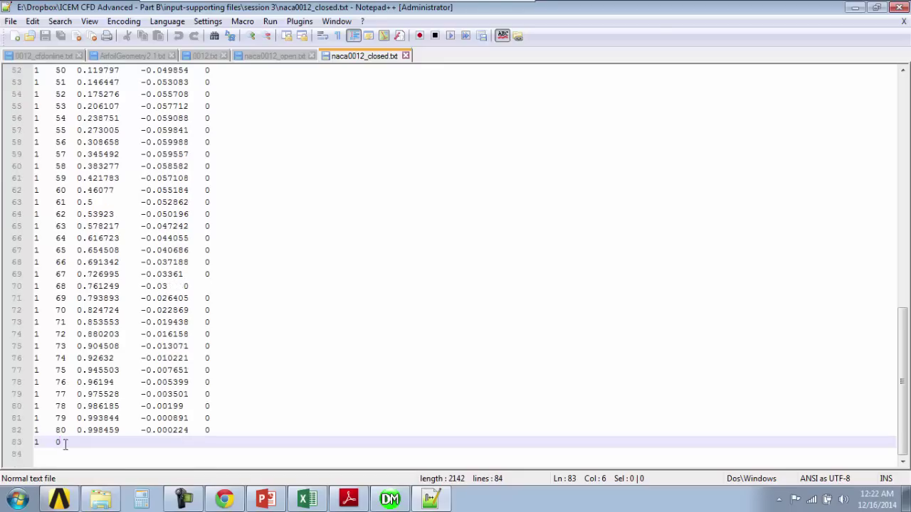
left_click(431, 498)
left_click(431, 498)
left_click(434, 499)
Step: Open naca0012_open.txt in Notepad++, examine its points from first to last, and close the editor
left_click(386, 233)
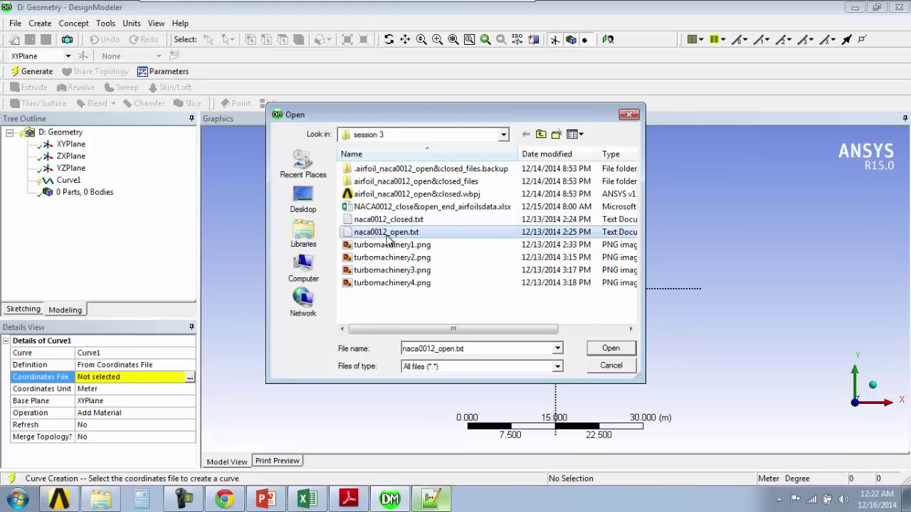
right_click(387, 240)
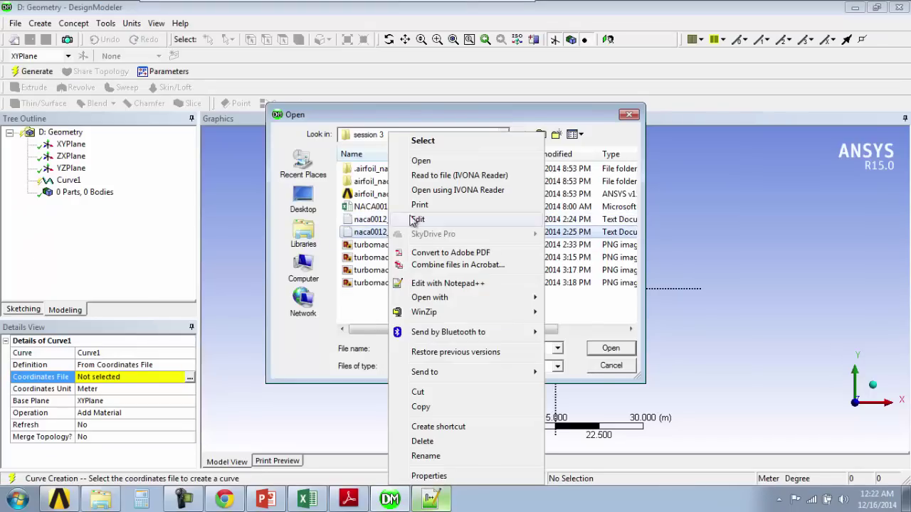
left_click(446, 284)
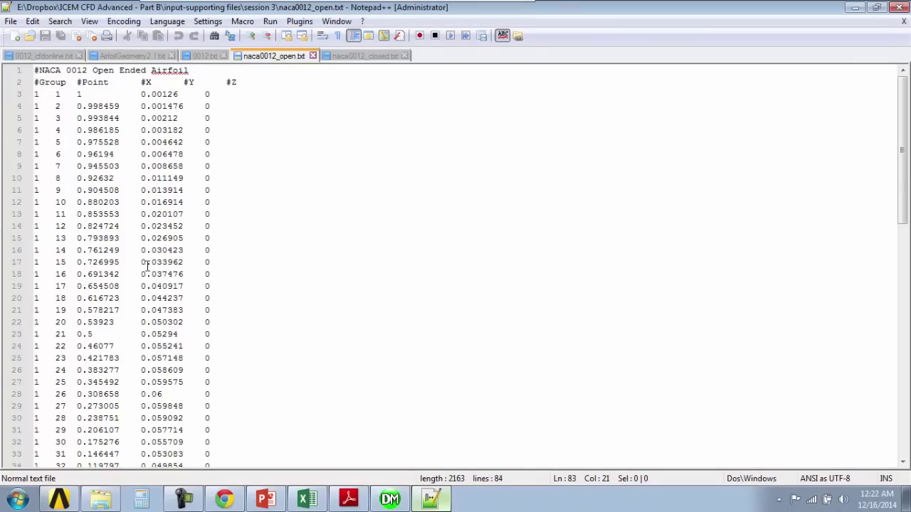
scroll(235, 291, "down", 17)
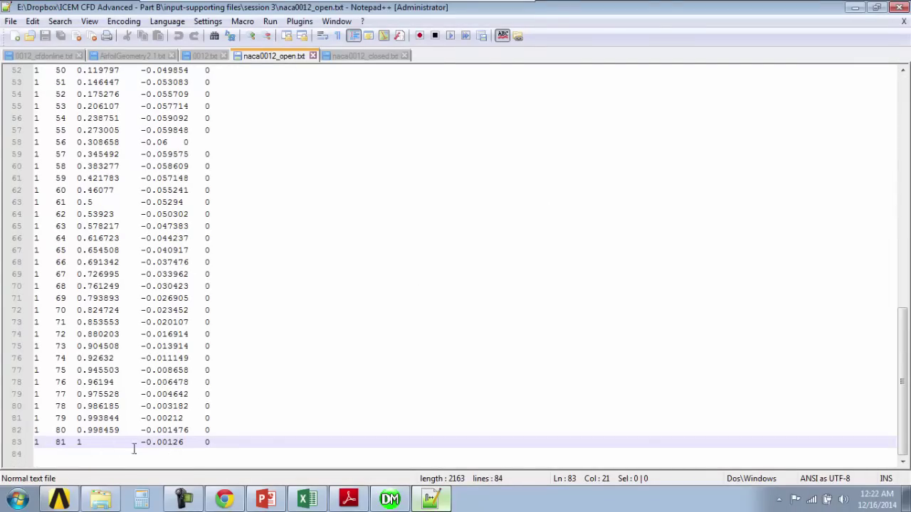
left_click(900, 7)
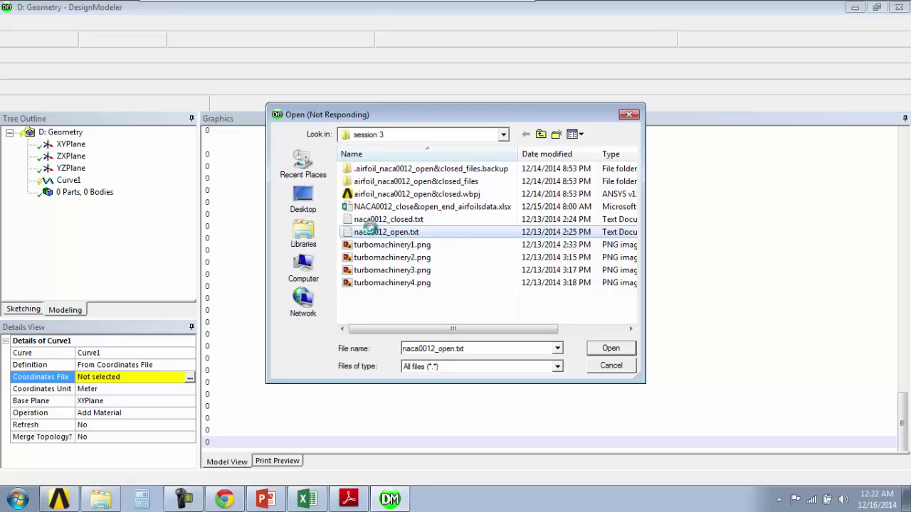
Step: Start Windows Task Manager to deal with the unresponsive DesignModeler file dialog
left_click(442, 507)
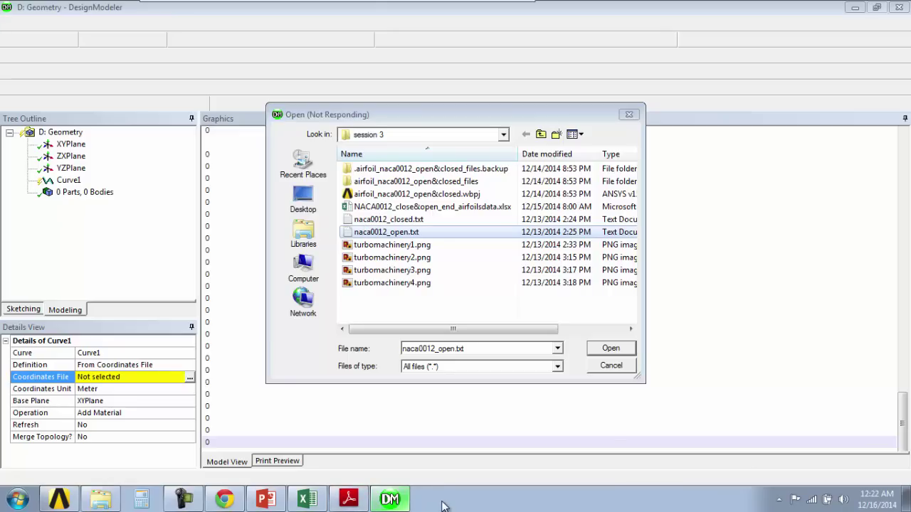
right_click(441, 505)
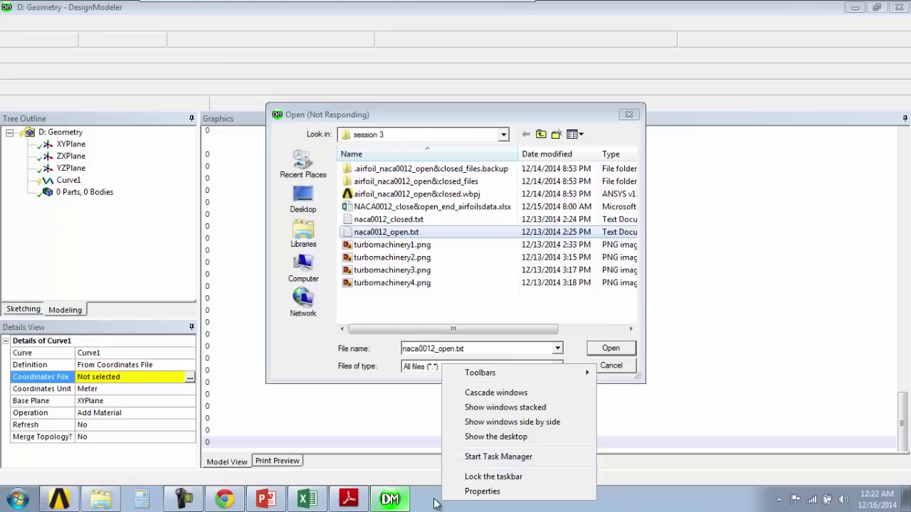
left_click(423, 506)
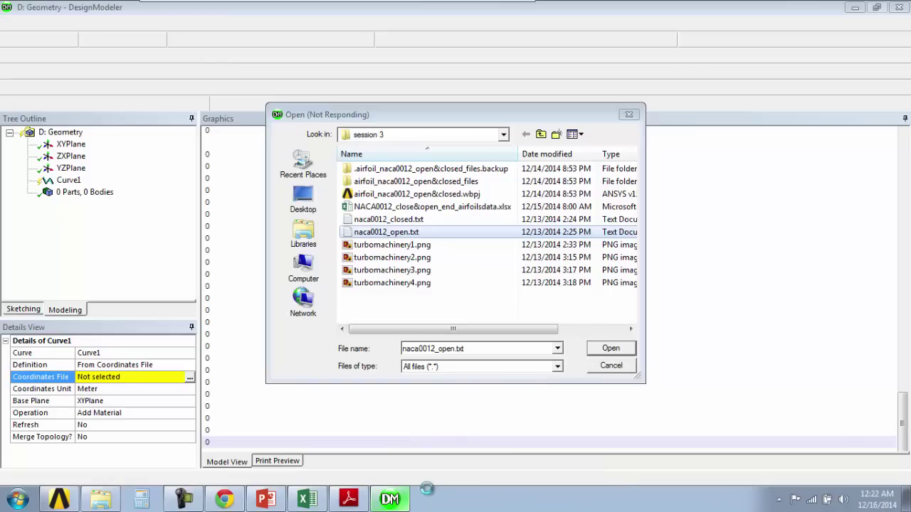
right_click(449, 506)
left_click(475, 457)
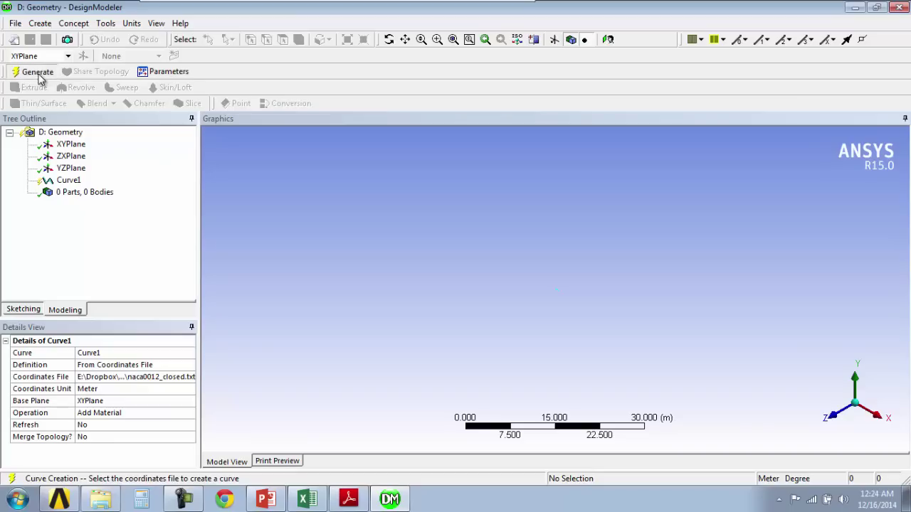
Step: Generate the curve from naca0012_closed.txt and turn off the Cross Section Alignments display, viewing the airfoil face-on
left_click(39, 74)
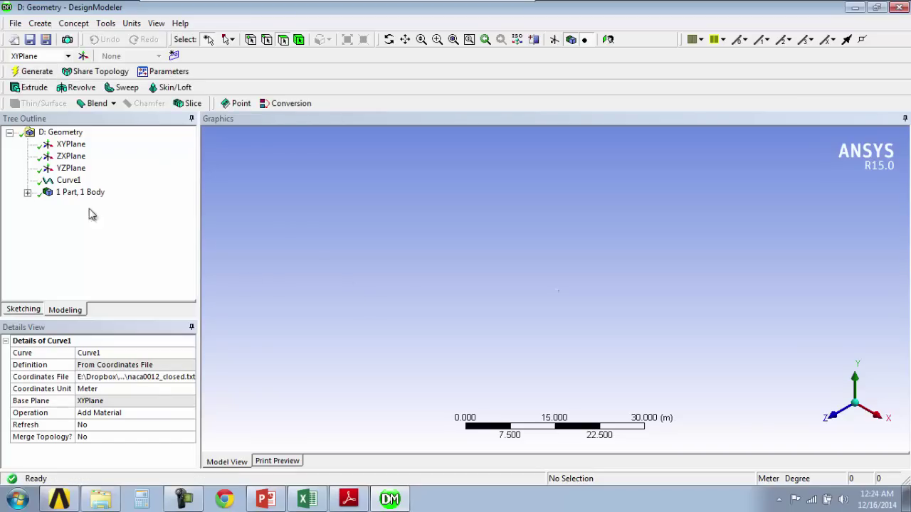
left_click(608, 40)
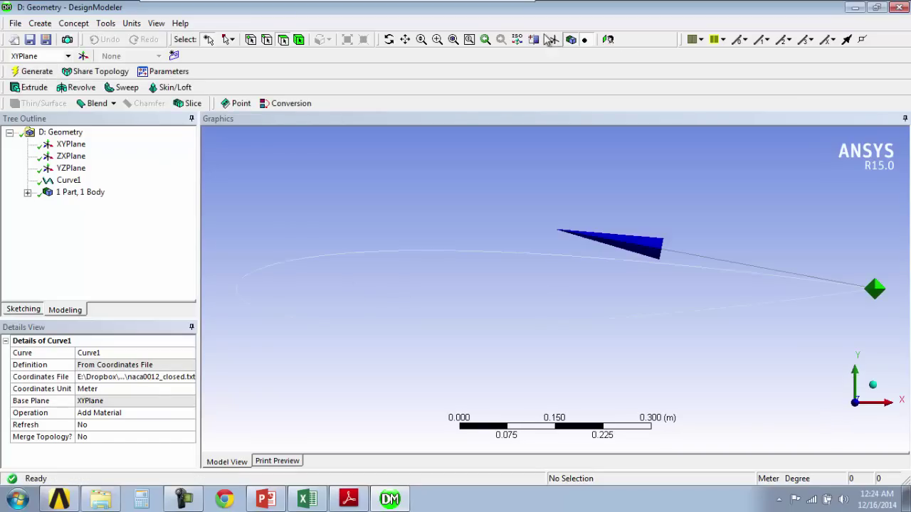
left_click(155, 24)
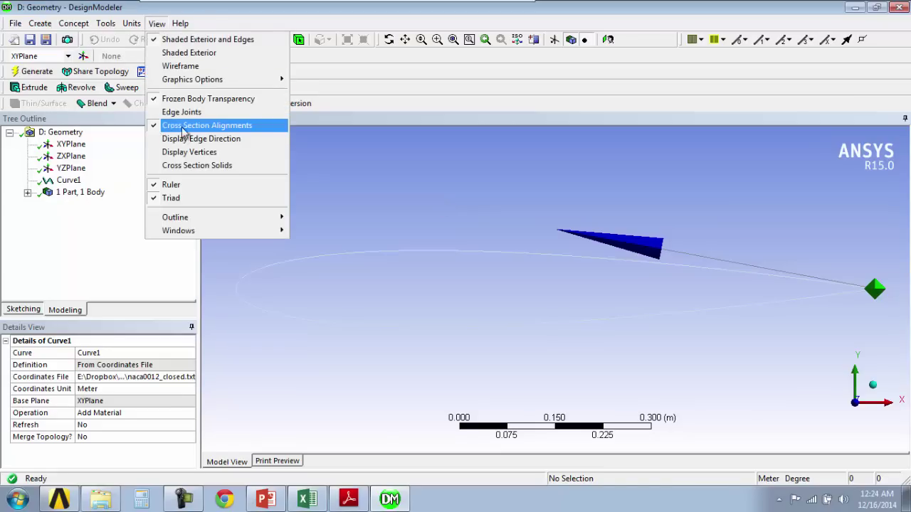
left_click(183, 126)
left_click(155, 23)
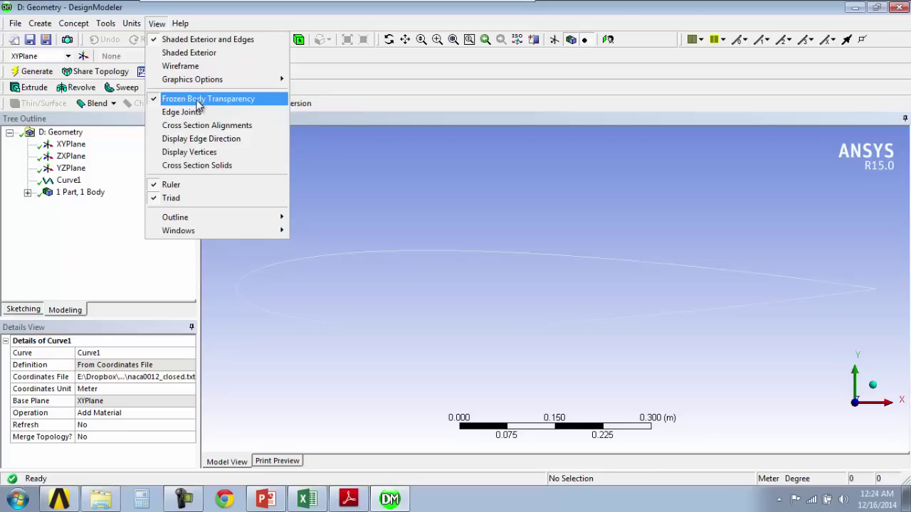
Step: Turn off Frozen Body Transparency and set the edge colouring to black
left_click(197, 104)
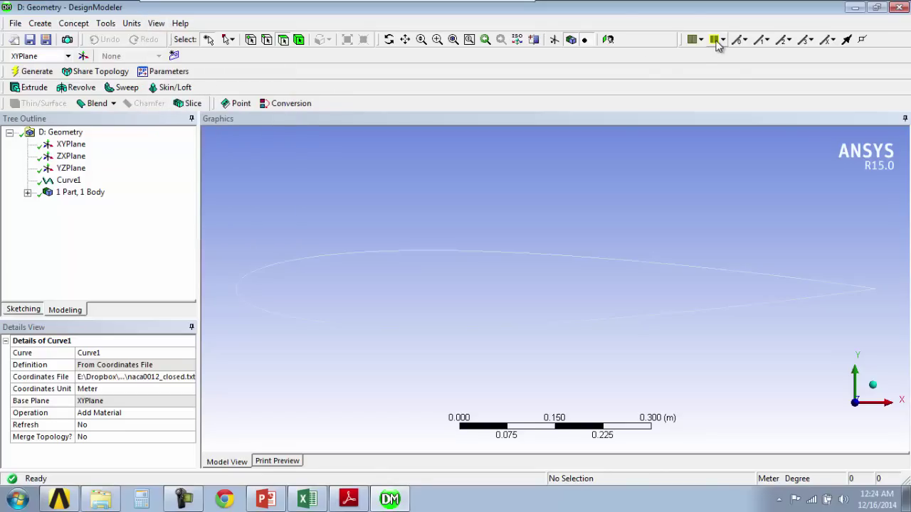
left_click(716, 41)
left_click(733, 91)
Step: Examine the closed airfoil's trailing edge up close to see how the upper and lower curves meet
scroll(562, 212, "up", 5)
middle_click_drag(815, 274, 590, 265, "ctrl")
scroll(591, 267, "up", 4)
middle_click_drag(655, 280, 217, 273, "ctrl")
scroll(228, 272, "up", 4)
middle_click_drag(640, 231, 339, 290, "ctrl")
scroll(340, 289, "up", 3)
scroll(339, 290, "up", 3)
scroll(448, 309, "up", 9)
middle_click_drag(513, 214, 498, 240, "ctrl")
scroll(498, 240, "up", 5)
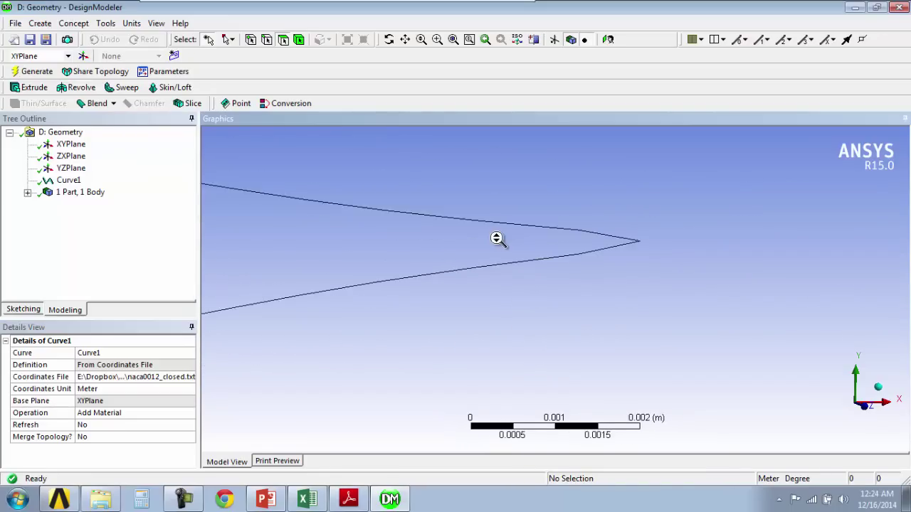
Step: Edit Curve1 to use naca0012_open.txt as its coordinates file and regenerate the curve
right_click(69, 180)
left_click(80, 185)
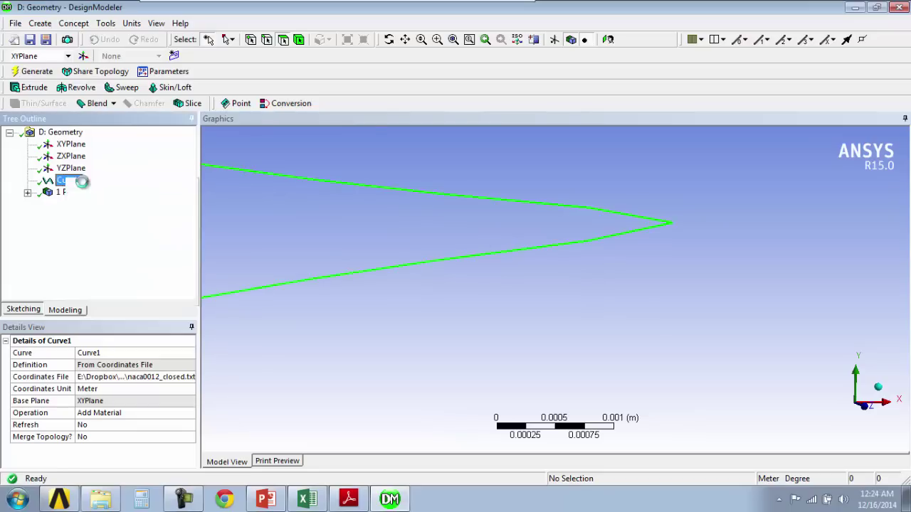
left_click(145, 377)
left_click(190, 377)
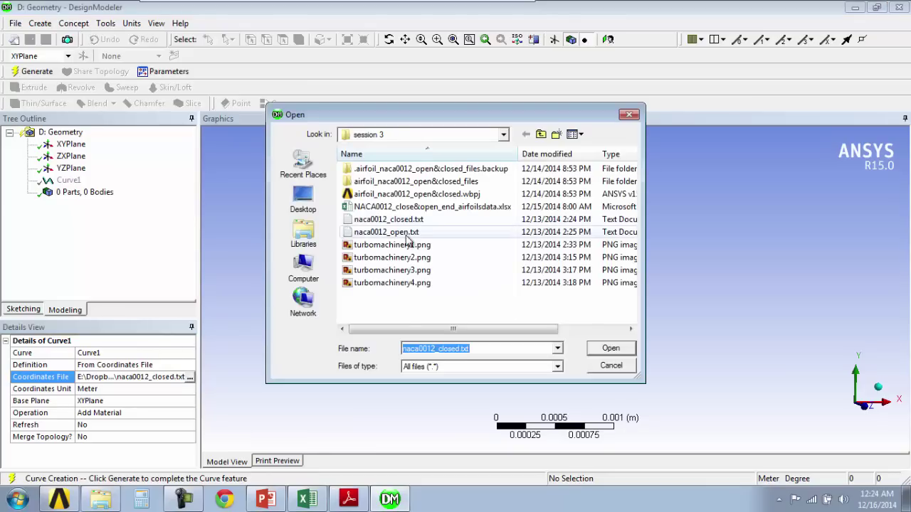
left_click(390, 222)
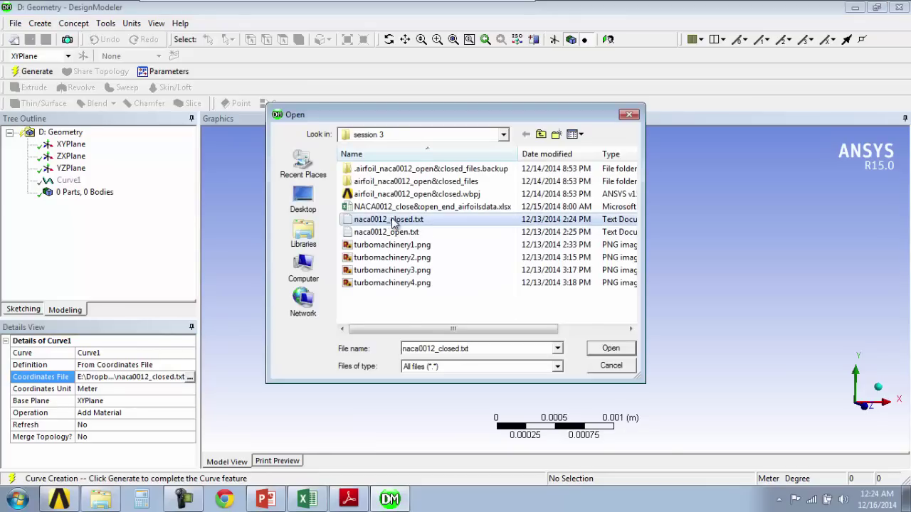
left_click(390, 232)
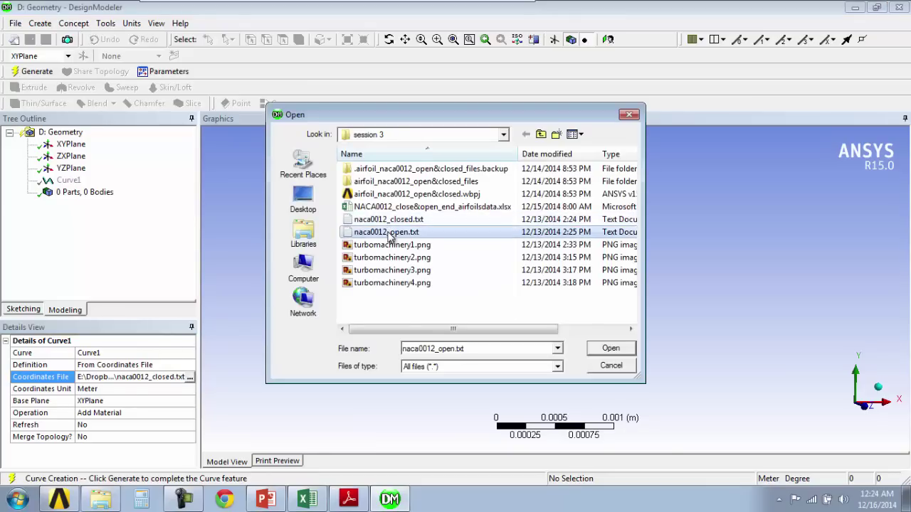
left_click(609, 349)
left_click(36, 71)
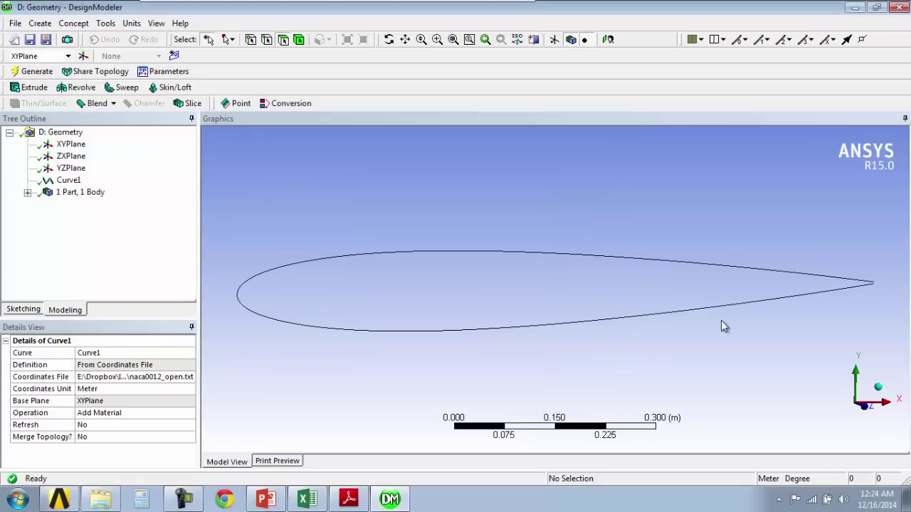
Step: Turn on Display Vertices and examine the two end points at the open airfoil's trailing edge
scroll(598, 299, "up", 5)
scroll(429, 331, "up", 3)
middle_click_drag(388, 311, 524, 326, "ctrl")
left_click(156, 25)
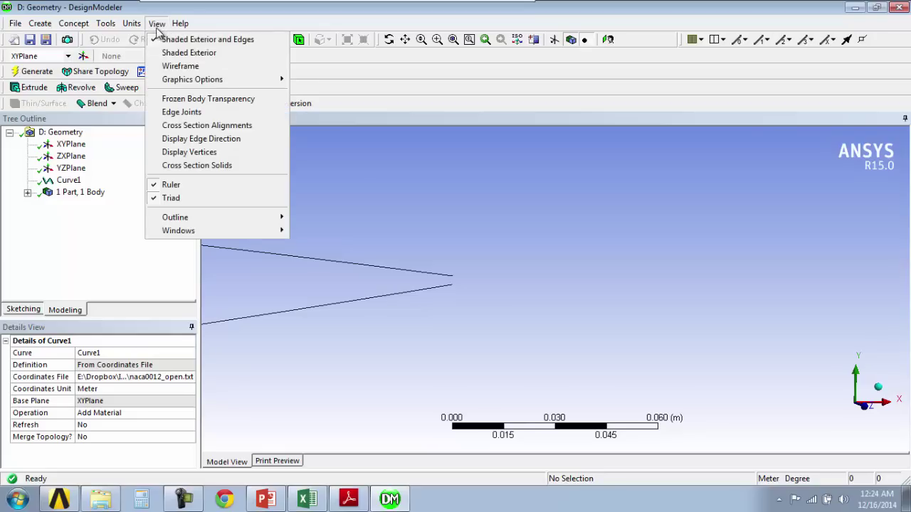
left_click(178, 153)
scroll(358, 249, "up", 4)
scroll(374, 253, "up", 3)
middle_click_drag(348, 256, 468, 275, "ctrl")
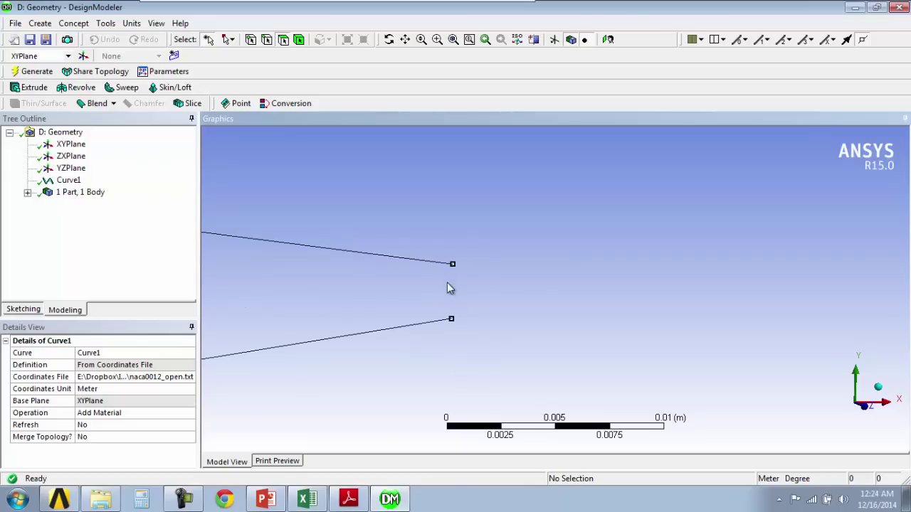
scroll(551, 319, "down", 6)
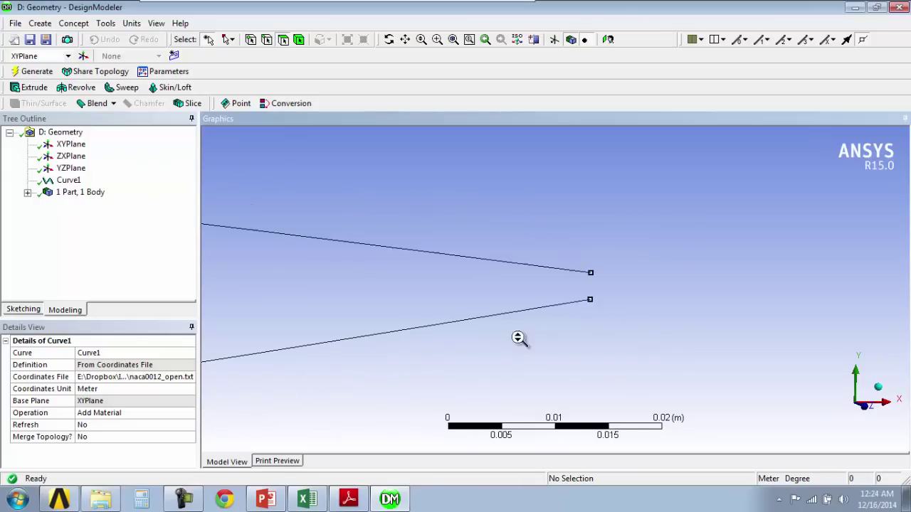
scroll(498, 328, "down", 12)
middle_click_drag(470, 320, 386, 283, "ctrl")
scroll(431, 273, "up", 5)
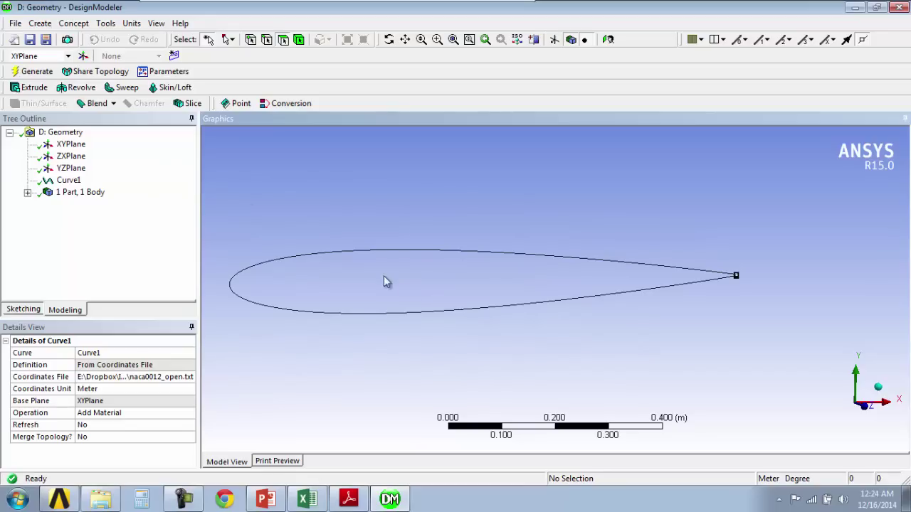
Step: Edit Curve1 to use naca0012_closed.txt as its coordinates file and regenerate the curve
right_click(71, 181)
left_click(92, 221)
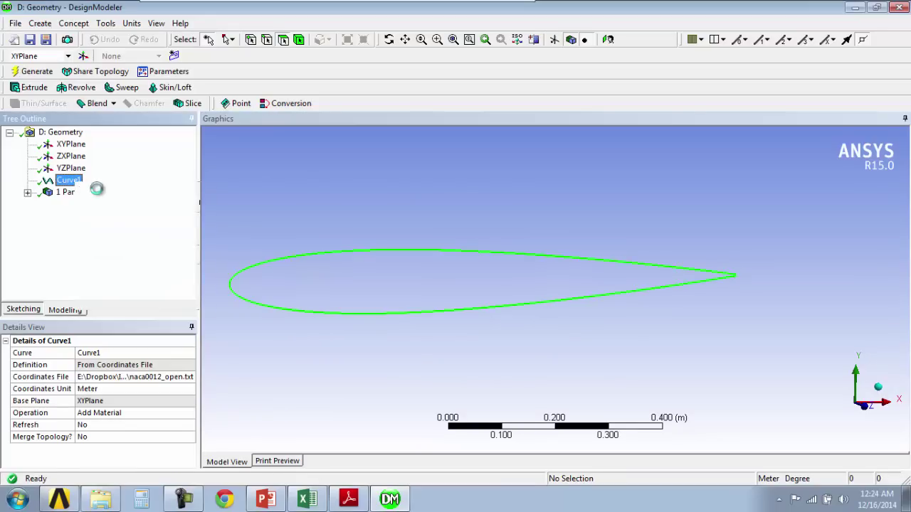
left_click(170, 379)
left_click(190, 377)
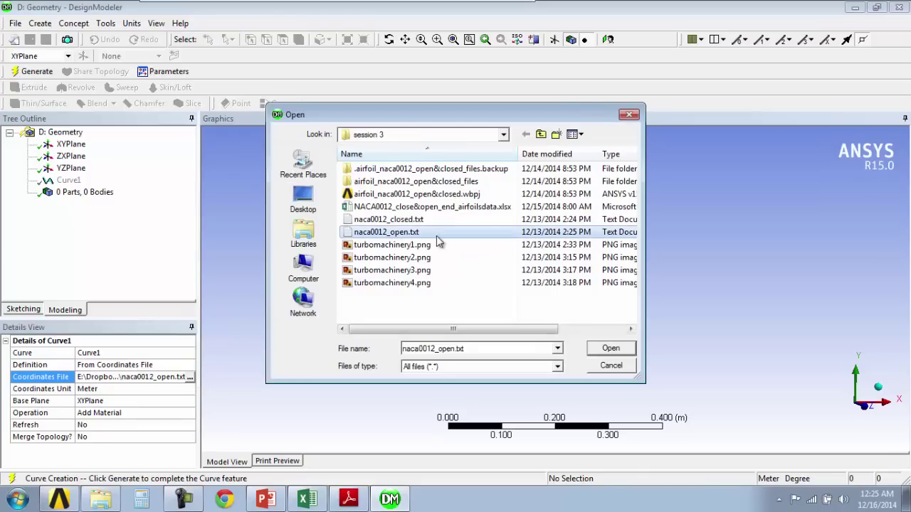
left_click(410, 221)
left_click(610, 349)
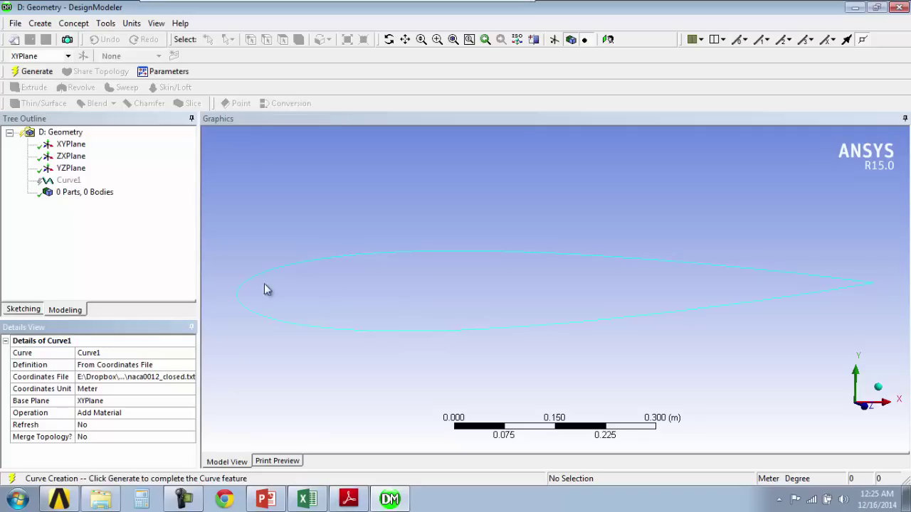
left_click(37, 71)
Step: Display the XYPlane axes and orient the view to look straight at the airfoil's plane
scroll(362, 229, "down", 6)
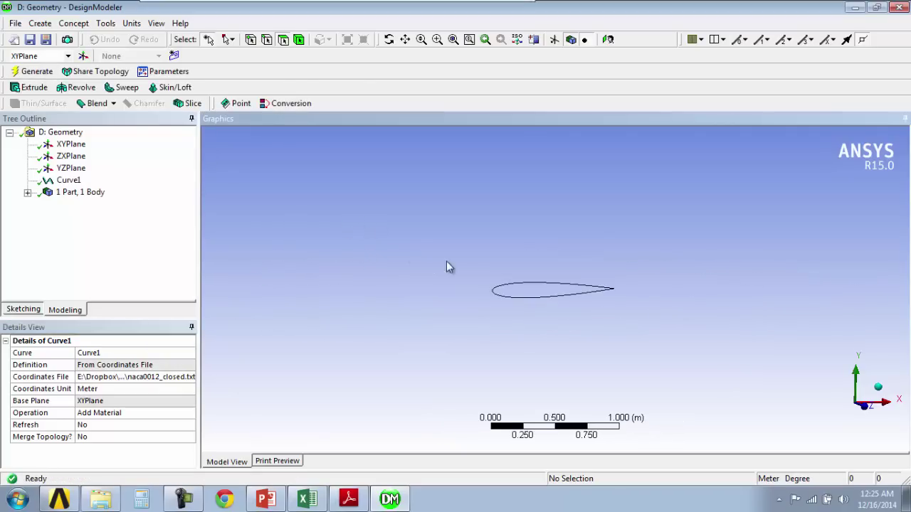
middle_click_drag(324, 266, 422, 262, "ctrl")
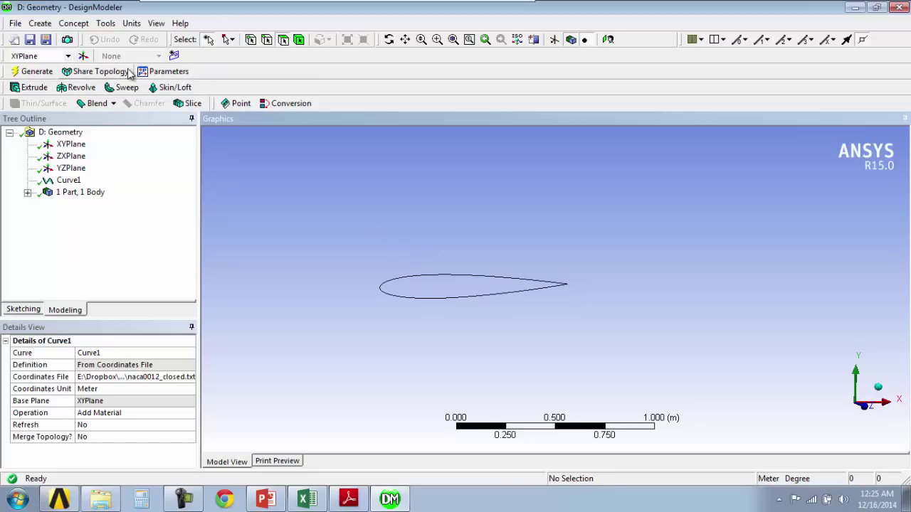
left_click(554, 40)
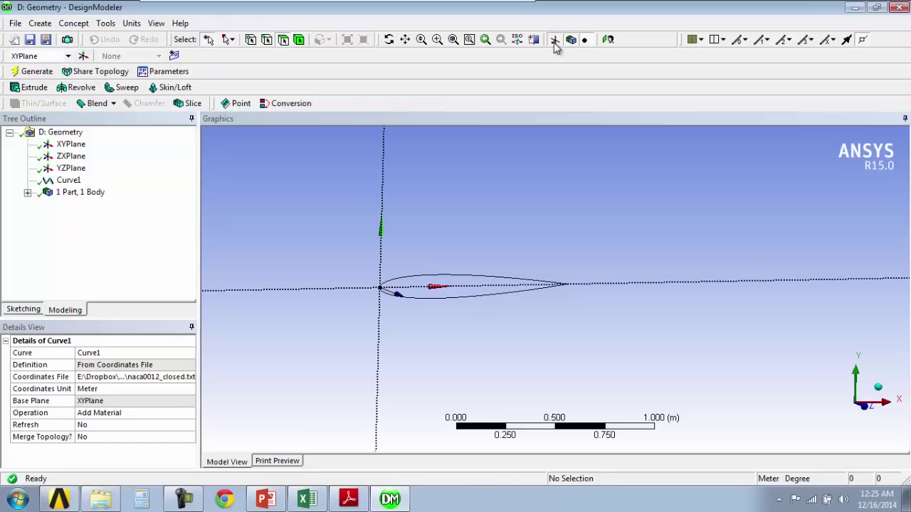
left_click(608, 40)
scroll(456, 180, "down", 5)
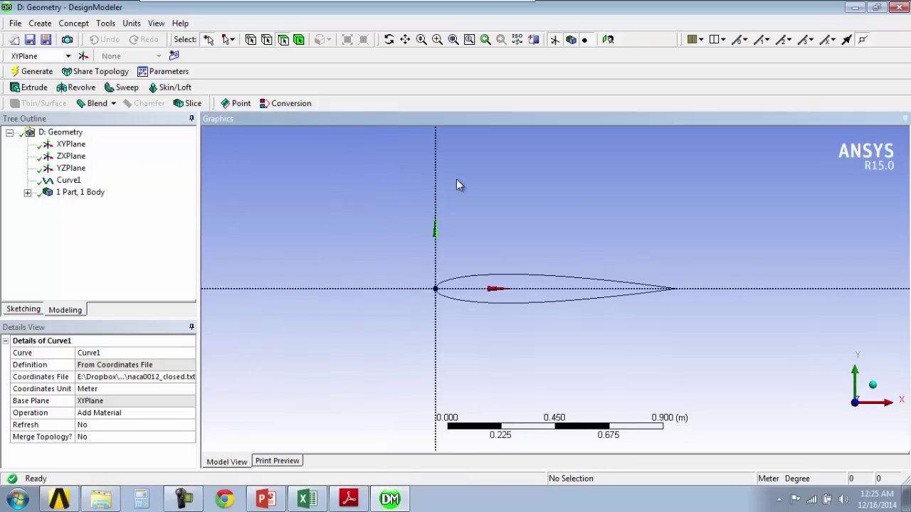
Step: Sketch a rectangle on the XYPlane that fully encloses the airfoil, with margin on all sides
left_click(31, 310)
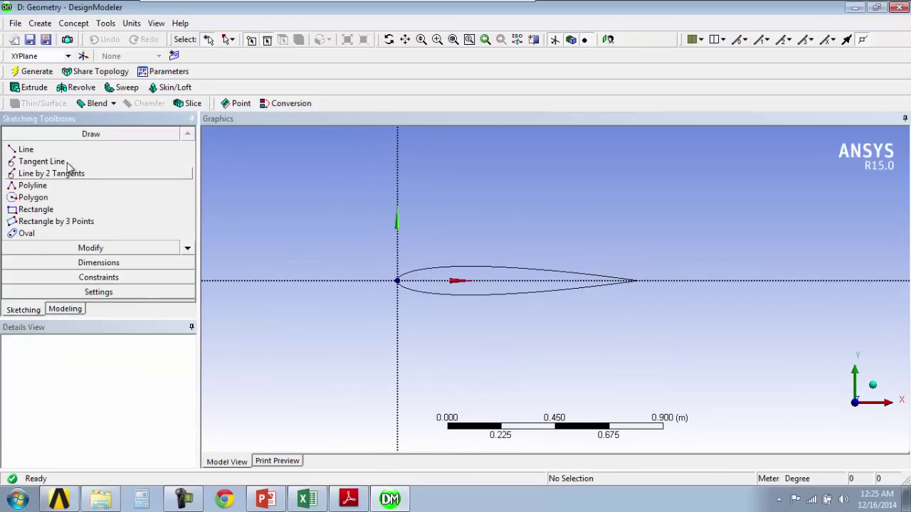
left_click(188, 251)
left_click(190, 252)
left_click(189, 252)
left_click(189, 252)
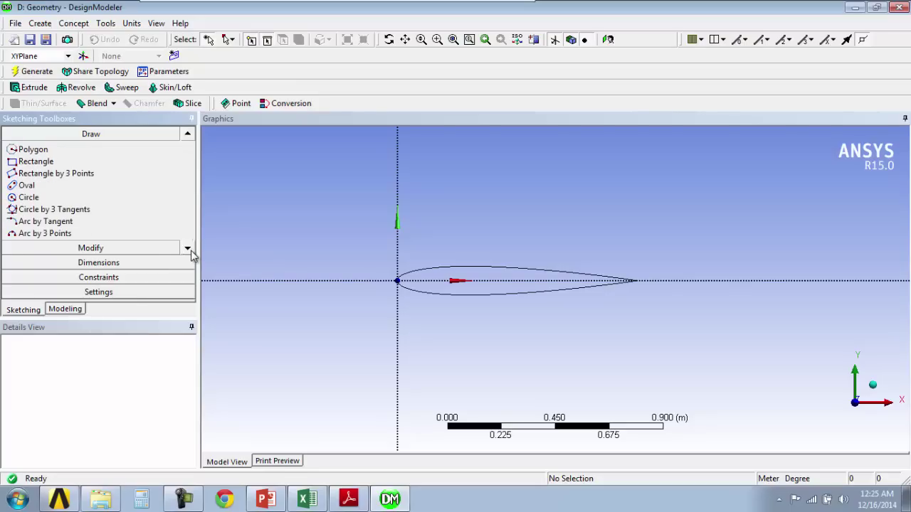
left_click(37, 162)
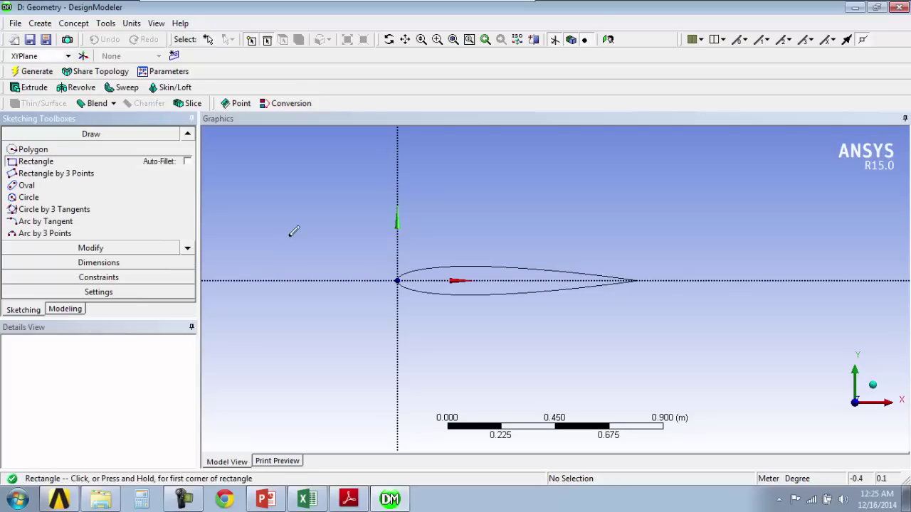
left_click(239, 152)
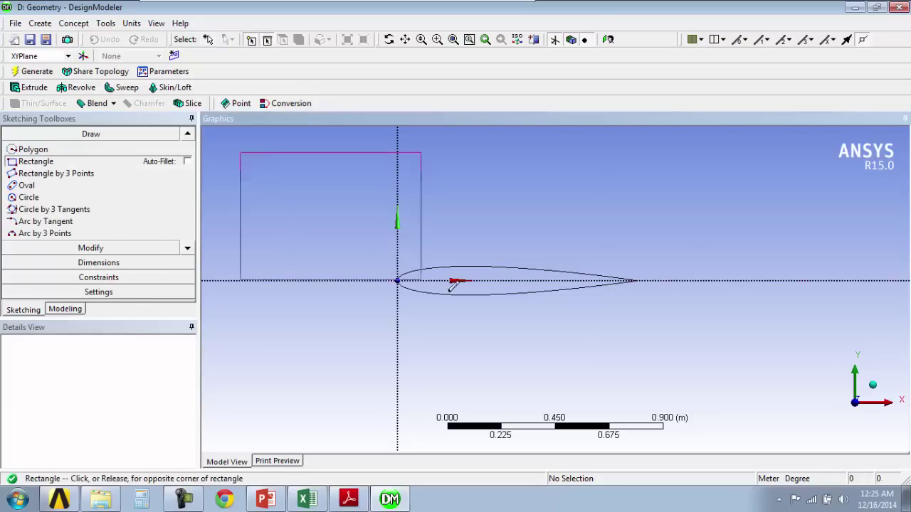
left_click(778, 416)
scroll(533, 338, "down", 3)
scroll(533, 321, "up", 3)
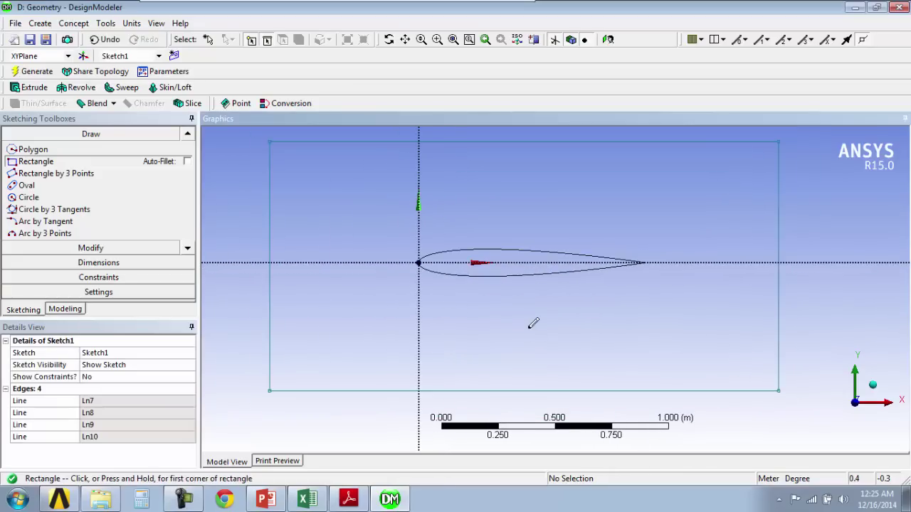
Step: Add a horizontal dimension from the Y axis to the rectangle's left edge and set it to 15 m
left_click(98, 263)
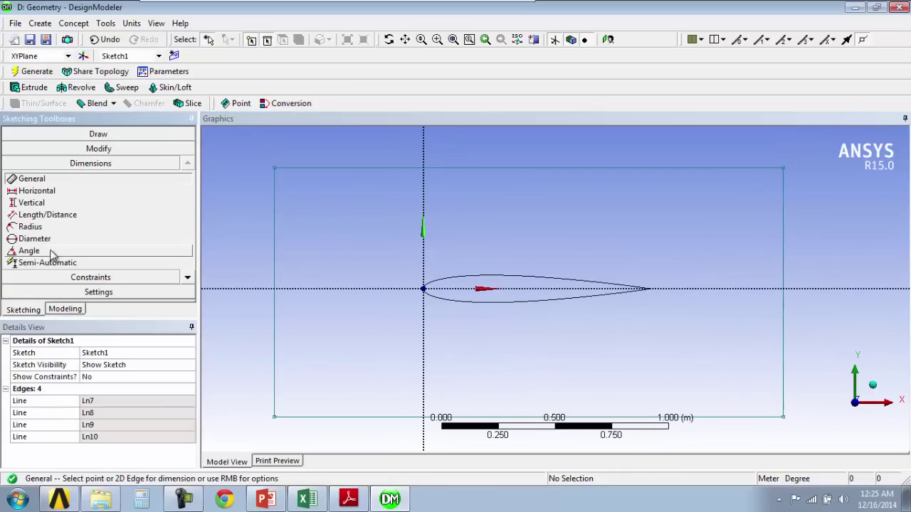
left_click(36, 191)
left_click(425, 279)
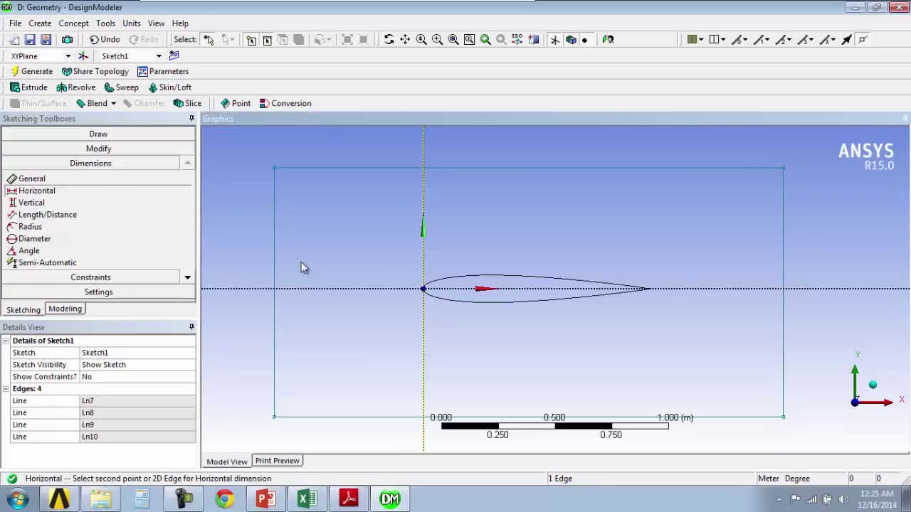
left_click(279, 270)
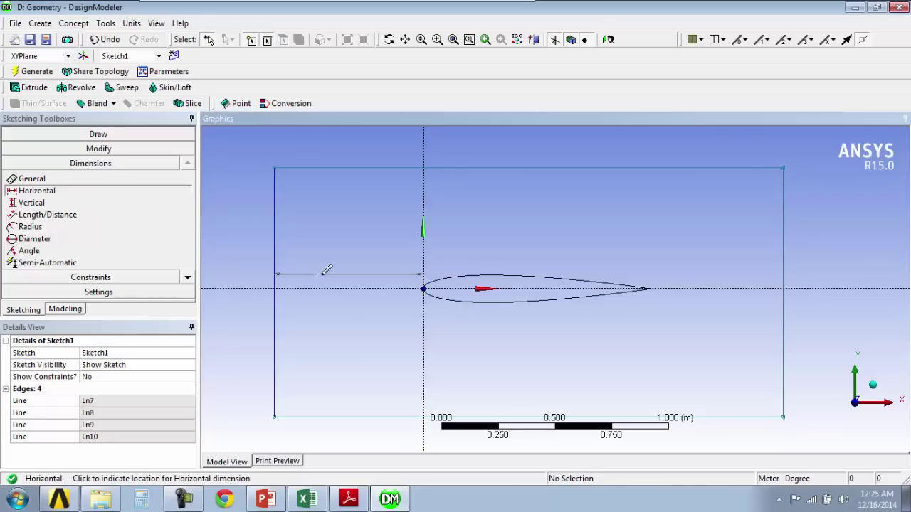
left_click(335, 339)
left_click(129, 402)
type("1")
key("Return")
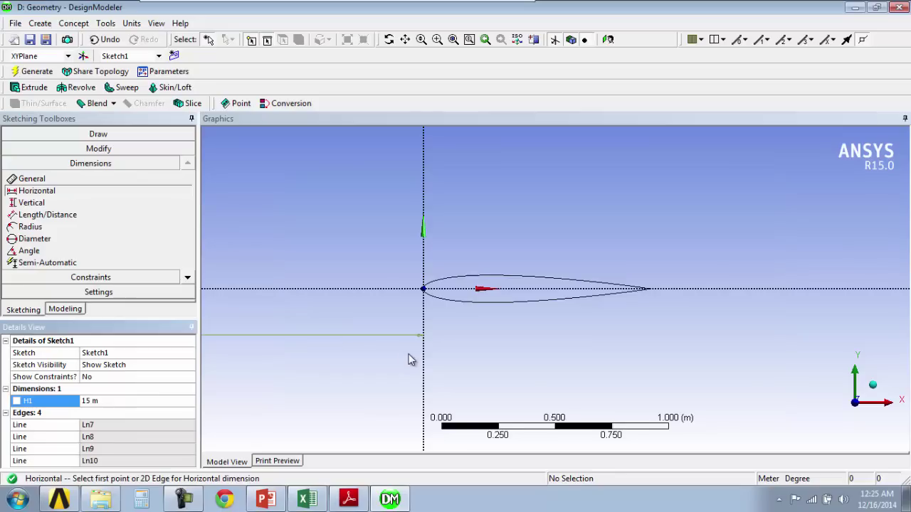
Step: Stretch the rectangle with the Drag tool by its two right-hand corners so that it surrounds the airfoil and origin
scroll(411, 339, "down", 10)
mouse_move(480, 307)
middle_mouse_down("ctrl")
mouse_move(470, 360)
mouse_move(604, 266)
mouse_move(432, 300)
middle_mouse_up("ctrl")
scroll(441, 360, "up", 3)
scroll(469, 298, "down", 1)
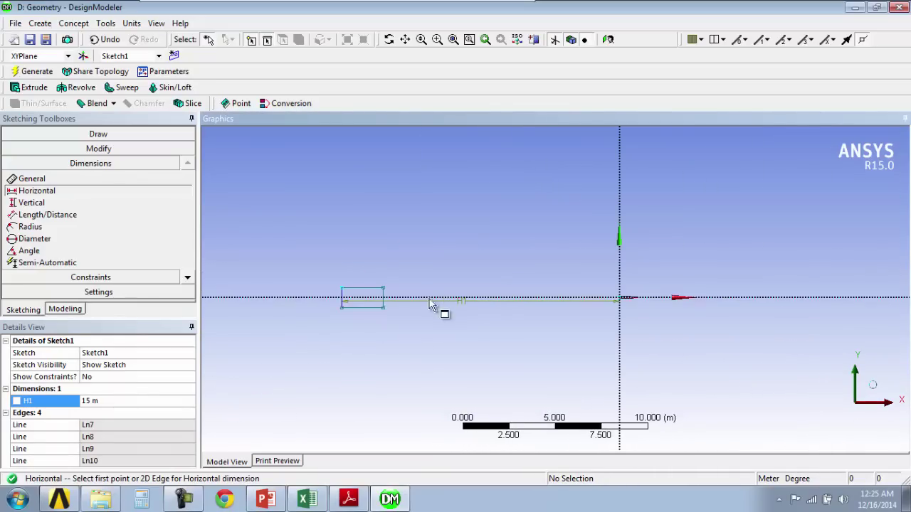
left_click(97, 149)
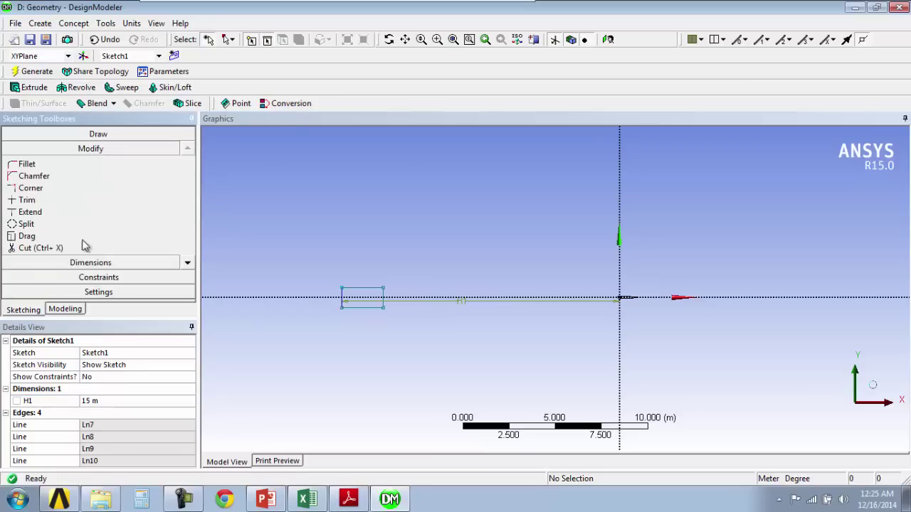
left_click(44, 237)
left_click_drag(384, 284, 876, 190)
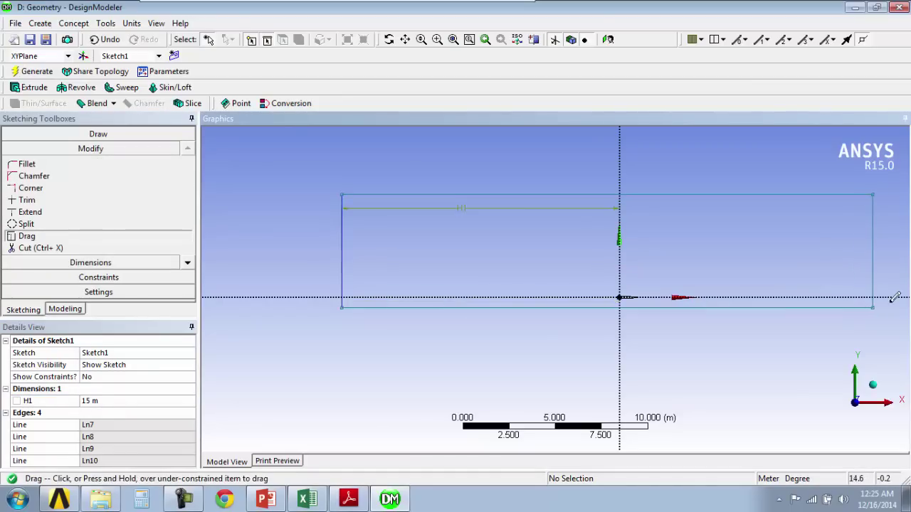
left_click_drag(875, 303, 907, 407)
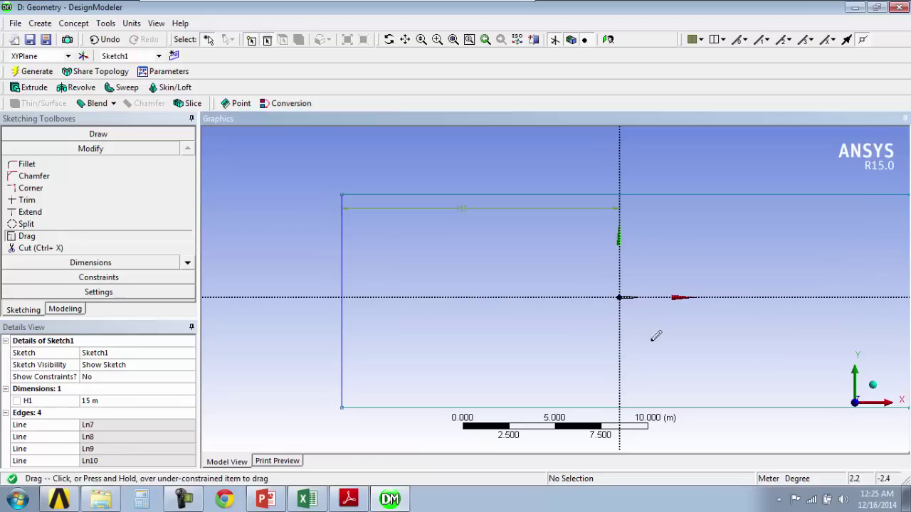
key("F7")
left_click_drag(712, 227, 785, 169)
key("F7")
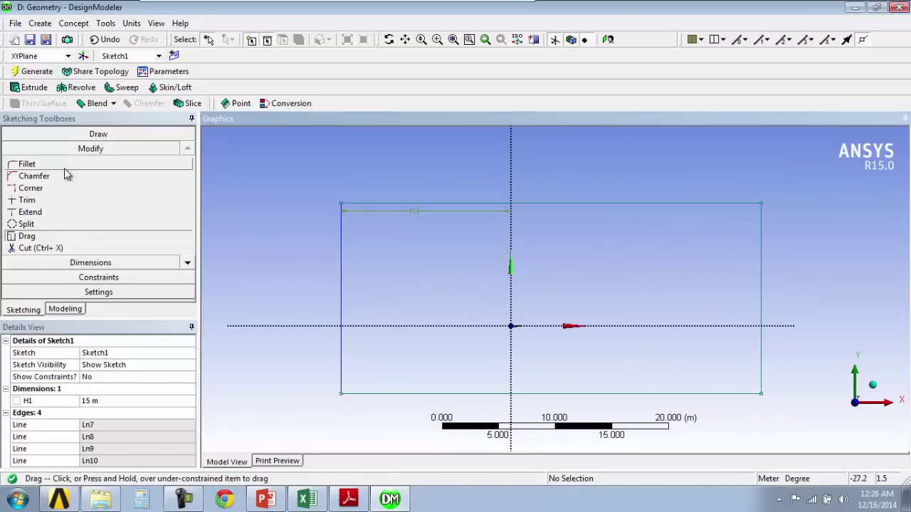
Step: Add vertical dimensions from the X axis to the rectangle's upper edge and from the X axis to its lower edge
left_click(114, 401)
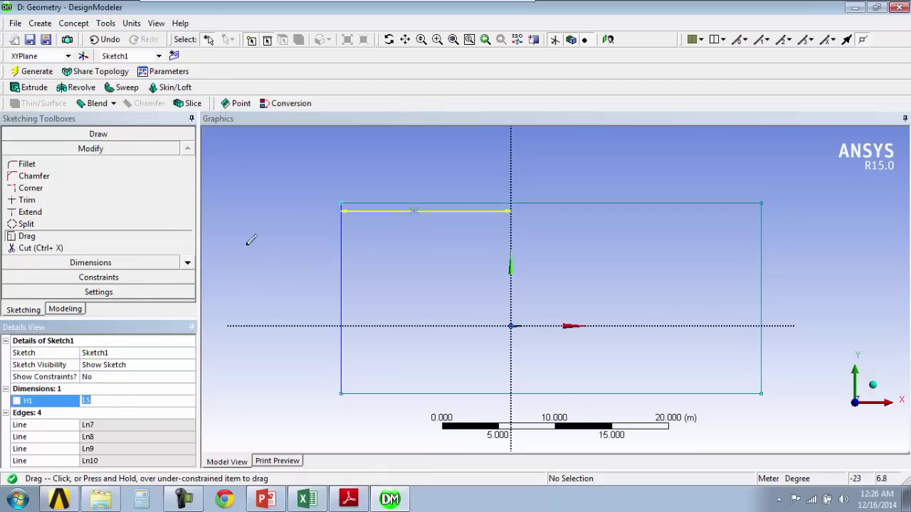
left_click(60, 136)
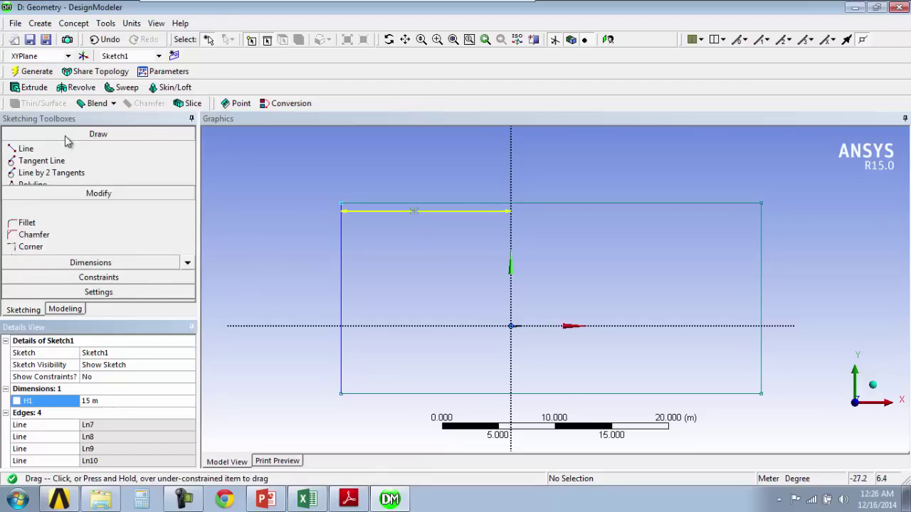
left_click(67, 264)
left_click(31, 203)
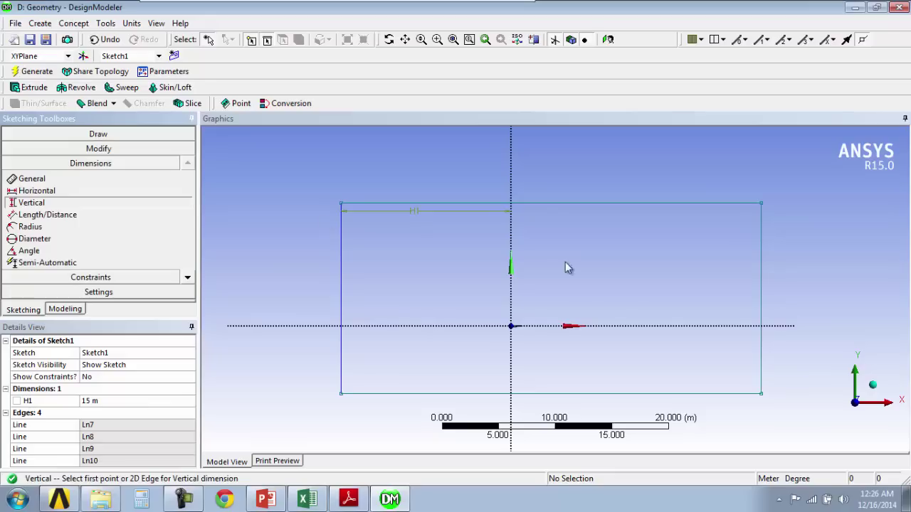
left_click(593, 326)
left_click(600, 206)
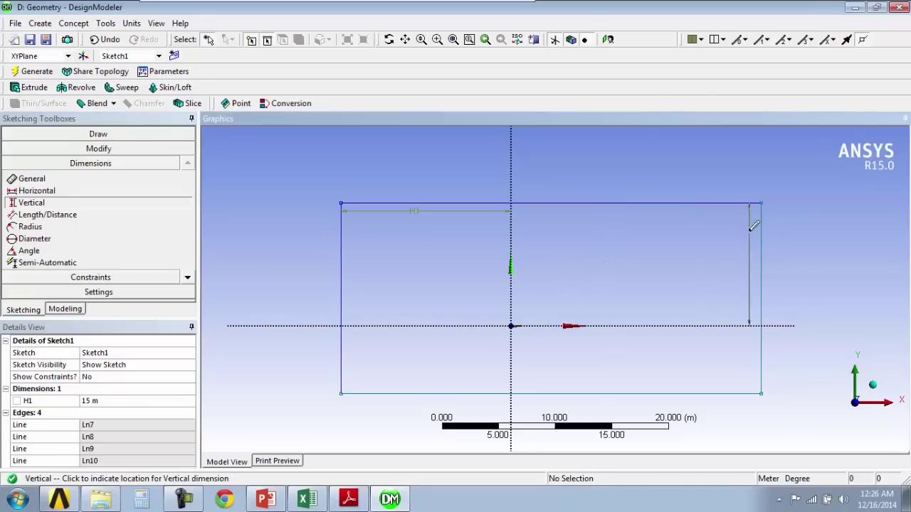
left_click(809, 241)
left_click(623, 327)
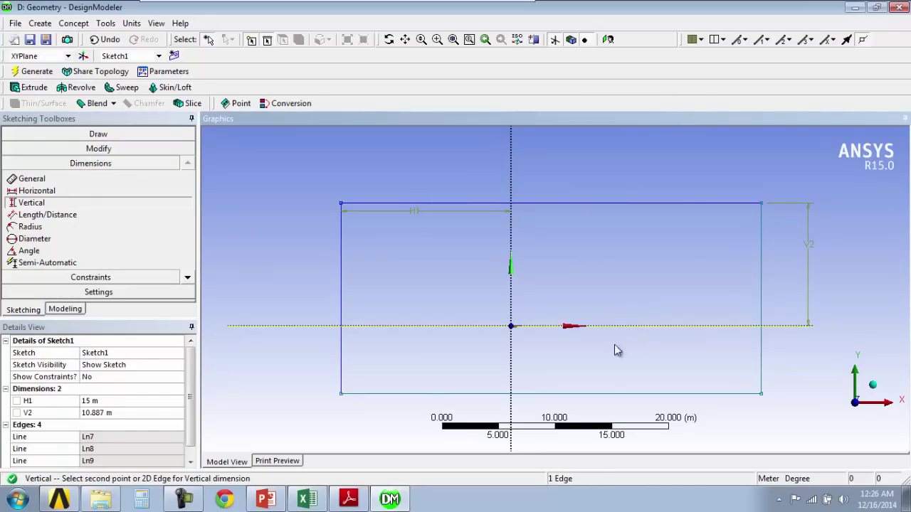
left_click(613, 392)
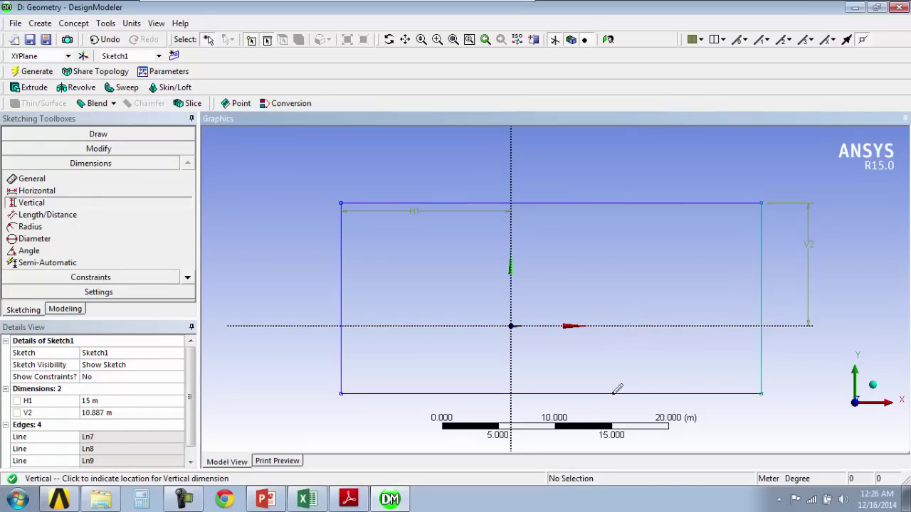
left_click(810, 371)
left_click(514, 299)
left_click(764, 309)
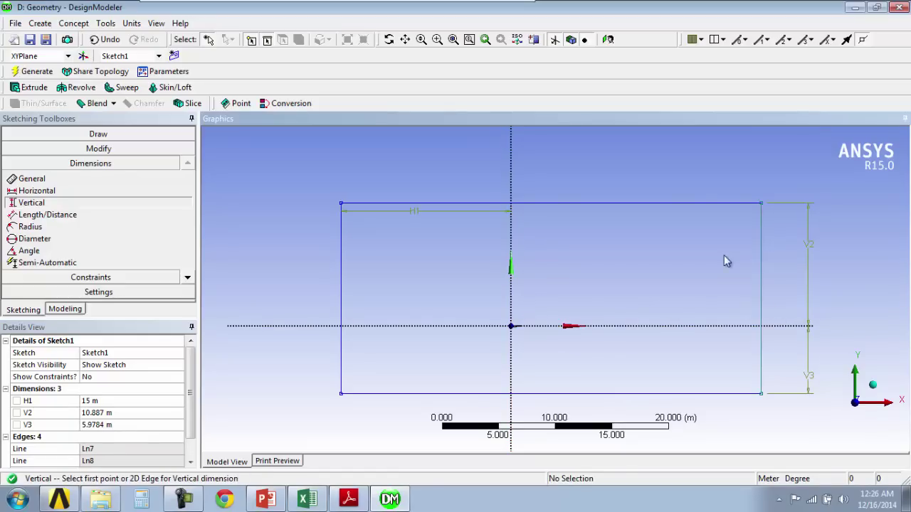
left_click(760, 244)
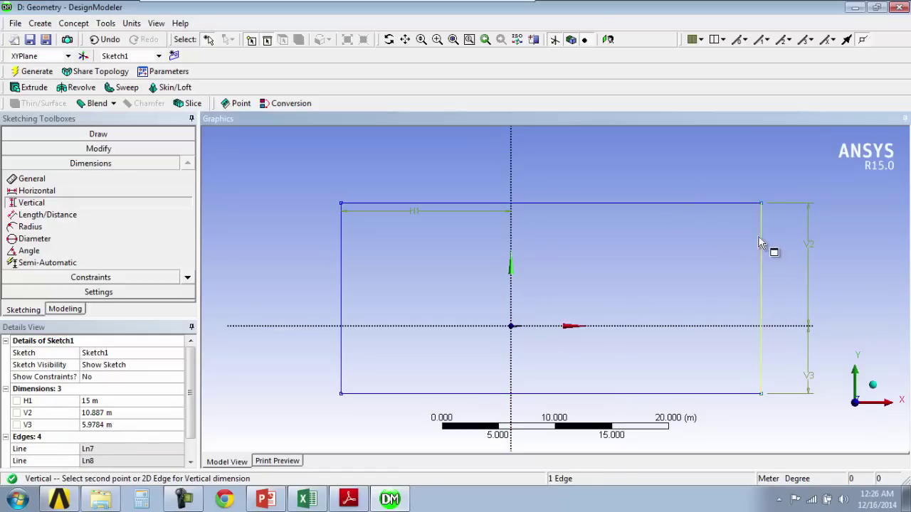
left_click(518, 251)
left_click(525, 251)
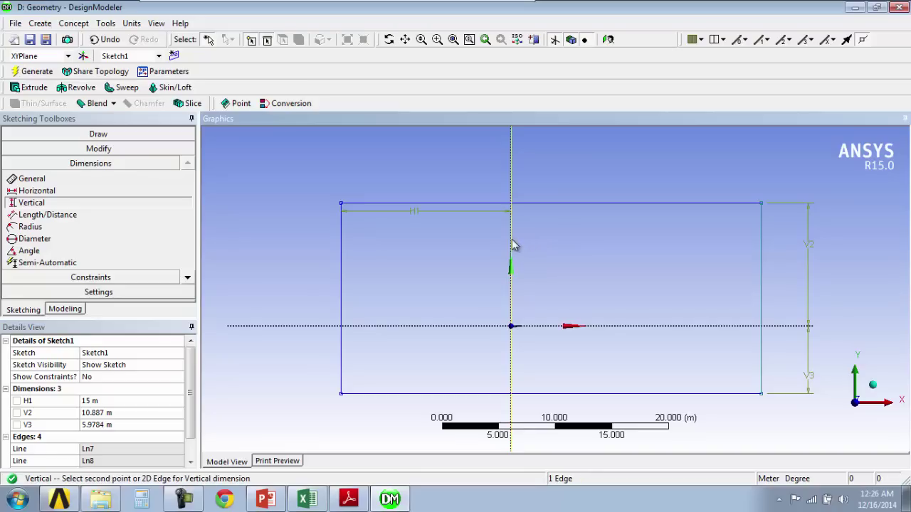
left_click(766, 245)
Step: Add a horizontal dimension from the Y axis to the rectangle's right edge and set it to 25 m
left_click(57, 192)
left_click(518, 264)
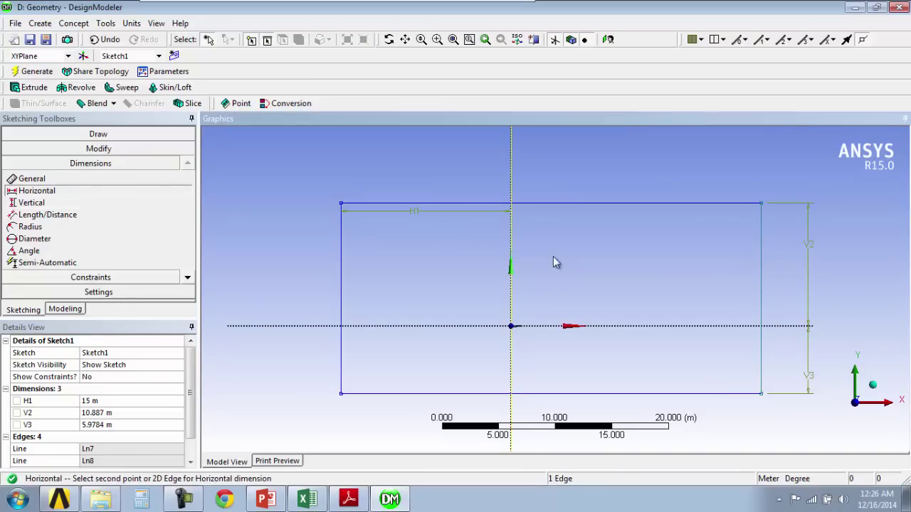
left_click(761, 264)
left_click(656, 183)
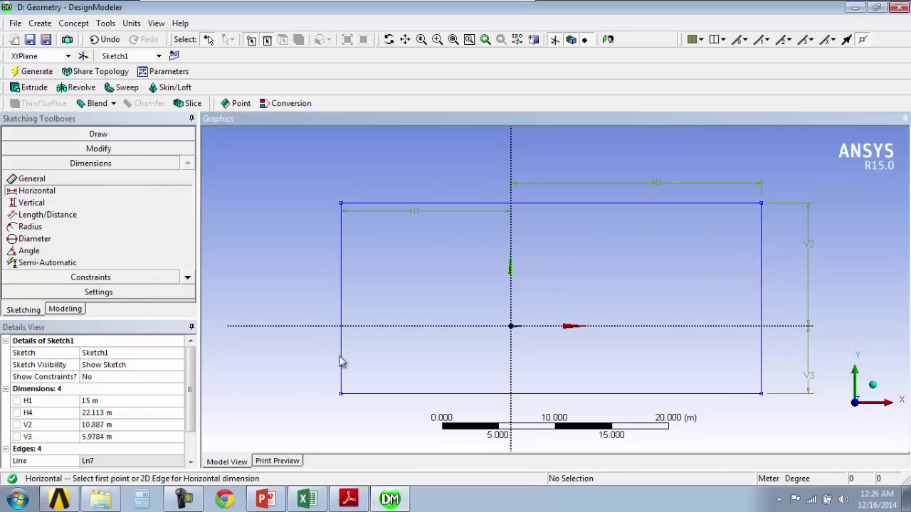
left_click(114, 413)
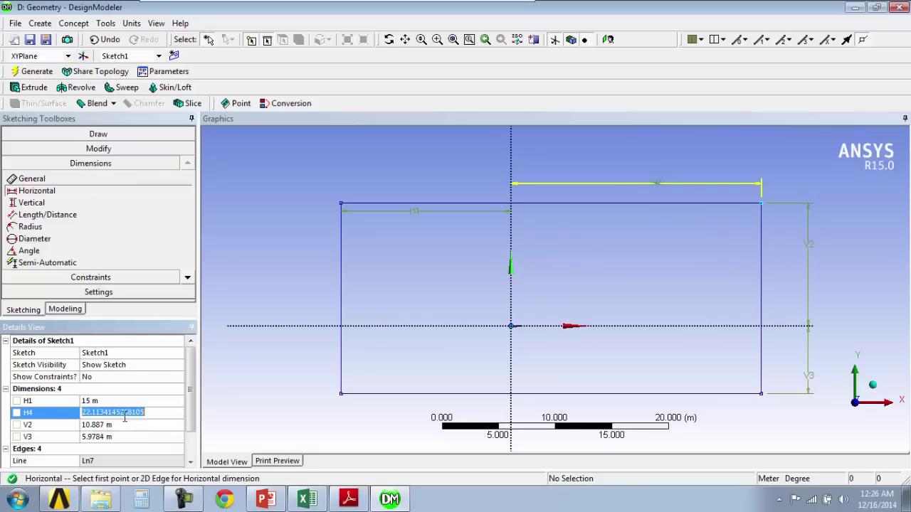
type("2")
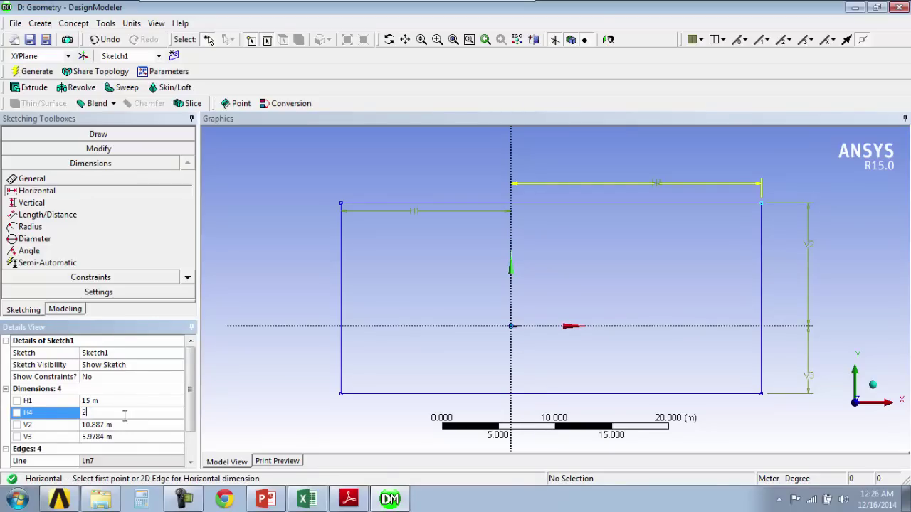
type("5")
key("Return")
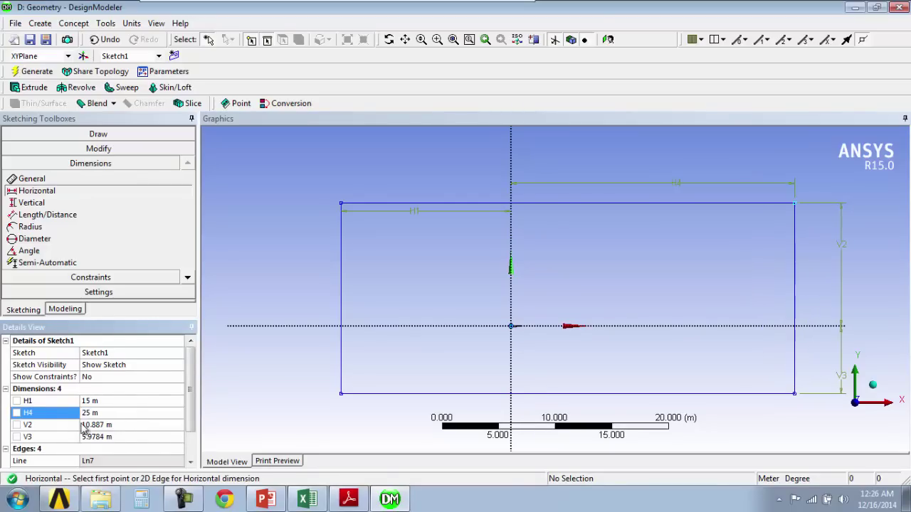
Step: Set both vertical dimensions of the rectangle, V2 and V3, to 15 m
left_click(114, 425)
type("15")
key("Return")
left_click(118, 438)
type("15")
key("Return")
Step: Generate a surface from the rectangle sketch, Sketch1, with the Surfaces From Sketches feature
mouse_move(365, 298)
middle_mouse_down("ctrl")
mouse_move(352, 271)
mouse_move(454, 247)
mouse_move(433, 296)
mouse_move(445, 275)
mouse_move(398, 263)
middle_mouse_up("ctrl")
scroll(353, 270, "down", 2)
scroll(357, 259, "up", 4)
scroll(450, 274, "down", 3)
left_click(67, 312)
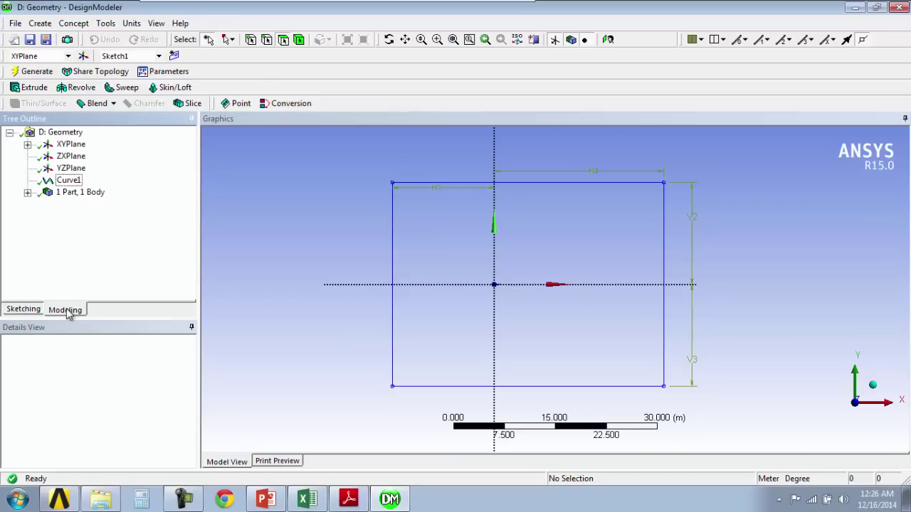
left_click(76, 23)
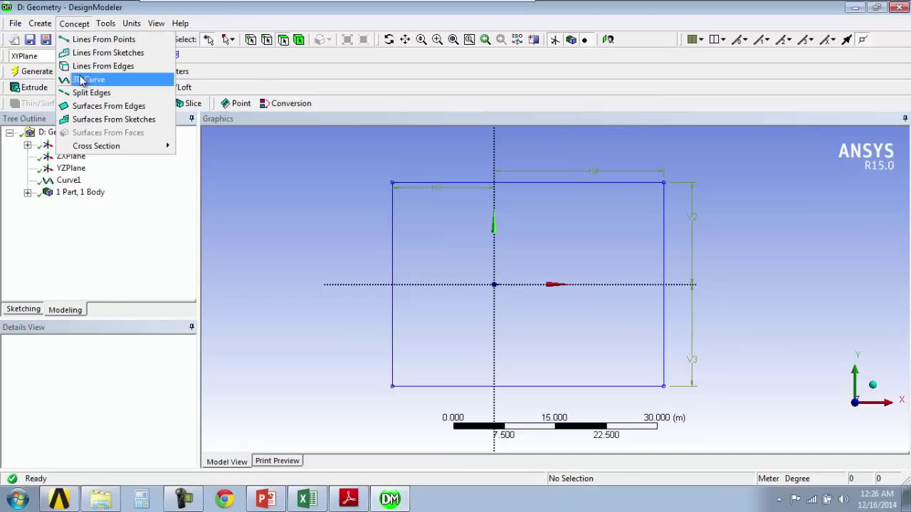
left_click(104, 121)
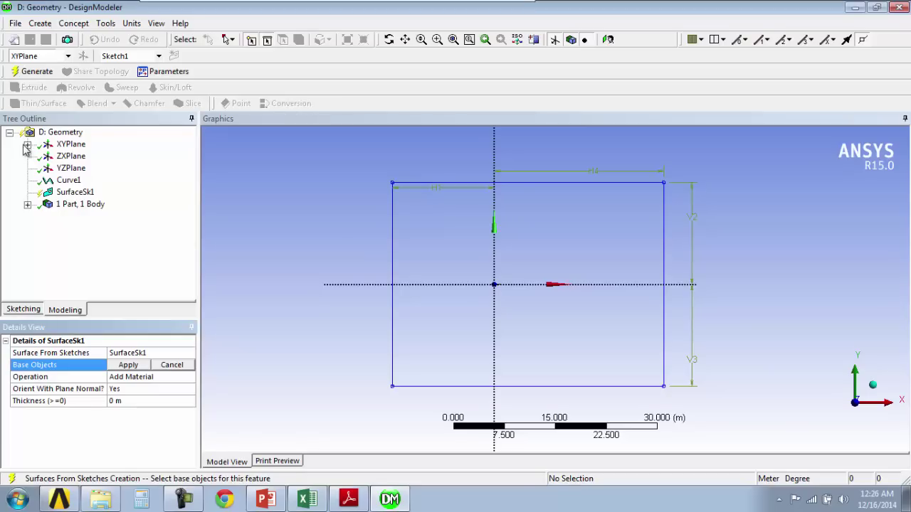
left_click(27, 144)
left_click(87, 156)
left_click(129, 365)
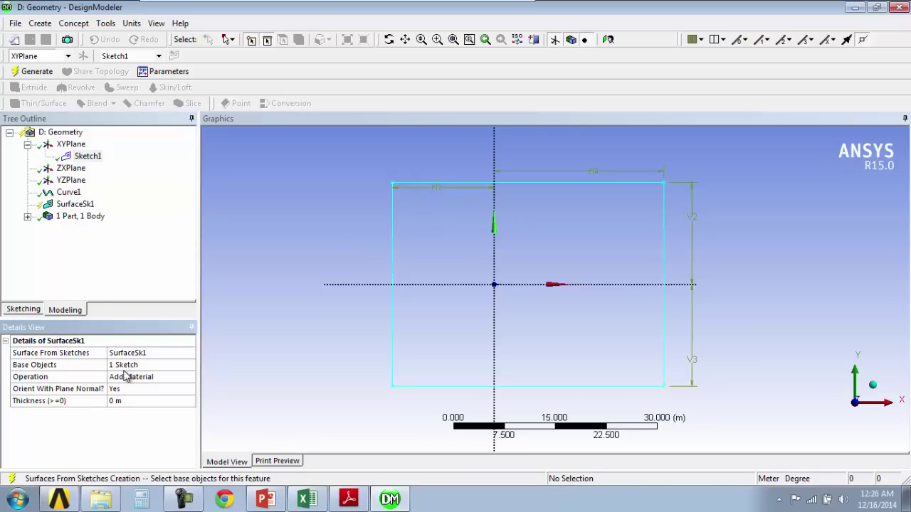
left_click(36, 72)
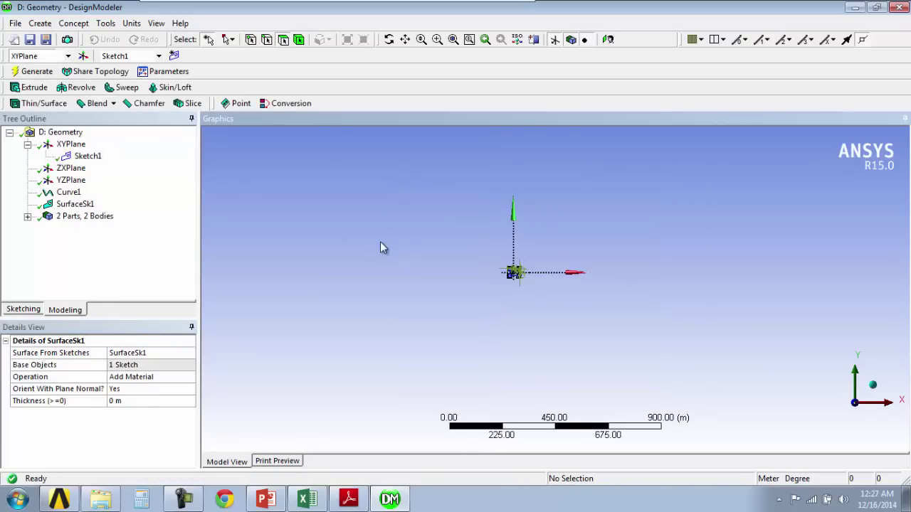
Step: Start a Surfaces From Edges feature and select the closed airfoil curve near the origin as its edge
scroll(361, 233, "up", 5)
scroll(721, 378, "up", 4)
middle_click_drag(361, 234, 555, 293, "ctrl")
scroll(546, 331, "up", 3)
scroll(549, 337, "up", 3)
middle_click_drag(746, 348, 461, 235, "ctrl")
scroll(470, 255, "up", 8)
middle_click_drag(398, 187, 518, 271, "ctrl")
scroll(519, 271, "up", 1)
scroll(518, 271, "up", 4)
middle_click_drag(404, 256, 590, 244, "ctrl")
scroll(588, 246, "up", 4)
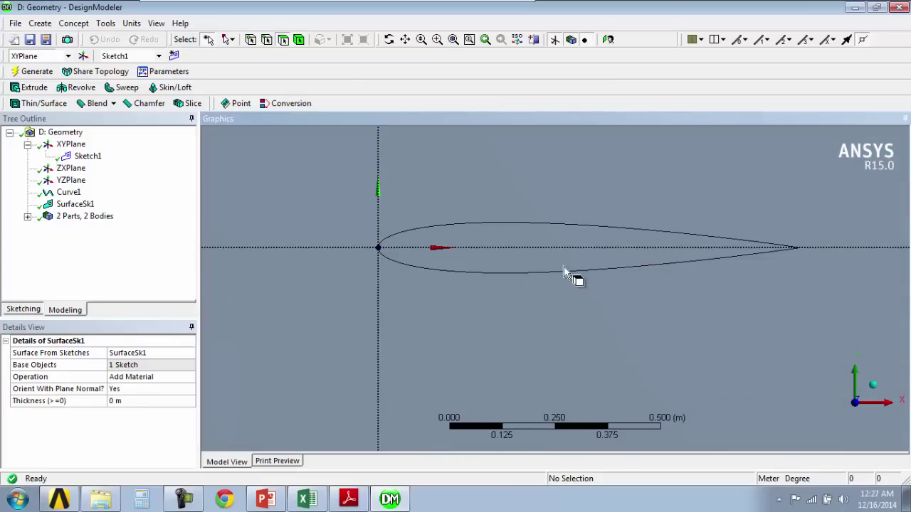
middle_click_drag(531, 261, 459, 279, "ctrl")
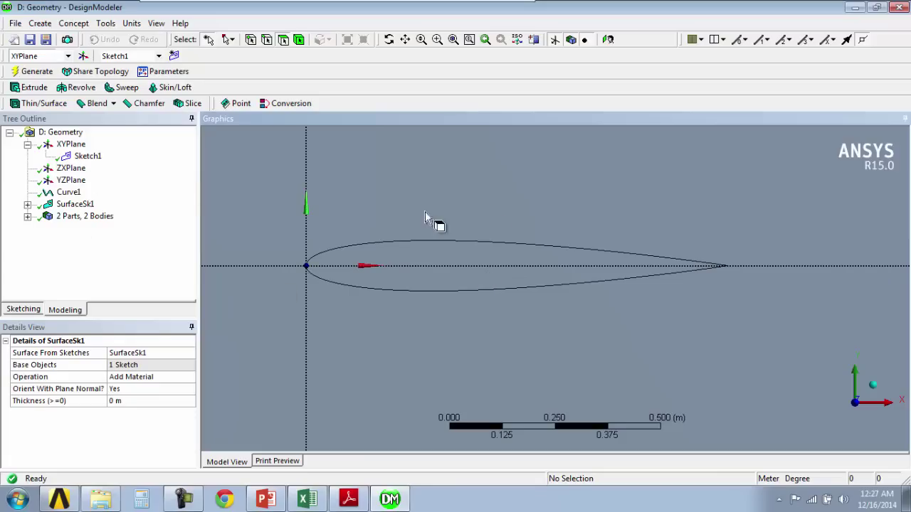
left_click(74, 22)
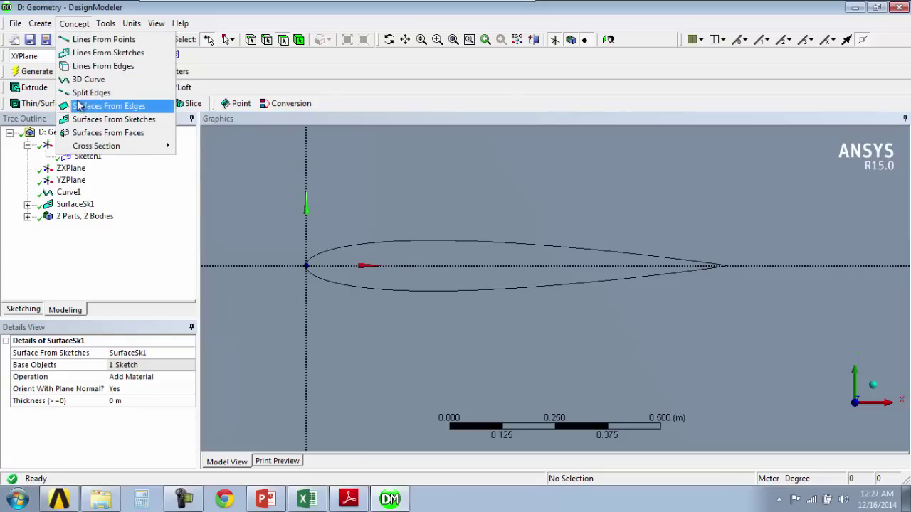
left_click(106, 105)
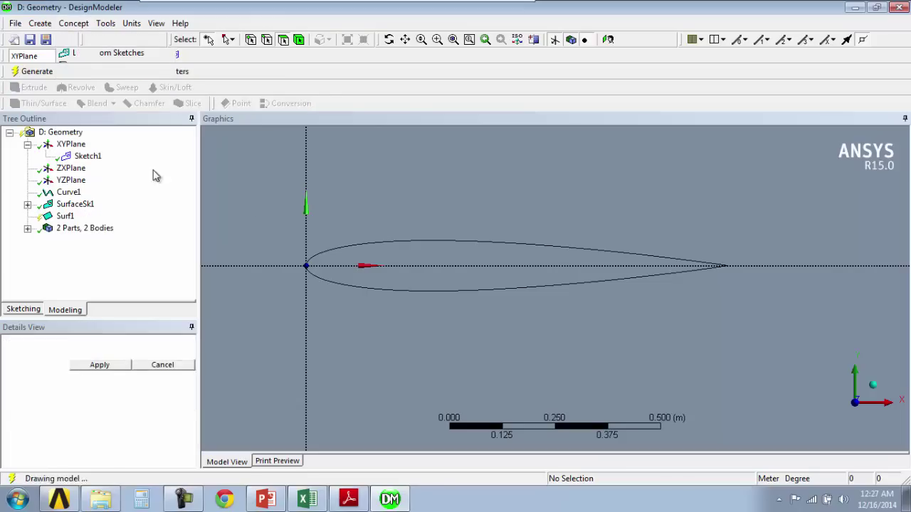
left_click(376, 242)
Step: Examine the airfoil's trailing edge up close to check whether the curve closes
middle_click_drag(667, 298, 476, 294, "ctrl")
scroll(475, 293, "up", 10)
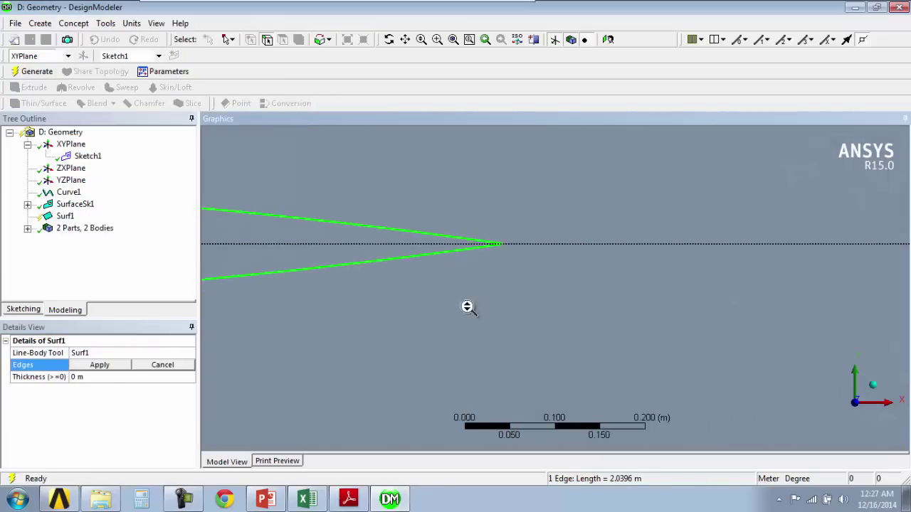
scroll(557, 286, "up", 5)
middle_click_drag(457, 216, 625, 379, "ctrl")
scroll(619, 374, "up", 3)
middle_click_drag(439, 229, 665, 346, "ctrl")
scroll(576, 341, "up", 2)
scroll(660, 347, "up", 3)
scroll(658, 343, "up", 3)
scroll(654, 342, "down", 10)
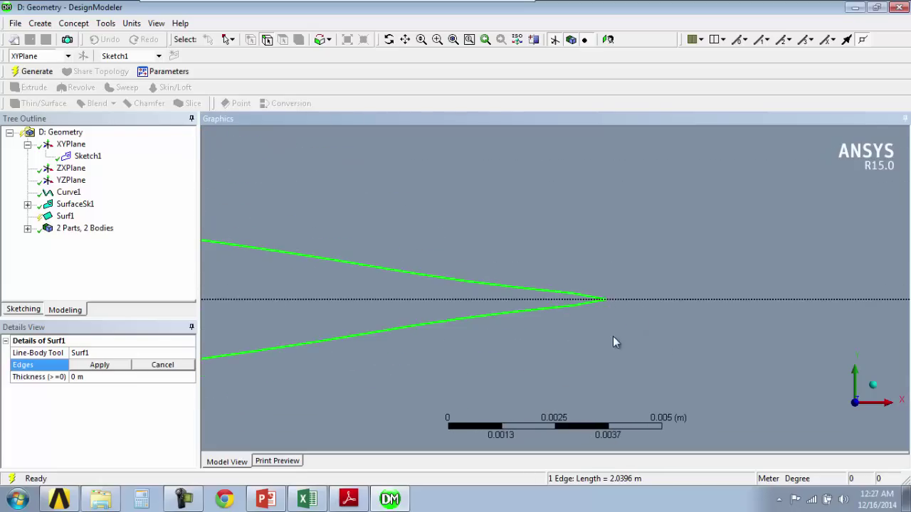
middle_click_drag(449, 317, 612, 326, "ctrl")
scroll(598, 320, "down", 12)
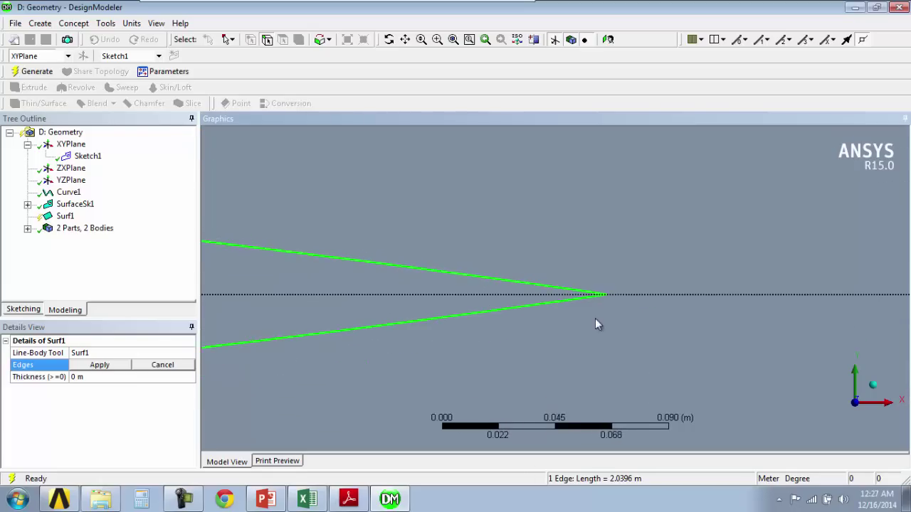
scroll(581, 271, "down", 6)
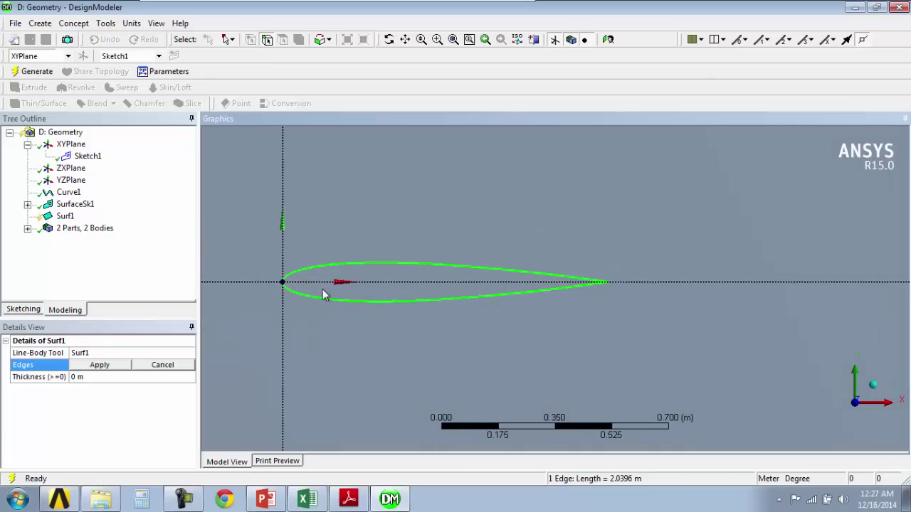
Step: Apply the selected airfoil edge and generate the airfoil surface
left_click(98, 365)
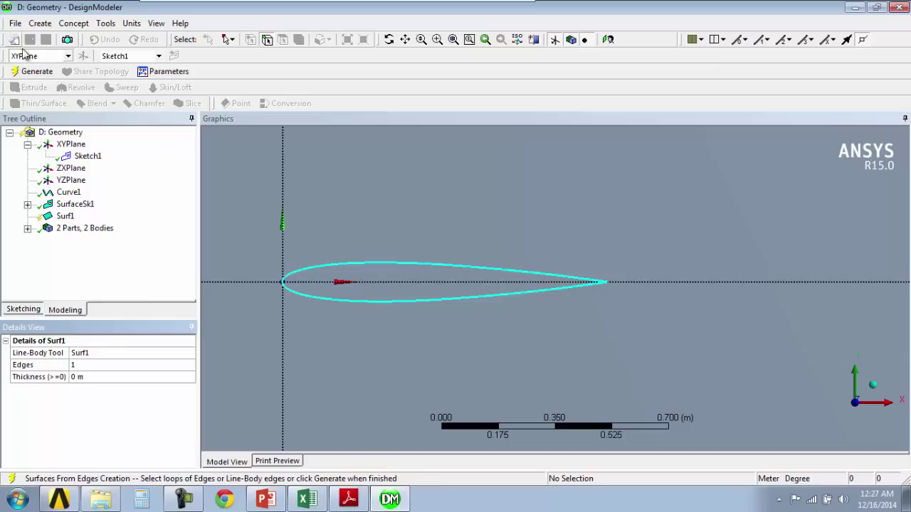
left_click(27, 74)
Step: Identify the individual bodies in the model and suppress the airfoil's line body
left_click(27, 228)
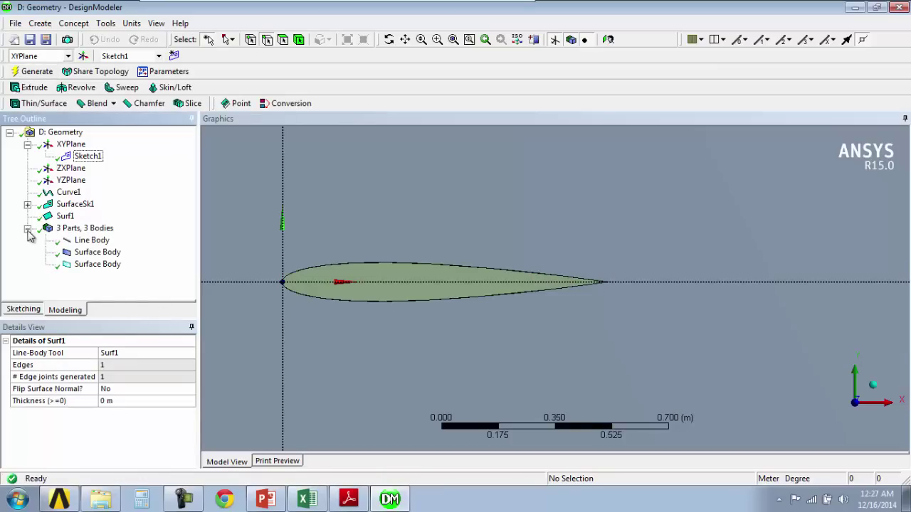
left_click(92, 240)
left_click(97, 252)
left_click(94, 265)
left_click(89, 241)
right_click(92, 240)
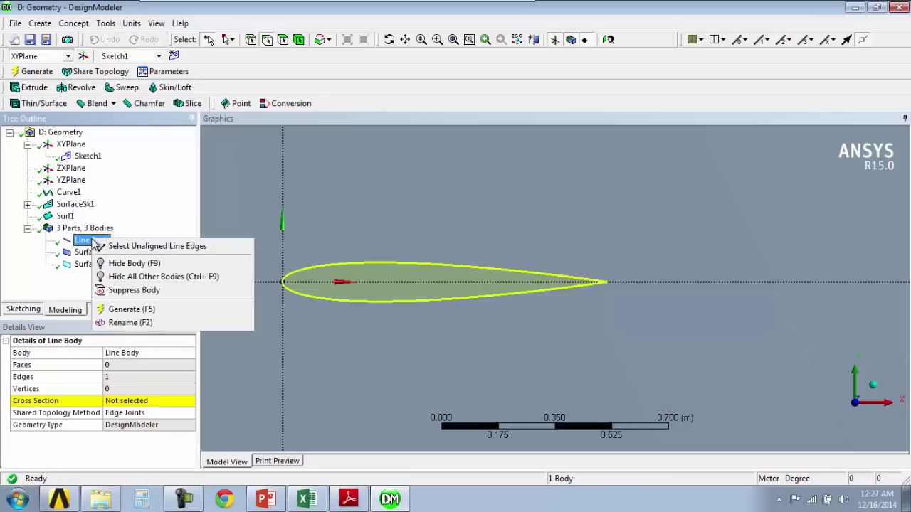
left_click(124, 290)
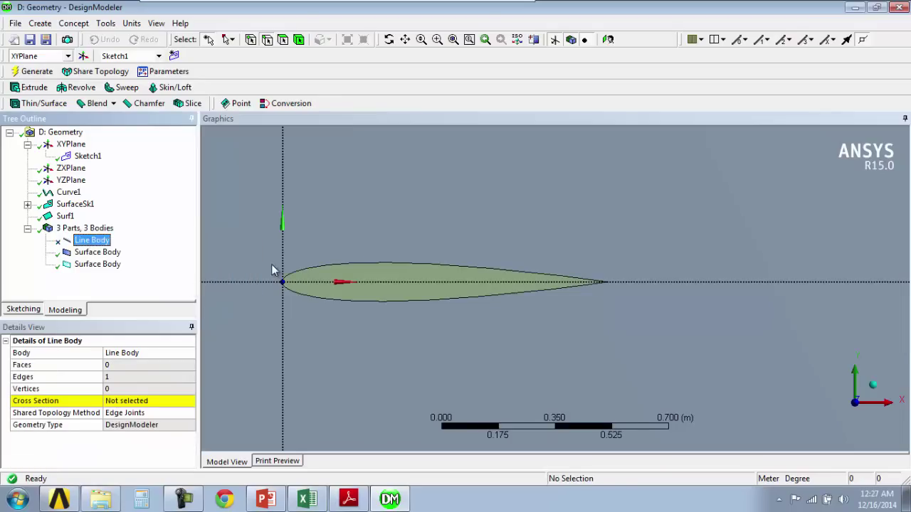
Step: Start a Boolean feature and set its operation to Subtract
scroll(306, 242, "down", 2)
scroll(307, 242, "down", 3)
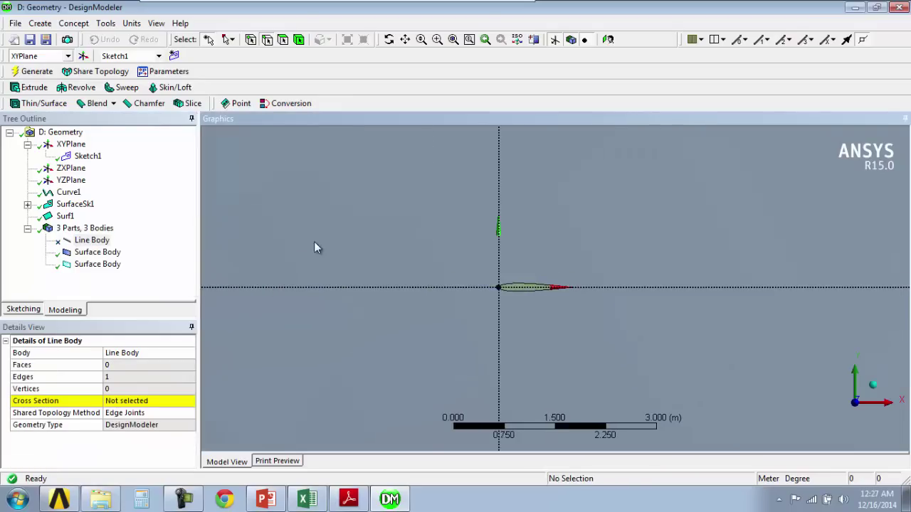
left_click(67, 26)
mouse_move(41, 24)
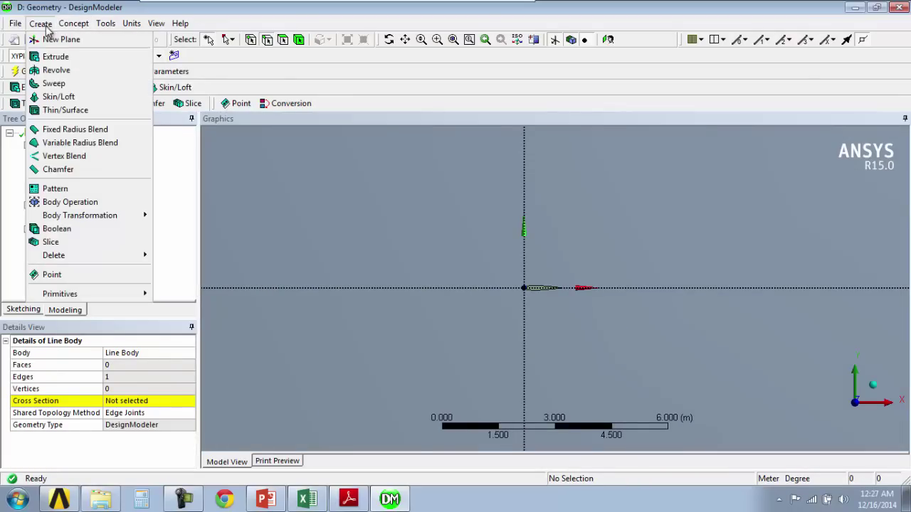
left_click(70, 230)
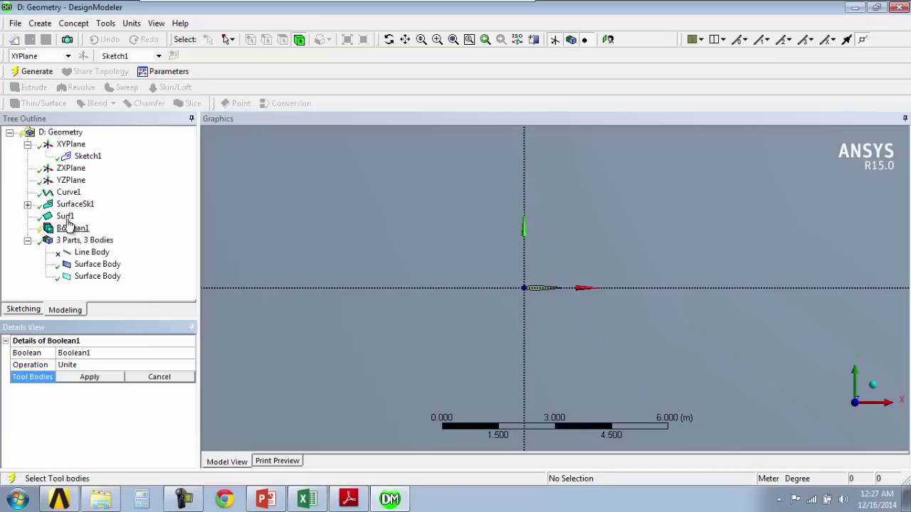
left_click(107, 378)
left_click(190, 367)
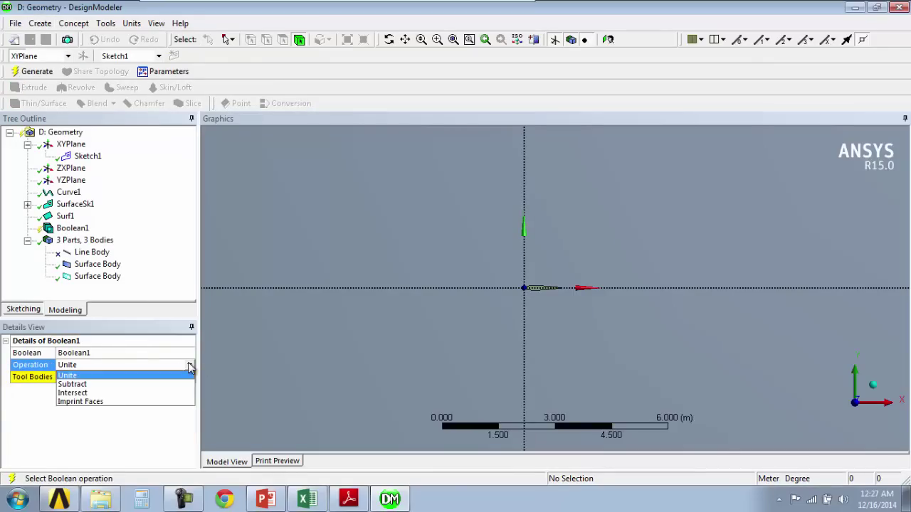
left_click(96, 377)
Step: Set the large rectangular far-field surface as the target body of the Boolean subtraction
left_click(136, 375)
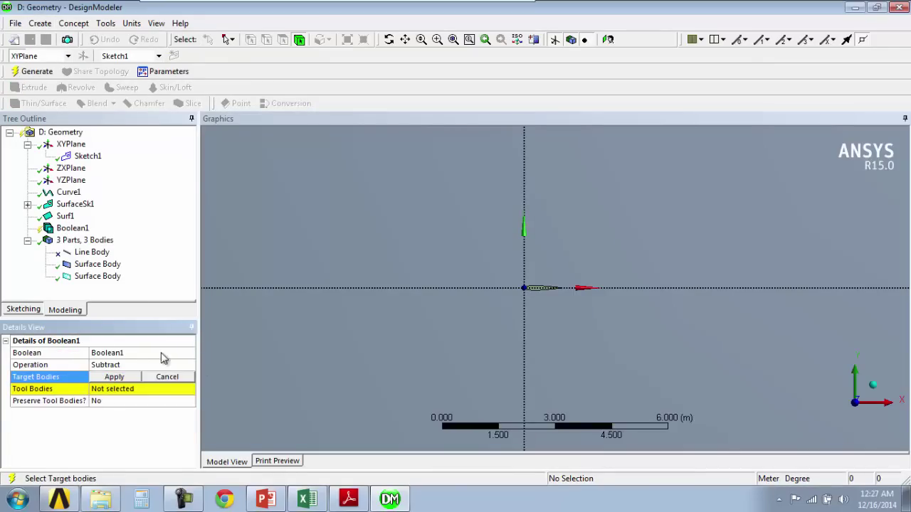
left_click(264, 263)
scroll(281, 285, "down", 4)
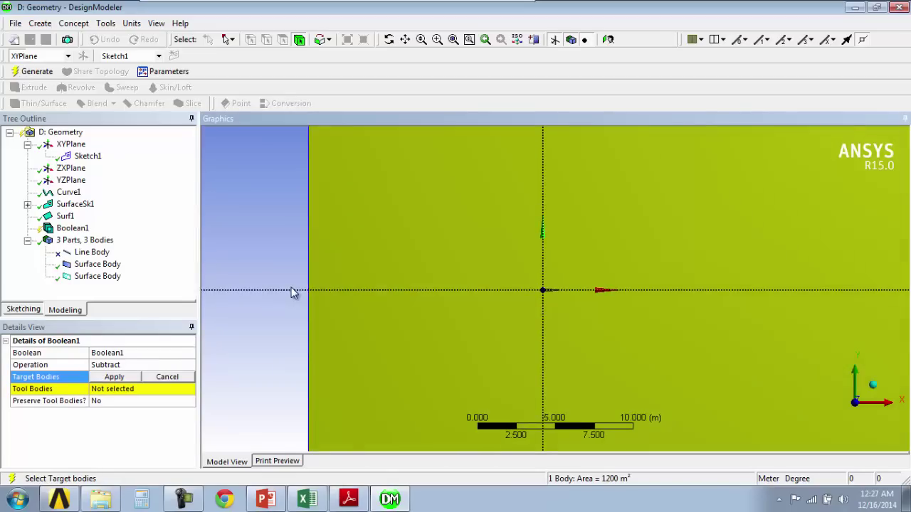
scroll(370, 309, "up", 5)
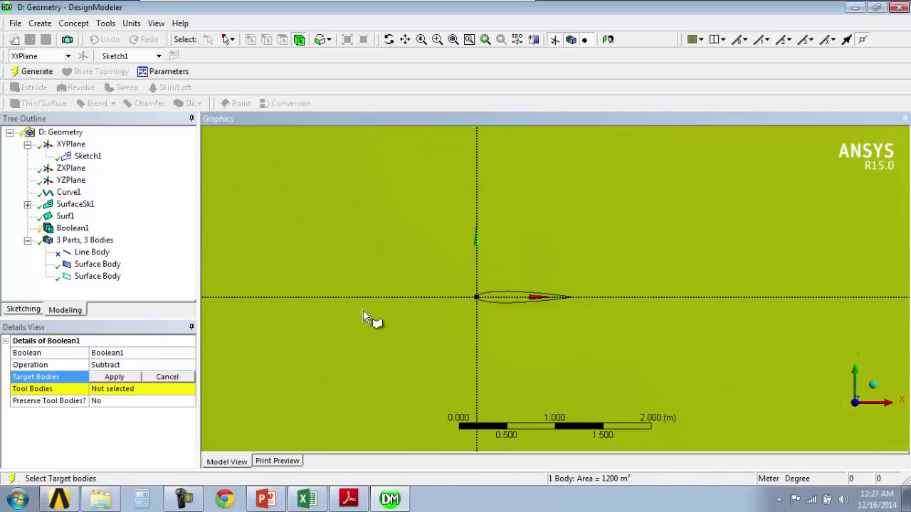
left_click(128, 378)
Step: Set the airfoil surface as the tool body and generate the Boolean subtraction
left_click(131, 390)
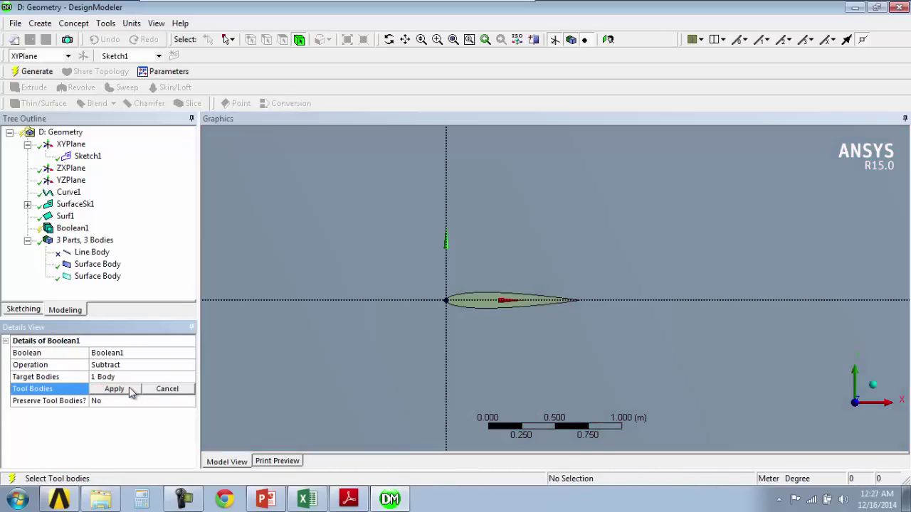
left_click(472, 299)
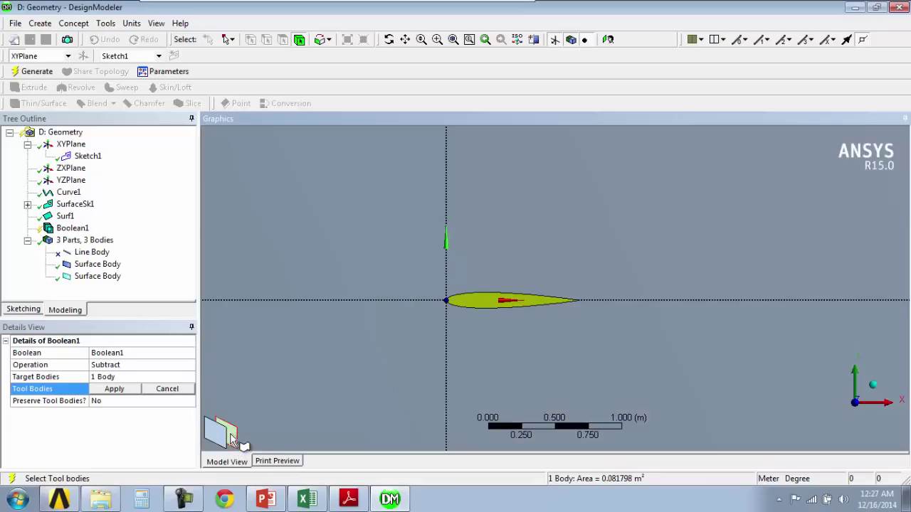
left_click(231, 438)
left_click(110, 390)
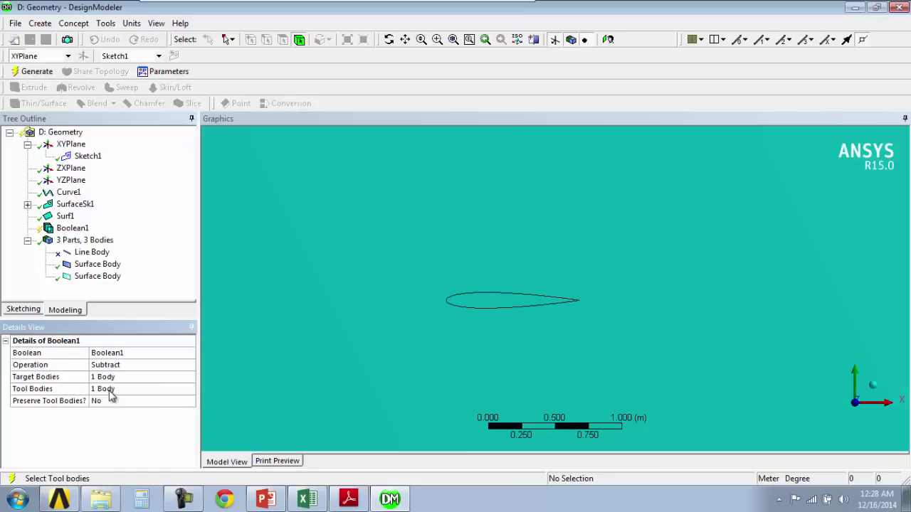
left_click(30, 72)
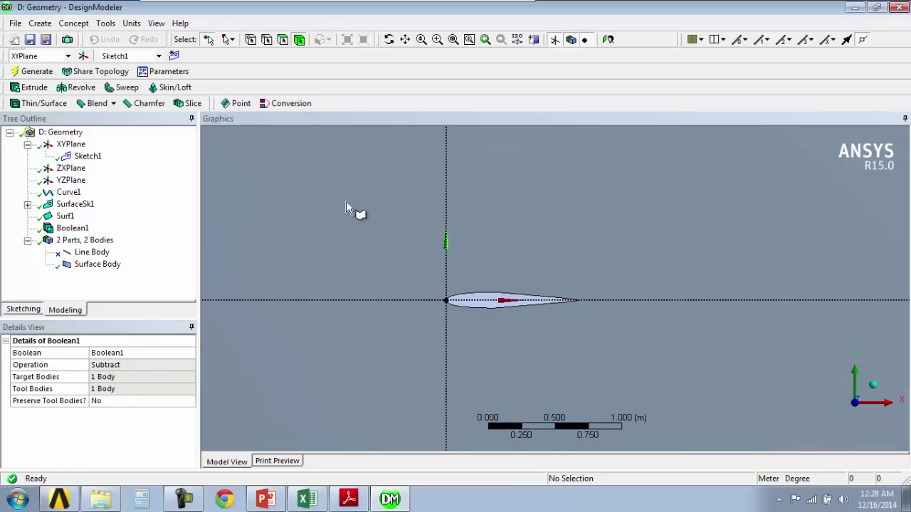
Step: Examine the remaining surface body around the airfoil cutout and across the whole far-field rectangle
left_click(375, 251)
scroll(375, 250, "up", 3)
middle_click_drag(375, 251, 654, 242, "ctrl")
scroll(655, 242, "up", 3)
scroll(496, 215, "down", 3)
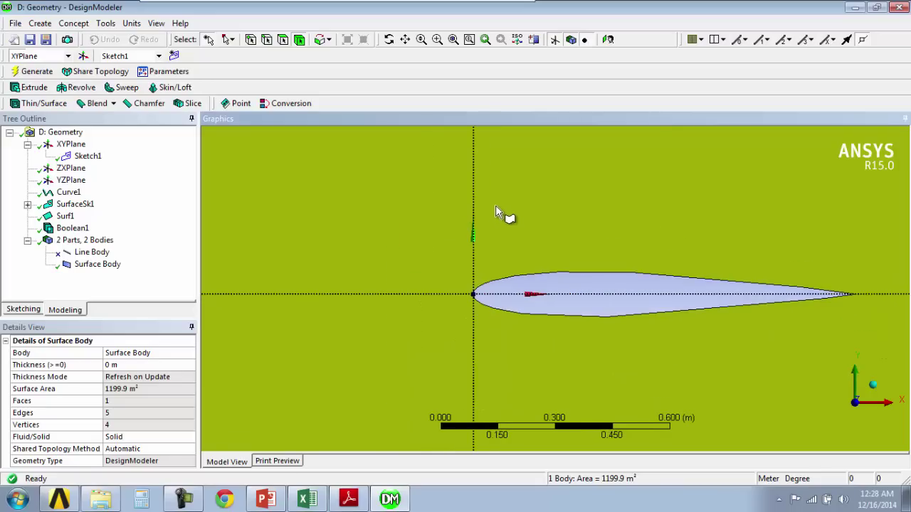
scroll(497, 206, "down", 10)
left_click(357, 204)
scroll(359, 207, "up", 1)
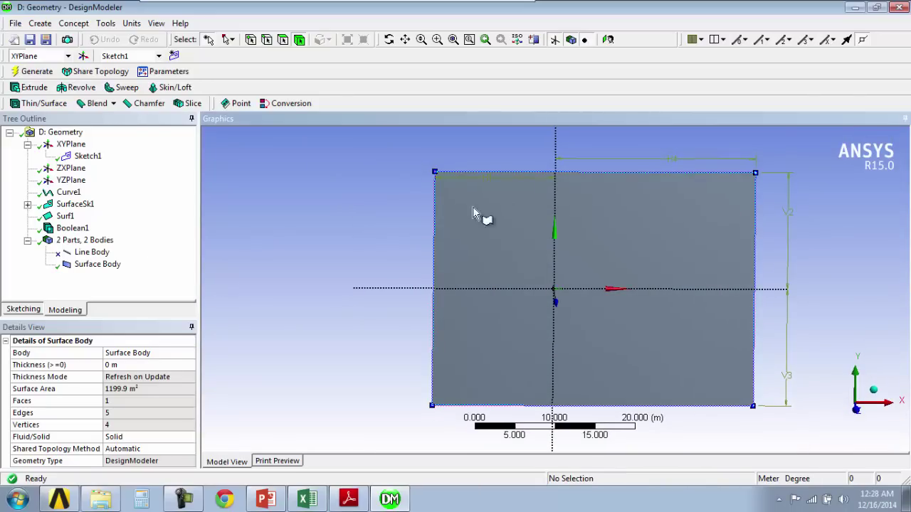
Step: Create and generate a named selection called "in" from the left vertical edge of the far-field rectangle
left_click(433, 216)
right_click(378, 195)
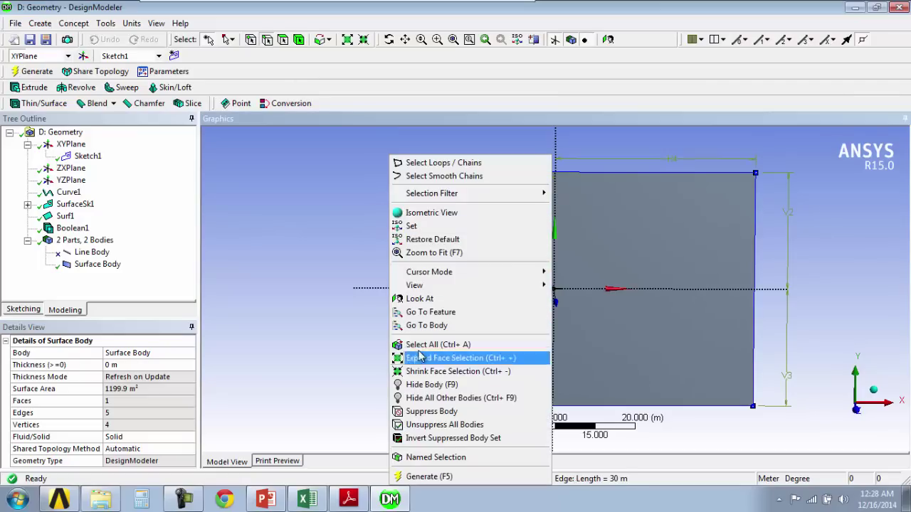
left_click(418, 458)
left_click(117, 353)
type("in")
key("Return")
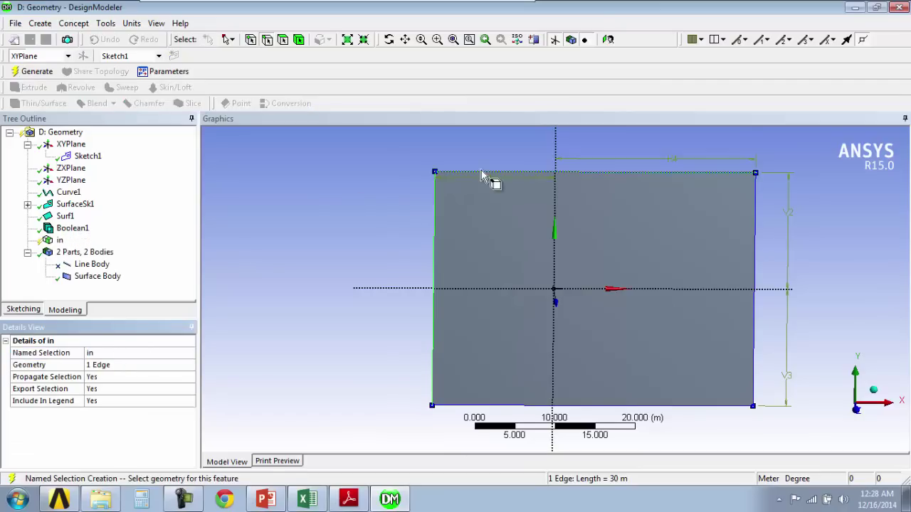
left_click(35, 71)
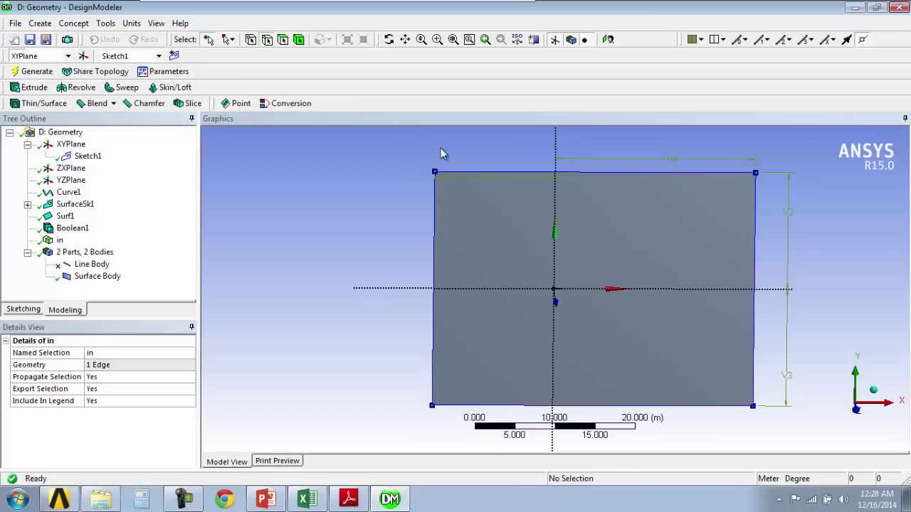
Step: Create and generate a named selection called "upper" from the top edge of the far-field rectangle
left_click(491, 174)
right_click(287, 219)
left_click(329, 457)
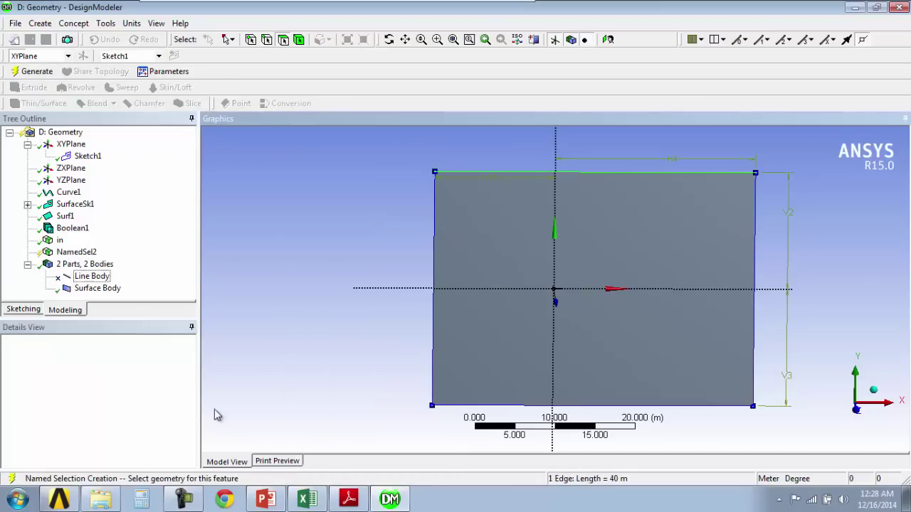
left_click(112, 366)
left_click(127, 352)
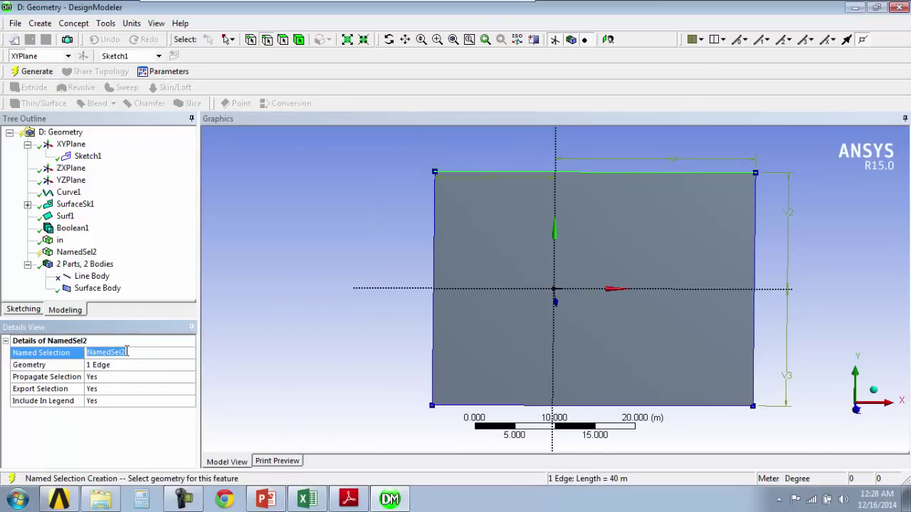
type("upper")
left_click(37, 71)
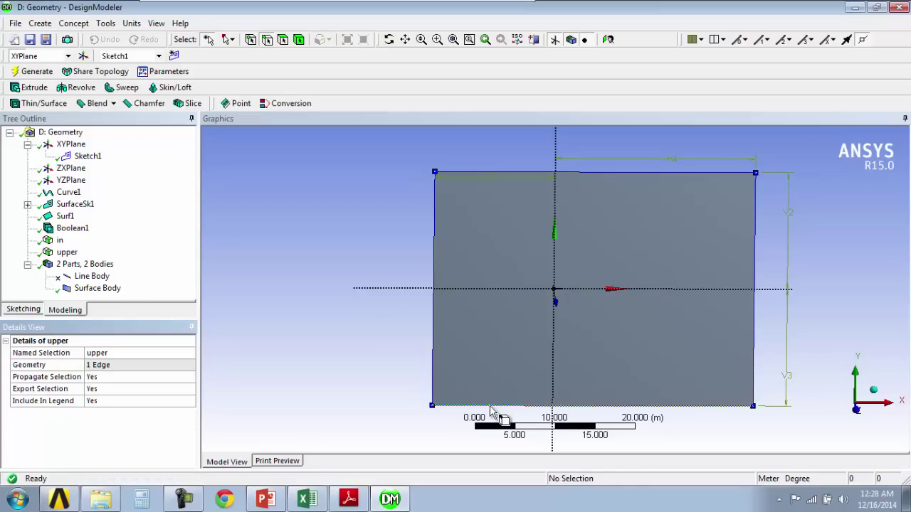
Step: Create and generate a named selection called "bottom" from the lower edge of the far-field rectangle
left_click(121, 354)
right_click(320, 332)
left_click(366, 467)
left_click(123, 353)
type("b")
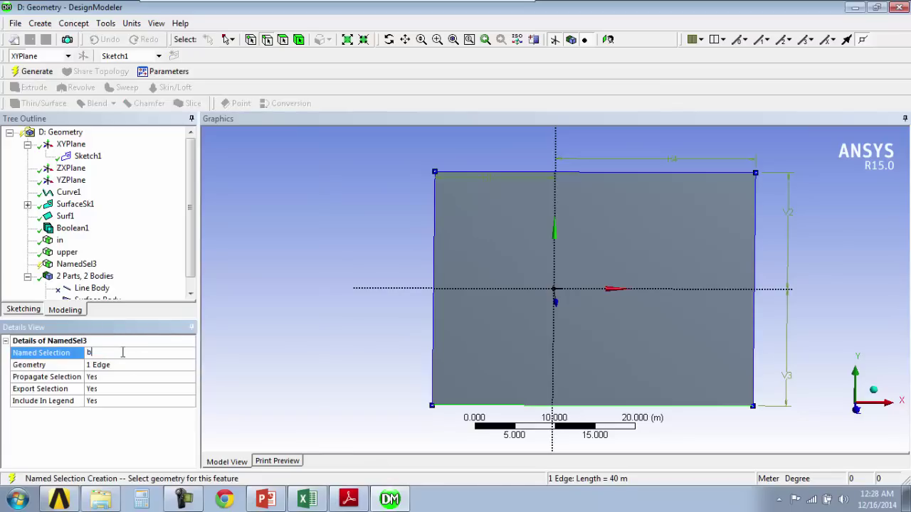
type("ottom")
left_click(35, 72)
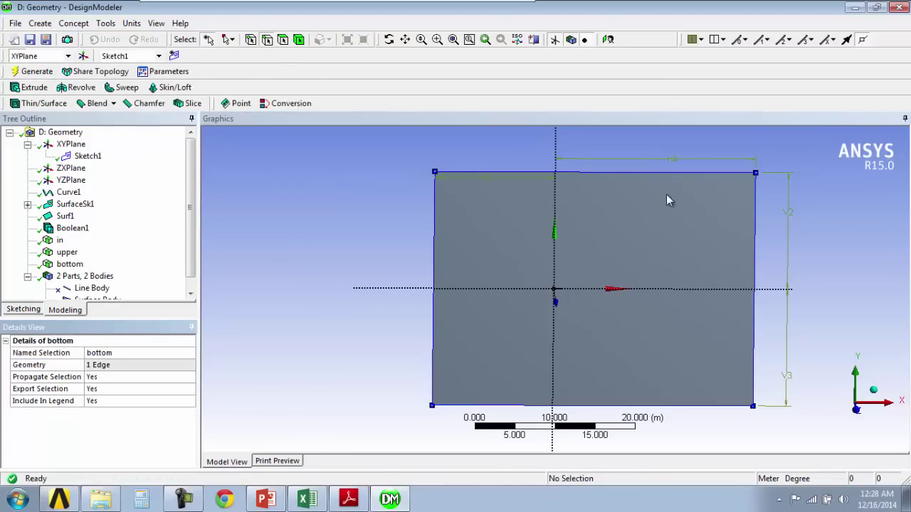
Step: Create and generate a named selection called "out" from the right vertical edge of the far-field rectangle
left_click(755, 227)
right_click(303, 324)
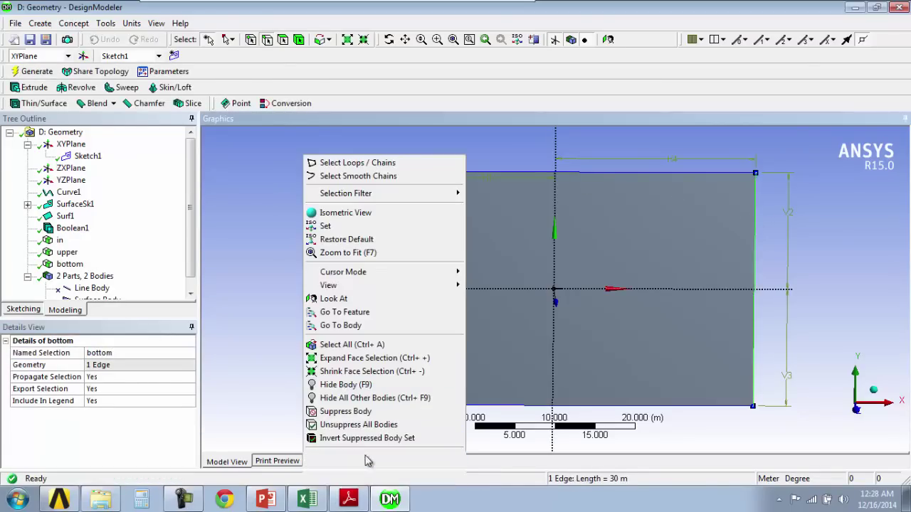
left_click(334, 458)
left_click(144, 352)
type("out")
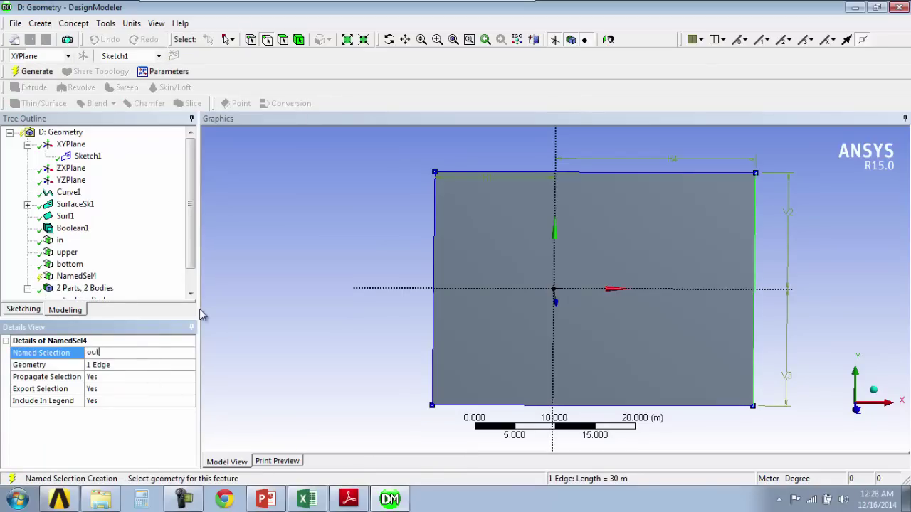
left_click(14, 73)
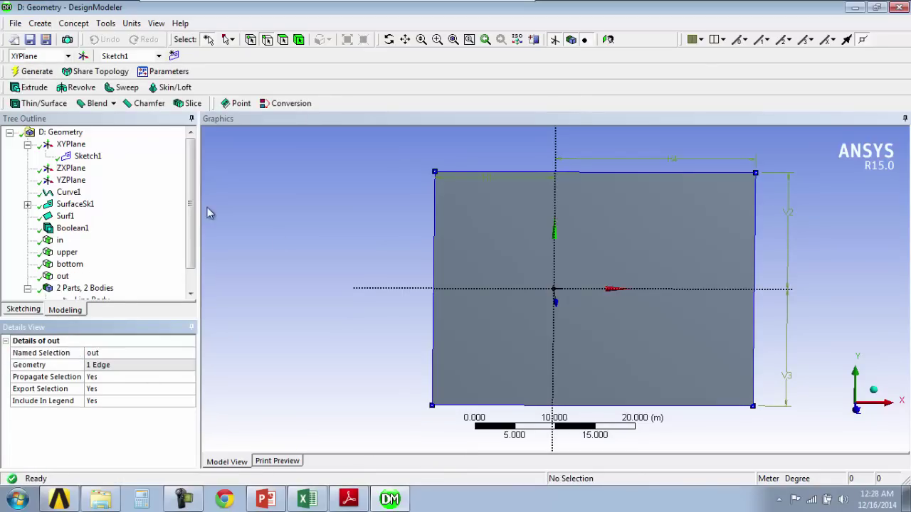
Step: Create and generate a named selection called "airfoil" from the closed airfoil edge near the origin
scroll(309, 242, "down", 2)
scroll(311, 246, "up", 5)
scroll(311, 248, "up", 8)
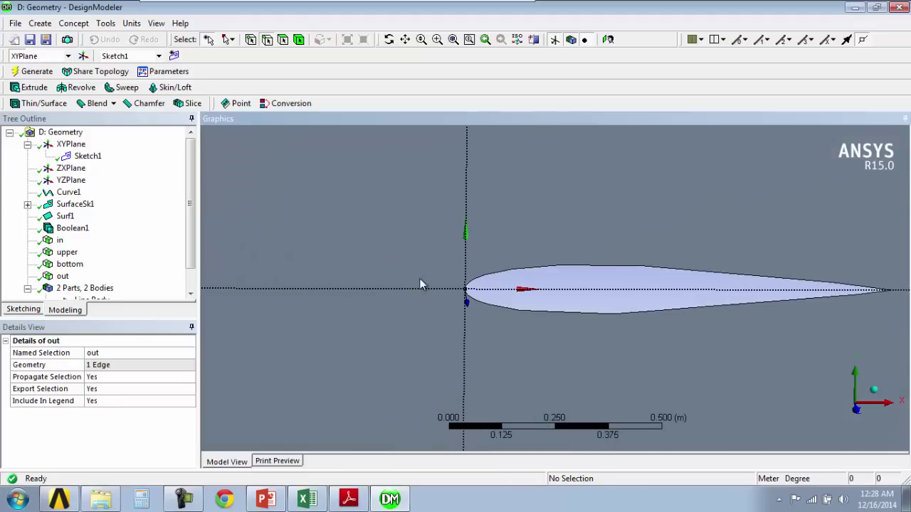
left_click(490, 279)
right_click(283, 278)
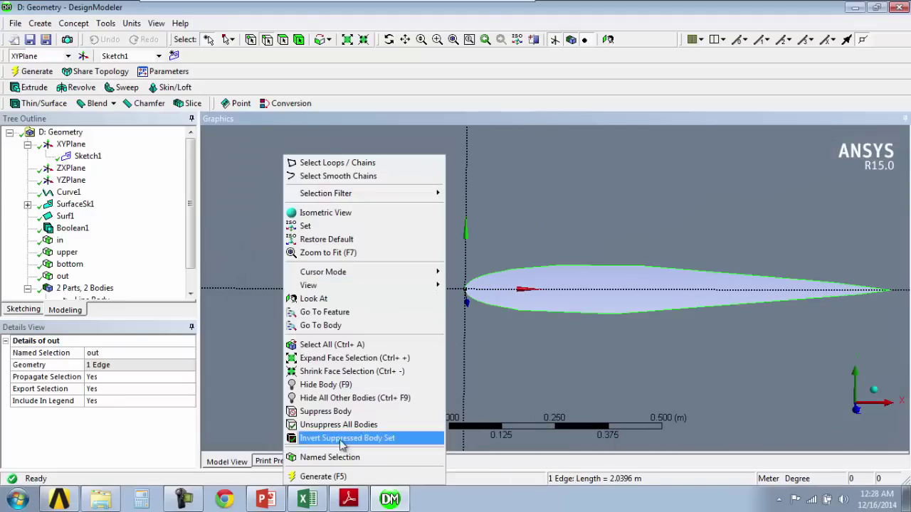
left_click(328, 456)
left_click(130, 352)
type("airfoil")
key("Return")
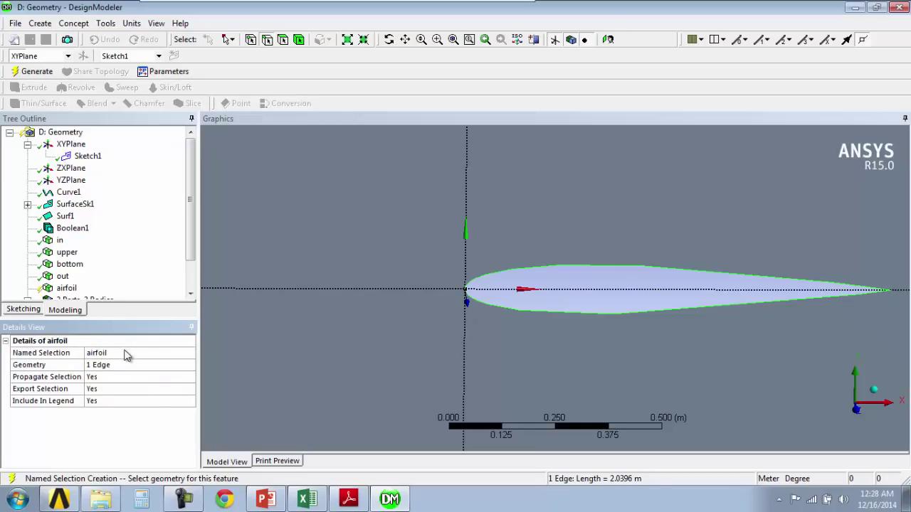
left_click(6, 71)
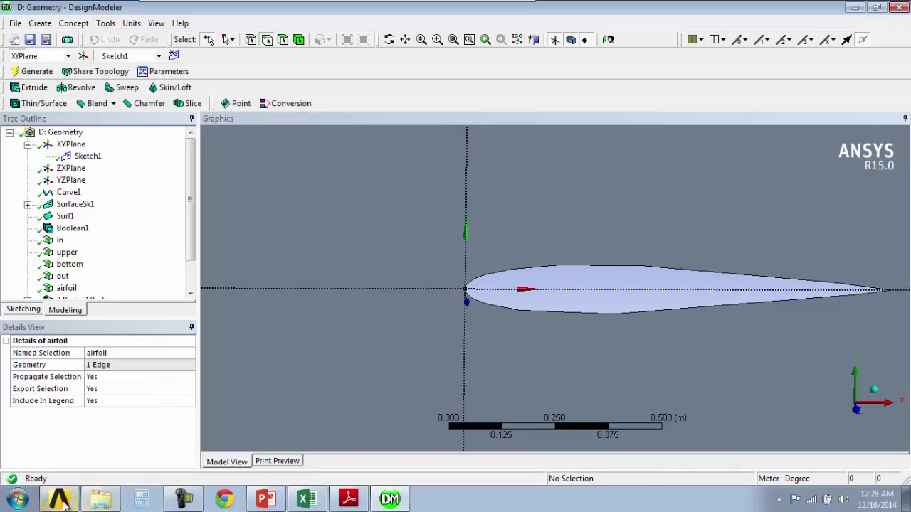
Step: Switch to Workbench and add an ICEM CFD system linked to the Geometry cell of system D
left_click(60, 499)
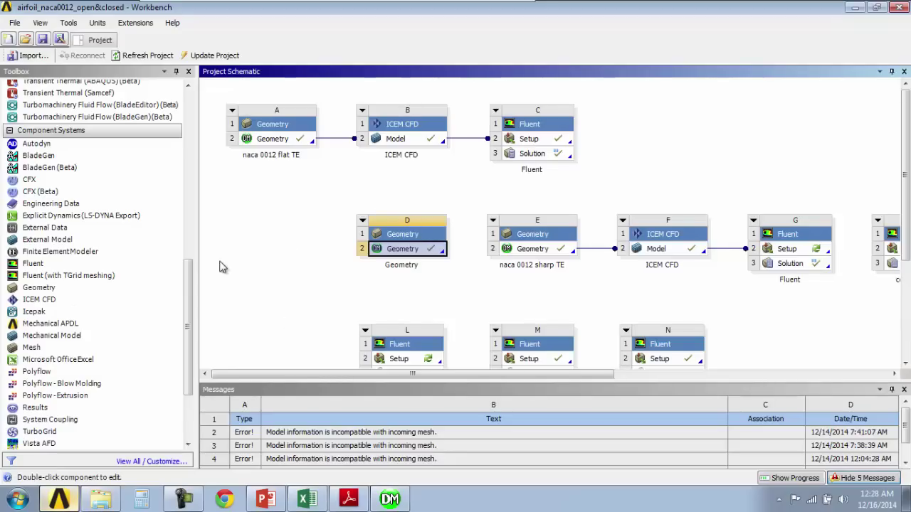
left_click_drag(41, 302, 405, 247)
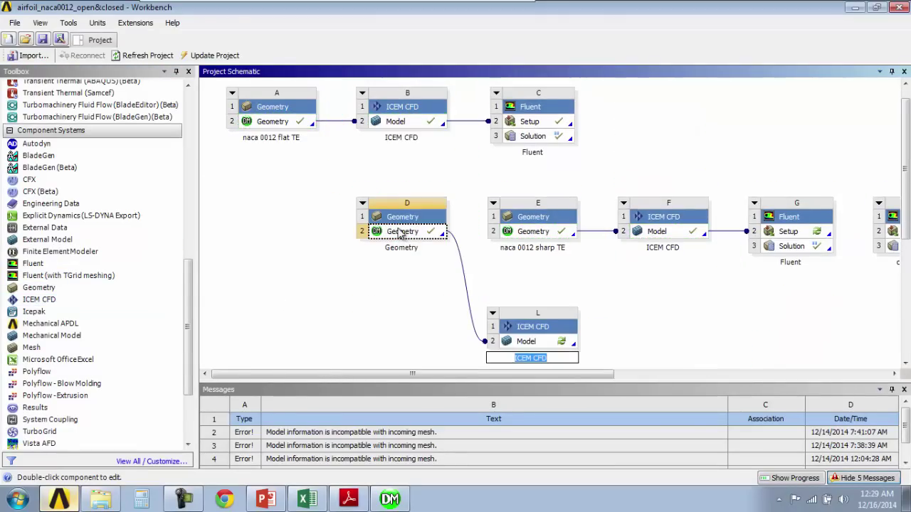
Step: Show the properties of system D's Geometry cell and set its Analysis Type to 2D
left_click(400, 233)
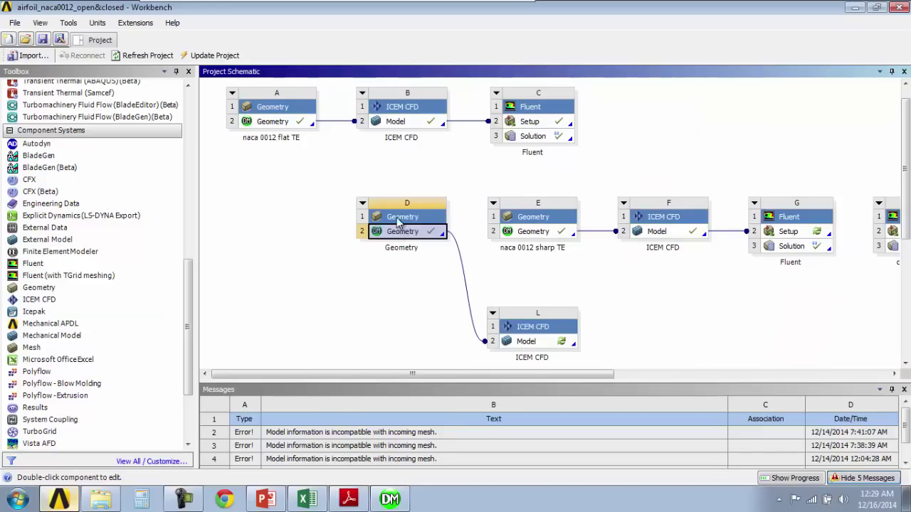
left_click(69, 24)
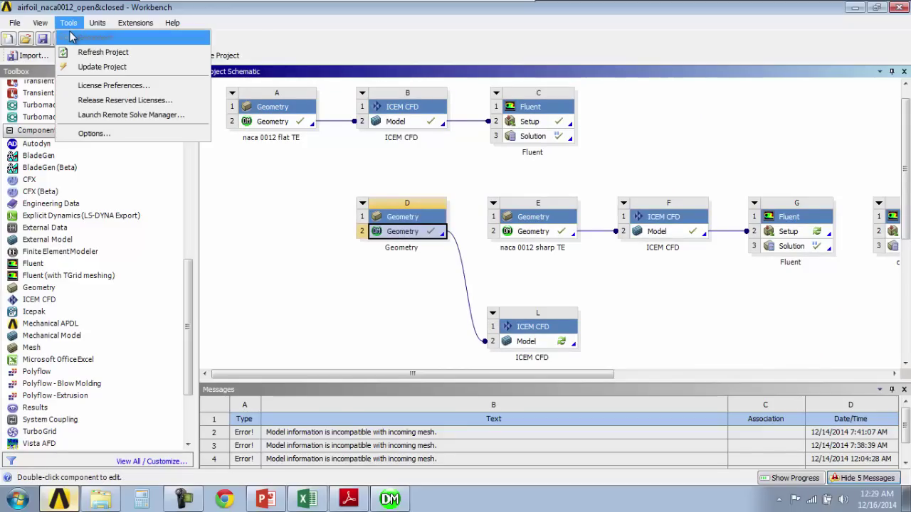
mouse_move(34, 25)
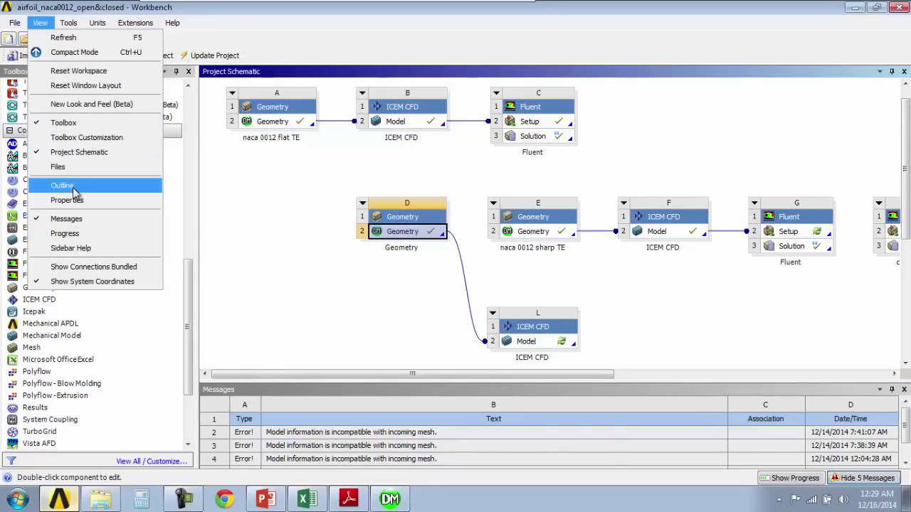
left_click(71, 202)
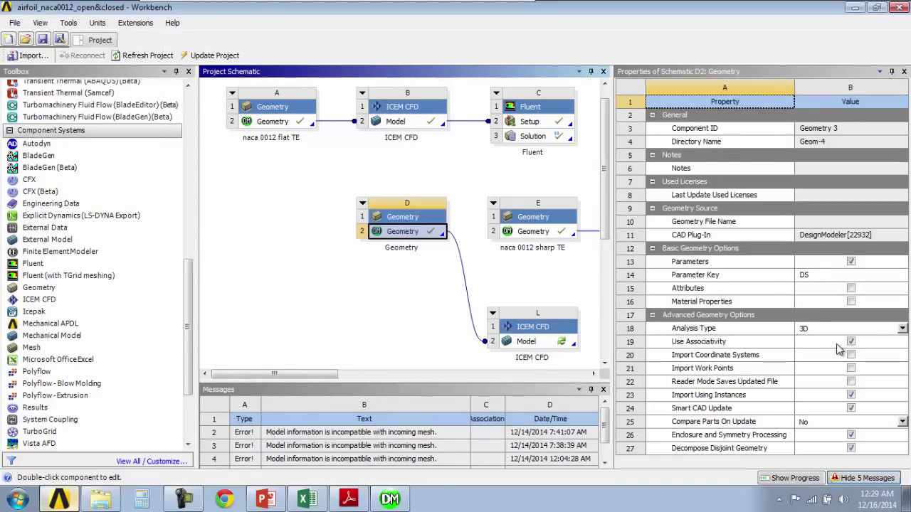
left_click(902, 328)
left_click(814, 348)
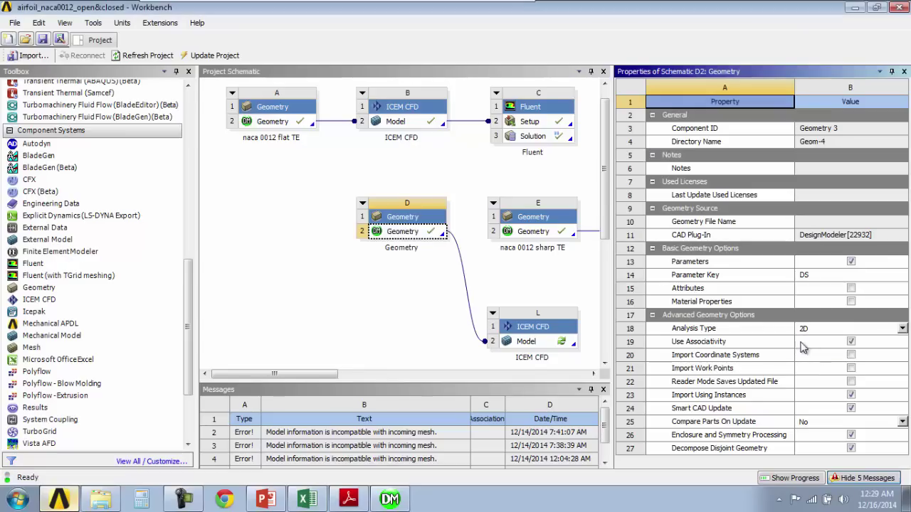
Step: Delete the ICEM CFD system that is linked to system D's Geometry cell
left_click(539, 345)
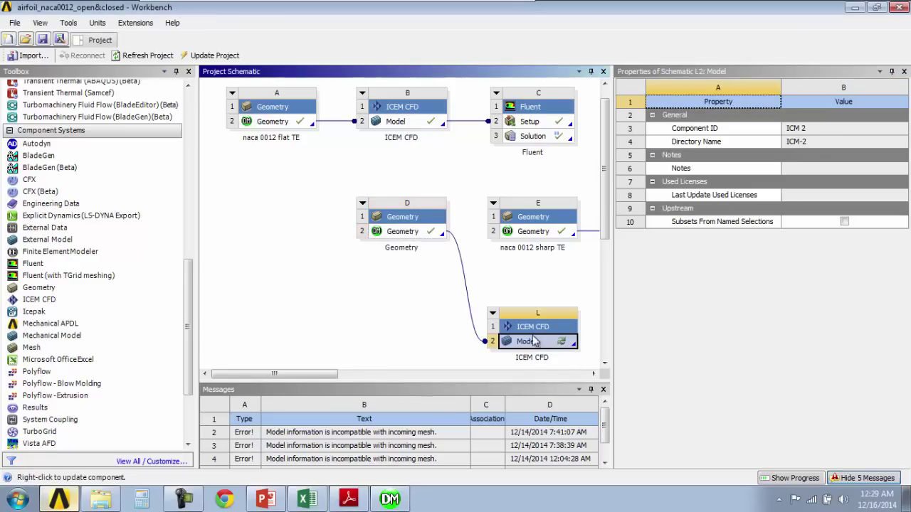
right_click(532, 327)
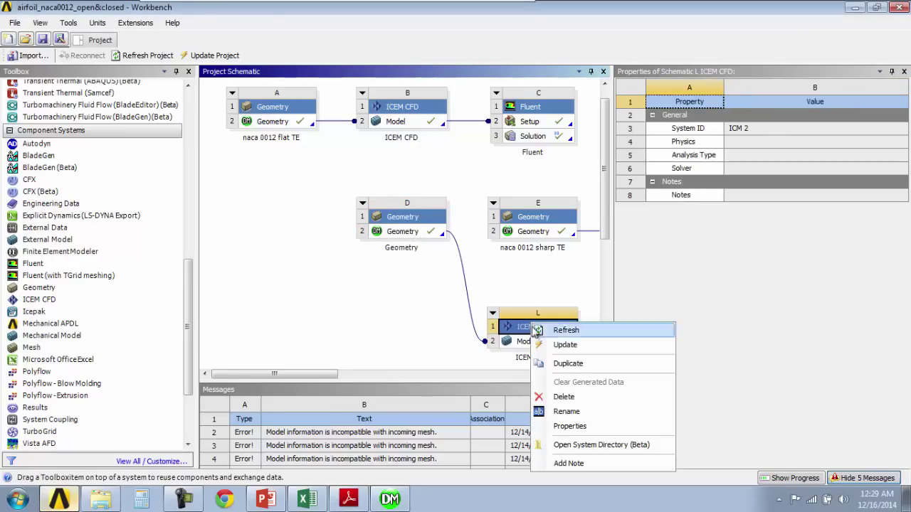
left_click(560, 398)
left_click(484, 272)
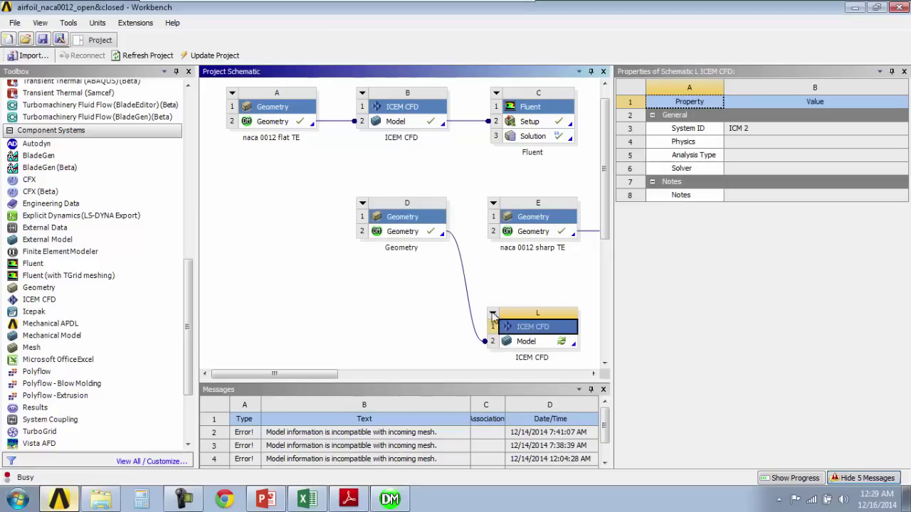
Step: Add a new ICEM CFD system linked to system D's Geometry cell and open its Model in ICEM CFD
left_click(40, 301)
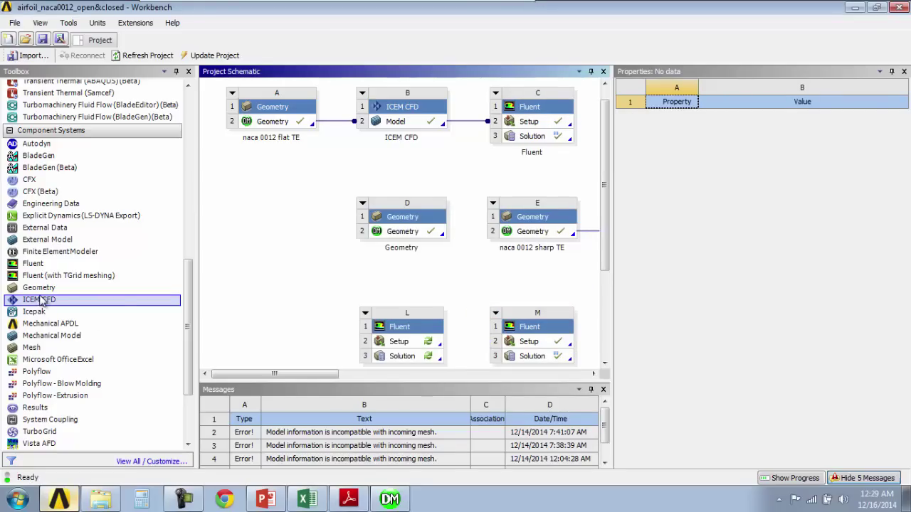
left_click_drag(37, 304, 412, 235)
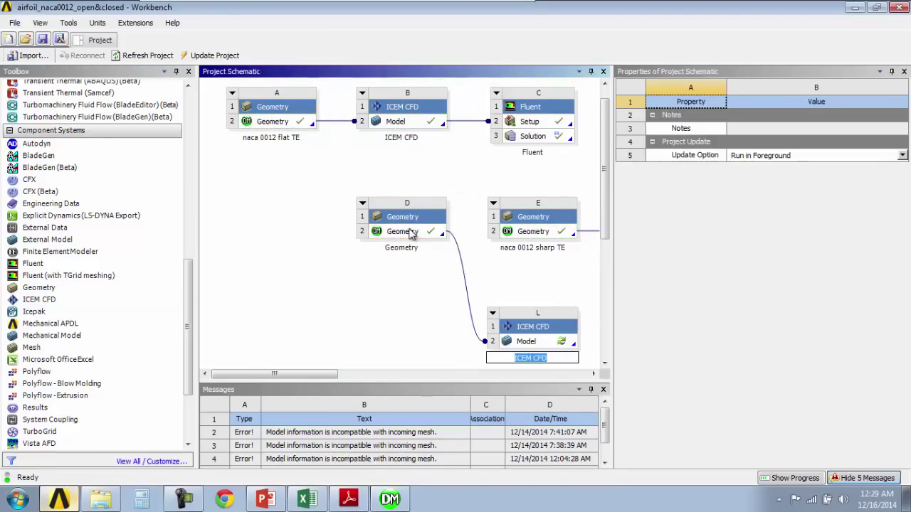
left_click(531, 343)
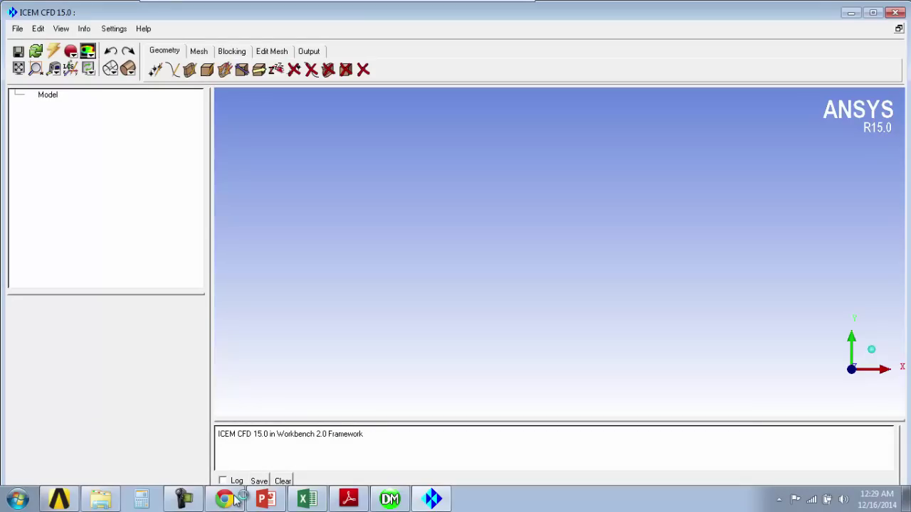
Step: Switch to the wing-sections PDF in Adobe Reader and clear the old freehand screen markings over the NACA 0012 drag chart
left_click(226, 500)
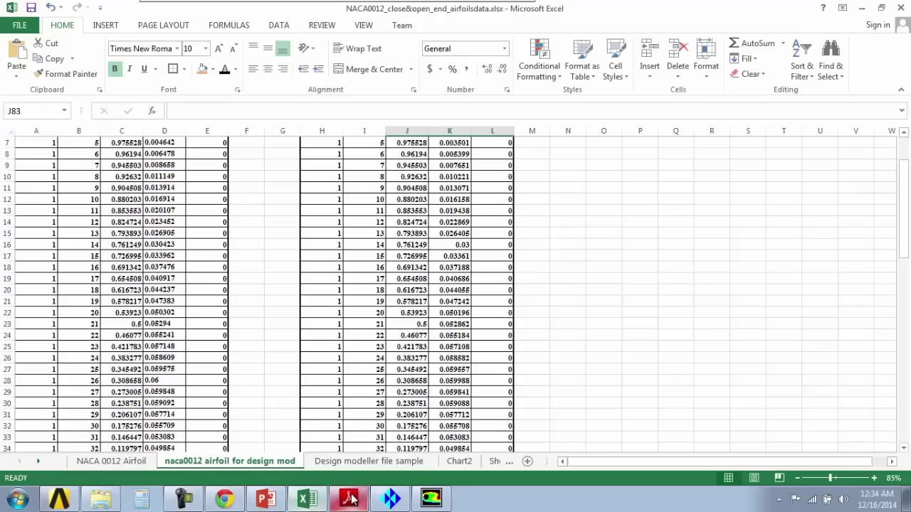
left_click(349, 499)
scroll(388, 274, "down", 2)
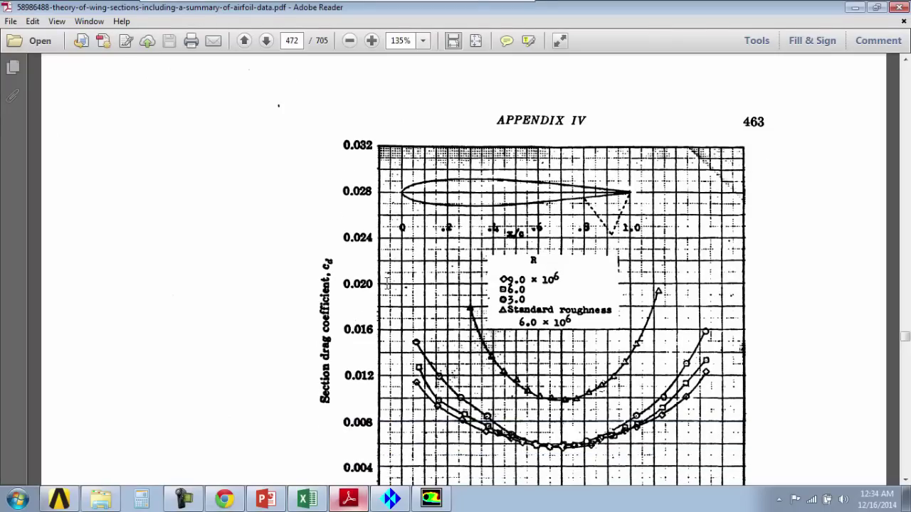
mouse_move(161, 14)
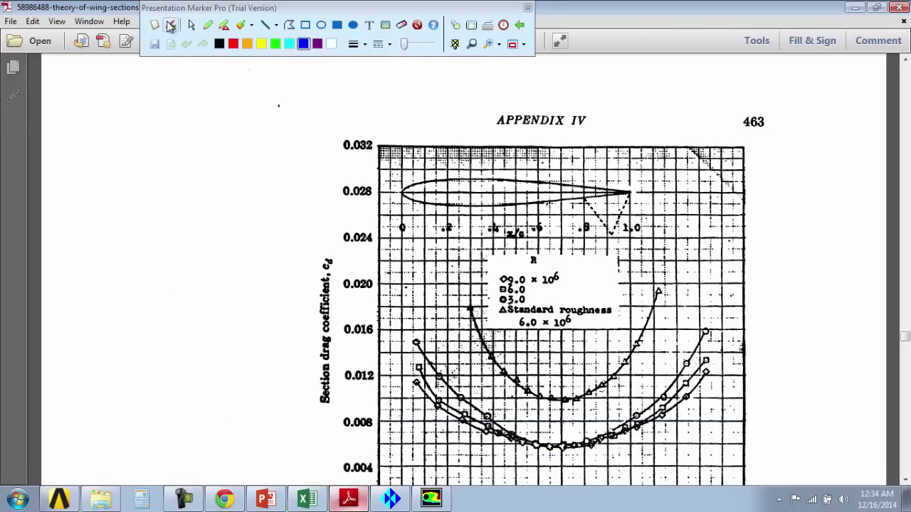
left_click(204, 28)
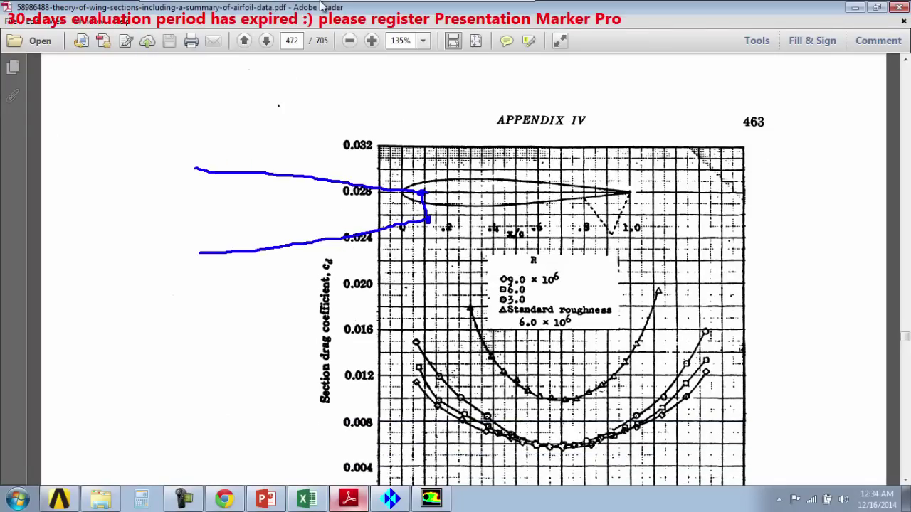
mouse_move(291, 5)
left_click(408, 26)
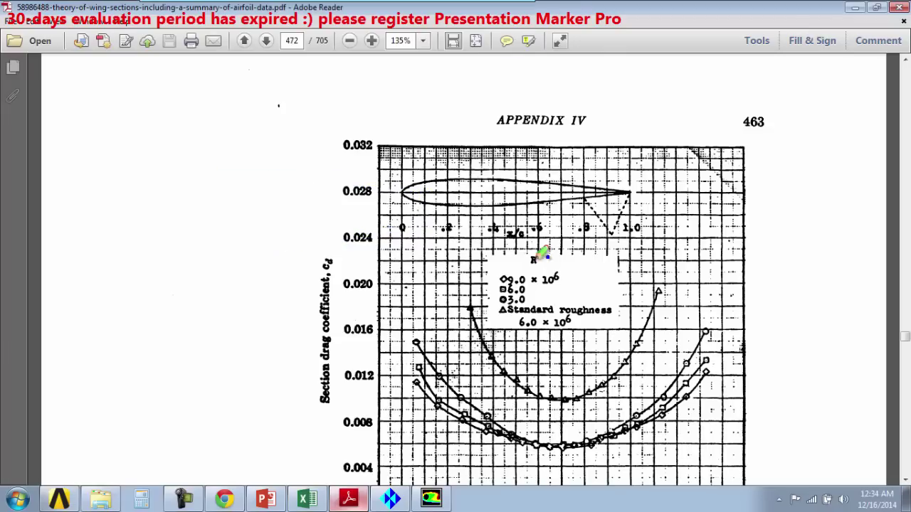
Step: Circle the 3.0 Reynolds number legend entry in blue and the lowest part of the drag curves in orange
left_click_drag(502, 290, 562, 287)
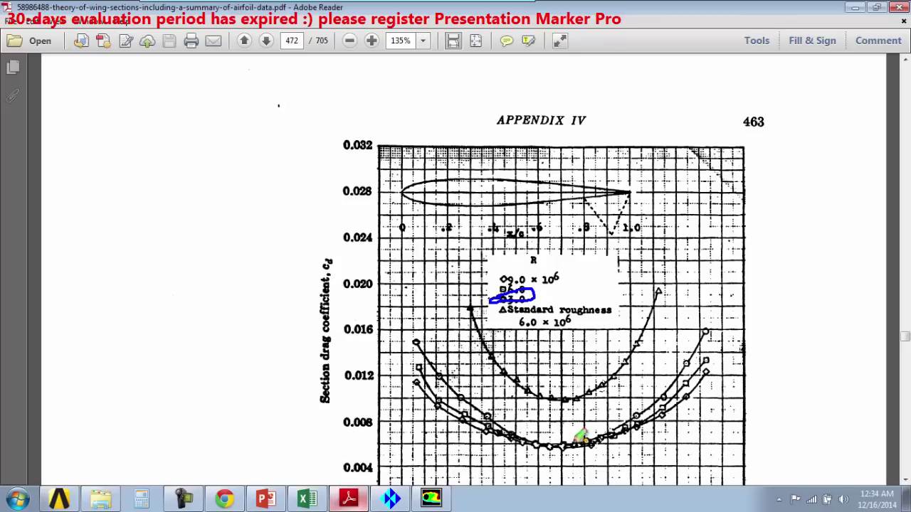
left_click_drag(557, 439, 570, 434)
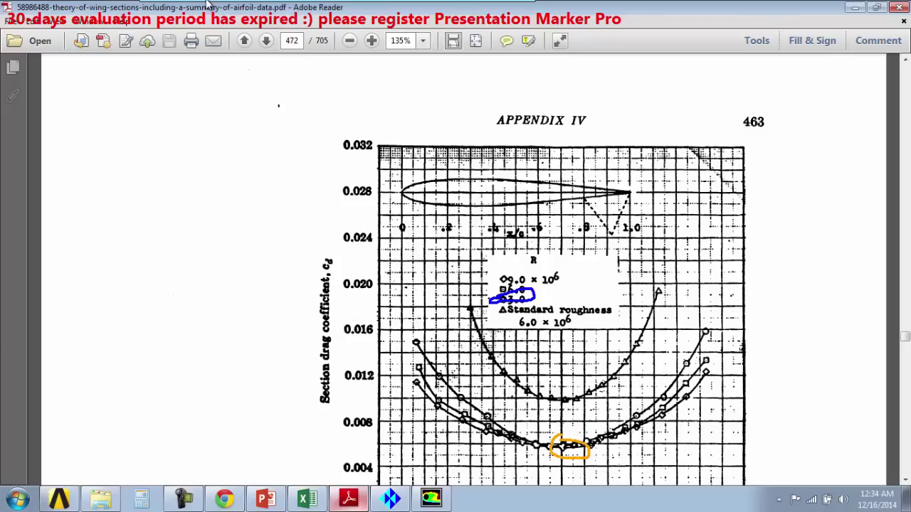
mouse_move(212, 4)
left_click(174, 26)
Step: Circle in orange the minimum of the drag curves above the zero section lift coefficient
scroll(212, 309, "down", 5)
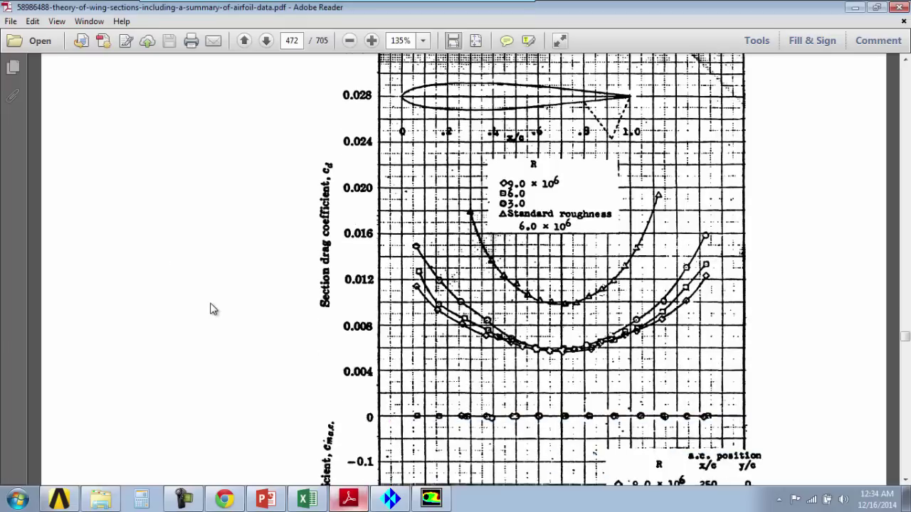
scroll(317, 297, "down", 3)
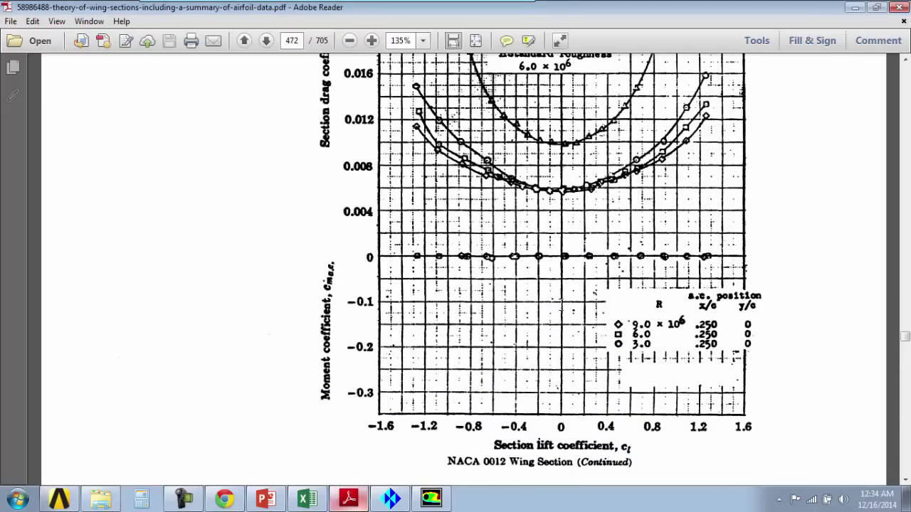
scroll(551, 396, "up", 2)
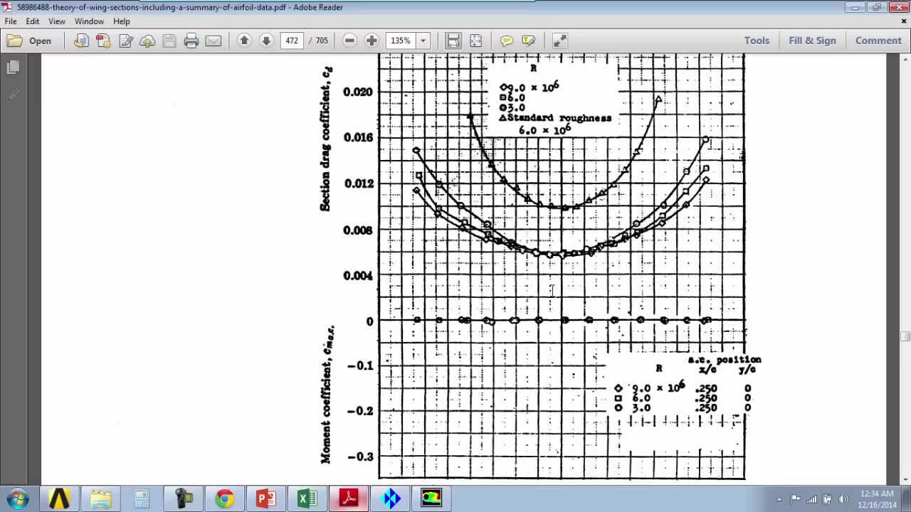
scroll(551, 290, "down", 2)
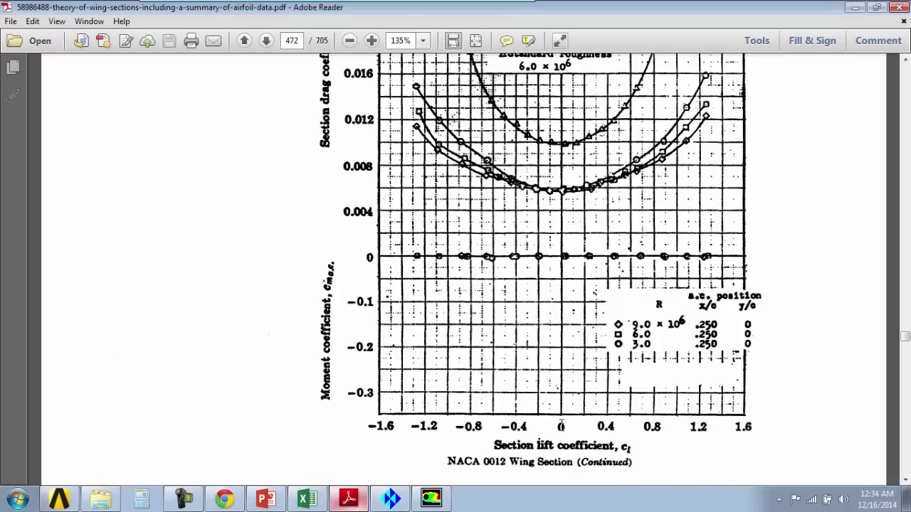
scroll(579, 284, "up", 1)
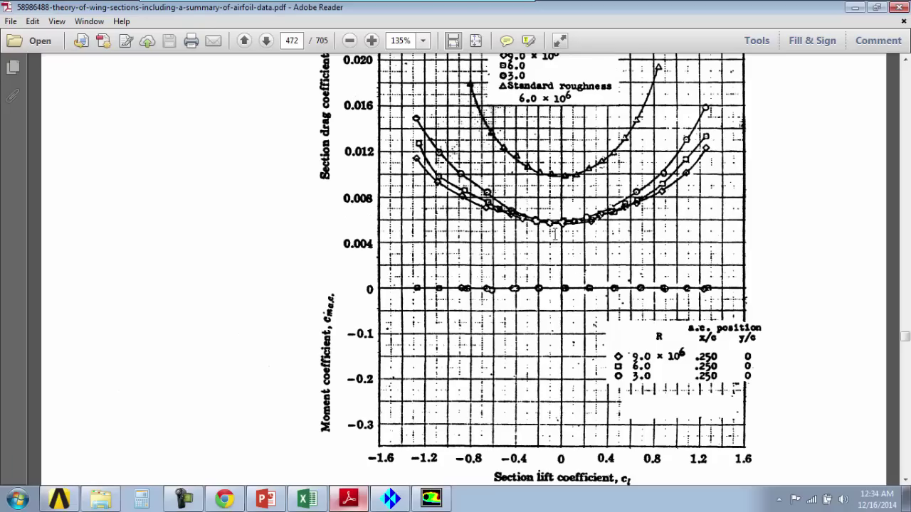
mouse_move(139, 4)
left_click(203, 26)
mouse_move(566, 206)
left_mouse_down()
mouse_move(578, 231)
mouse_move(580, 203)
mouse_move(570, 203)
left_mouse_up()
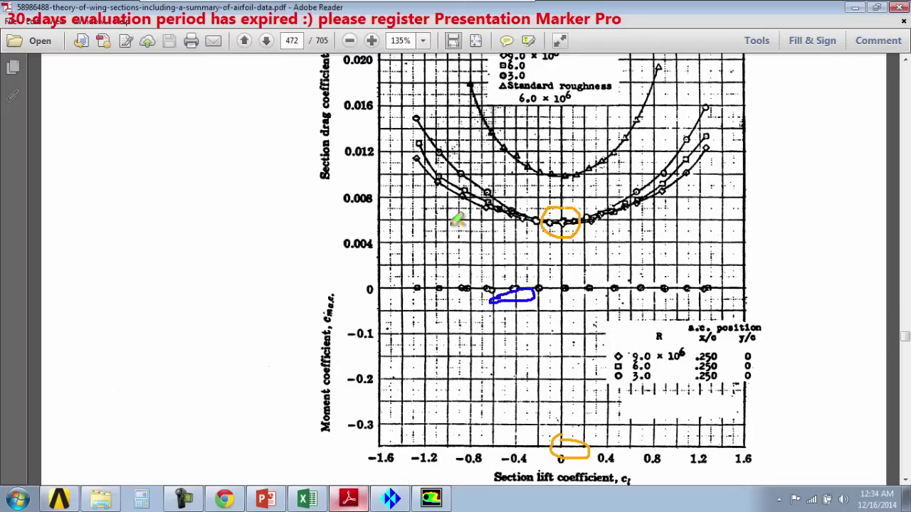
Step: Draw an orange leader from the circled minimum, handwrite 0.006 beside it, and mark the 3.0 Reynolds number legend entry
mouse_move(580, 222)
left_mouse_down()
mouse_move(717, 215)
mouse_move(754, 225)
mouse_move(820, 210)
left_mouse_up()
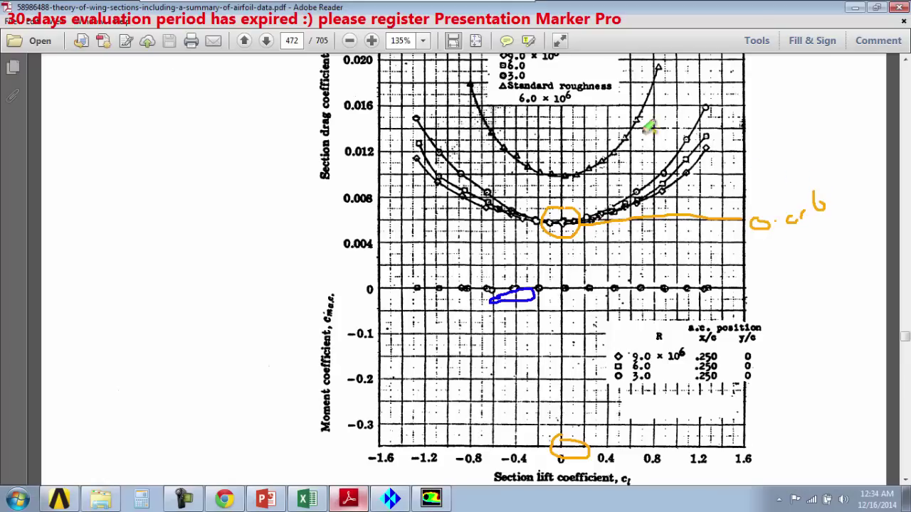
mouse_move(502, 69)
left_mouse_down()
mouse_move(535, 75)
mouse_move(502, 78)
left_mouse_up()
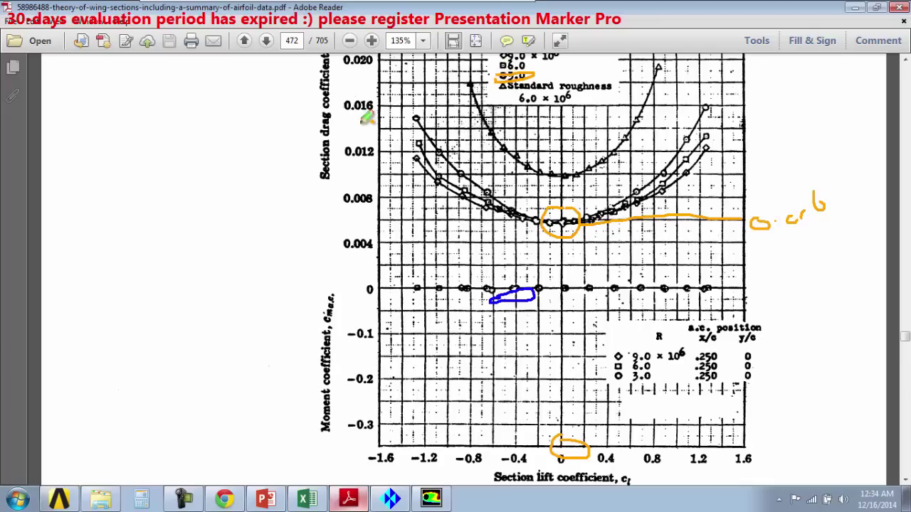
mouse_move(174, 5)
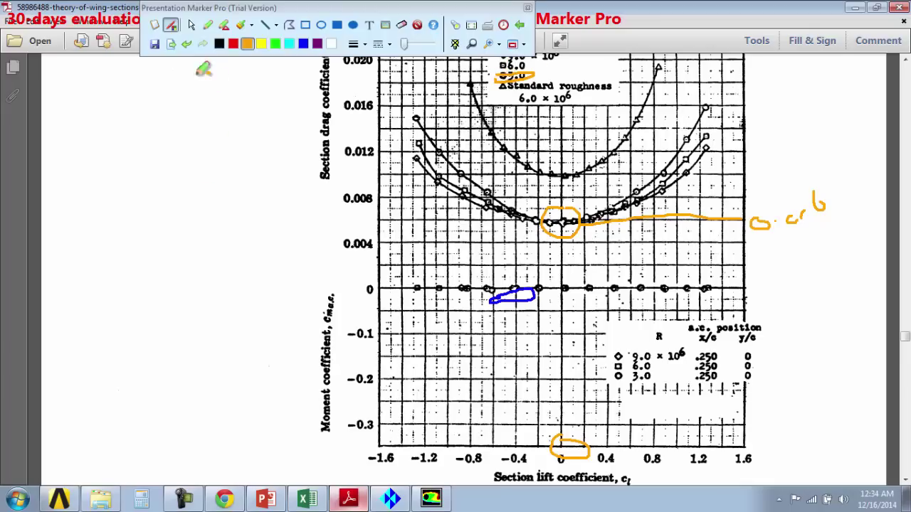
left_click(191, 24)
Step: Switch to the NACA0012 airfoil data workbook in Excel and show Sheet6
left_click(307, 498)
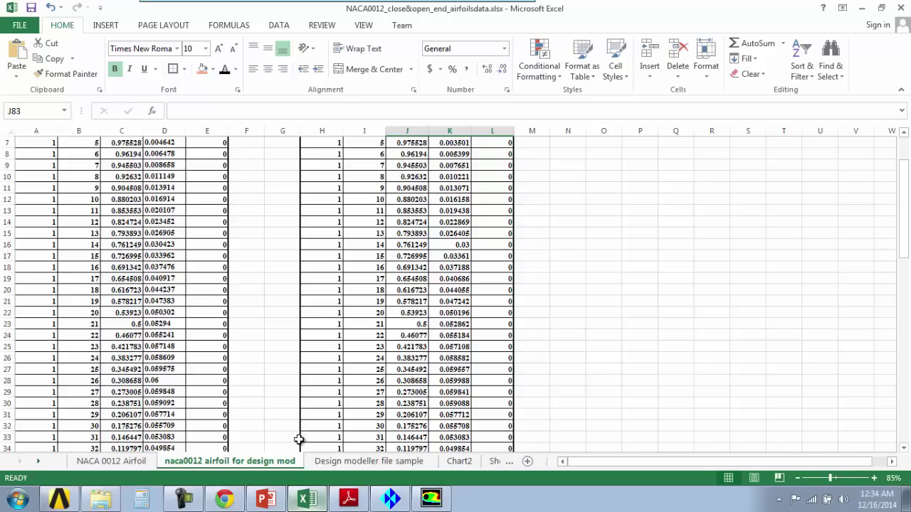
left_click(470, 463)
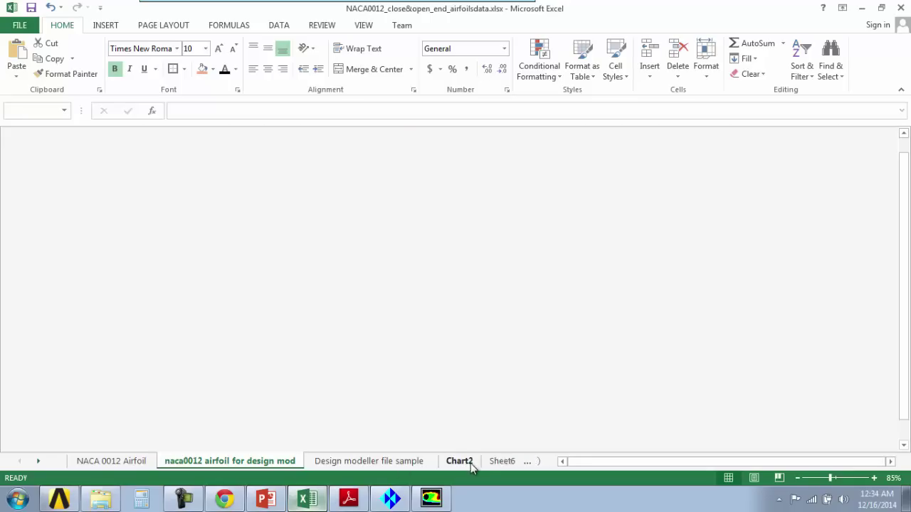
left_click(494, 461)
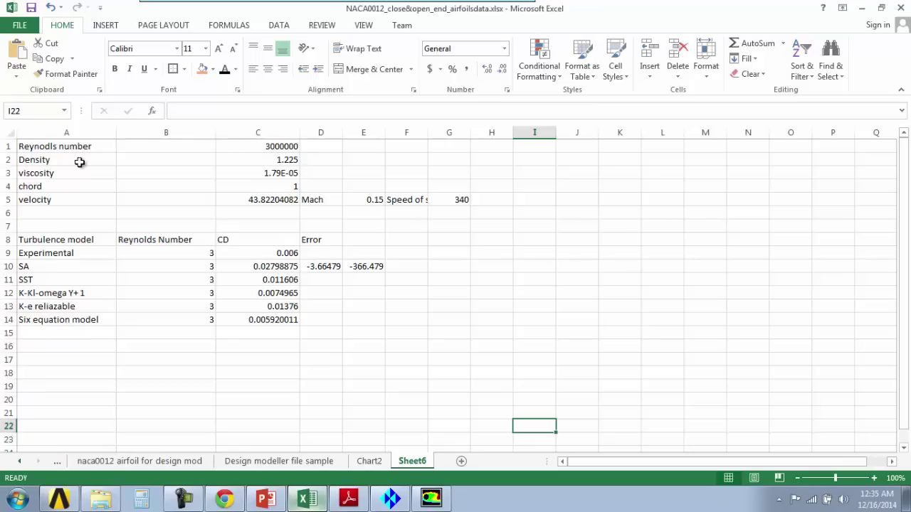
Step: Inspect the contents of the viscosity, chord and velocity cells C3, C4 and C5
left_click(241, 173)
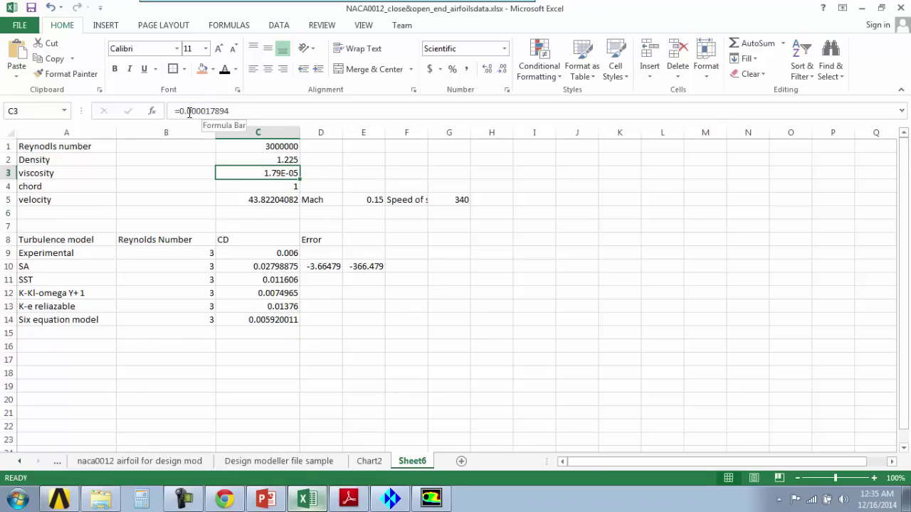
left_click_drag(187, 112, 206, 111)
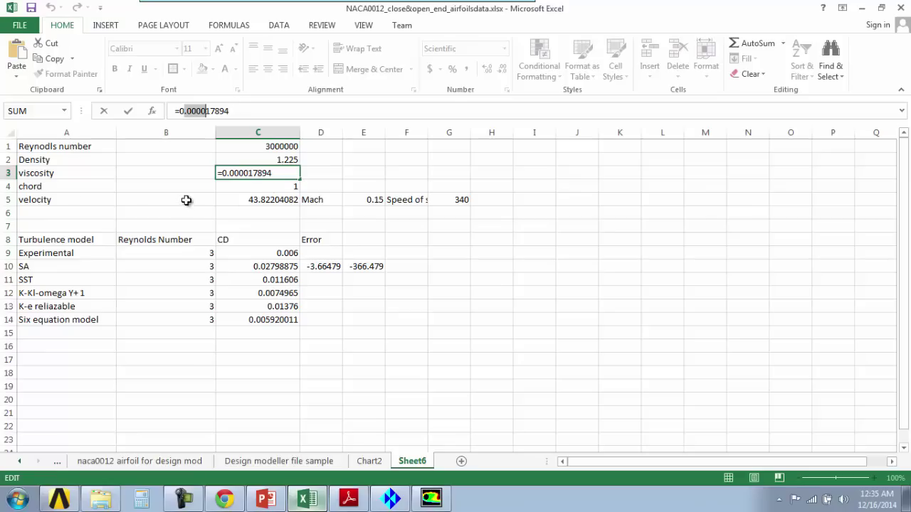
left_click(239, 188)
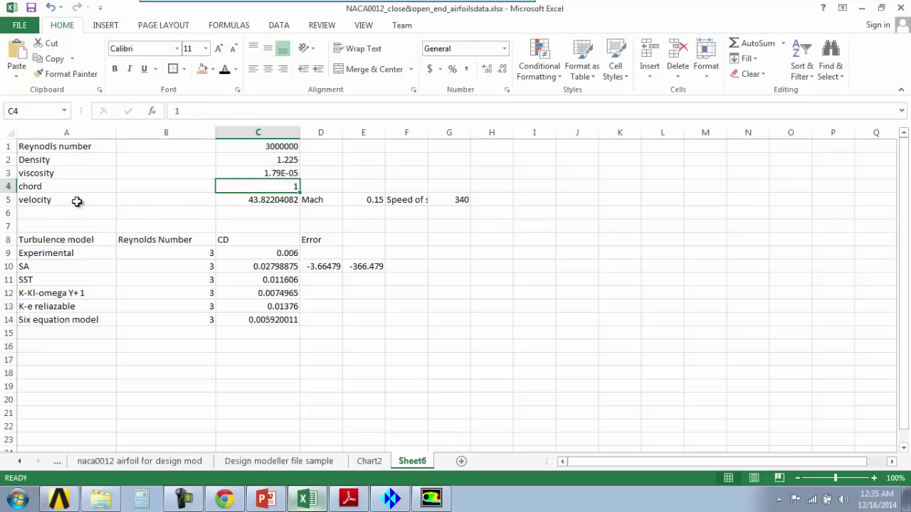
left_click(264, 199)
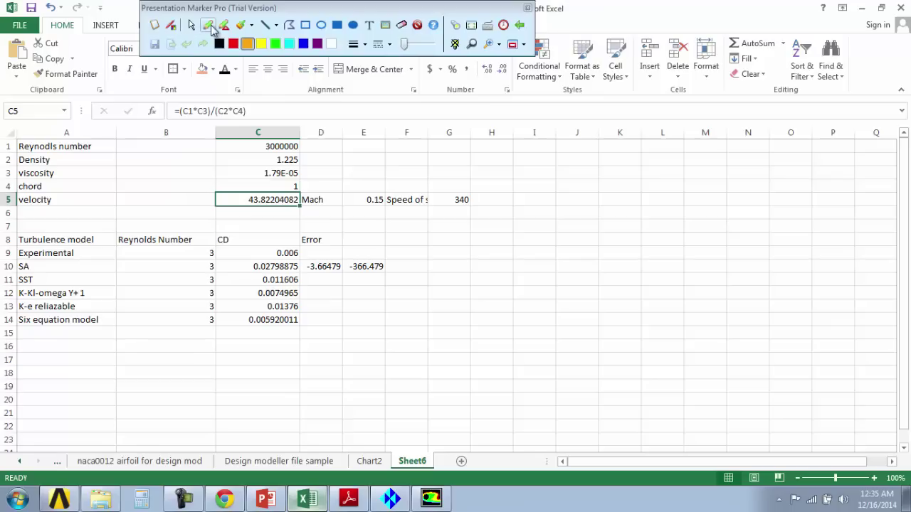
Step: Clear the old screen markings and handwrite the formula Re = ρVL/μ over the empty cells, circling V in red
left_click(170, 25)
left_click(417, 25)
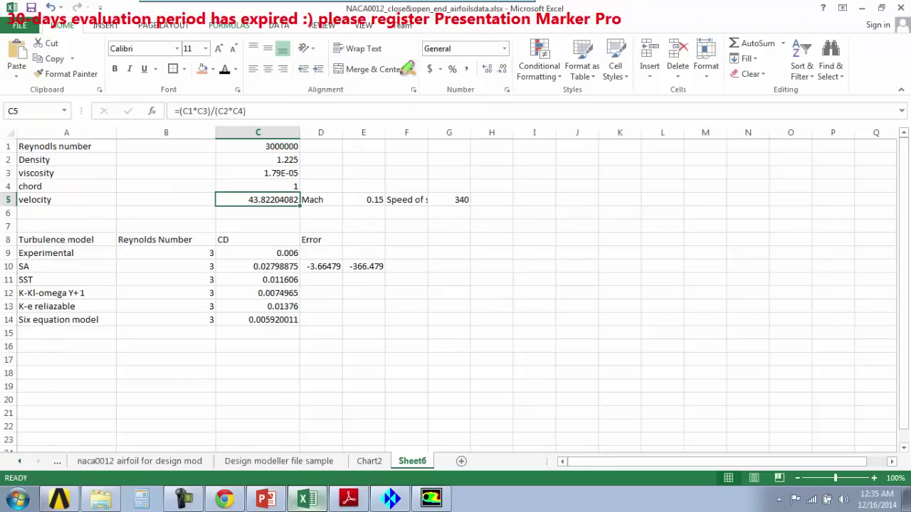
mouse_move(391, 234)
left_mouse_down()
mouse_move(391, 279)
mouse_move(482, 236)
mouse_move(519, 250)
left_mouse_up()
mouse_move(251, 23)
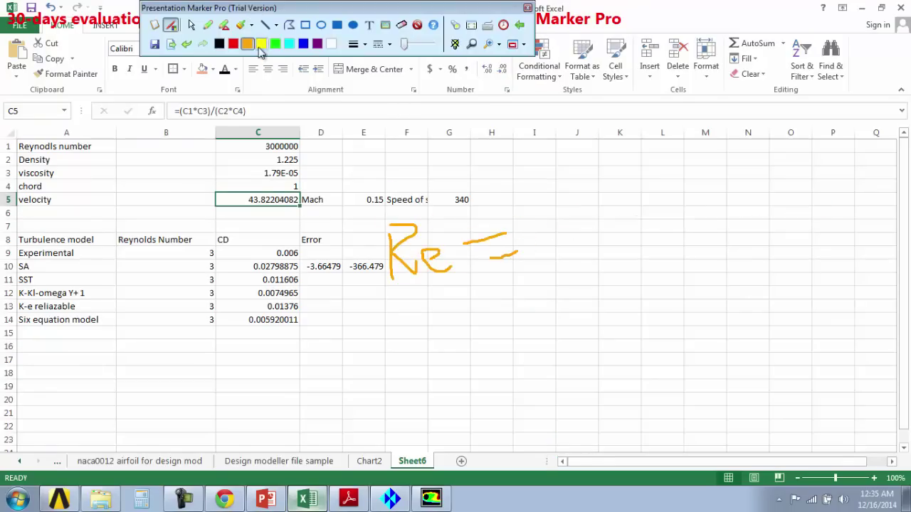
left_click(234, 44)
mouse_move(536, 185)
left_mouse_down()
mouse_move(561, 185)
mouse_move(557, 213)
left_mouse_up()
mouse_move(585, 167)
left_mouse_down()
mouse_move(606, 201)
mouse_move(609, 158)
mouse_move(645, 187)
left_mouse_up()
left_click_drag(554, 225, 666, 200)
left_click_drag(585, 288, 621, 229)
mouse_move(612, 171)
left_mouse_down()
mouse_move(598, 182)
mouse_move(602, 152)
mouse_move(611, 203)
mouse_move(617, 146)
left_mouse_up()
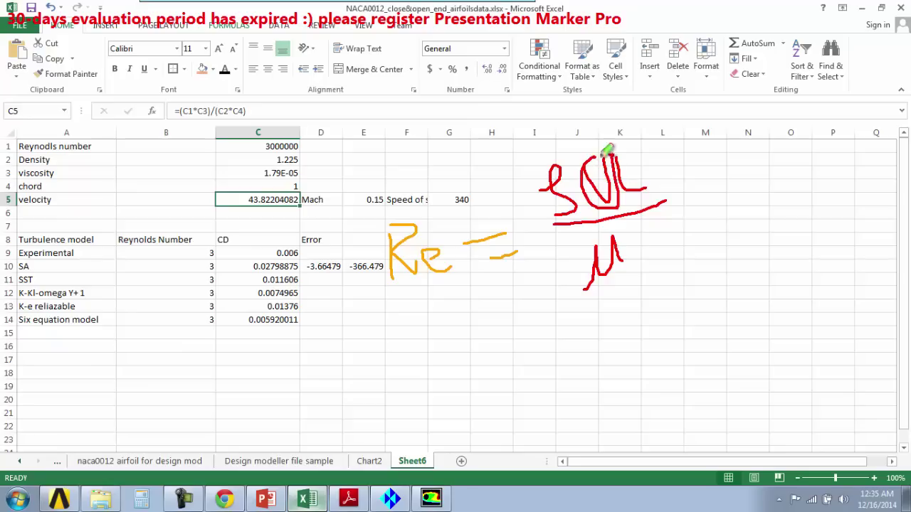
Step: Handwrite the rearranged velocity formula V = Re × μ / (ρL) in red below the Reynolds number formula
mouse_move(417, 393)
left_mouse_down()
mouse_move(451, 372)
mouse_move(514, 375)
left_mouse_up()
left_click_drag(495, 410, 544, 398)
mouse_move(569, 319)
left_mouse_down()
mouse_move(576, 365)
mouse_move(629, 341)
mouse_move(633, 360)
left_mouse_up()
left_click_drag(649, 307, 649, 334)
mouse_move(637, 329)
left_mouse_down()
mouse_move(682, 324)
mouse_move(695, 299)
mouse_move(701, 324)
left_mouse_up()
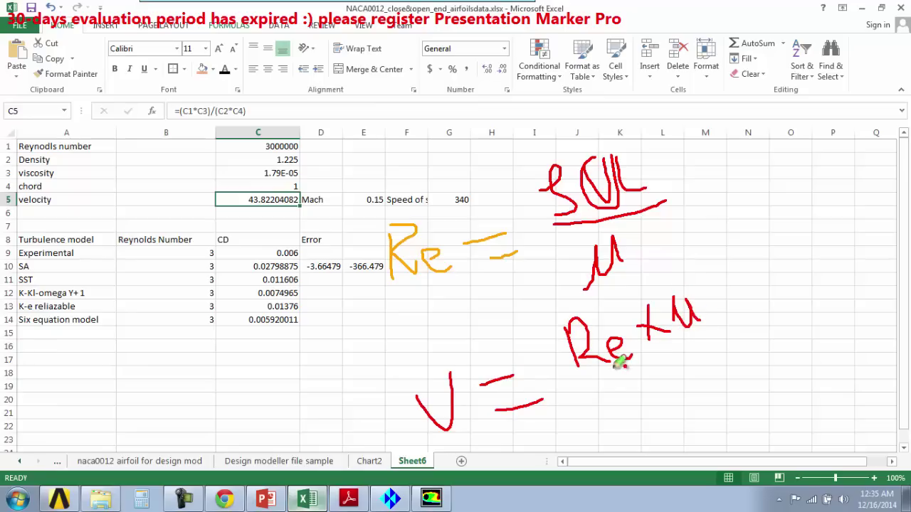
left_click_drag(594, 380, 740, 339)
mouse_move(639, 410)
left_mouse_down()
mouse_move(647, 388)
mouse_move(642, 404)
mouse_move(713, 410)
left_mouse_up()
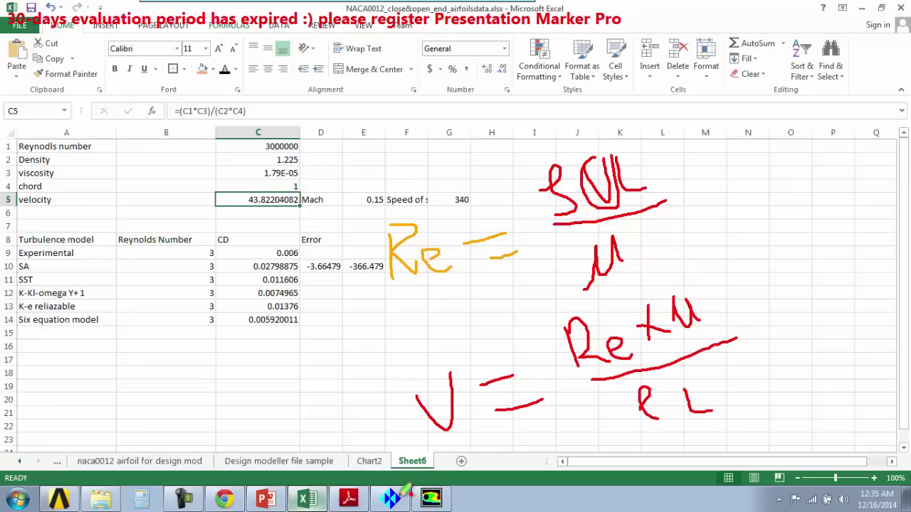
mouse_move(349, 6)
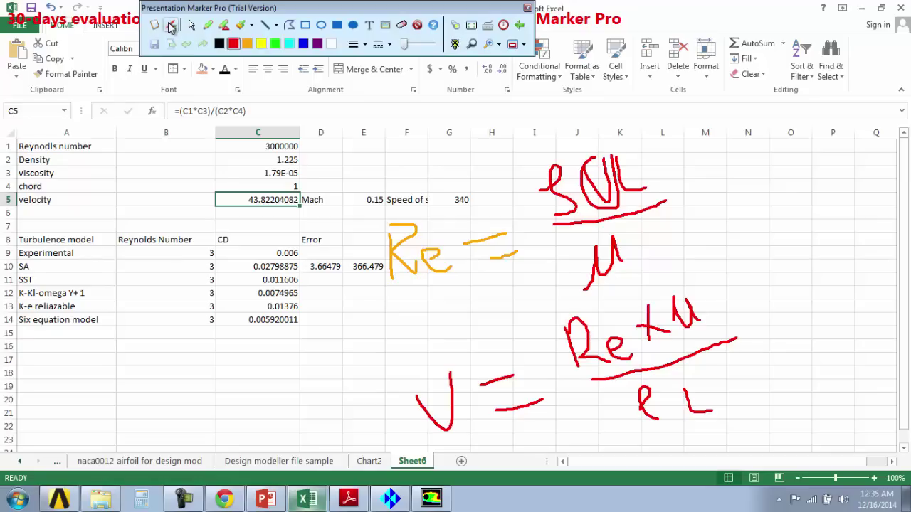
Step: Clear the handwritten formulas from the screen and enlarge the velocity value in cell C5 to font size 24
left_click(172, 27)
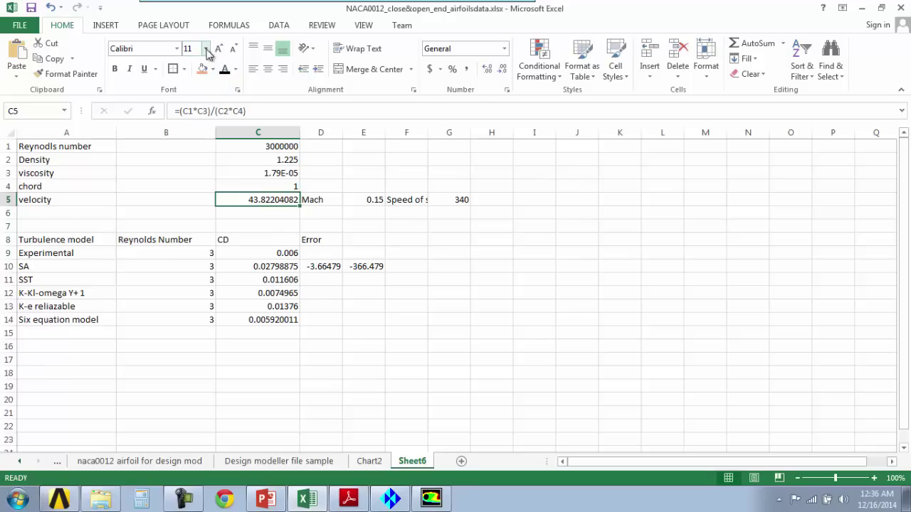
type("20")
key("Return")
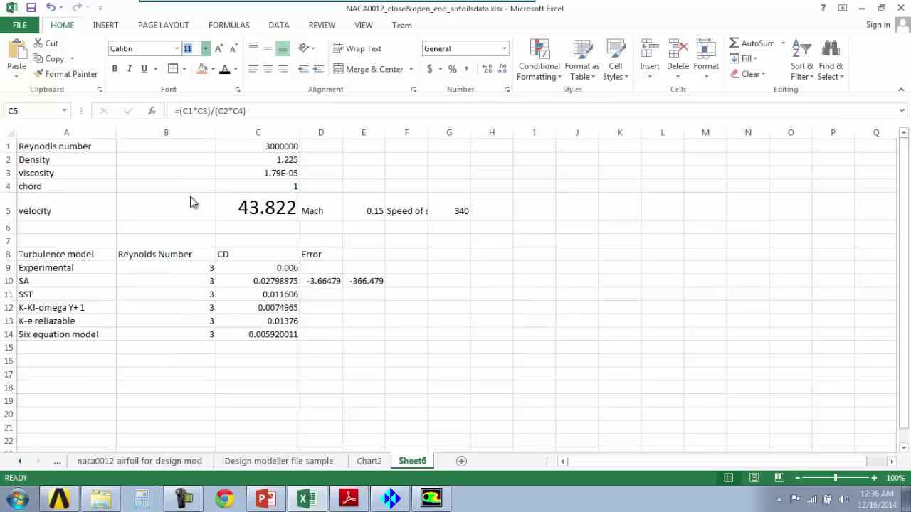
left_click(257, 211)
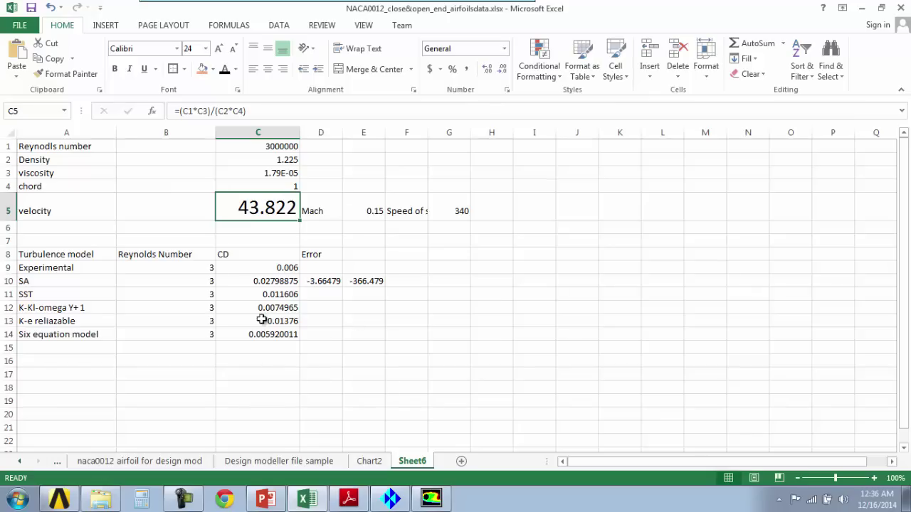
Step: Switch to Chrome, search Google for "y+ calculator cfd online" and open the CFD Online Y+ Wall Distance Estimation page
left_click(224, 500)
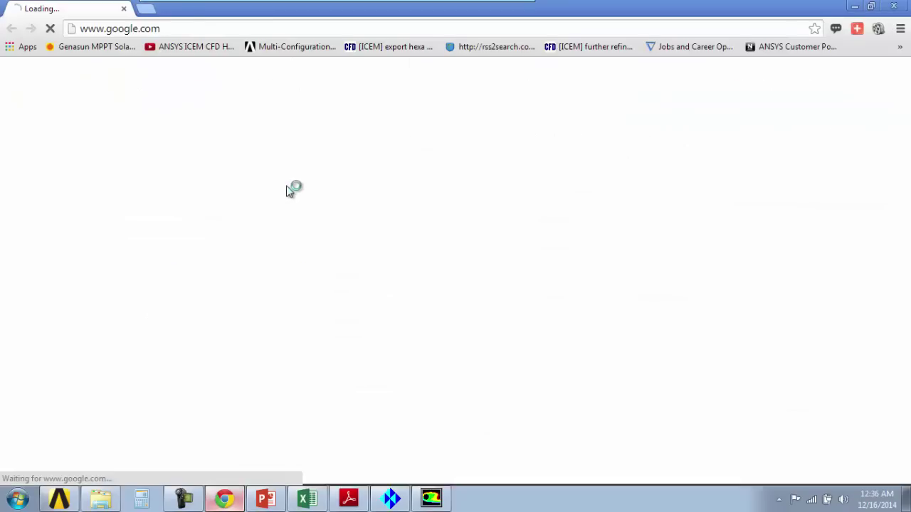
left_click(187, 27)
type("ypl")
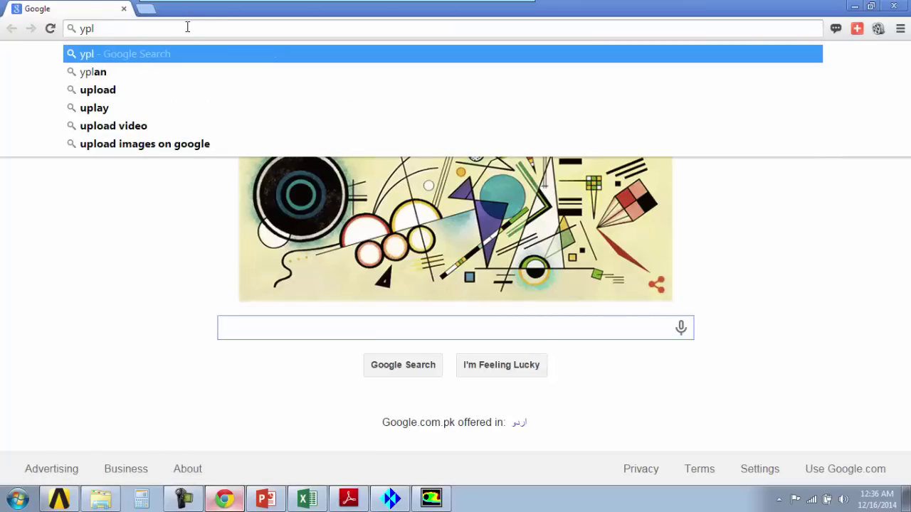
key("BackSpace")
key("BackSpace")
type("+")
key("BackSpace")
left_click(183, 73)
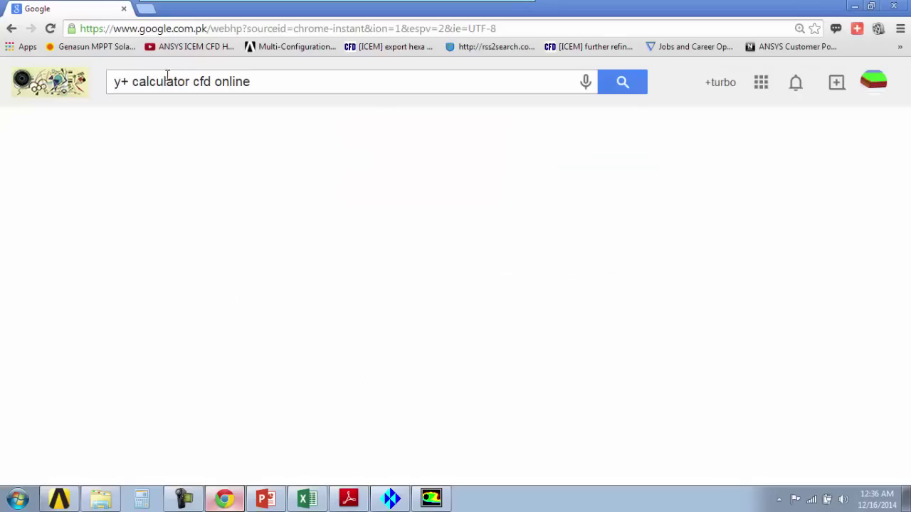
left_click(128, 211)
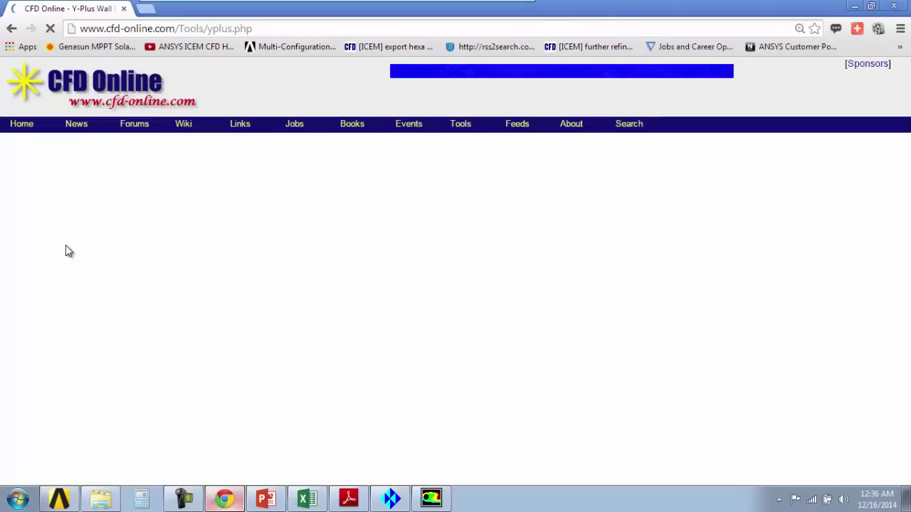
Step: Copy the velocity from cell C5 of the Excel sheet into the Y+ calculator's freestream velocity
left_click(181, 251)
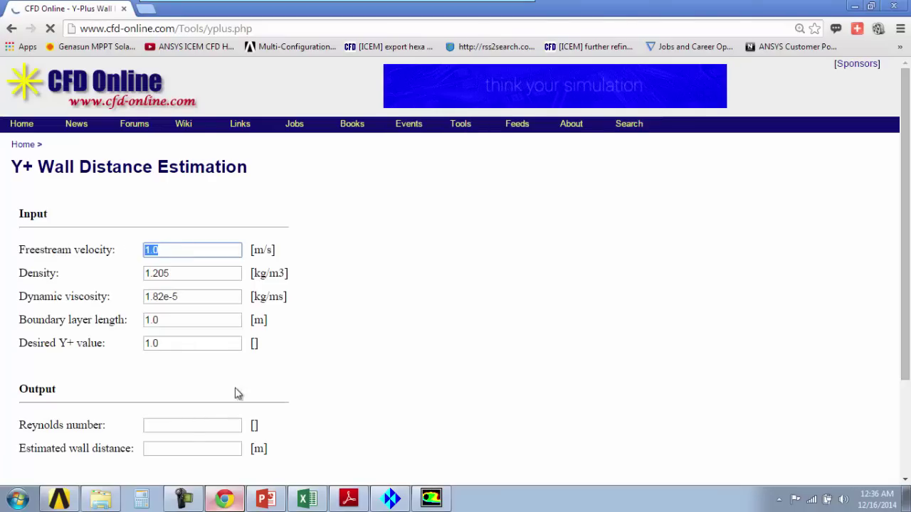
left_click(308, 499)
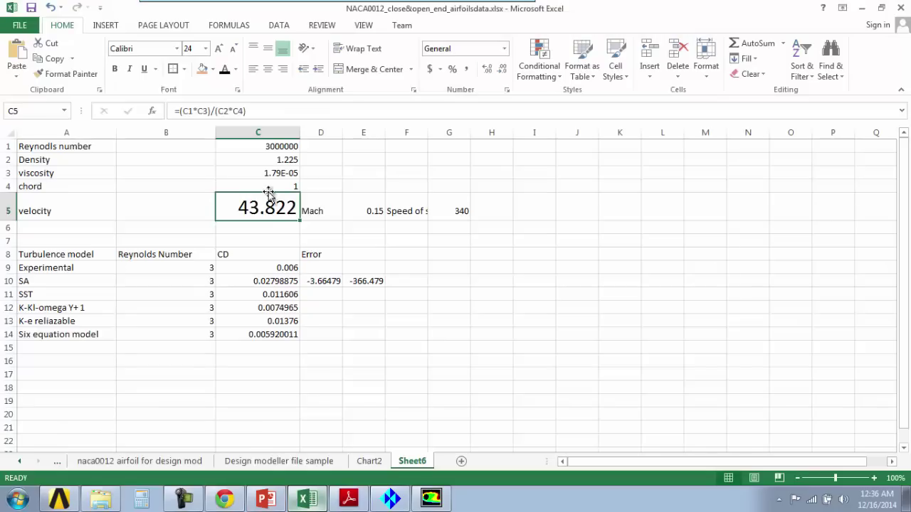
right_click(292, 221)
left_click(295, 235)
left_click(224, 498)
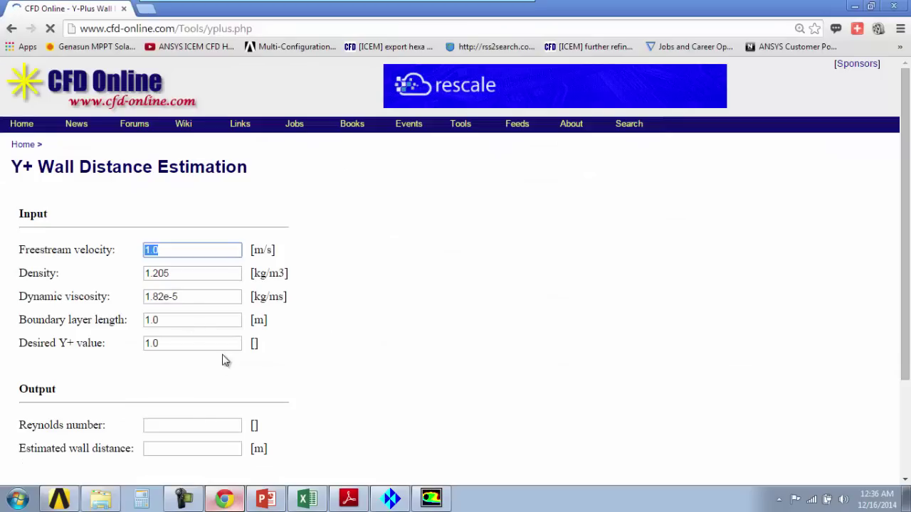
right_click(177, 253)
left_click(206, 286)
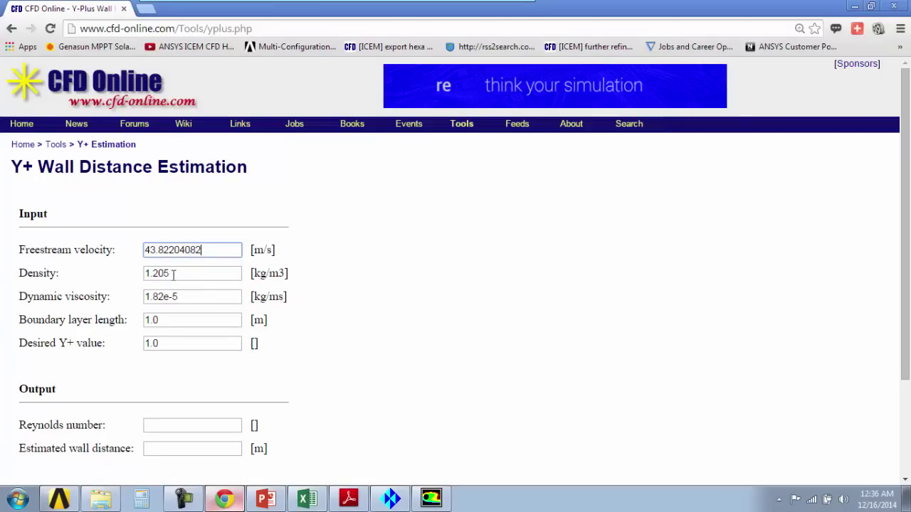
Step: Set the calculator's density to 1.225 kg/m3 and its dynamic viscosity to 1.784e-5 kg/ms
left_click_drag(175, 277, 156, 276)
type("25")
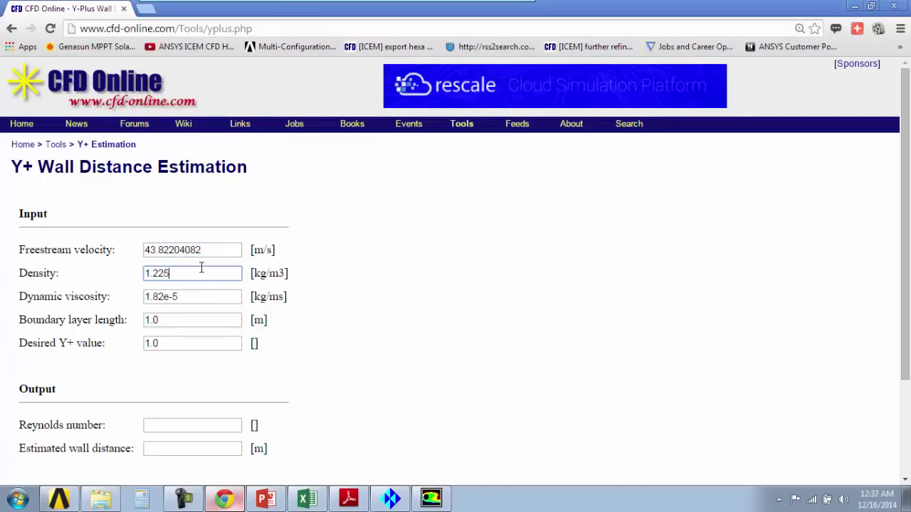
left_click(164, 297)
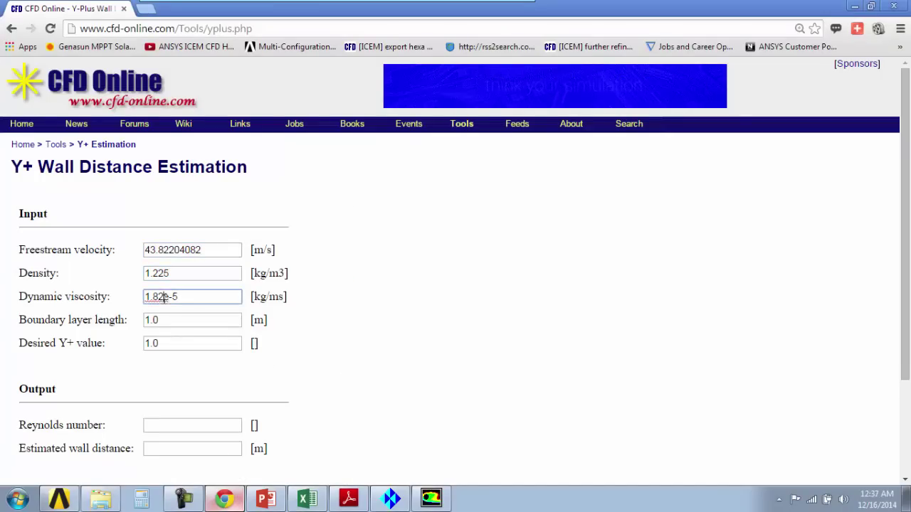
type("1.7")
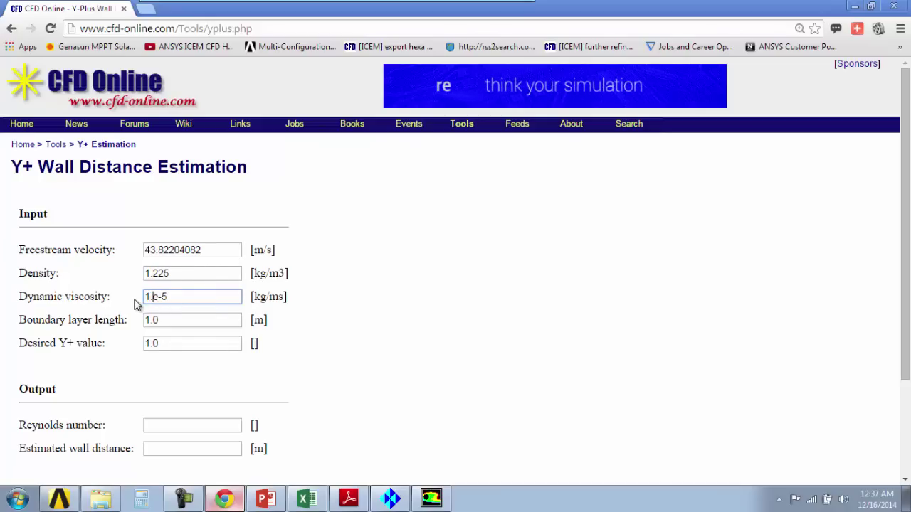
type("84")
Step: Switch to Fluent, close the Velocity Inlet settings and check the density and viscosity of the materials air and air-new
left_click(431, 498)
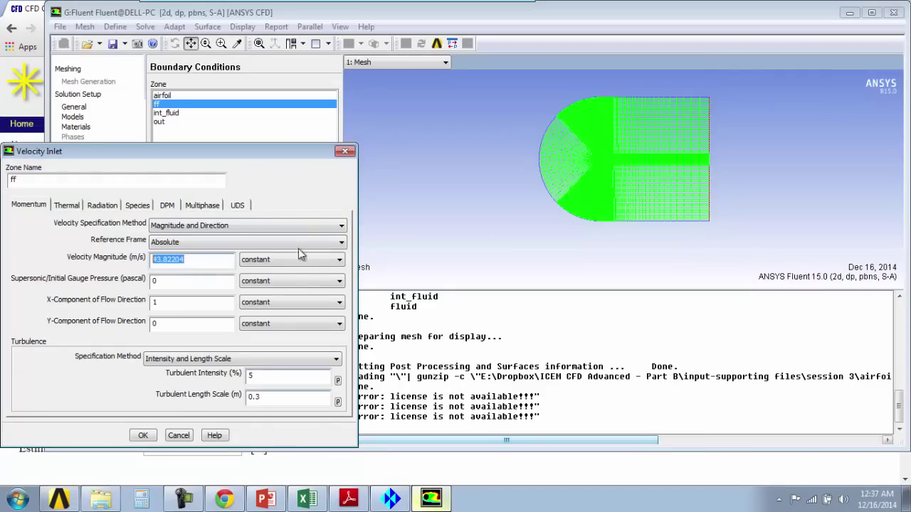
left_click(345, 151)
left_click(69, 127)
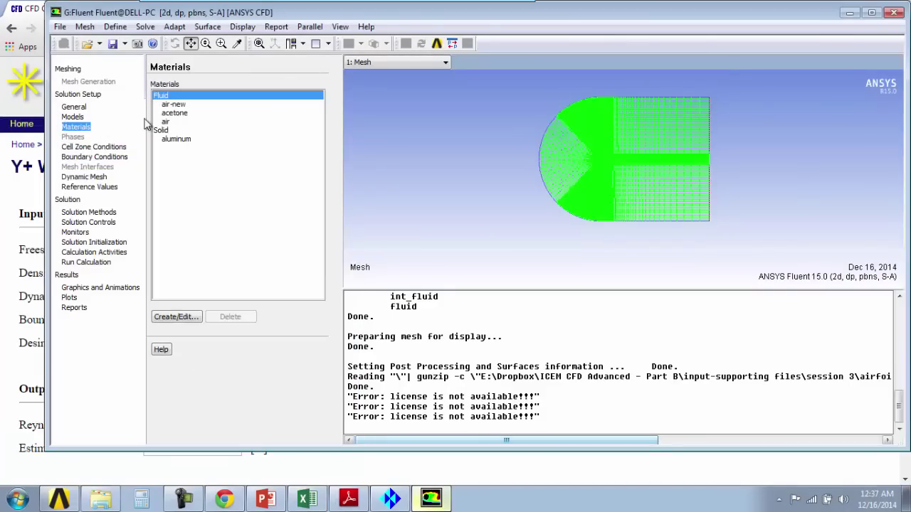
left_click(175, 122)
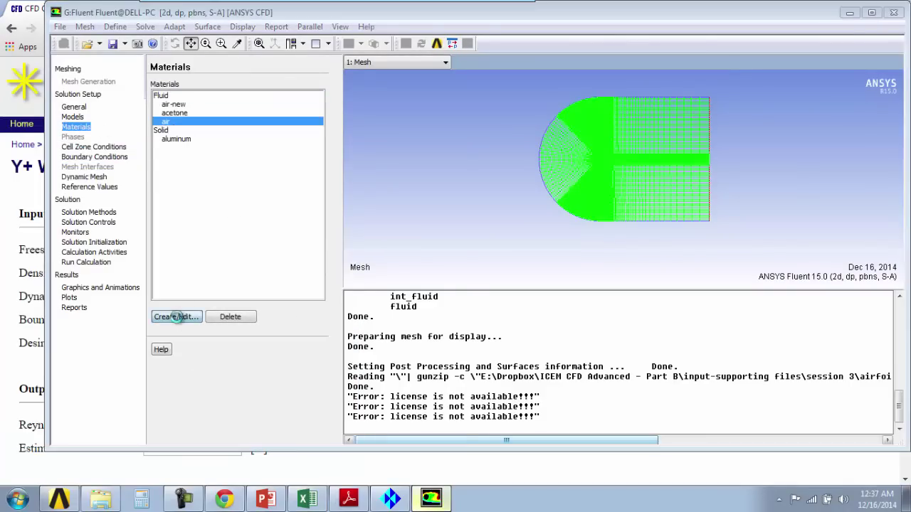
left_click(176, 317)
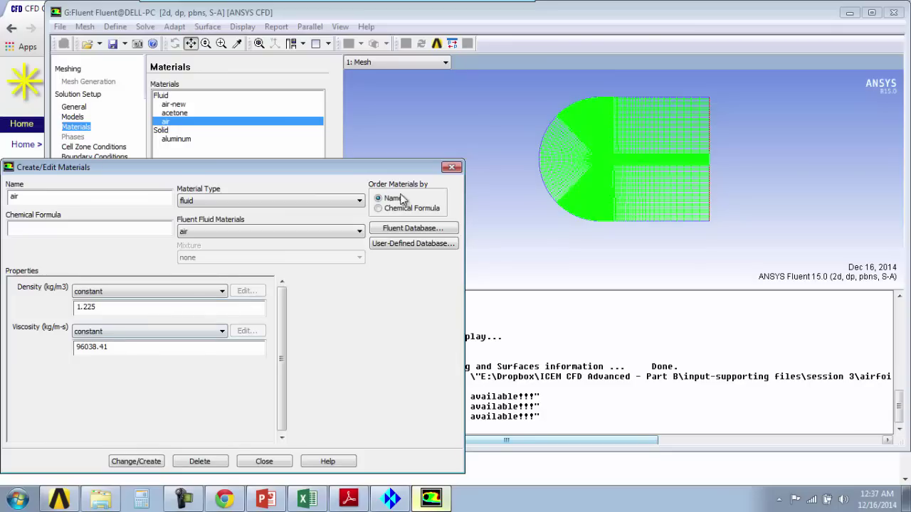
left_click(451, 168)
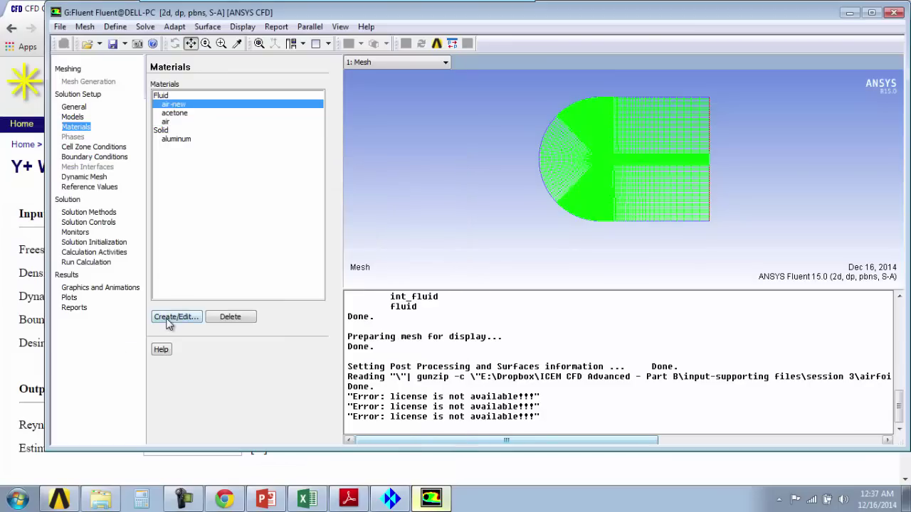
left_click(171, 319)
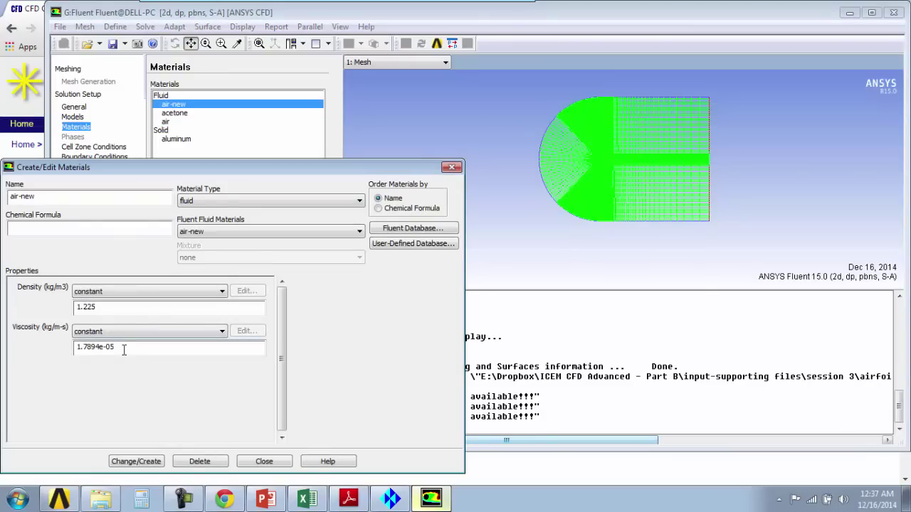
left_click(451, 167)
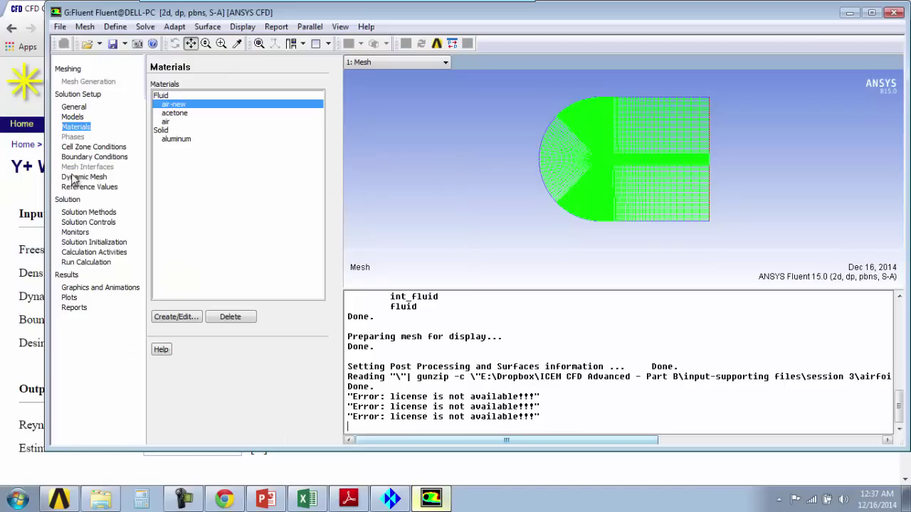
Step: Return to the Y+ calculator in Chrome and correct the dynamic viscosity to 1.7894e-5 kg/ms
left_click(4, 188)
left_click_drag(170, 297, 163, 296)
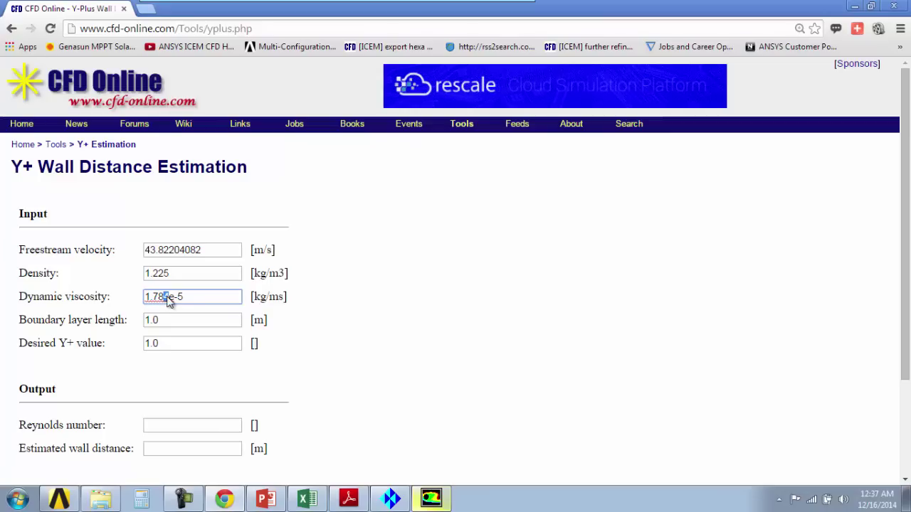
type("94")
Step: Keep the boundary layer length and desired Y+ at 1.0 and calculate the estimated wall distance
left_click_drag(178, 321, 30, 327)
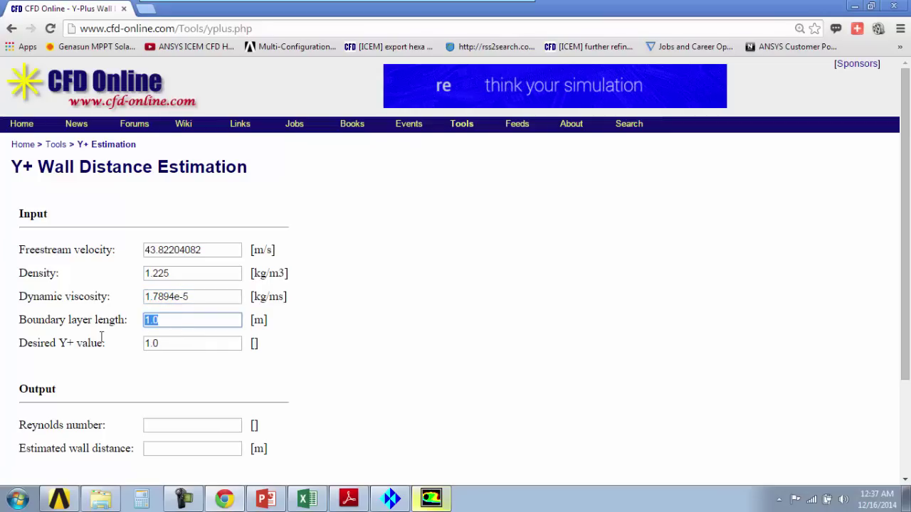
left_click_drag(172, 342, 136, 344)
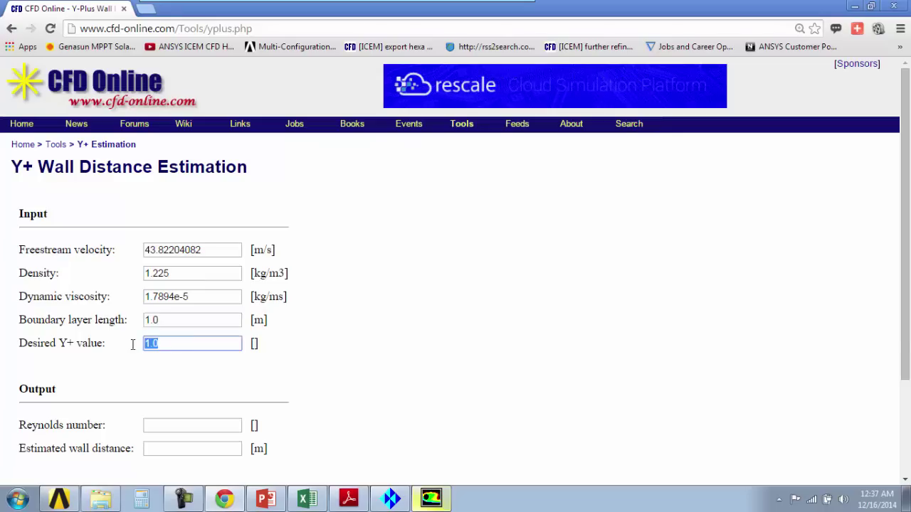
left_click(351, 325)
scroll(353, 324, "down", 2)
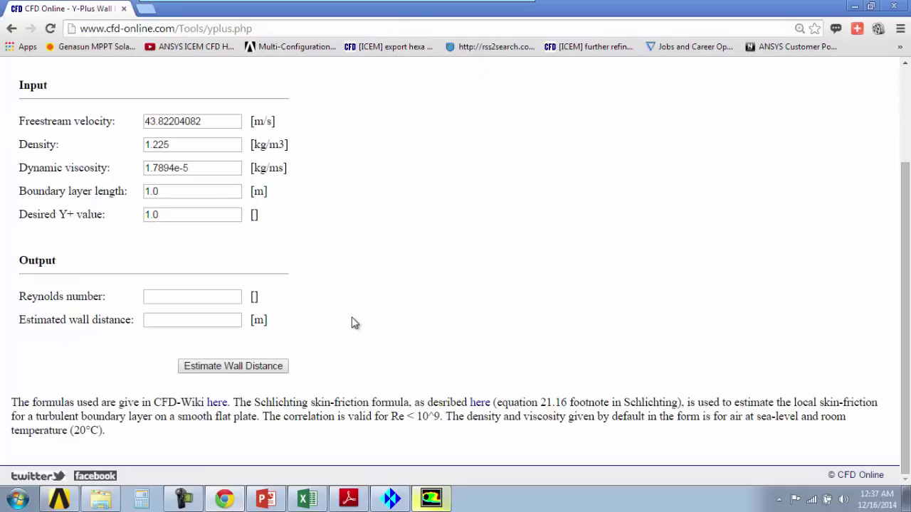
left_click(283, 363)
left_click_drag(183, 319, 139, 321)
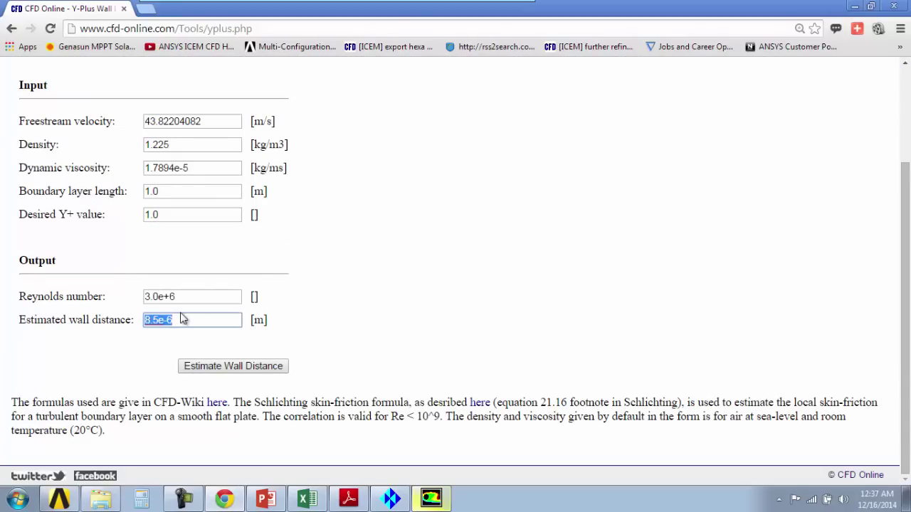
left_click(185, 320)
Step: Switch to ICEM CFD and initialize a 2D Planar block in the part FLUID
left_click(390, 500)
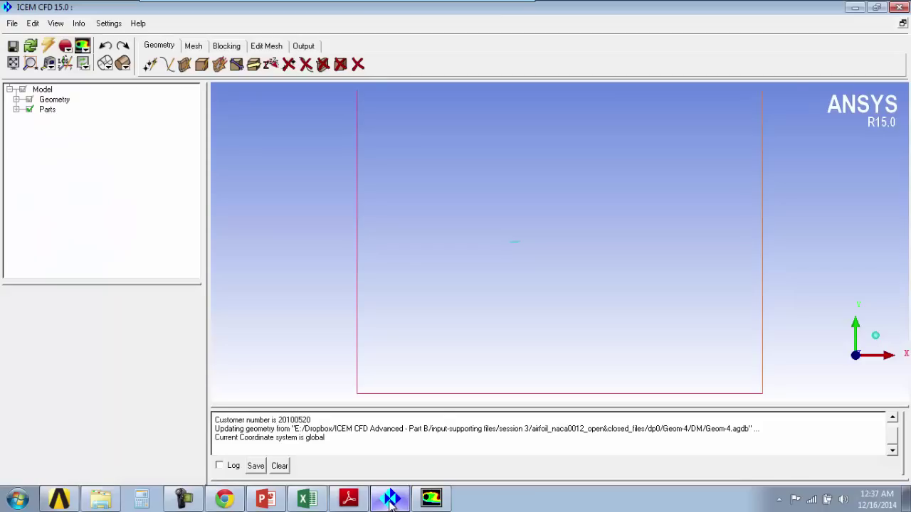
scroll(493, 223, "down", 2)
scroll(475, 230, "up", 4)
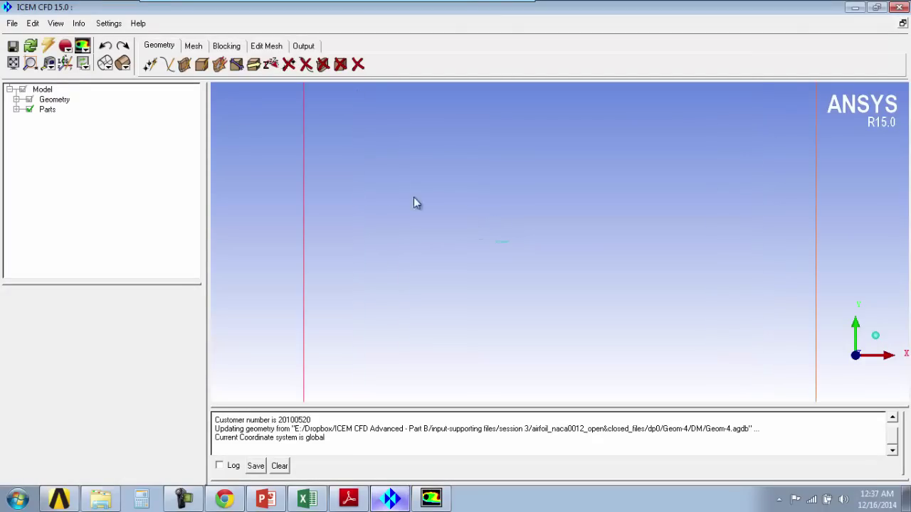
left_click(224, 46)
left_click(150, 65)
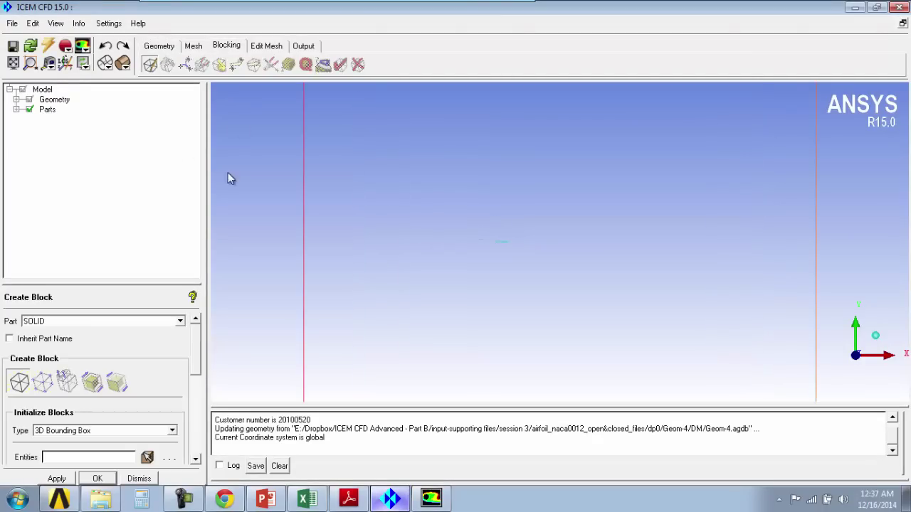
double_click(60, 321)
left_click(81, 431)
left_click(71, 460)
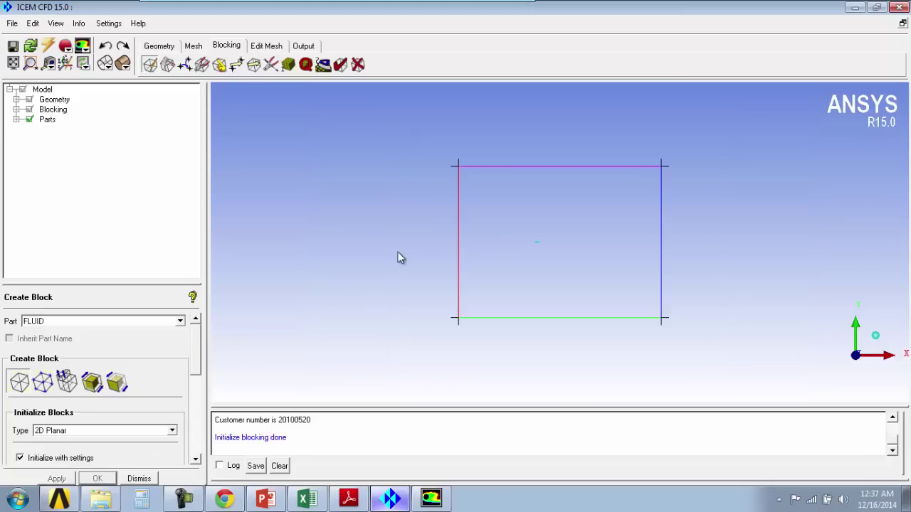
Step: Display the geometry points together with the curves in the model view
left_click(17, 100)
left_click(37, 120)
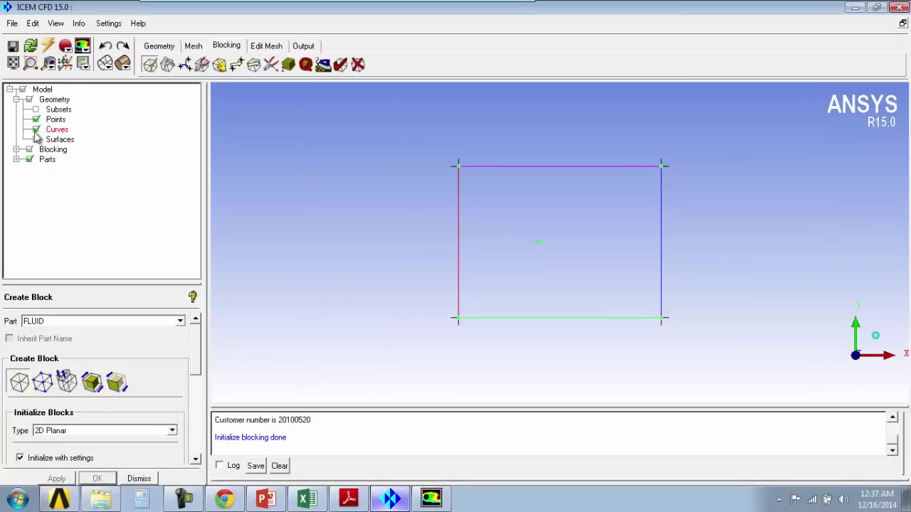
scroll(418, 249, "up", 2)
scroll(417, 249, "up", 1)
Step: Check the part assignments by hiding AIRFOIL, BOTTOM, IN, OUT and UPPER and showing them again
left_click(16, 160)
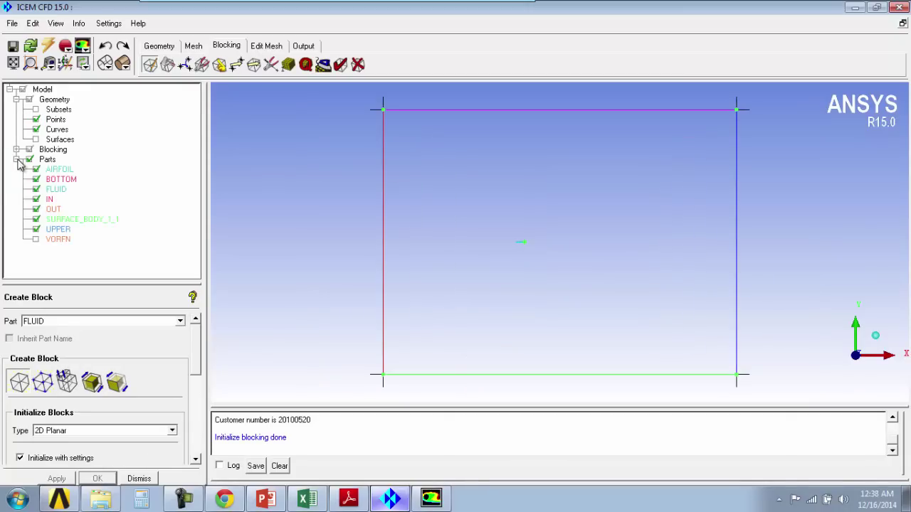
left_click(37, 171)
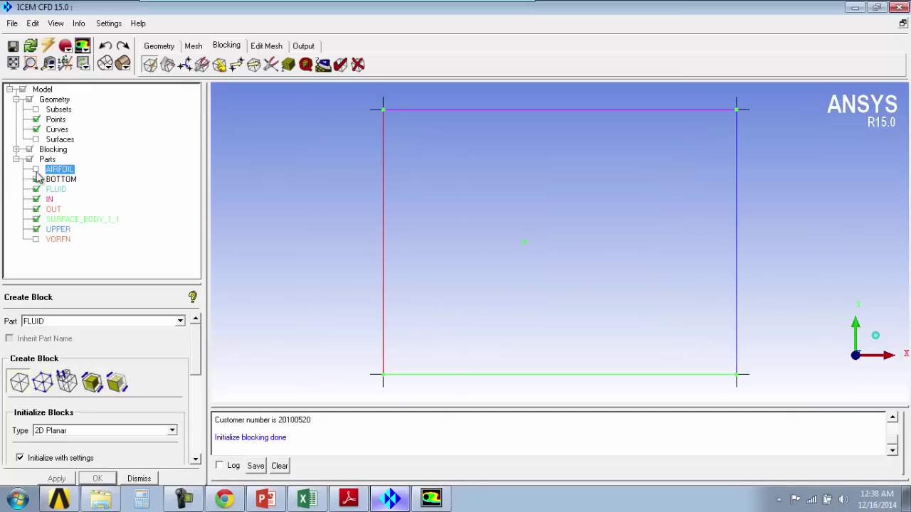
left_click(37, 180)
left_click(36, 200)
left_click(36, 209)
left_click(37, 229)
left_click(36, 230)
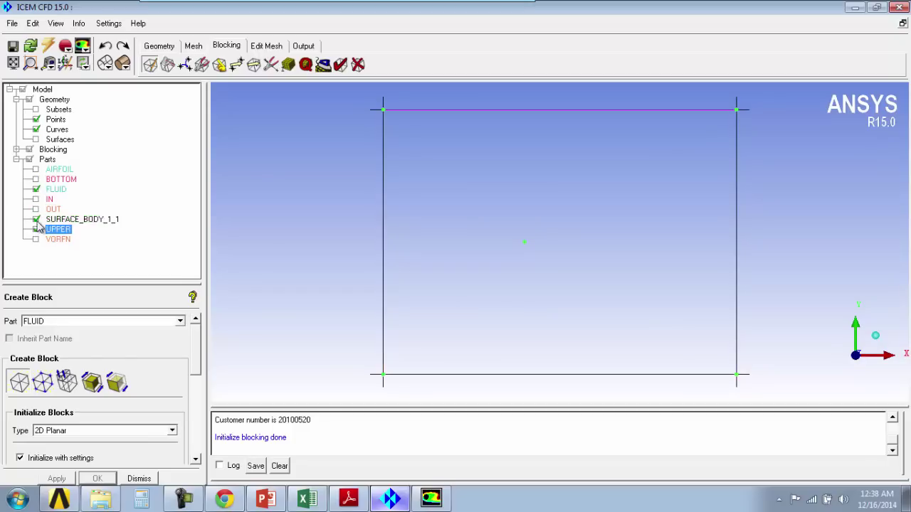
left_click(37, 210)
left_click(37, 200)
left_click(37, 179)
left_click(36, 169)
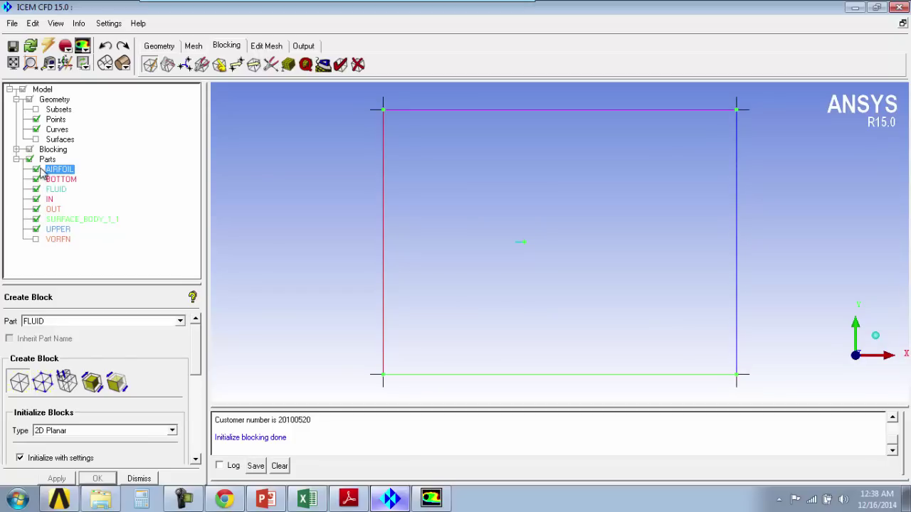
Step: Auto-associate the block's edges and vertices with the far-field geometry, with Snap Project Vertices enabled
left_click(219, 66)
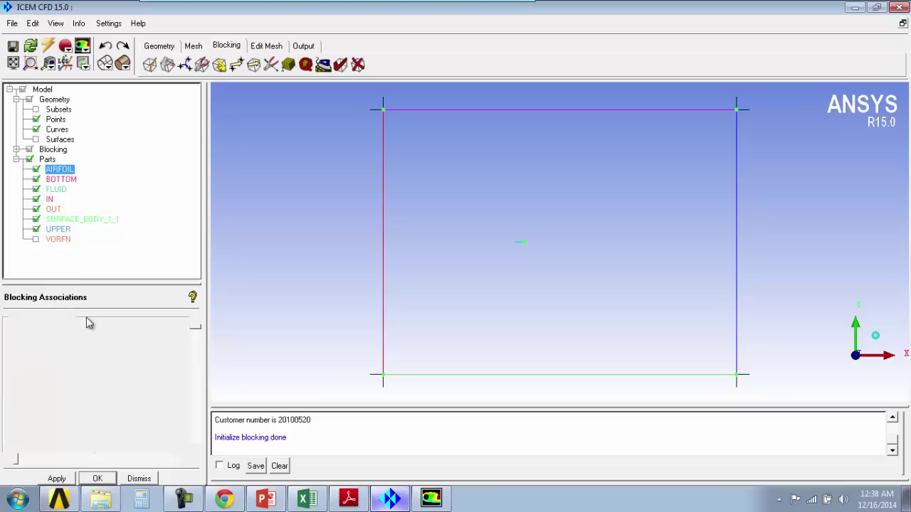
left_click(117, 368)
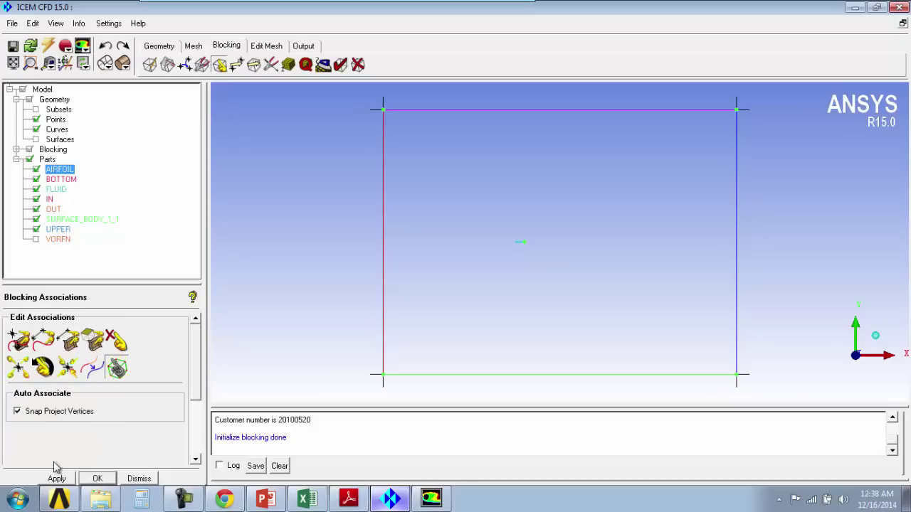
middle_click_drag(342, 183, 327, 220)
Step: Check the block's associations by hiding the geometry curves and points and showing them again
left_click(37, 130)
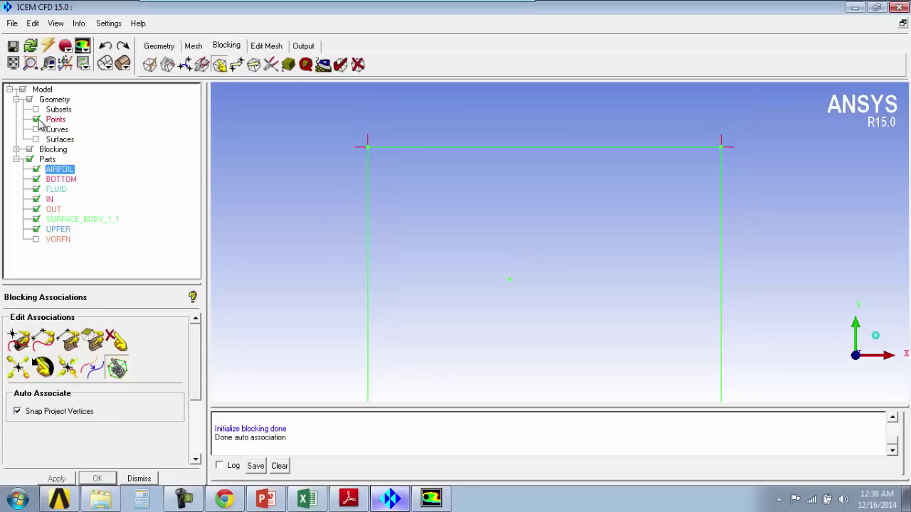
middle_click_drag(508, 206, 472, 180)
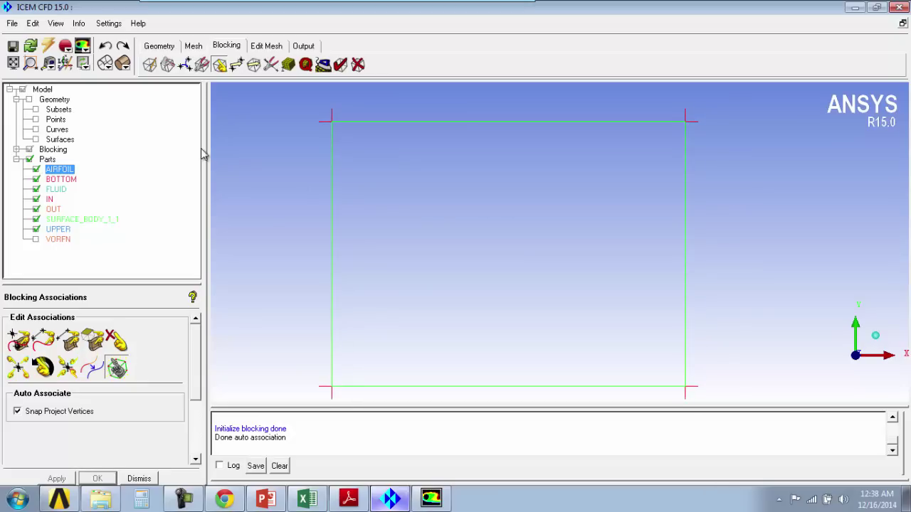
left_click(36, 129)
left_click(35, 120)
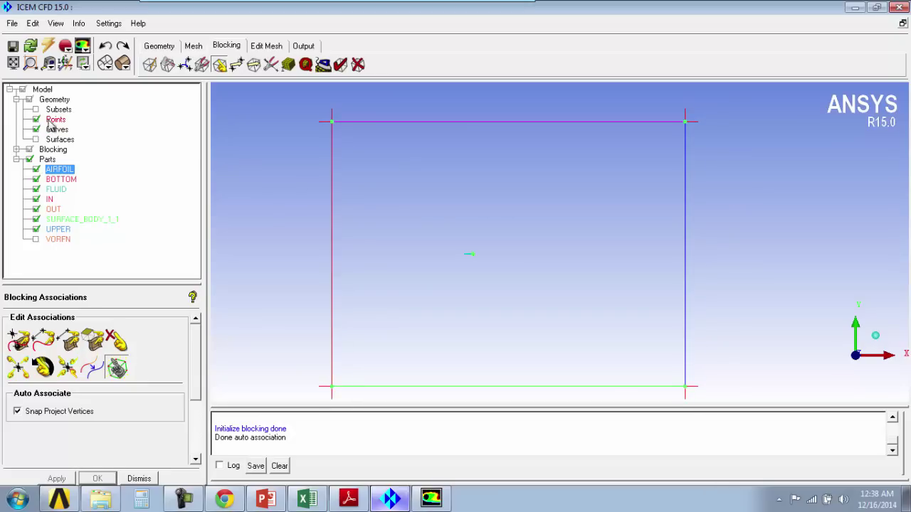
Step: Open the Split Block options and examine where the airfoil sits inside the far-field block
left_click(185, 64)
middle_click_drag(498, 284, 516, 235)
scroll(499, 237, "down", 2)
right_click_drag(517, 234, 516, 279)
middle_click_drag(516, 279, 555, 190)
right_click_drag(540, 247, 539, 198)
middle_click_drag(539, 199, 539, 254)
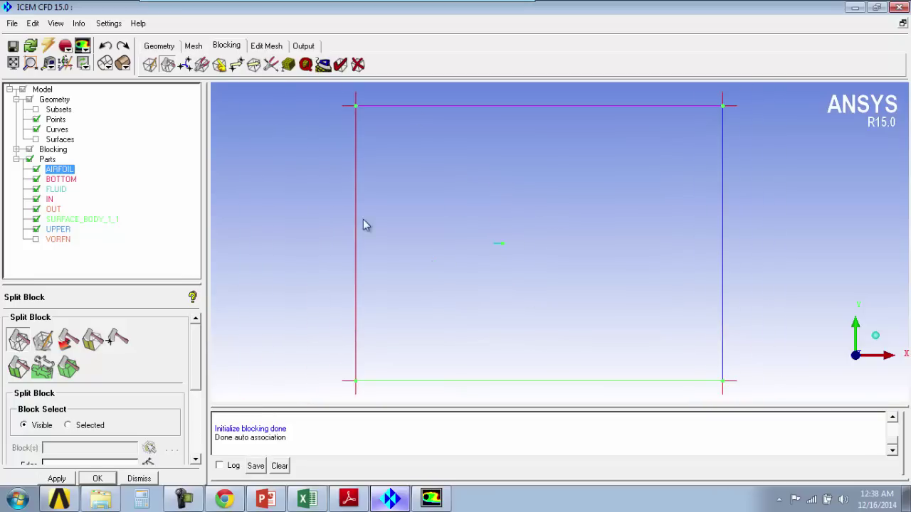
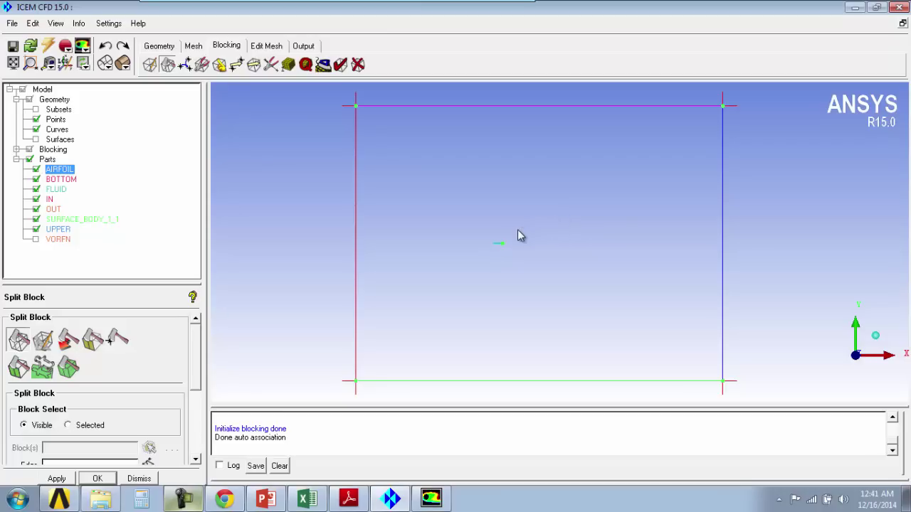
Step: Switch to Workbench and open the Geometry component of system D in DesignModeler
left_click(100, 499)
left_click(59, 500)
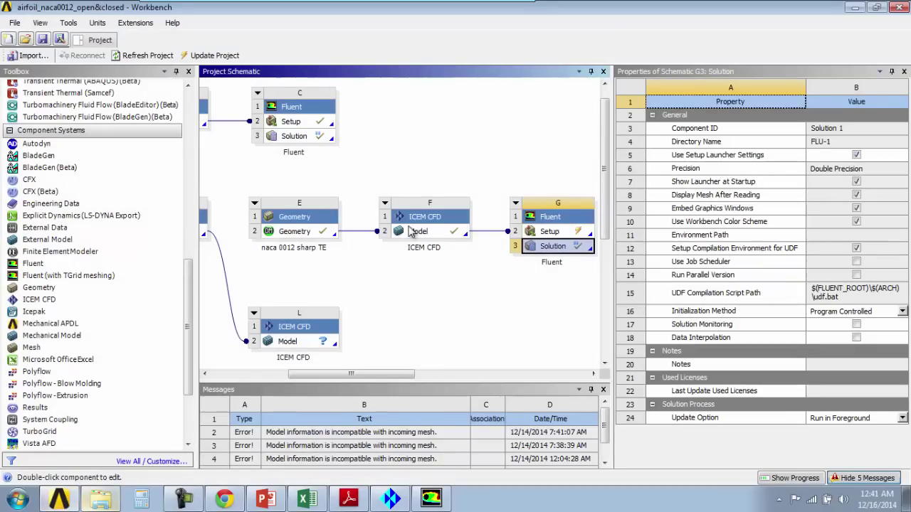
left_click_drag(391, 374, 333, 374)
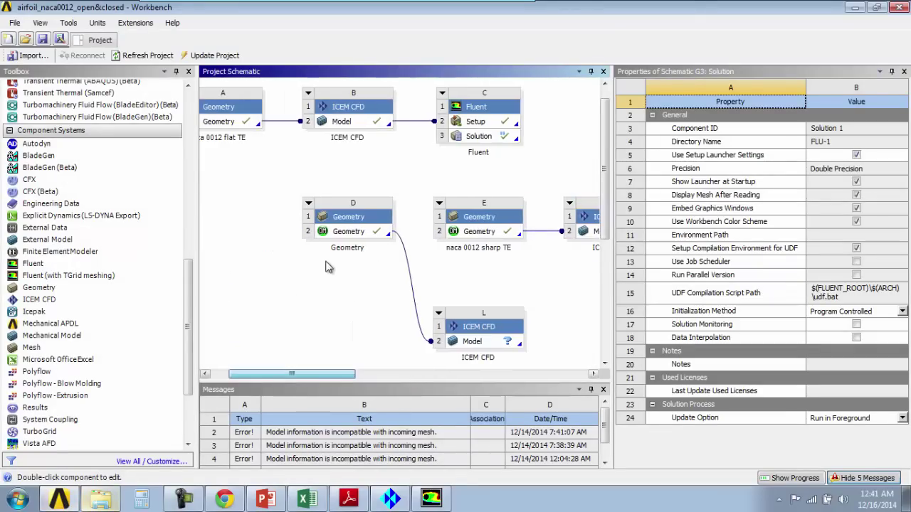
double_click(349, 231)
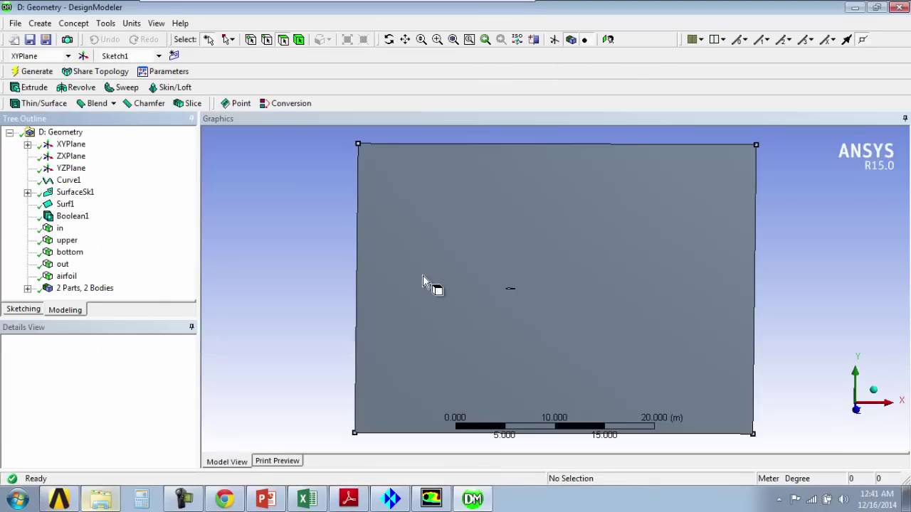
Step: In Sketch1 on the XYPlane, draw an arc by center around the origin, starting just outside the domain's upper inlet corner
scroll(422, 276, "up", 5)
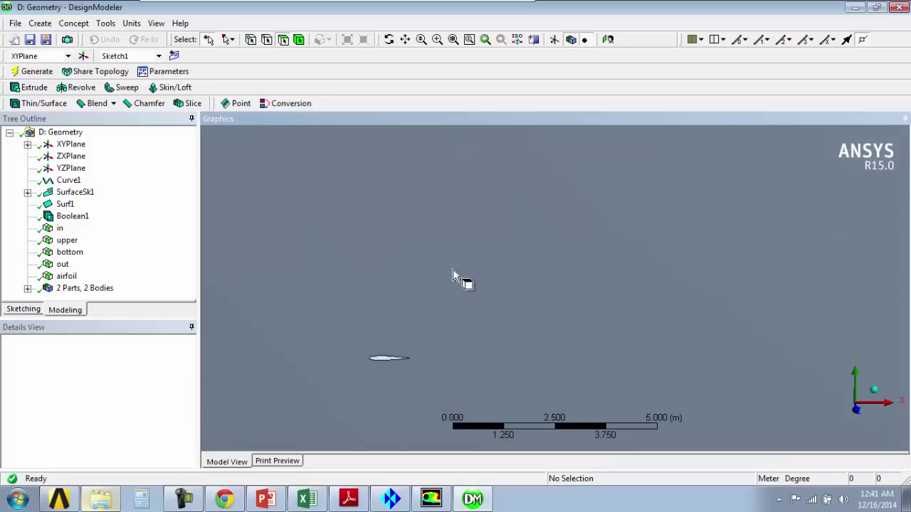
scroll(451, 275, "down", 5)
middle_click_drag(422, 252, 405, 254, "ctrl")
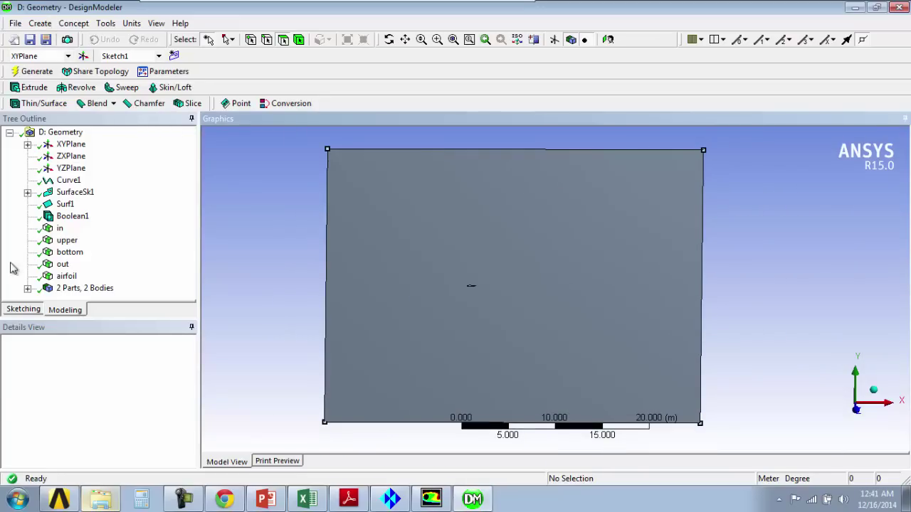
left_click(19, 310)
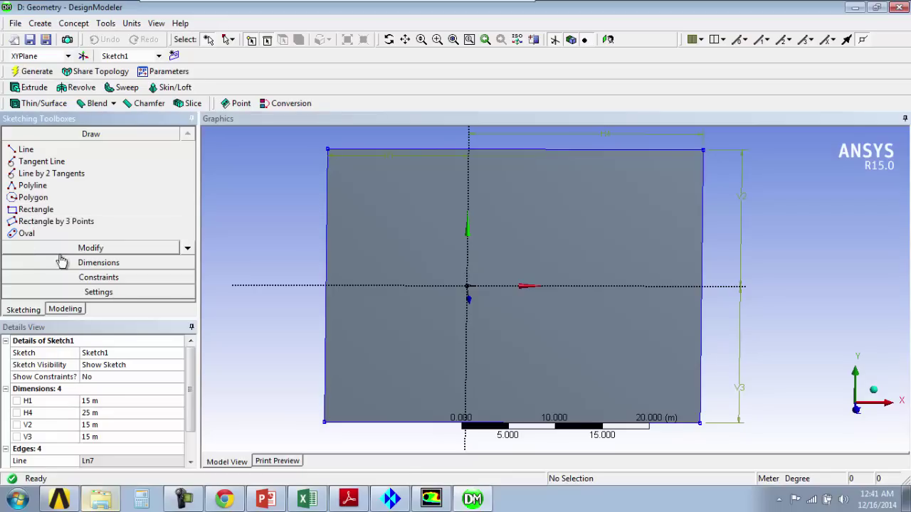
left_click(187, 249)
left_click(188, 251)
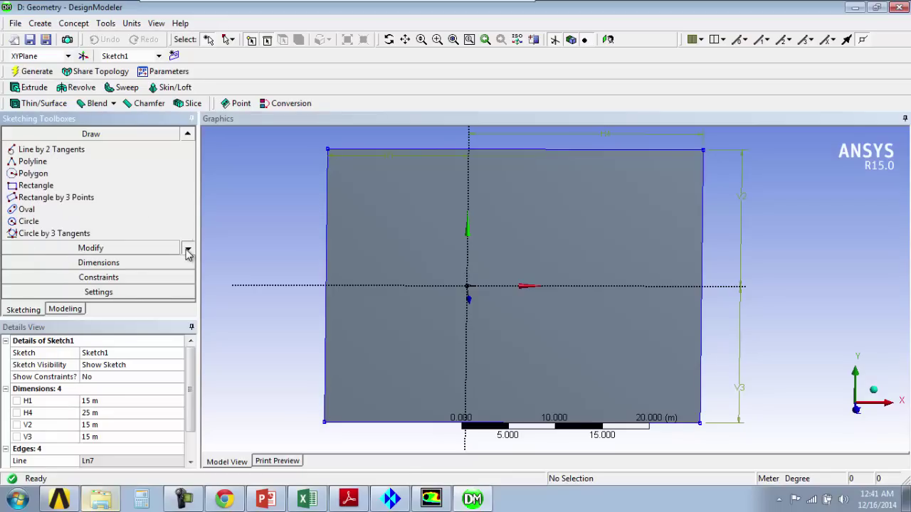
double_click(188, 250)
left_click(187, 249)
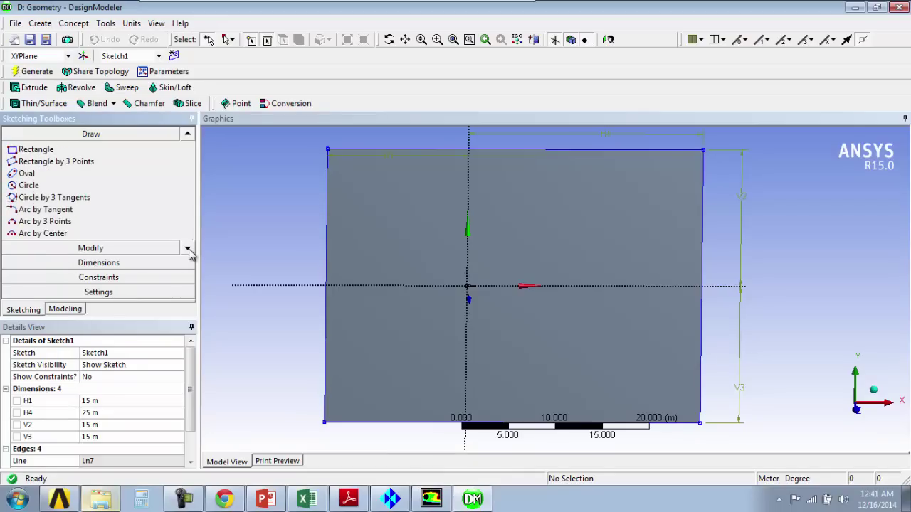
left_click(188, 249)
left_click(36, 222)
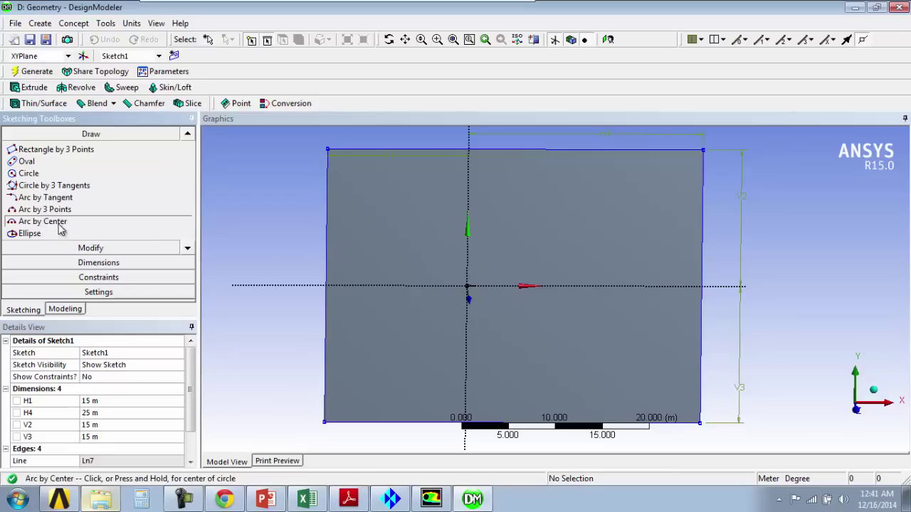
left_click(466, 286)
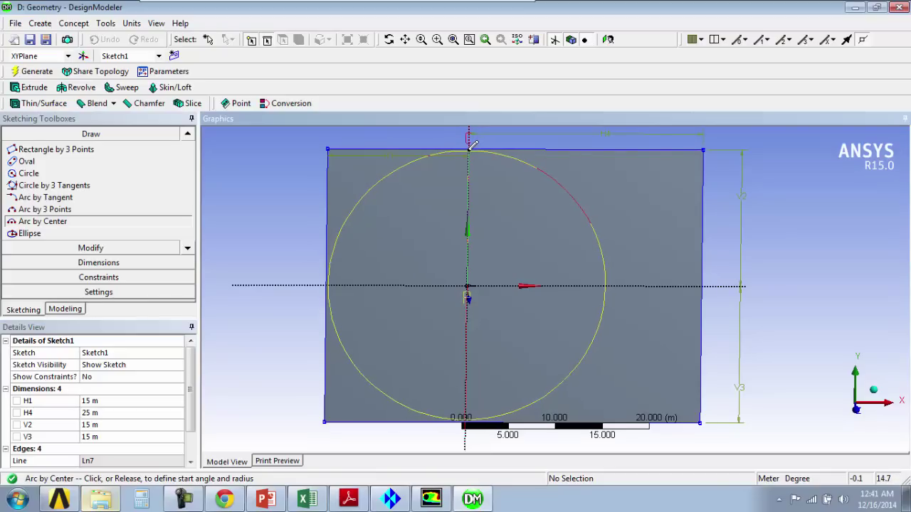
left_click(299, 140)
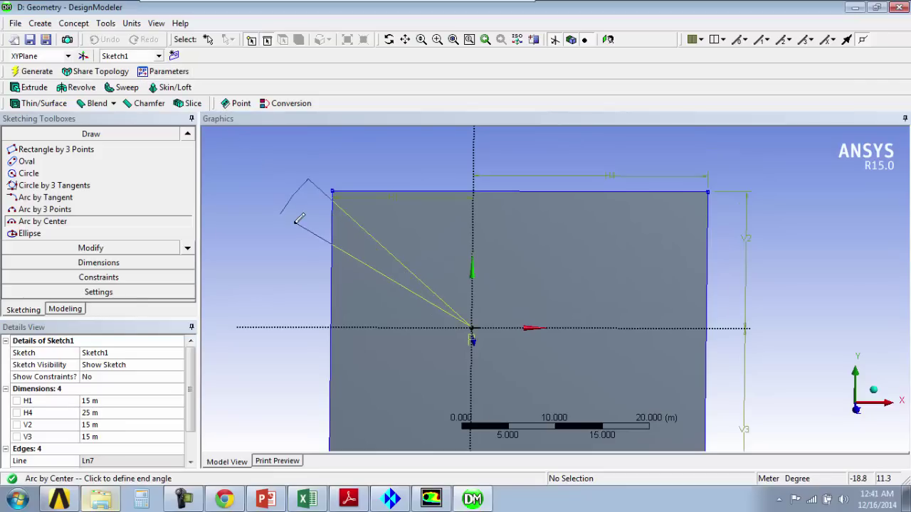
Step: Draw a semicircular arc centred on the origin, from the rectangle's upper edge around its left side to the lower edge, radius about 15 m
left_click(64, 210)
left_click(30, 223)
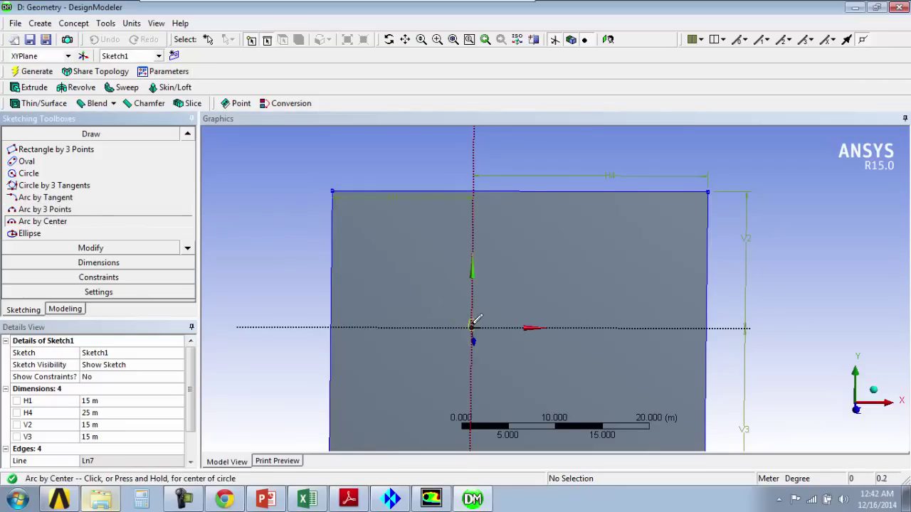
left_click(472, 327)
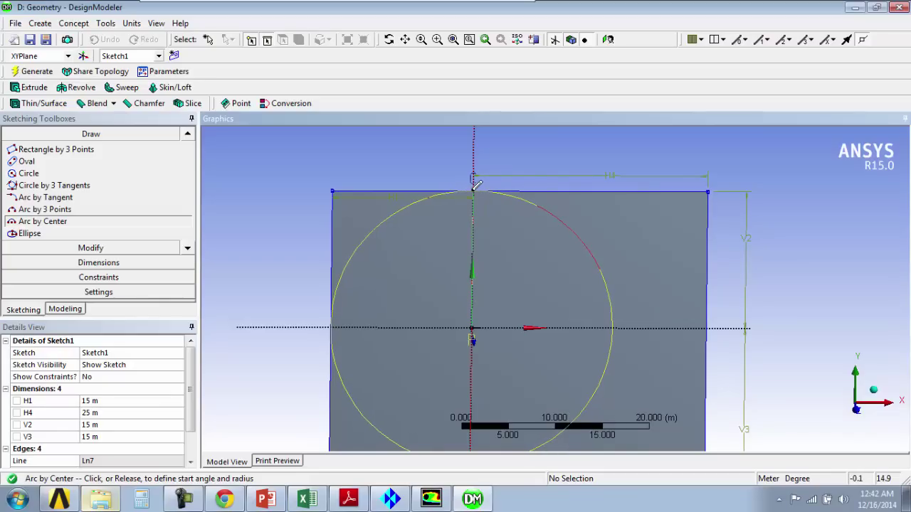
left_click(477, 184)
scroll(471, 294, "down", 2)
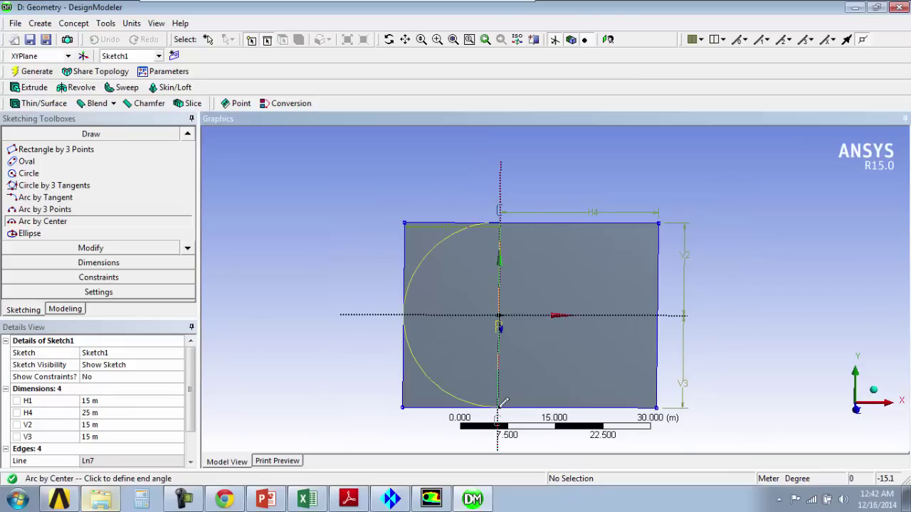
left_click(499, 407)
scroll(520, 313, "up", 2)
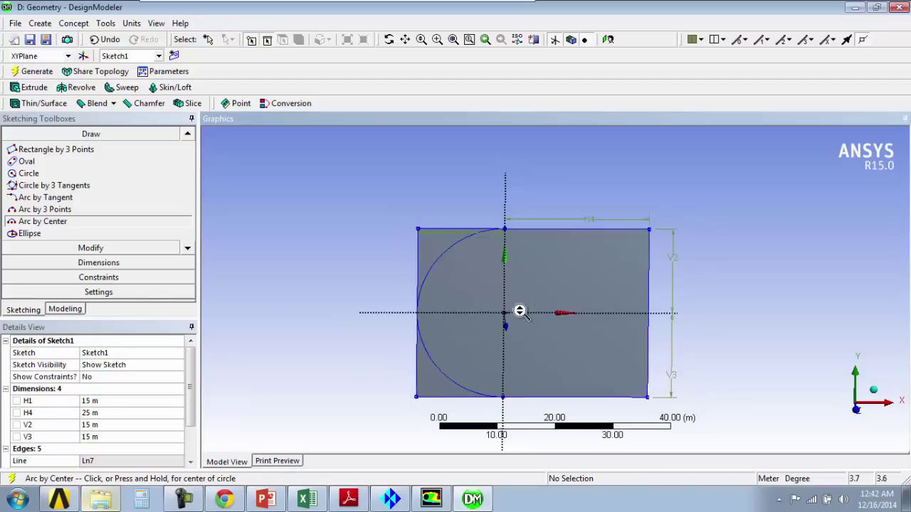
mouse_move(522, 318)
middle_mouse_down("ctrl")
mouse_move(522, 346)
mouse_move(570, 357)
middle_mouse_up("ctrl")
scroll(525, 335, "up", 3)
Step: Try to constrain the arc tangent to the rectangle's upper edge
left_click(112, 282)
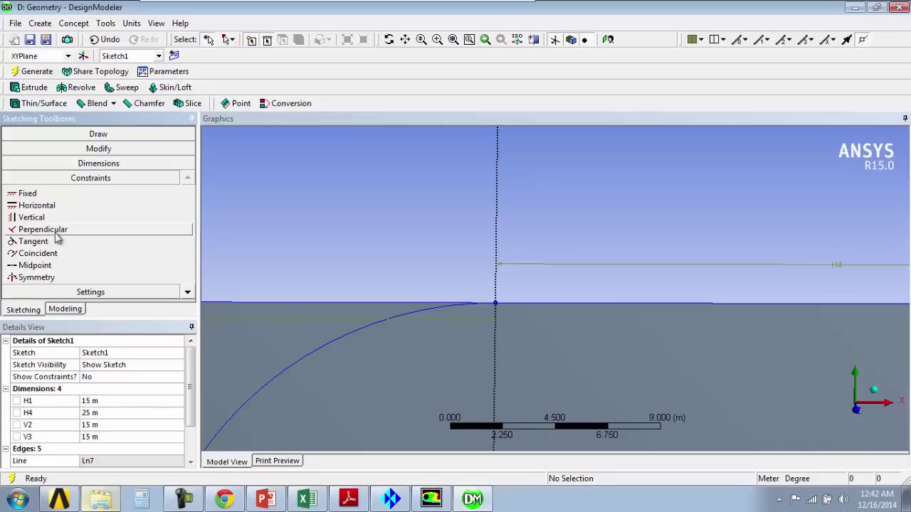
left_click(62, 242)
left_click(426, 313)
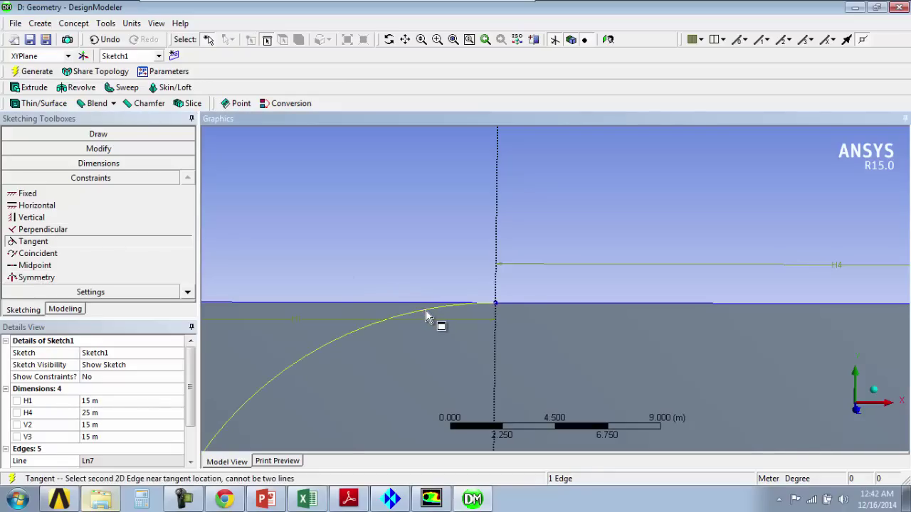
left_click(514, 305)
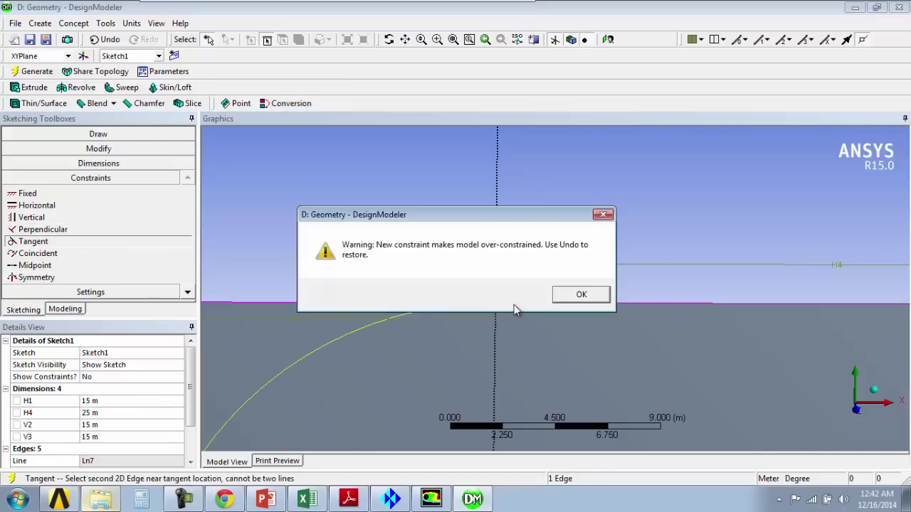
left_click(579, 296)
Step: Try to constrain the arc tangent to the rectangle's lower edge, and undo the tangent constraints
scroll(540, 303, "down", 3)
middle_click_drag(546, 303, 514, 233, "ctrl")
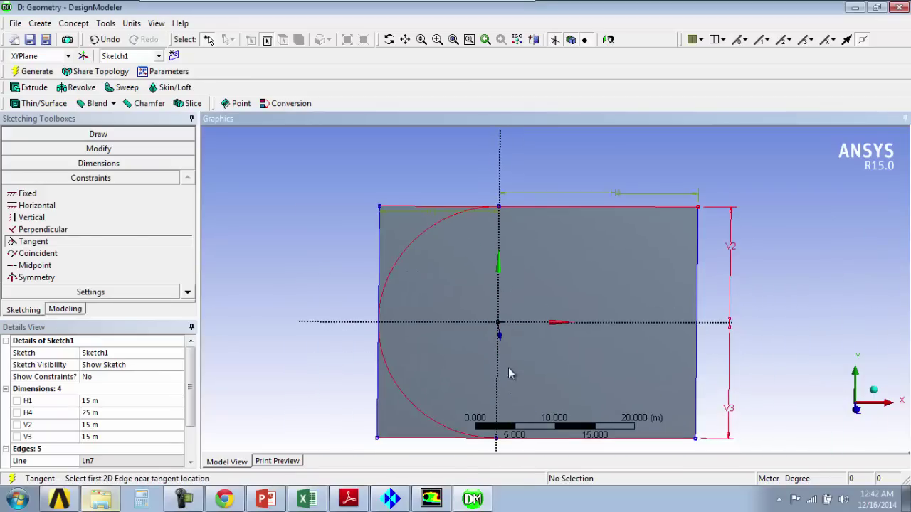
left_click(445, 442)
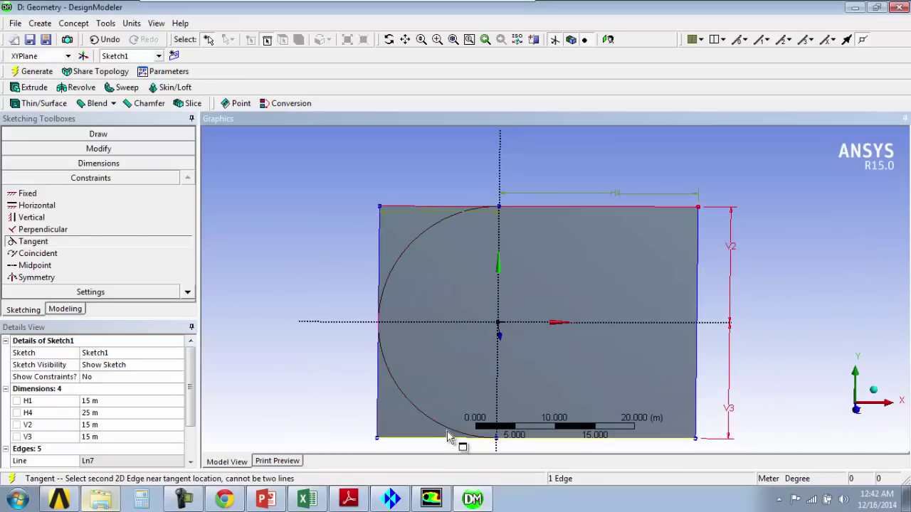
left_click(464, 437)
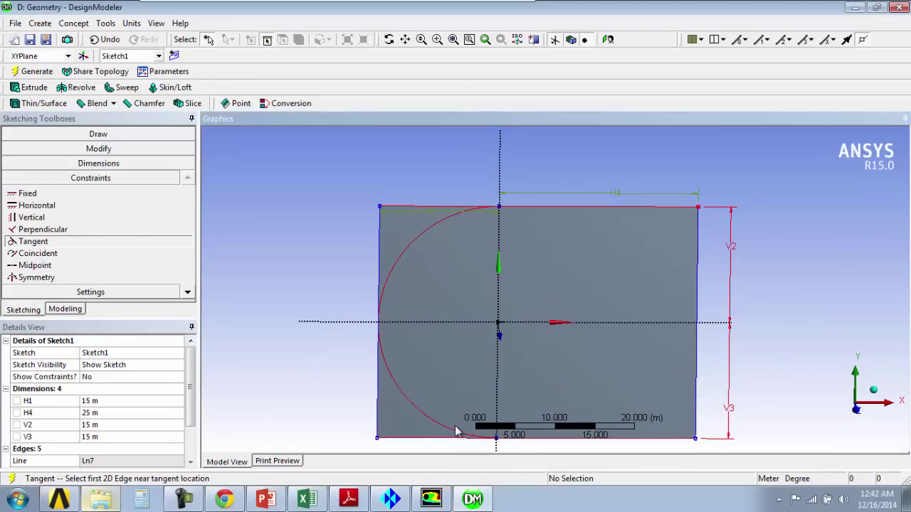
left_click(462, 432)
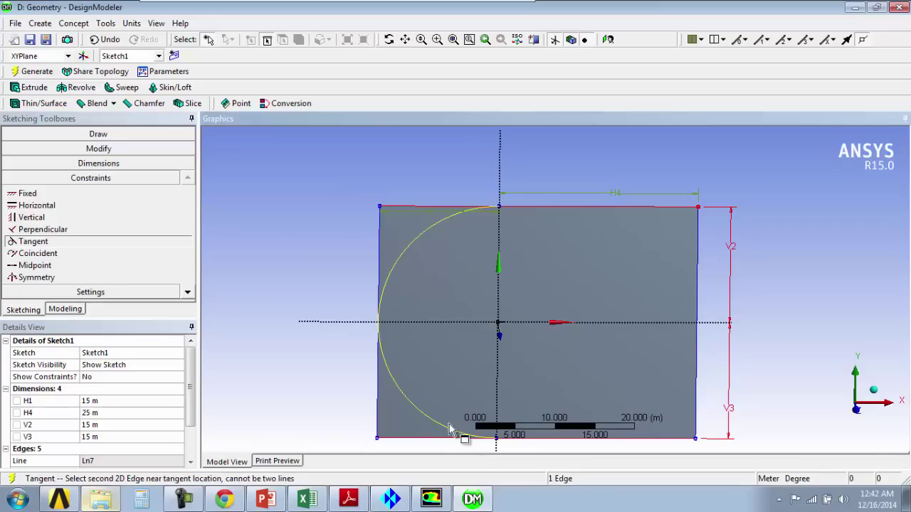
left_click(100, 39)
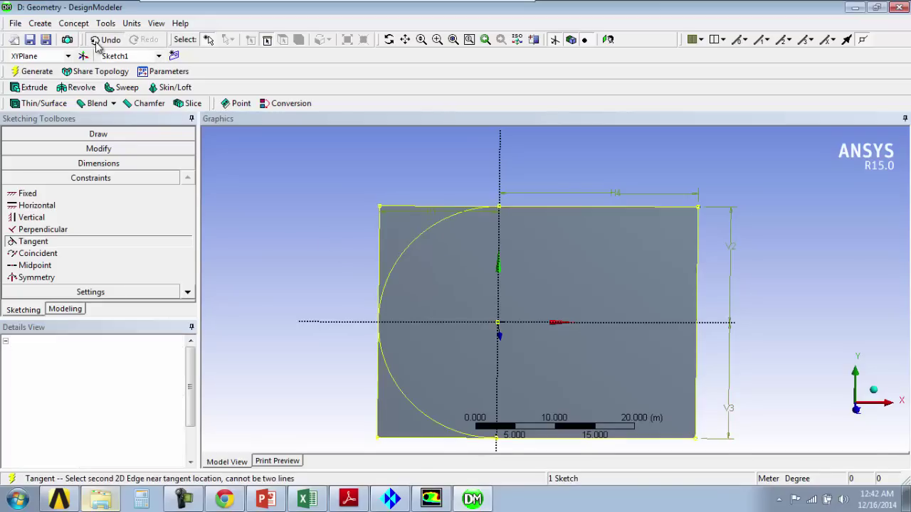
Step: Trim the rectangle's upper, left and lower edge segments outside the arc and regenerate the geometry
left_click(87, 148)
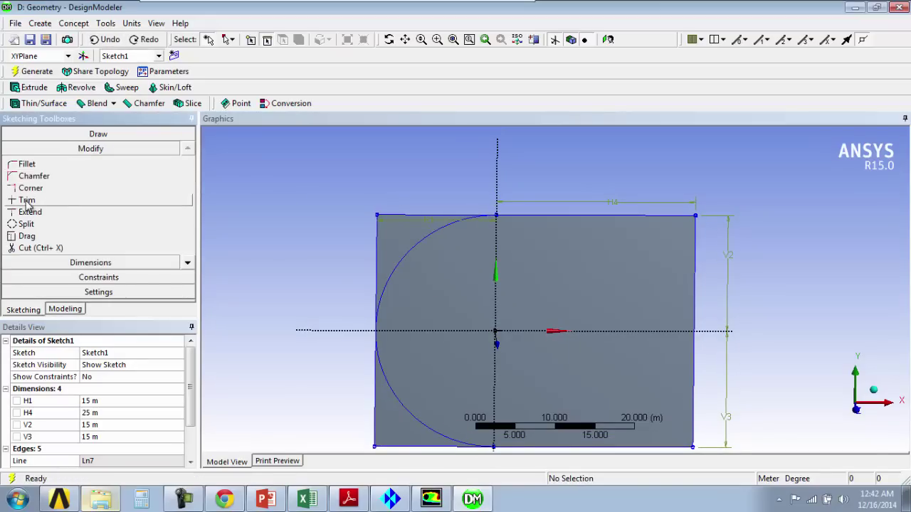
left_click(26, 201)
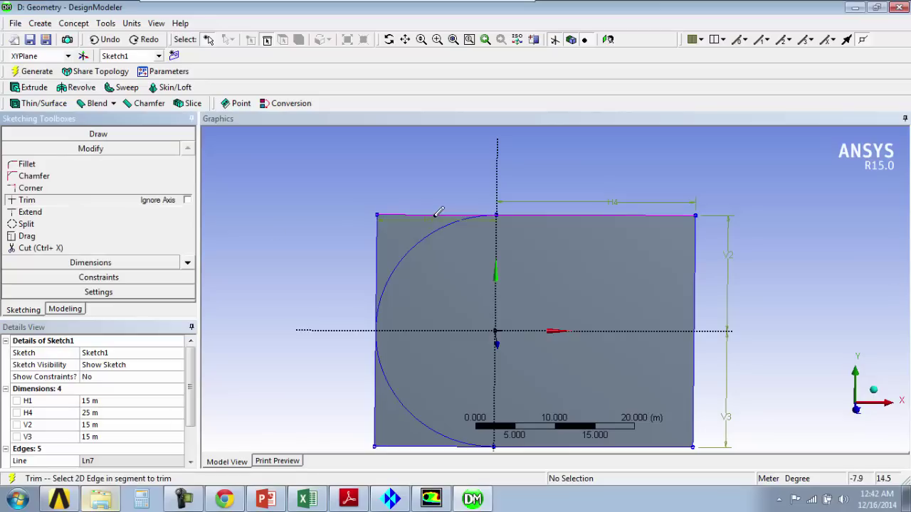
left_click(375, 241)
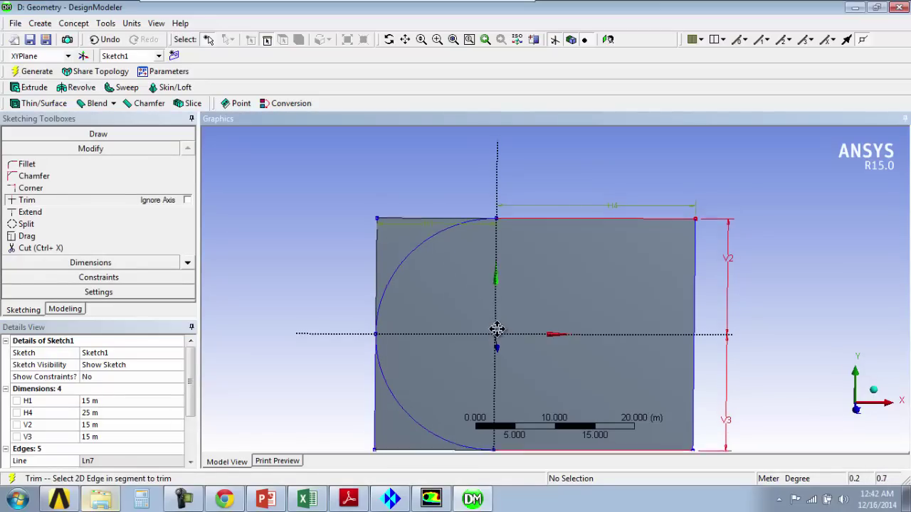
scroll(496, 327, "up", 3)
left_click(32, 71)
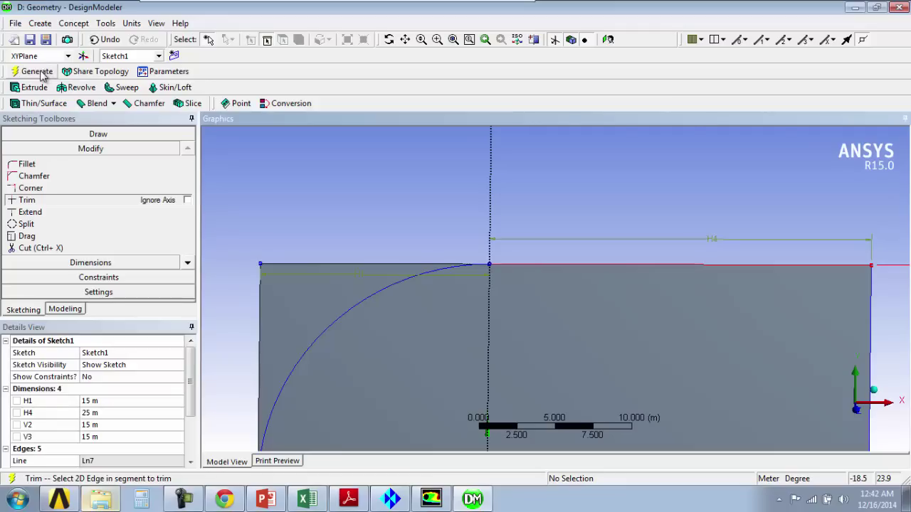
Step: Delete the vertical dimension V2 between the origin and the sketch's upper right corner
scroll(472, 270, "up", 2)
scroll(614, 415, "up", 5)
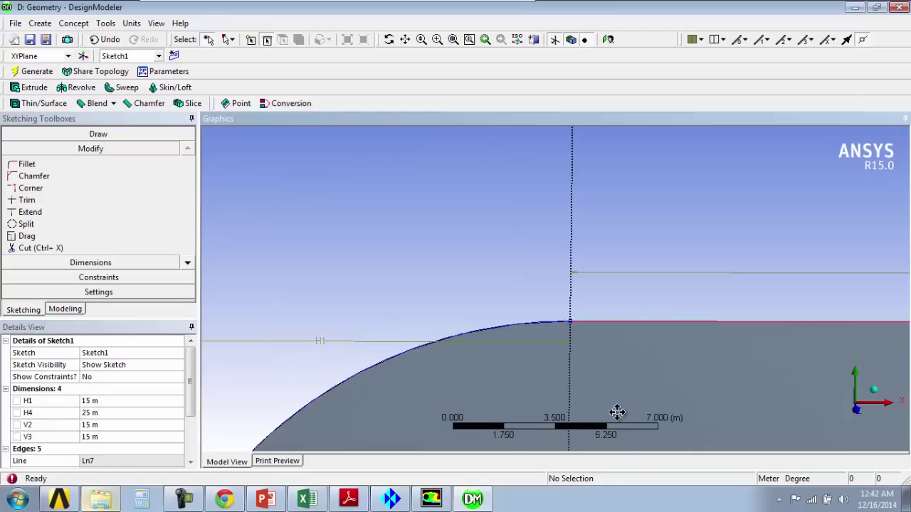
scroll(545, 240, "down", 7)
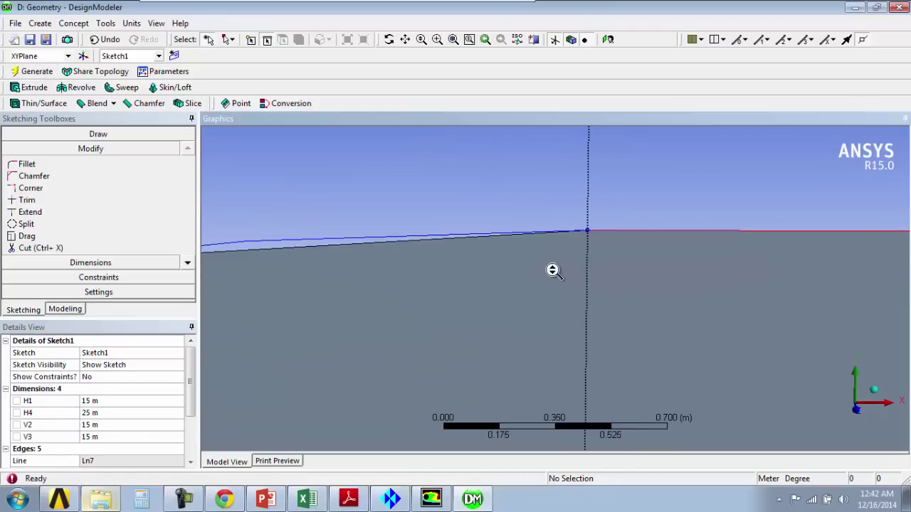
middle_click_drag(558, 326, 491, 238, "ctrl")
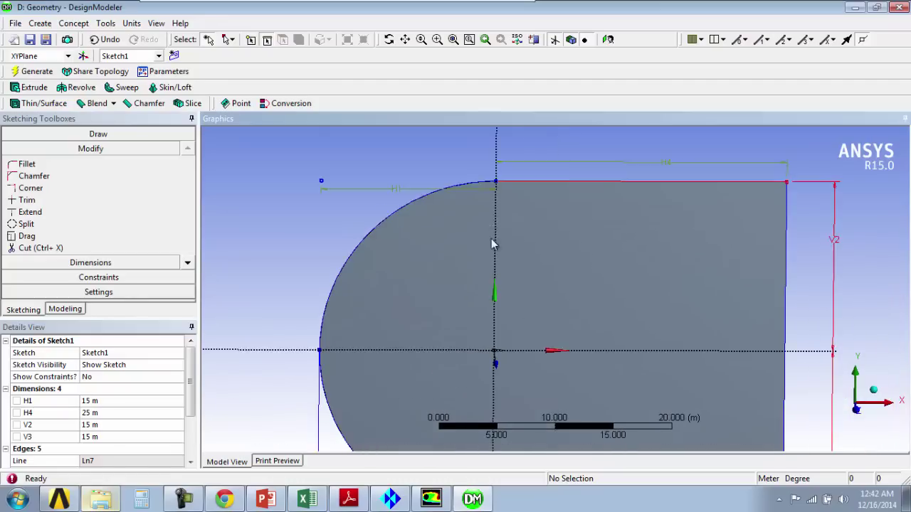
scroll(467, 209, "down", 1)
scroll(478, 235, "up", 1)
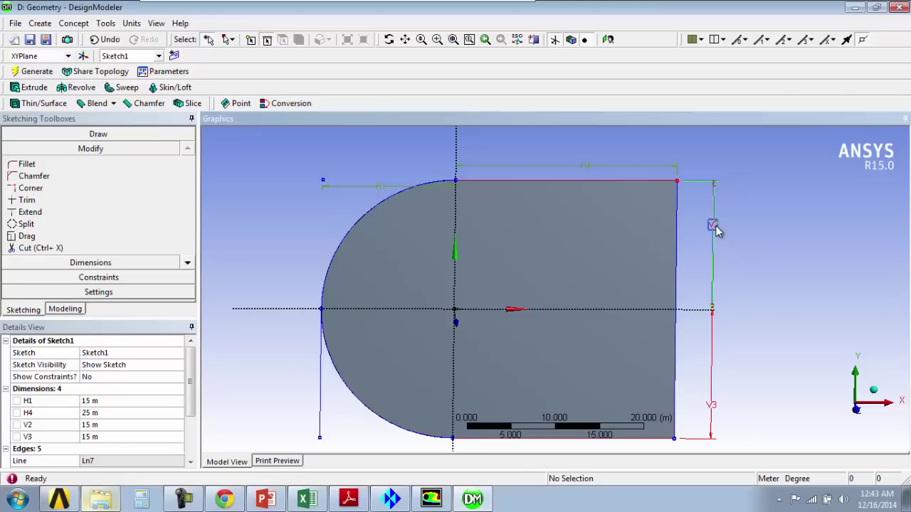
left_click(714, 226)
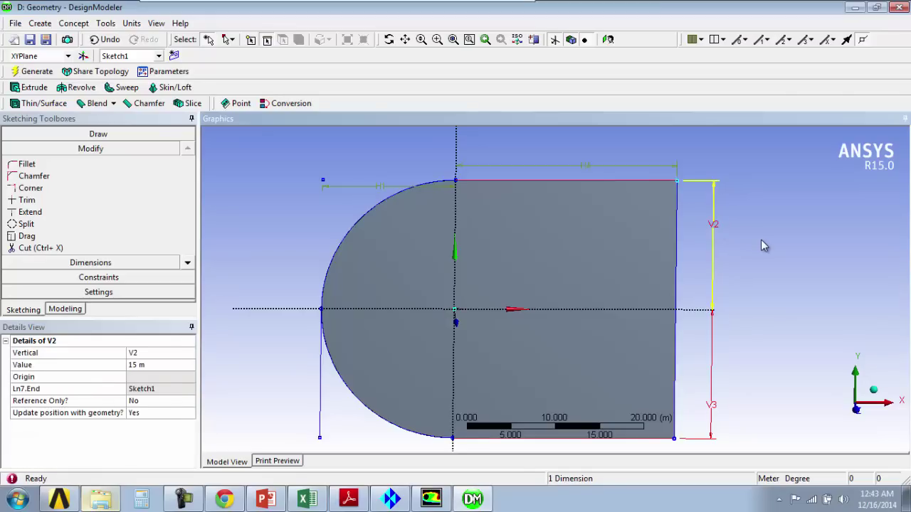
key("Delete")
middle_click_drag(761, 239, 728, 260, "ctrl")
scroll(728, 261, "down", 1)
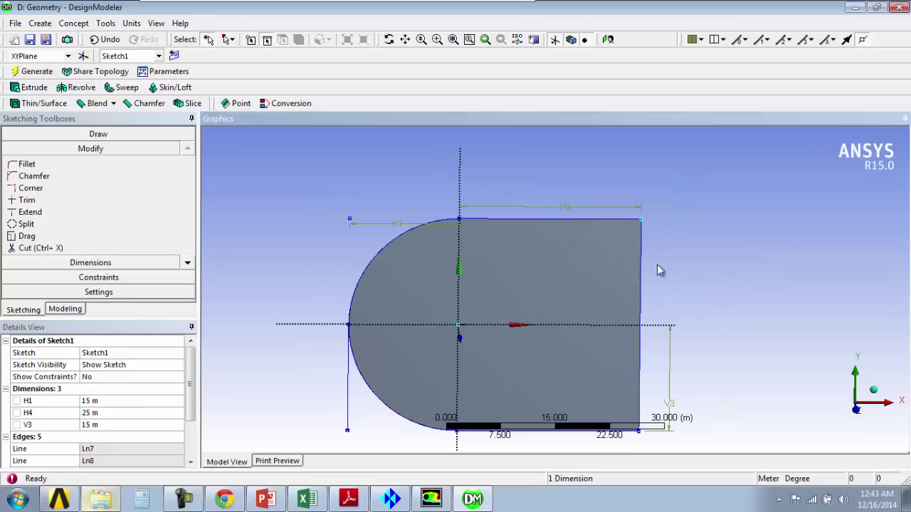
Step: Redefine the named selection "in" with the arc, upper straight edge and lower straight edge, and regenerate it
left_click(65, 309)
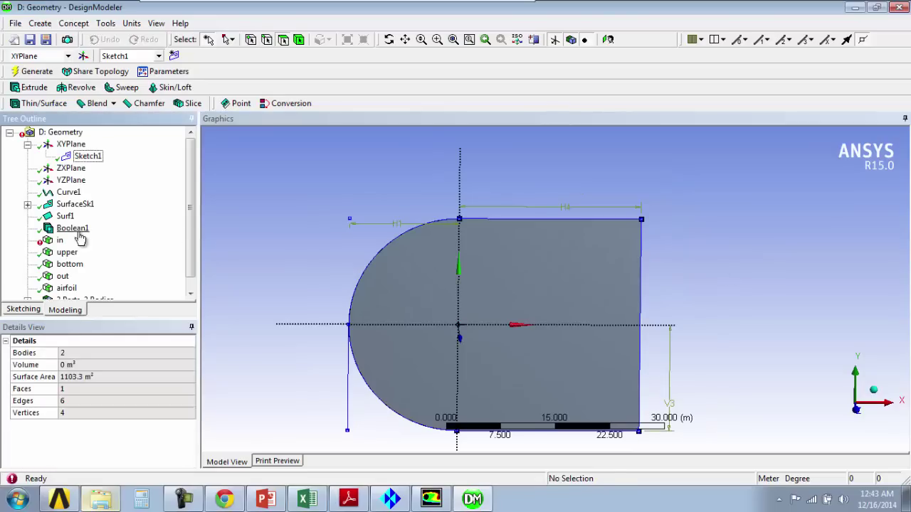
left_click(59, 241)
right_click(60, 242)
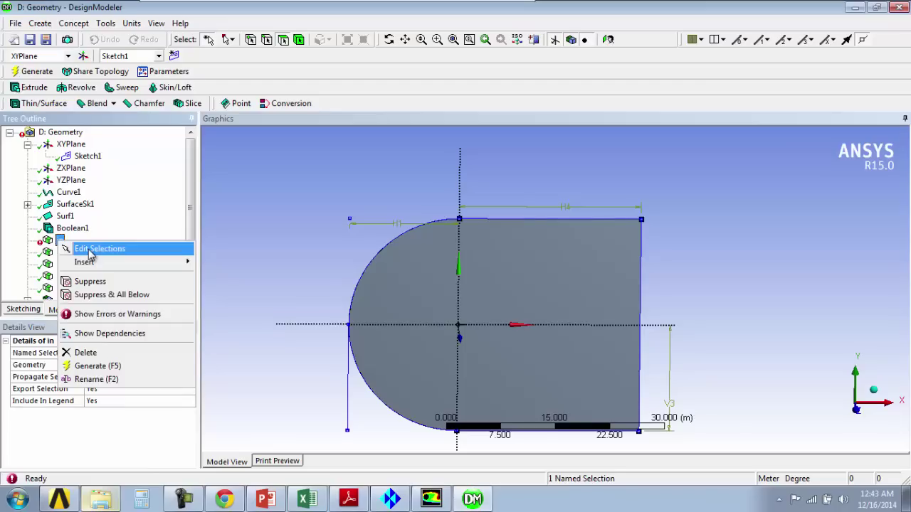
left_click(90, 249)
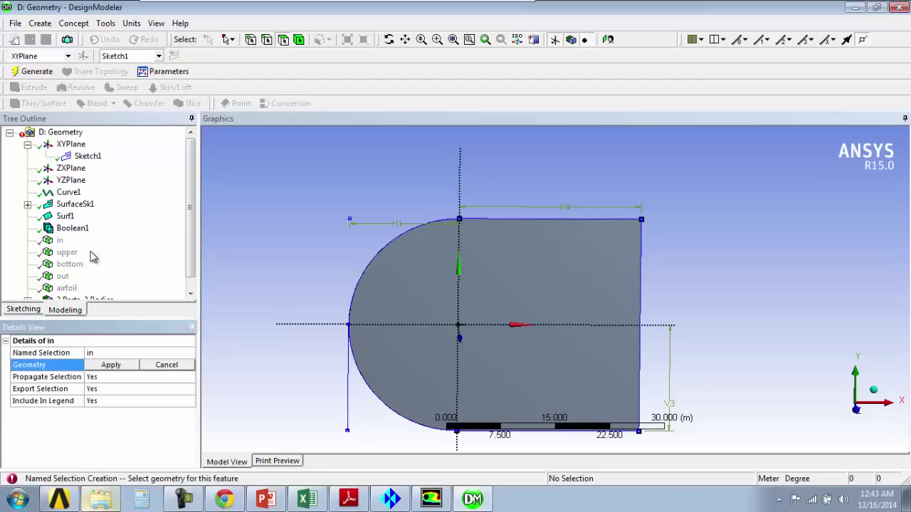
left_click(399, 254)
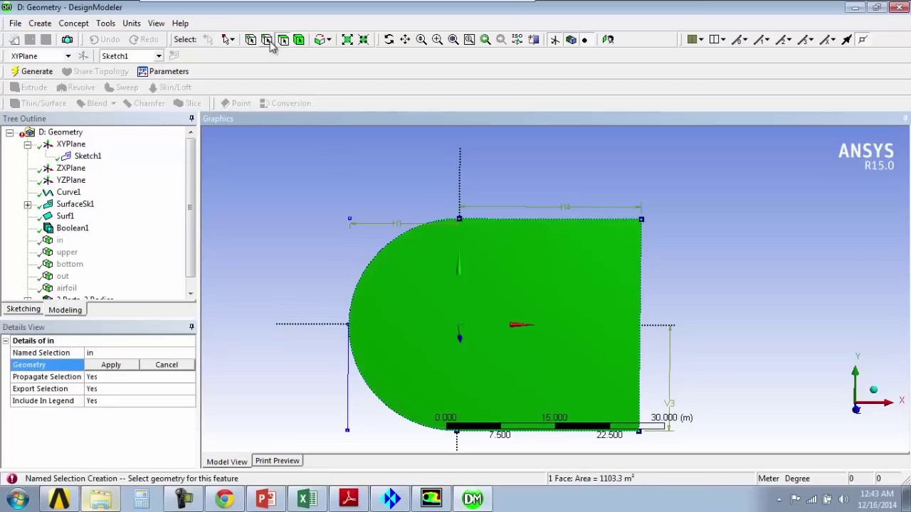
left_click(338, 244)
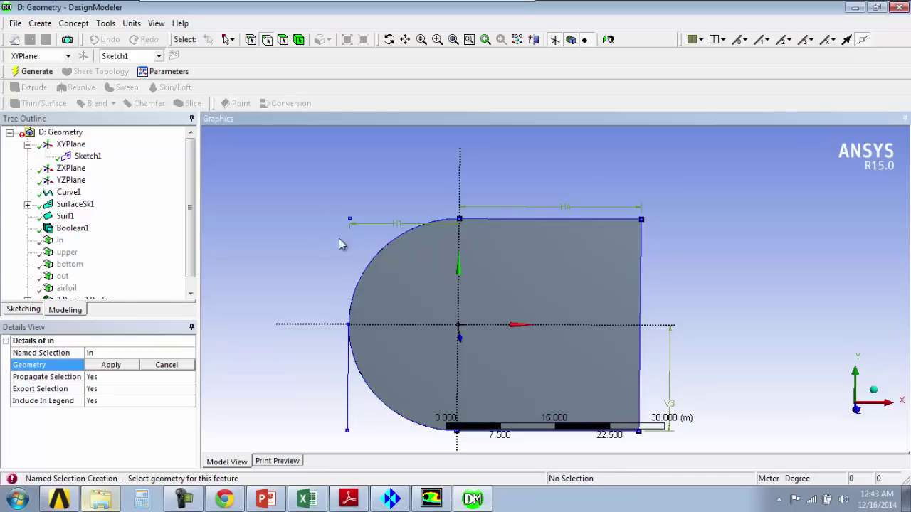
left_click(381, 254)
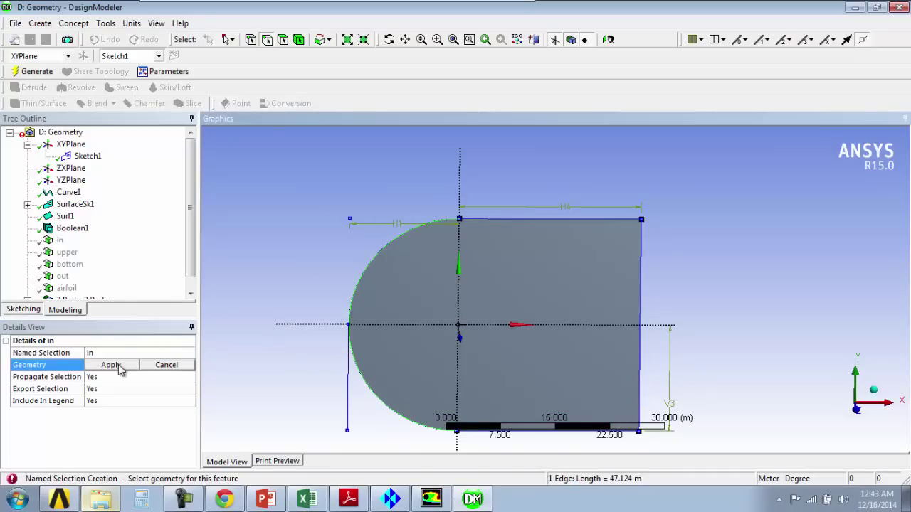
left_click(523, 220, "ctrl")
scroll(517, 320, "up", 1)
scroll(515, 340, "down", 2)
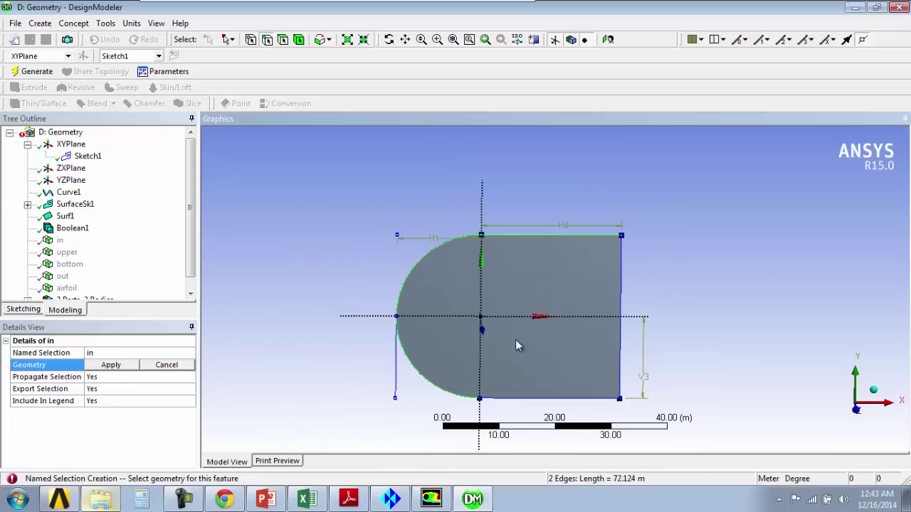
left_click(512, 397, "ctrl")
left_click(111, 365)
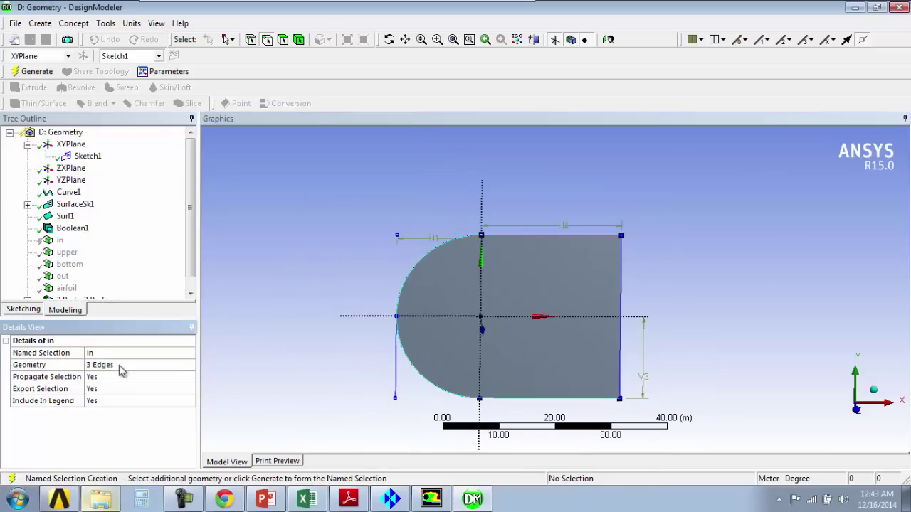
left_click(32, 71)
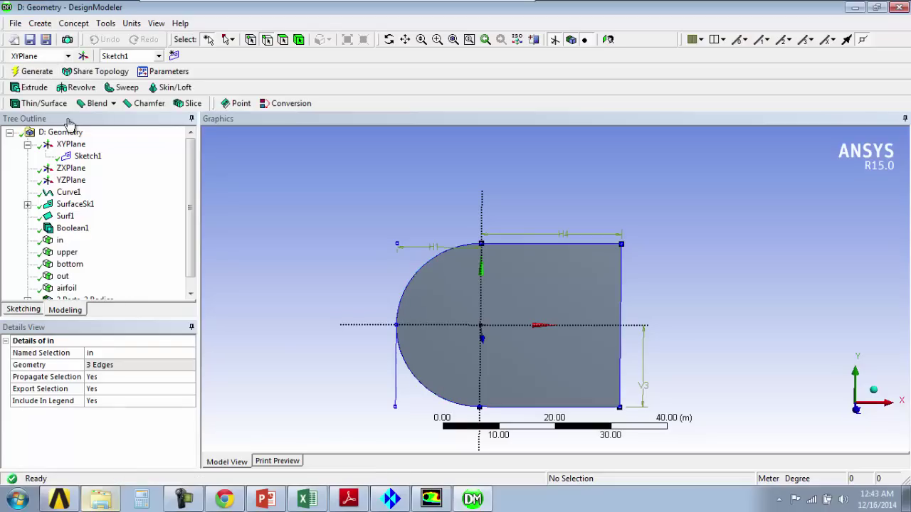
Step: Delete the named selections "upper" and "bottom"
left_click(67, 252)
left_click(69, 265, "ctrl")
right_click(69, 265)
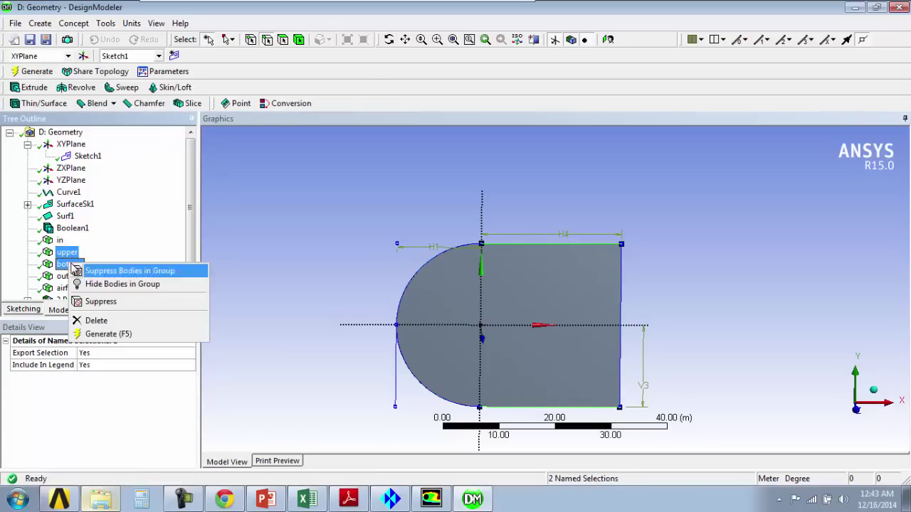
left_click(96, 321)
left_click(420, 295)
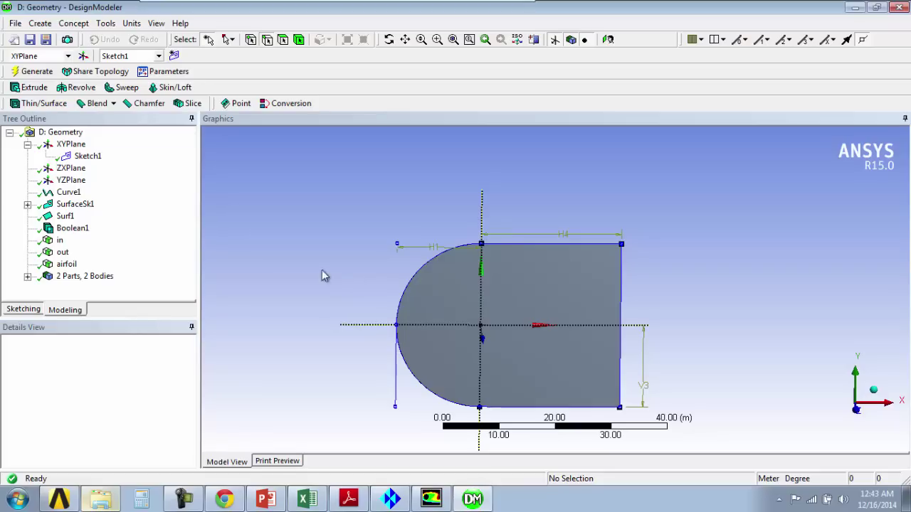
Step: Check which edges the named selections "out" and "airfoil" contain, and examine the airfoil region
left_click(62, 254)
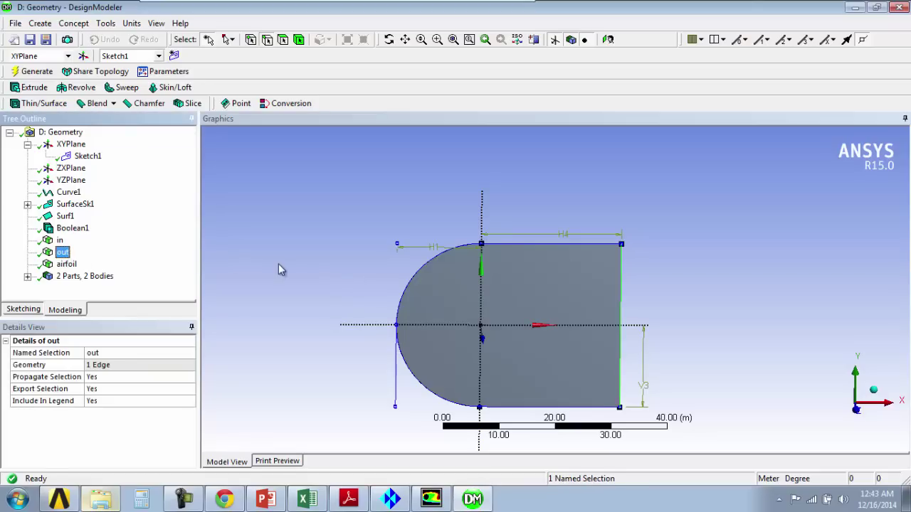
left_click(68, 264)
left_click(395, 274)
scroll(391, 273, "up", 6)
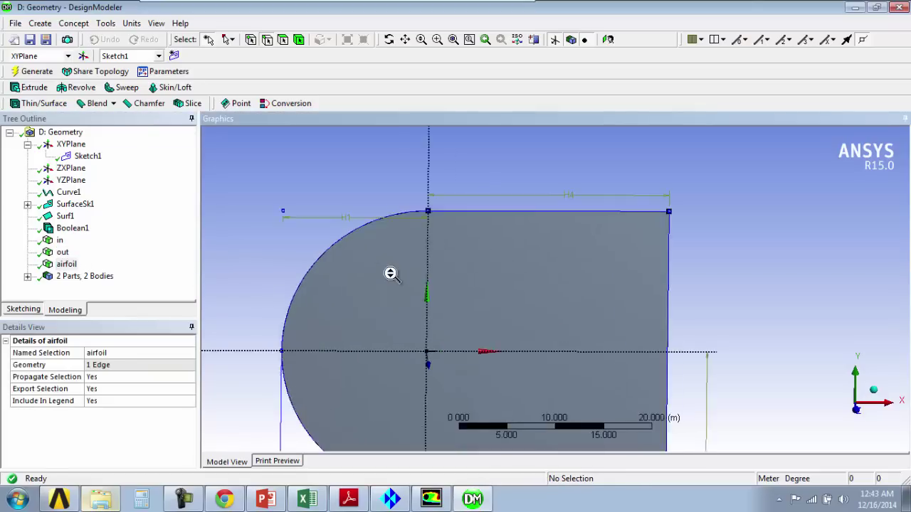
Step: Examine the airfoil at the origin, regenerate the geometry and save the project
middle_click_drag(354, 308, 523, 252, "ctrl")
scroll(523, 252, "up", 6)
middle_click_drag(499, 294, 537, 206, "ctrl")
scroll(494, 268, "up", 5)
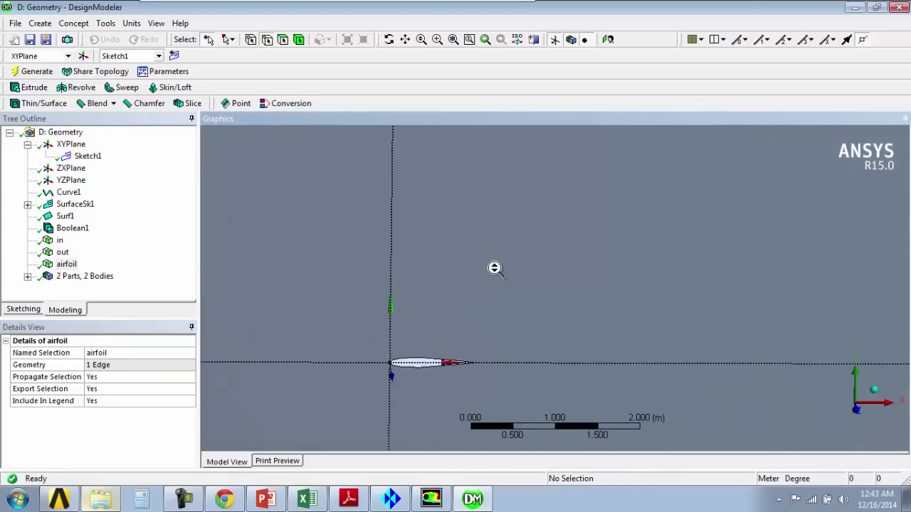
middle_click_drag(457, 283, 539, 224, "ctrl")
left_click(29, 72)
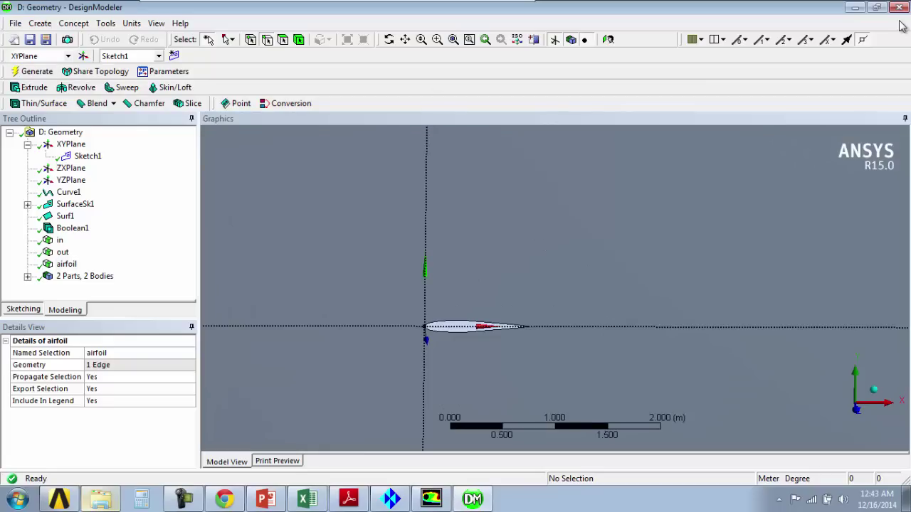
left_click(32, 44)
Step: Switch to ICEM CFD and update the project with the modified C-shaped geometry
left_click(391, 499)
right_click_drag(444, 188, 450, 245)
left_click(49, 43)
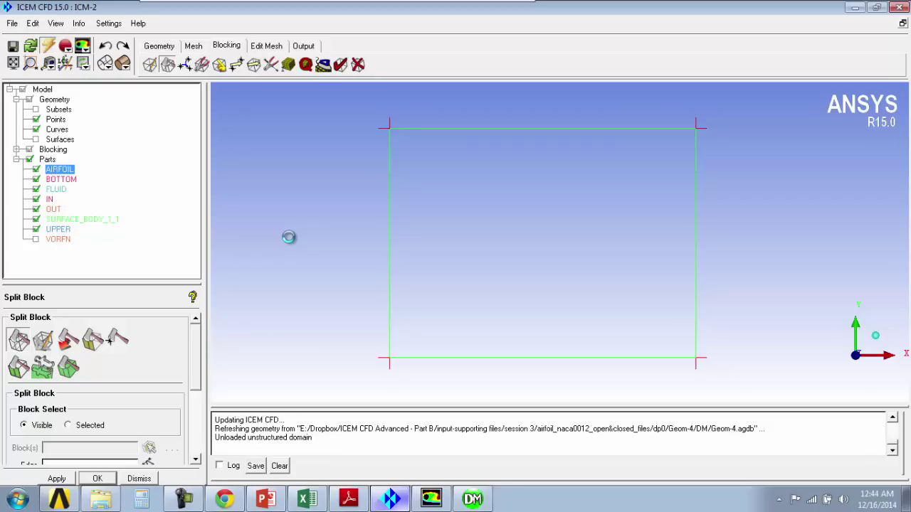
Step: Close the DesignModeler and Fluent windows that are still open
left_click(473, 499)
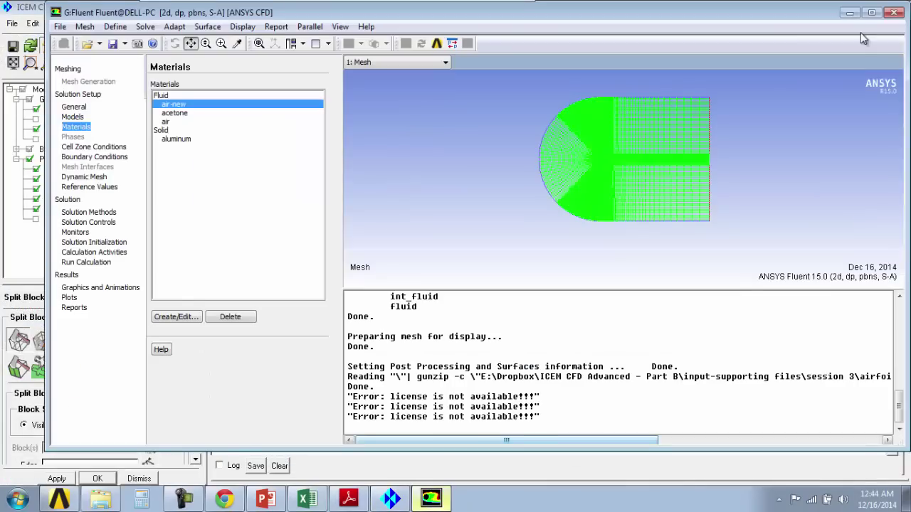
left_click(894, 13)
left_click(457, 252)
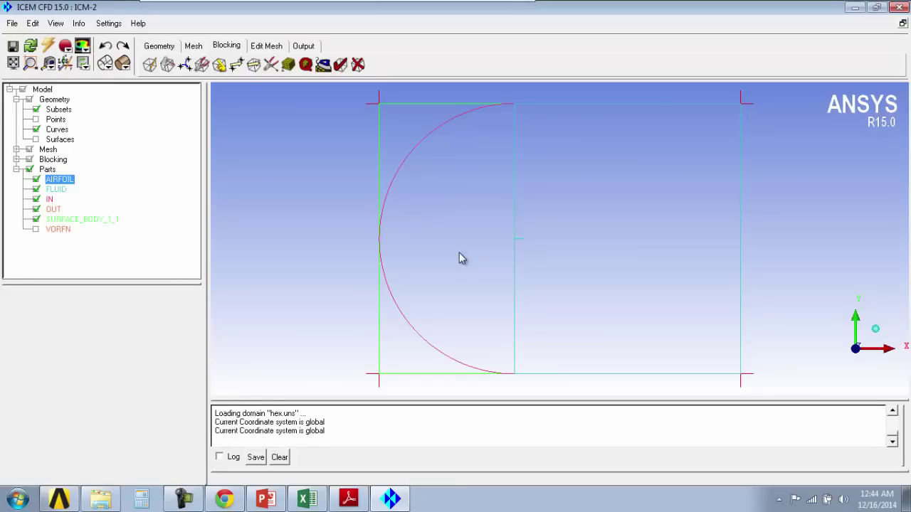
Step: Try auto-associating the blocking with the geometry using Snap Project Vertices, and undo it
right_click_drag(459, 169, 462, 222)
middle_click_drag(504, 194, 441, 178)
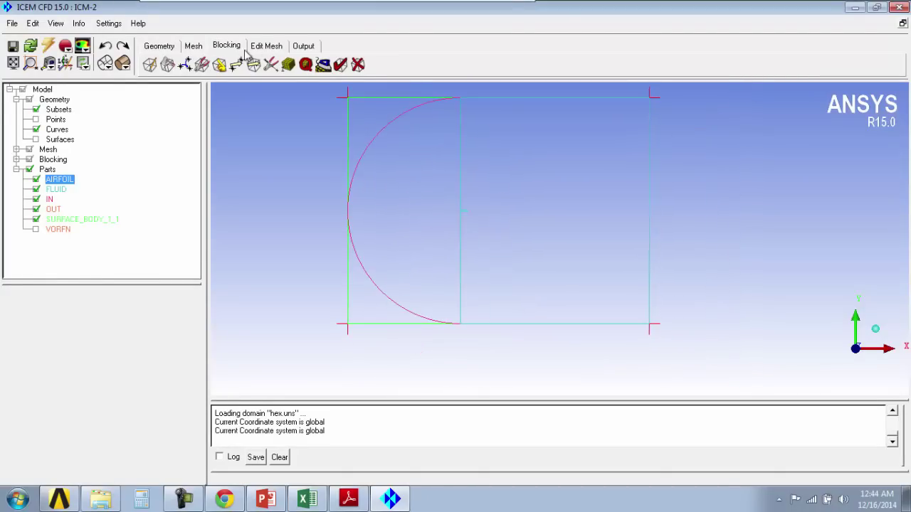
left_click(220, 65)
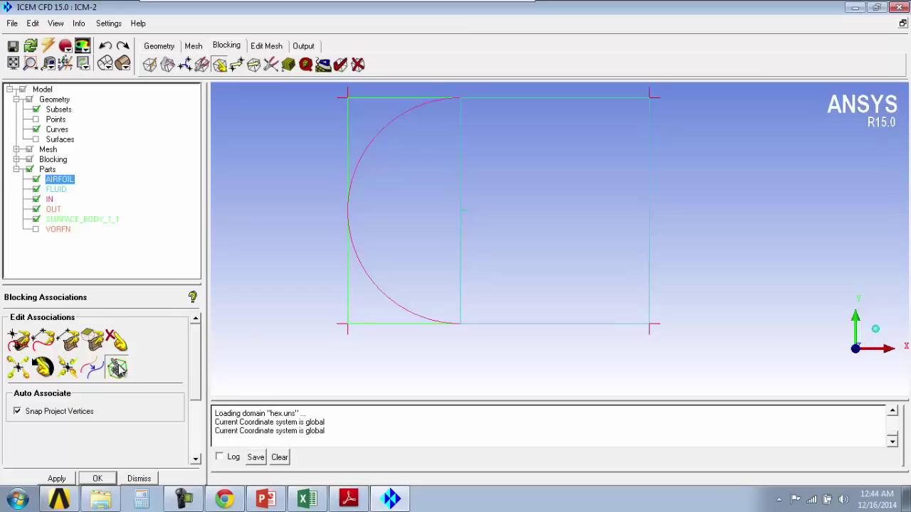
left_click(57, 479)
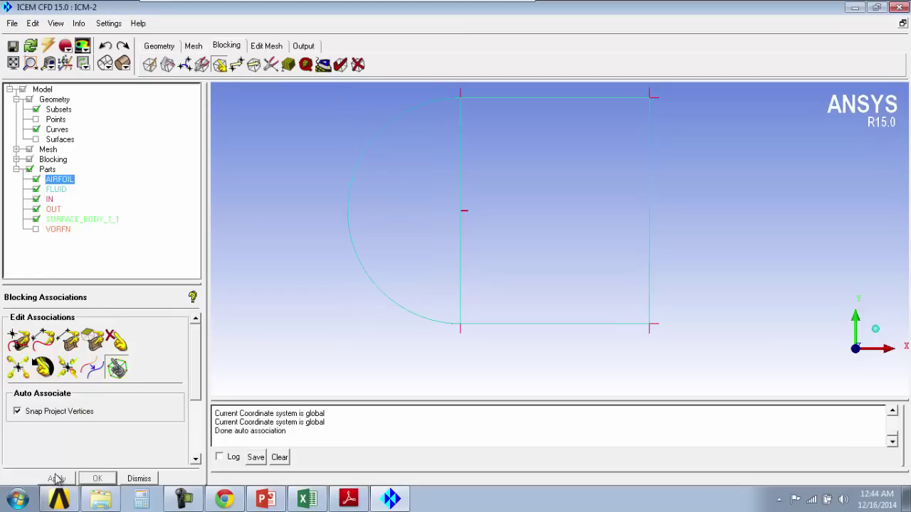
left_click(105, 48)
Step: Hide the SURFACE_BODY_1_1 part and the mesh display
scroll(363, 165, "up", 2)
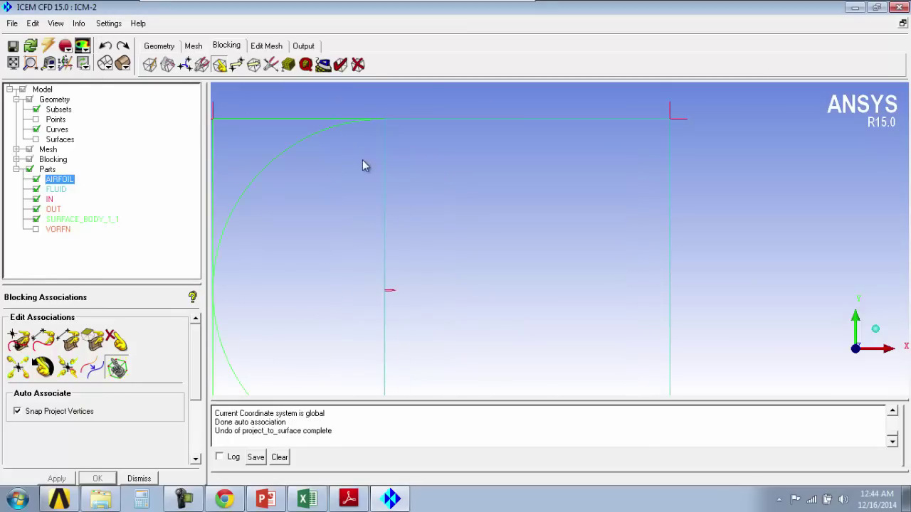
left_click(37, 219)
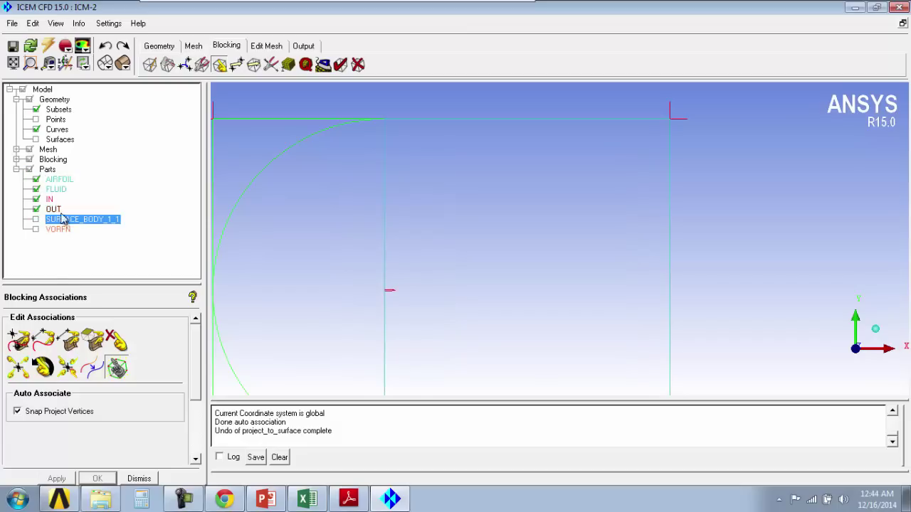
left_click(17, 150)
left_click(29, 151)
scroll(261, 227, "down", 5)
Step: Disassociate the block's two inlet-side corner vertices from the geometry
left_click(220, 64)
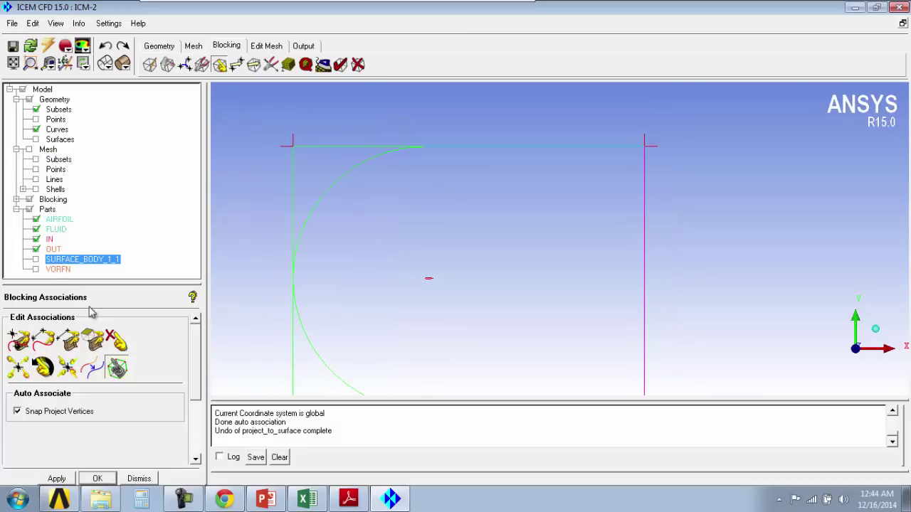
left_click(117, 341)
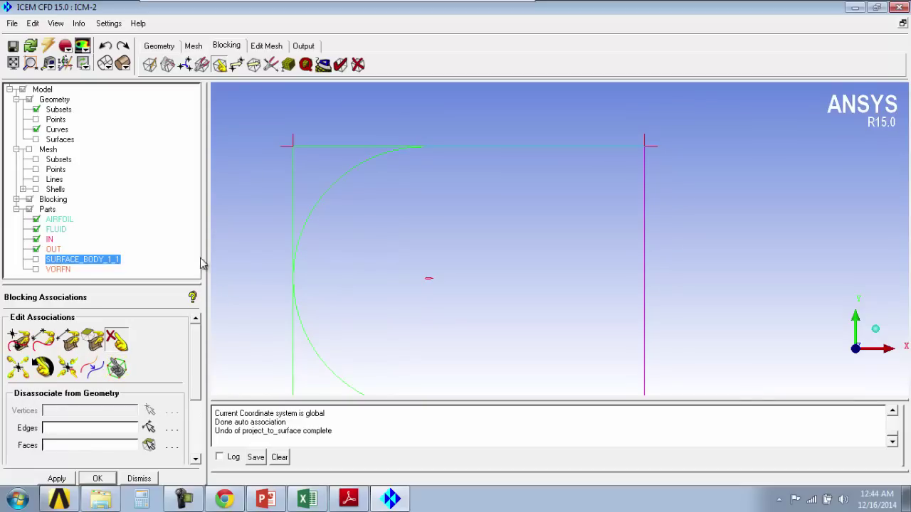
scroll(317, 187, "down", 2)
scroll(344, 327, "down", 1)
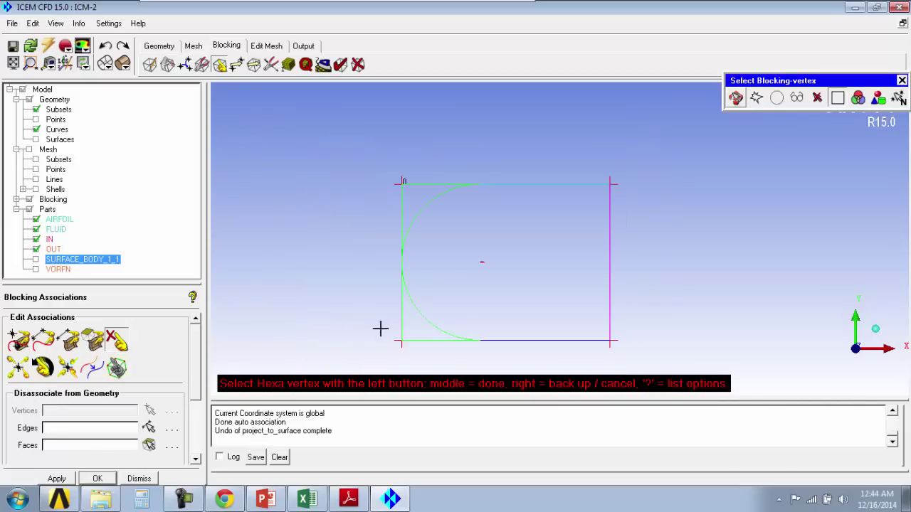
middle_click(387, 340)
Step: Associate the two inlet-side block vertices with the inlet curves: the arc and the upper and lower straight lines
left_click(19, 341)
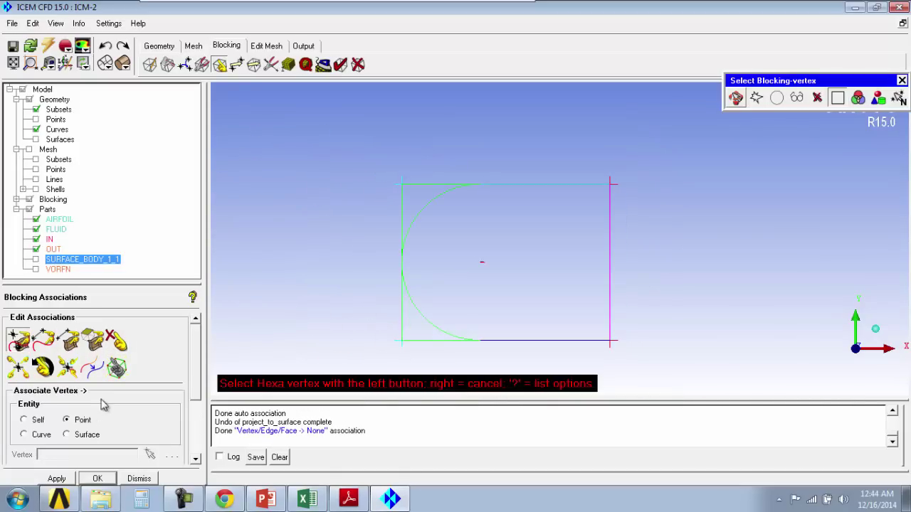
left_click(41, 435)
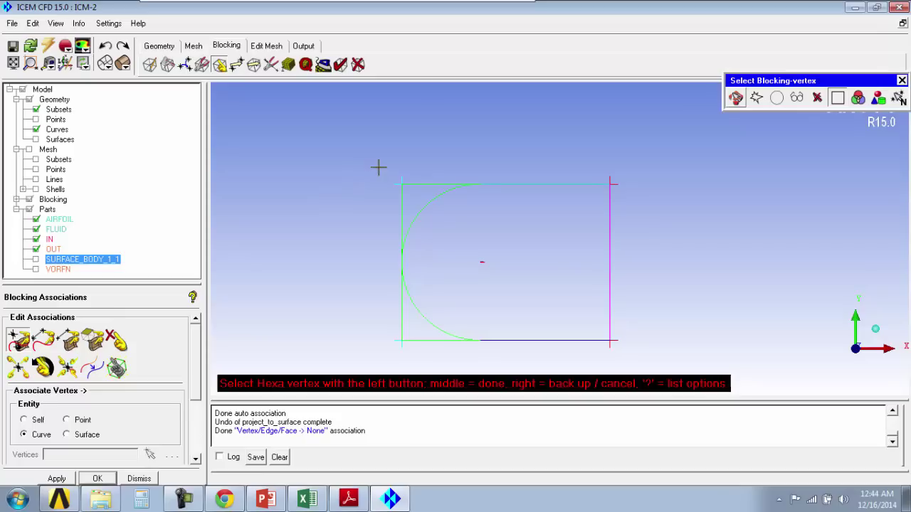
left_click_drag(375, 324, 407, 360)
middle_click(335, 258)
scroll(336, 258, "down", 1)
left_click(485, 211)
left_click(502, 197)
left_click(517, 317)
middle_click(514, 279)
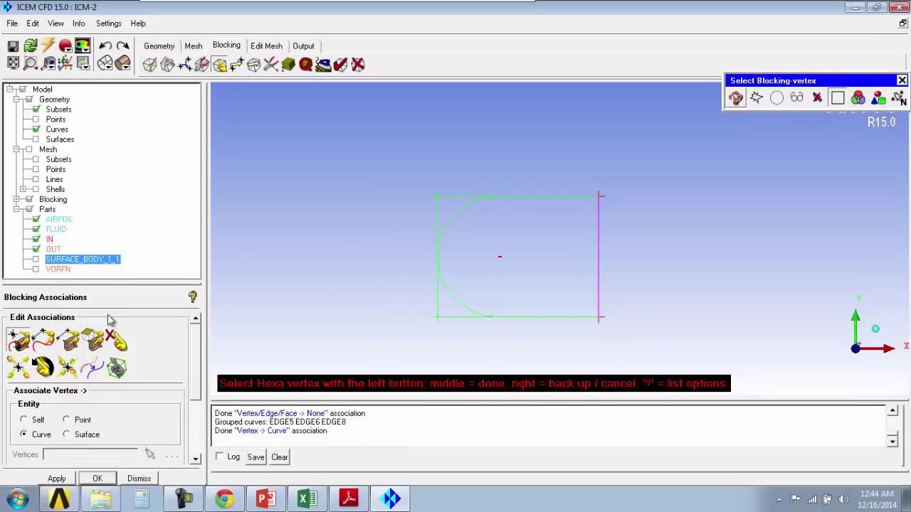
Step: Associate the block's upper, inlet-side and lower edges with the grouped inlet curve
left_click(44, 341)
left_click(484, 198)
left_click(441, 216)
left_click(503, 317)
middle_click(500, 286)
left_click(476, 304)
middle_click(490, 215)
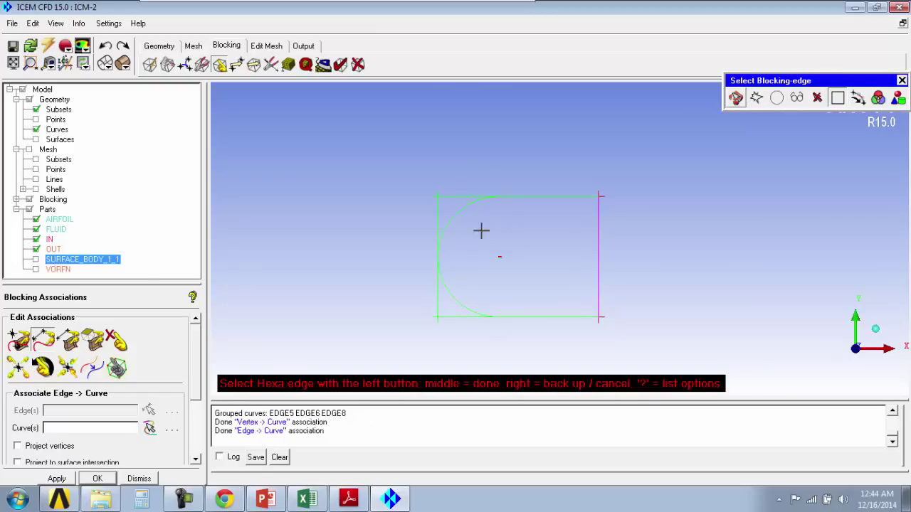
Step: Associate the block's vertical outlet-side edge with the outlet curve
left_click(588, 217)
middle_click(592, 221)
left_click(596, 220)
middle_click(602, 223)
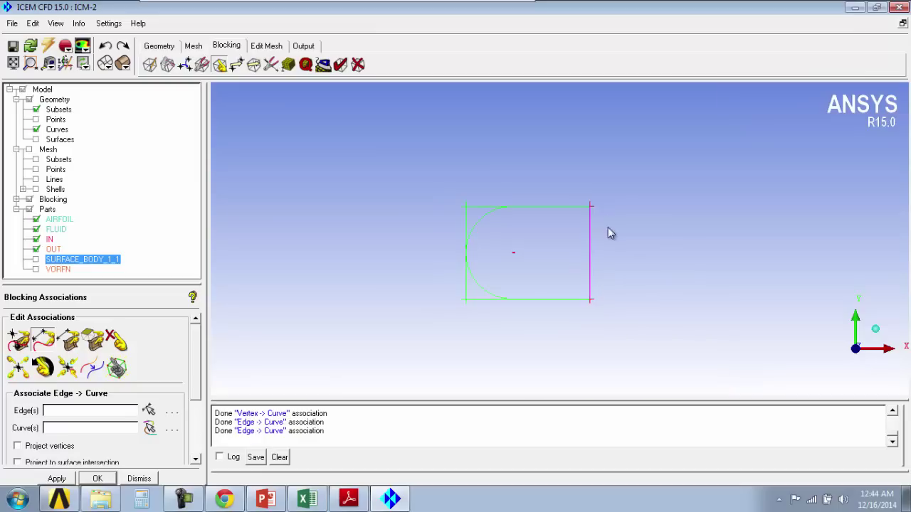
Step: Turn on the geometry points and try to associate the block's upper outlet vertex with a point
left_click(36, 119)
left_click(18, 340)
left_click(98, 421)
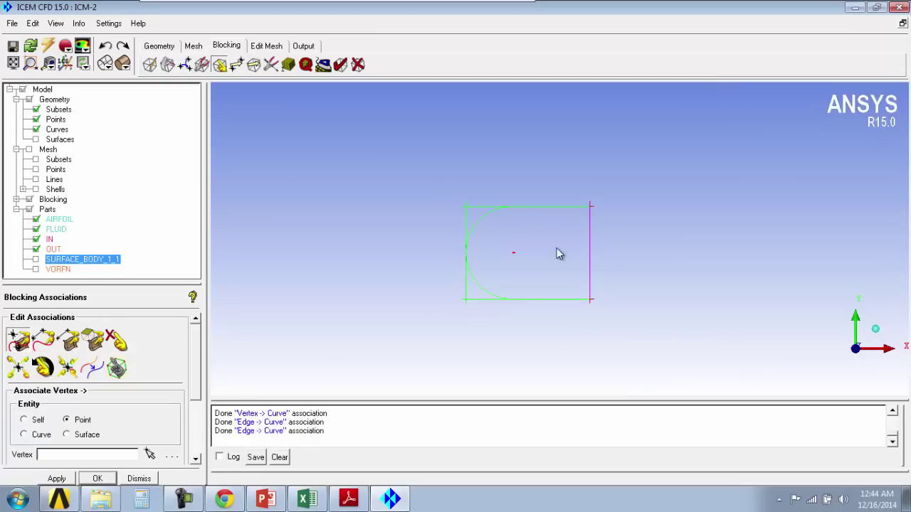
left_click(150, 454)
left_click(598, 202)
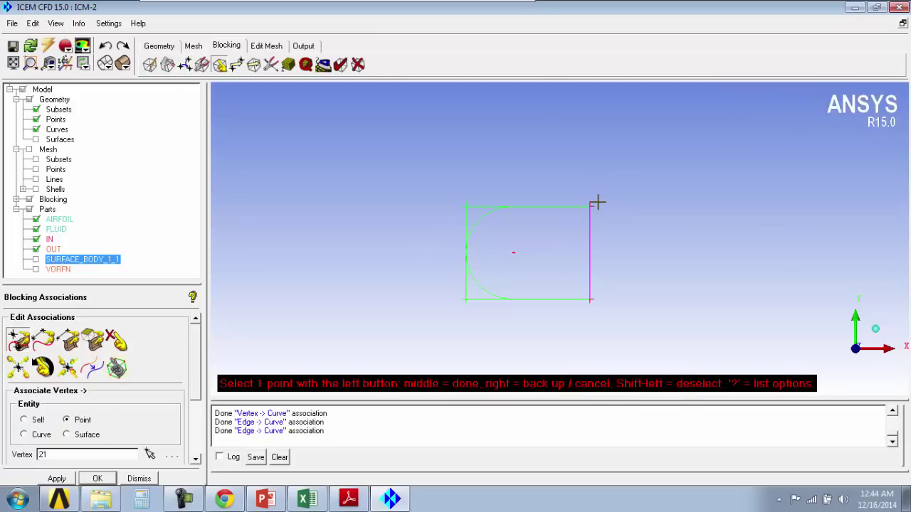
middle_click(611, 213)
scroll(605, 199, "up", 5)
middle_click_drag(598, 292, 510, 244)
scroll(502, 253, "up", 2)
scroll(427, 263, "down", 2)
Step: Create a part named "pts" from all geometry points, excluding curves, surfaces and bodies from the selection
left_click(36, 260)
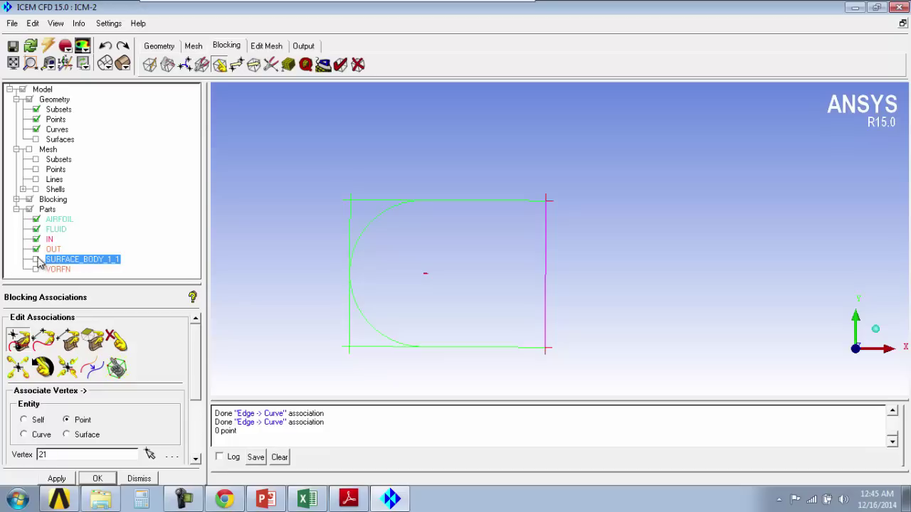
right_click(47, 209)
left_click(68, 218)
left_click_drag(73, 324, 17, 320)
type("r")
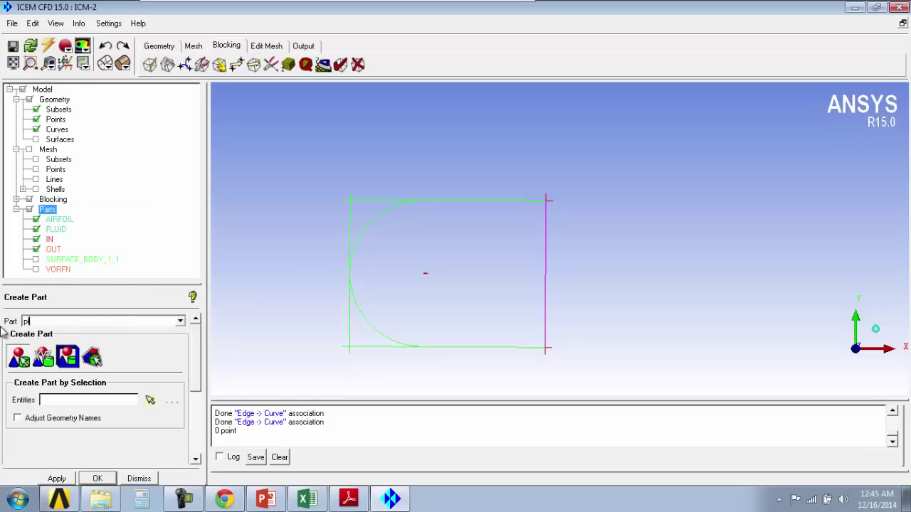
type("ts")
left_click(20, 358)
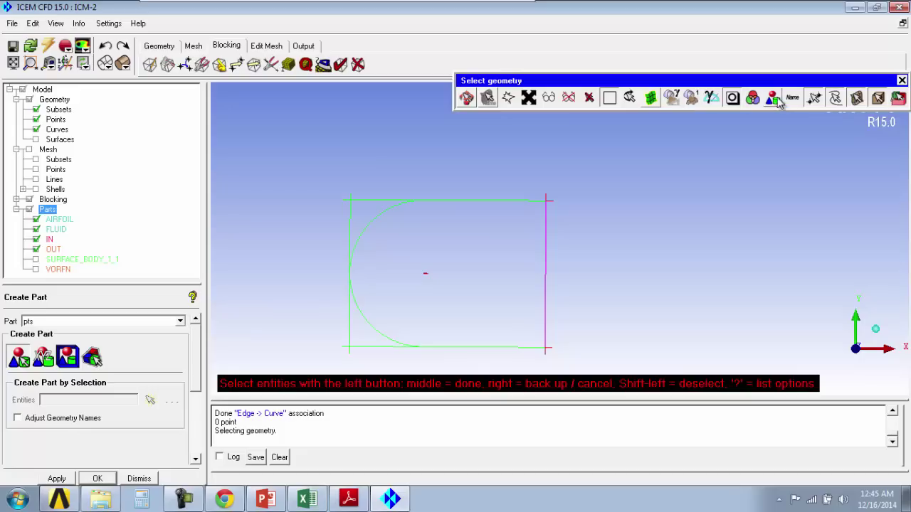
left_click(835, 98)
left_click(854, 98)
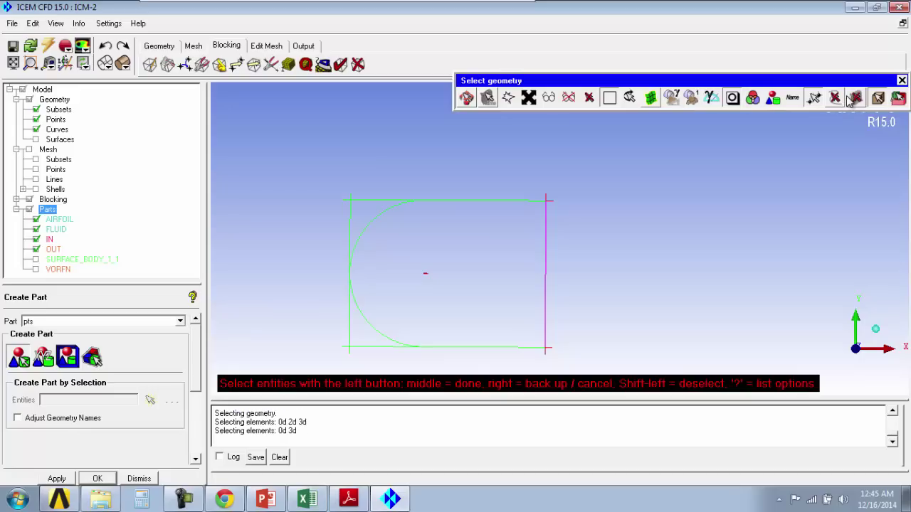
left_click(879, 98)
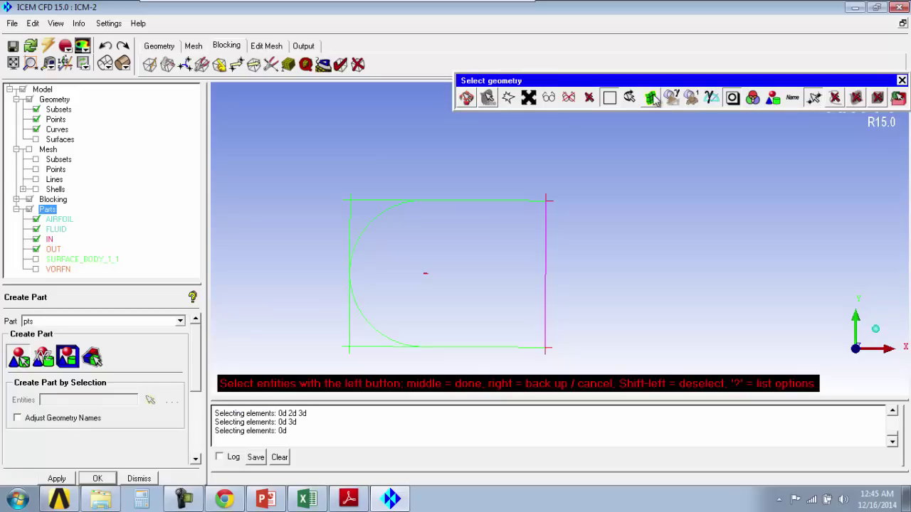
left_click(528, 97)
middle_click(497, 129)
scroll(442, 123, "up", 1)
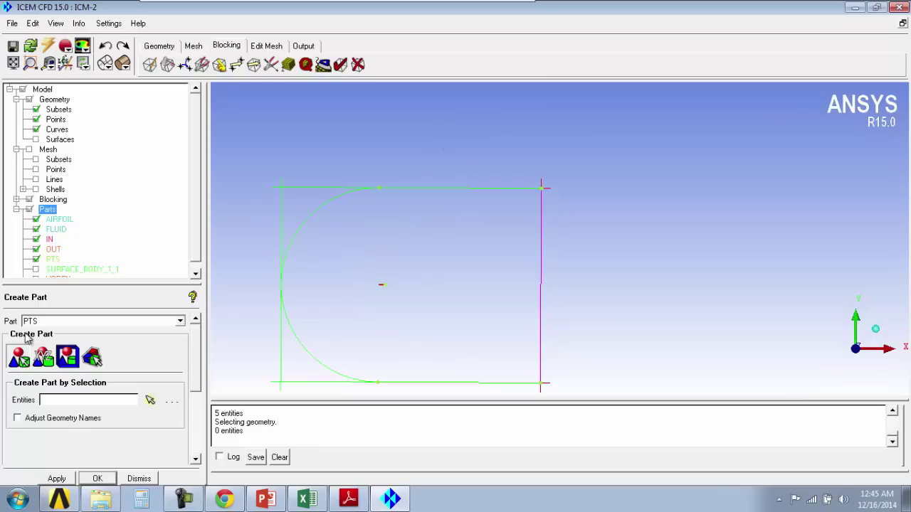
Step: Associate the block's upper and lower outlet vertices with the corresponding corner points of the domain
left_click(219, 64)
left_click(19, 342)
left_click(542, 187)
left_click(545, 191)
scroll(570, 334, "down", 1)
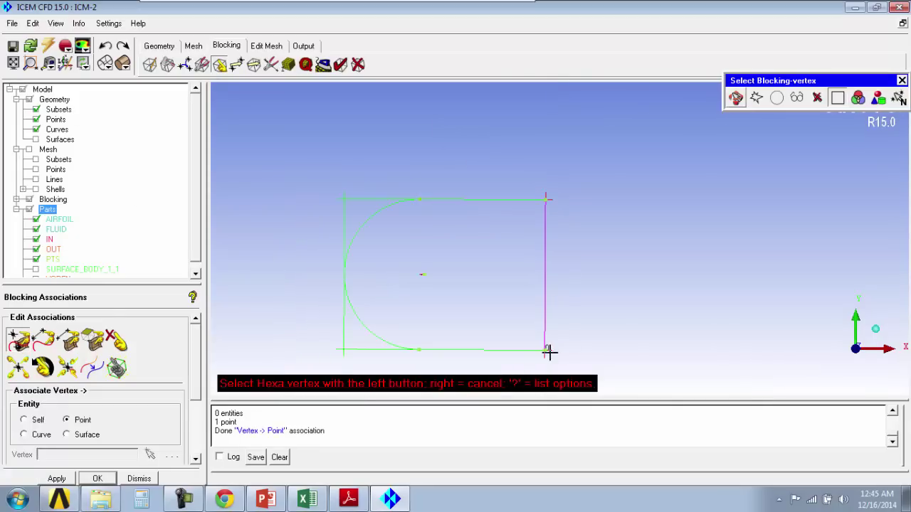
left_click(546, 349)
left_click(548, 351)
scroll(596, 309, "down", 1)
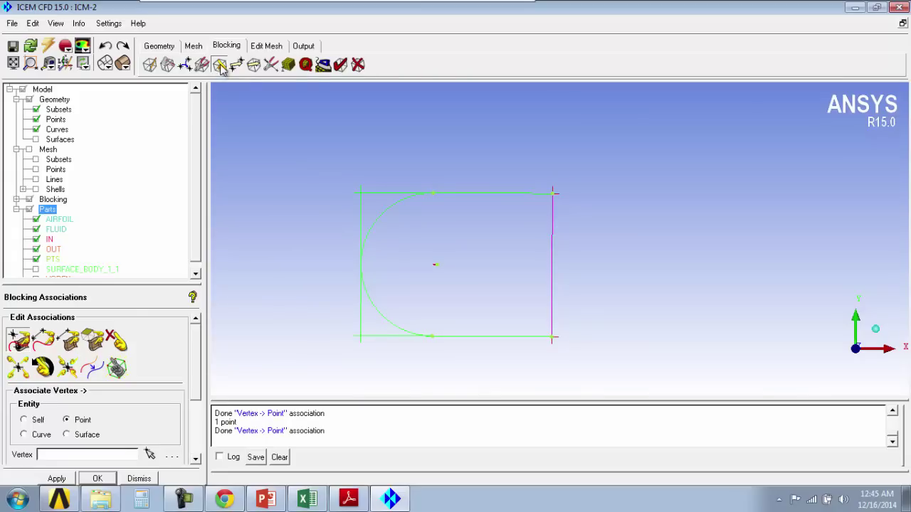
Step: Snap all visible block vertices onto their associated geometry
left_click(68, 367)
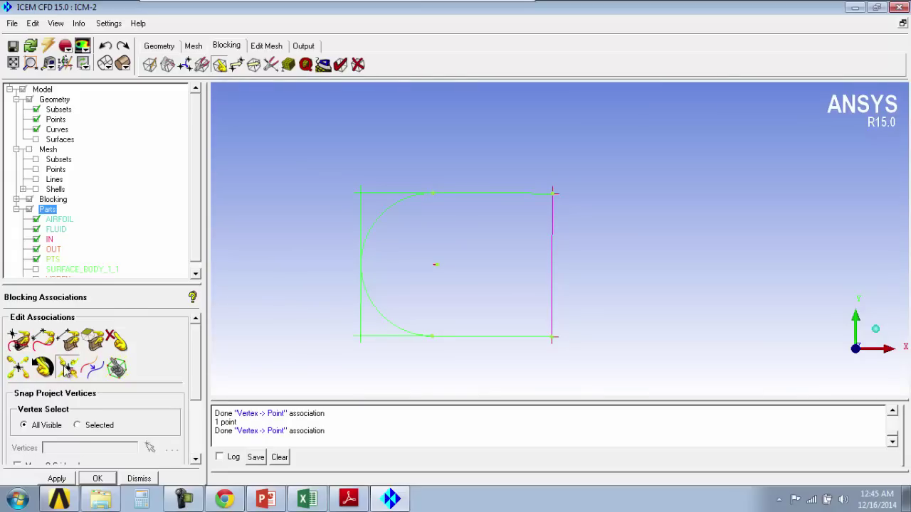
left_click(89, 427)
left_click(57, 479)
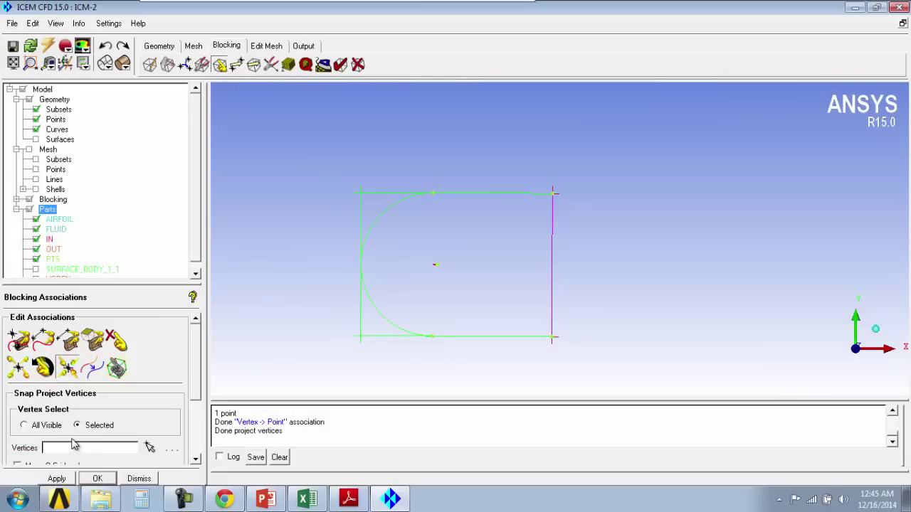
left_click(35, 426)
left_click(57, 479)
left_click_drag(425, 299, 311, 171)
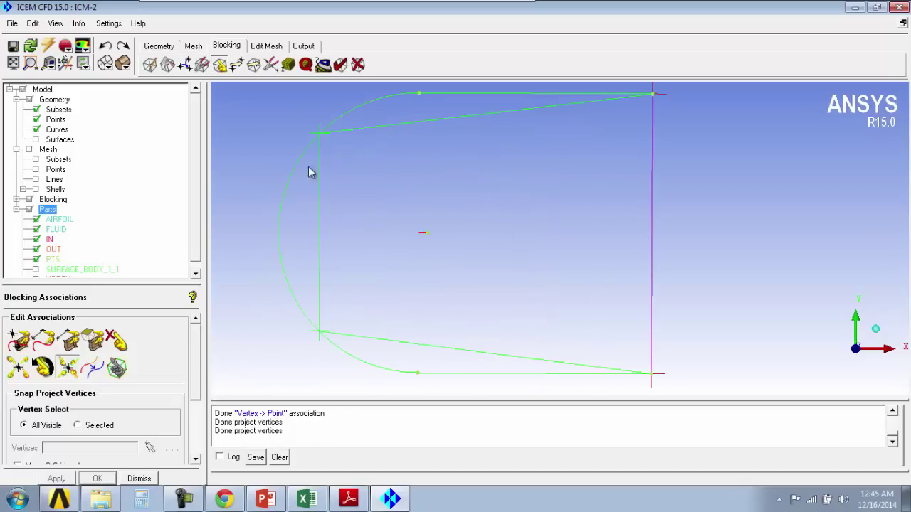
Step: Split the block with an O-grid, selecting the whole block and its outlet edge
left_click(166, 65)
left_click(43, 340)
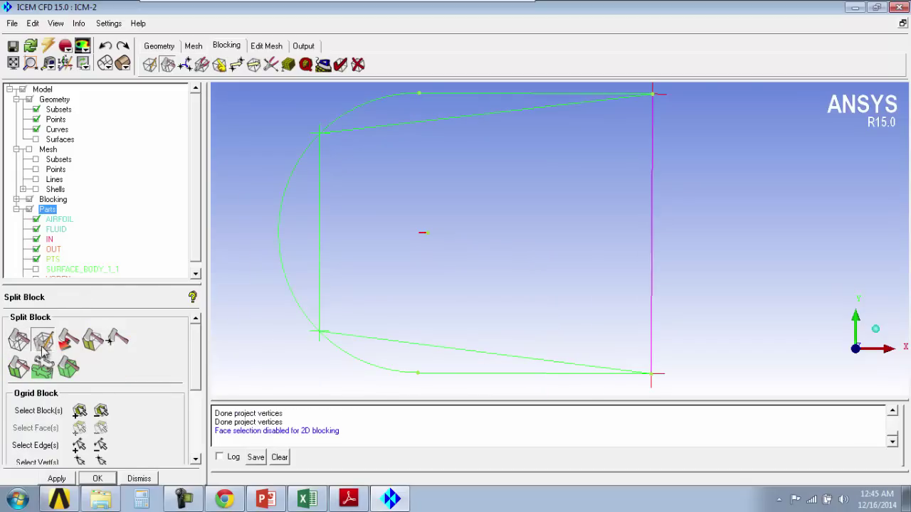
left_click(80, 411)
left_click(496, 222)
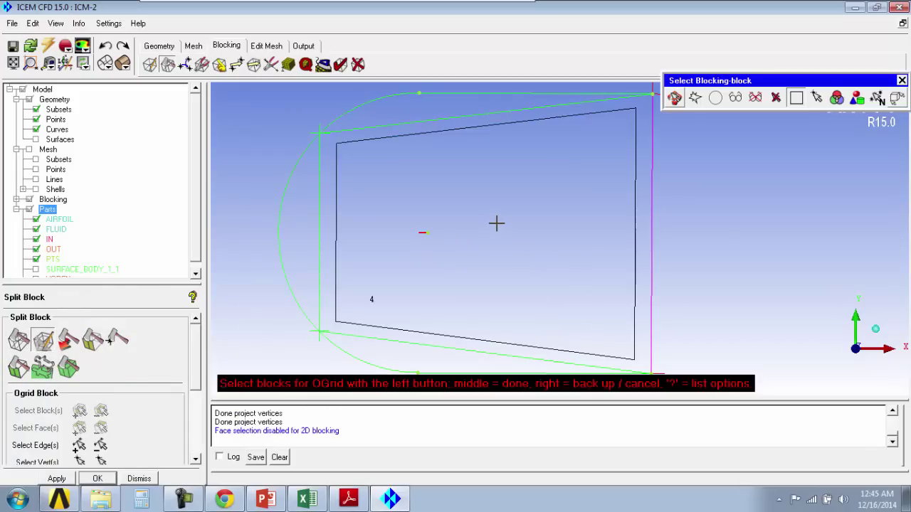
middle_click(496, 222)
left_click(79, 446)
left_click(654, 219)
middle_click(713, 236)
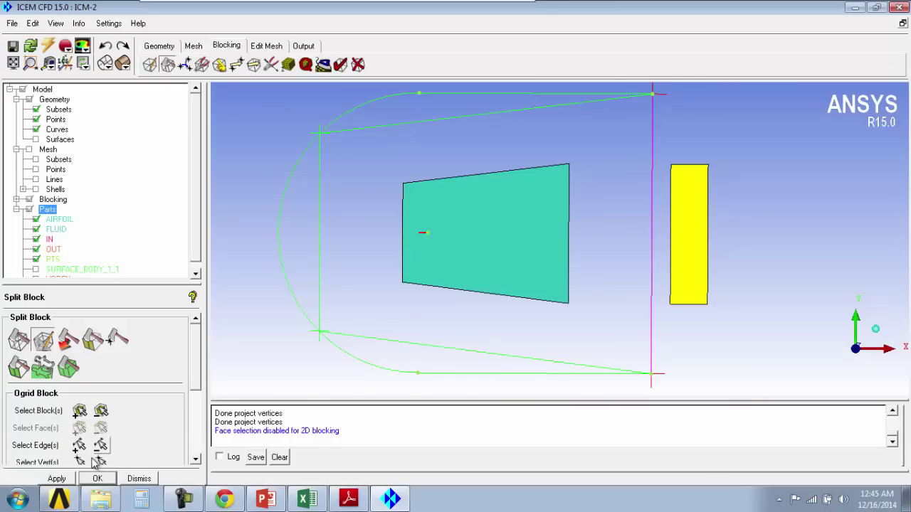
left_click_drag(197, 372, 203, 406)
left_click(57, 479)
scroll(489, 205, "up", 4)
scroll(523, 163, "up", 3)
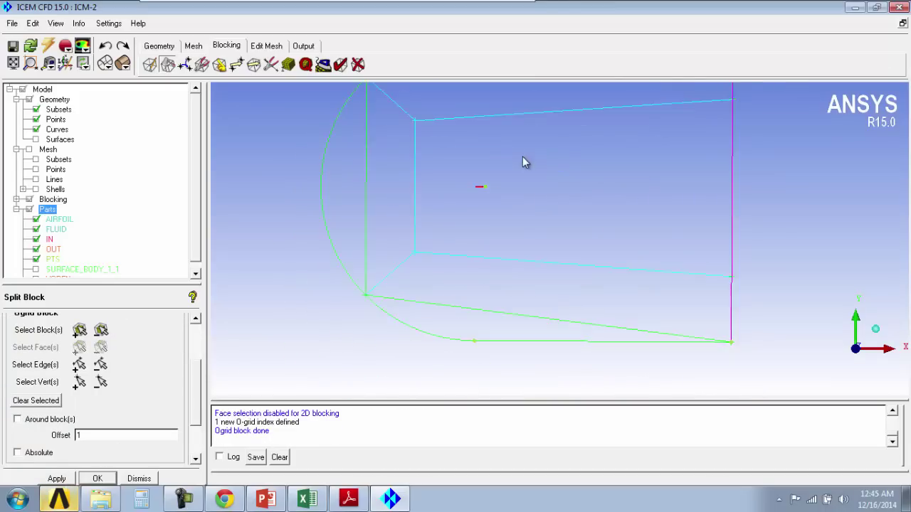
Step: Move the inner O-grid vertices close around the airfoil and the two inner outlet vertices towards the domain centreline
left_click(235, 64)
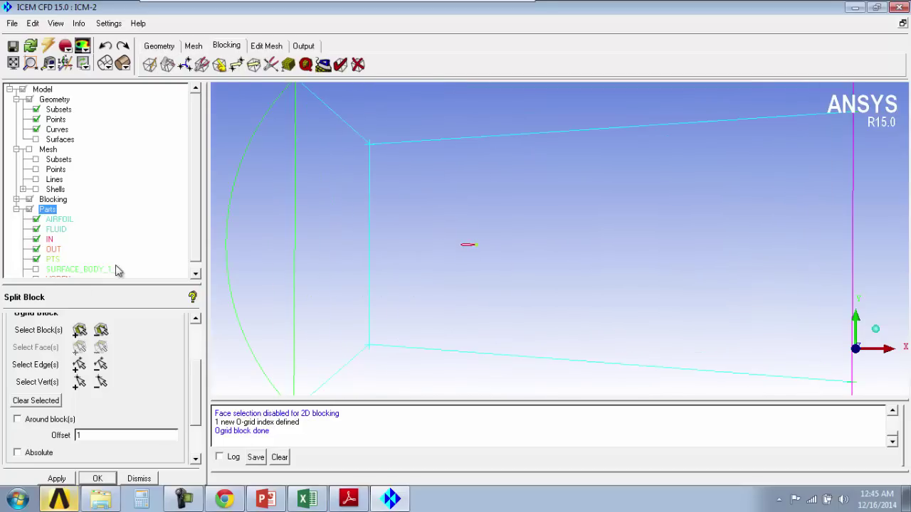
left_click_drag(368, 144, 466, 246)
left_click_drag(368, 344, 466, 248)
scroll(560, 243, "down", 2)
left_click_drag(733, 169, 734, 205)
left_click_drag(734, 318, 738, 274)
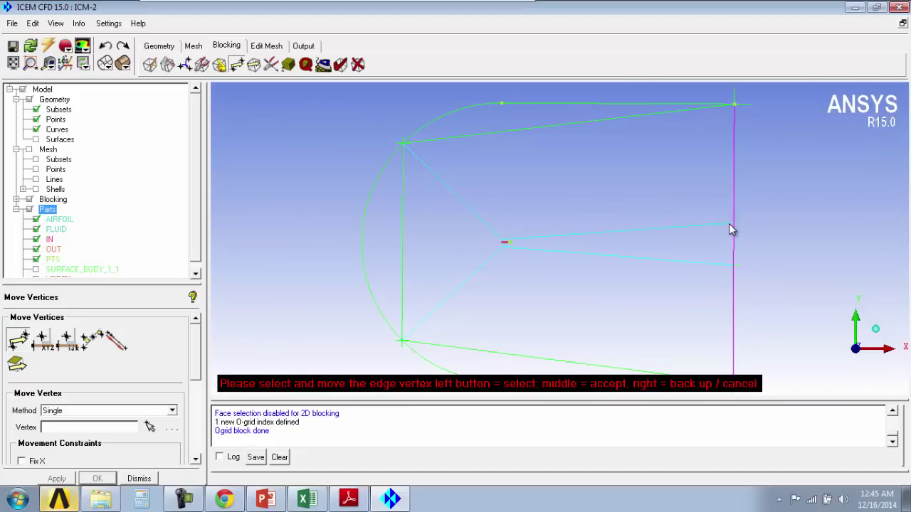
middle_click(740, 266)
Step: Split the blocking at the airfoil's trailing edge, across the upper inner edge of the O-grid
scroll(591, 318, "up", 3)
middle_click_drag(488, 227, 577, 171)
scroll(621, 194, "up", 2)
middle_click_drag(621, 194, 429, 177)
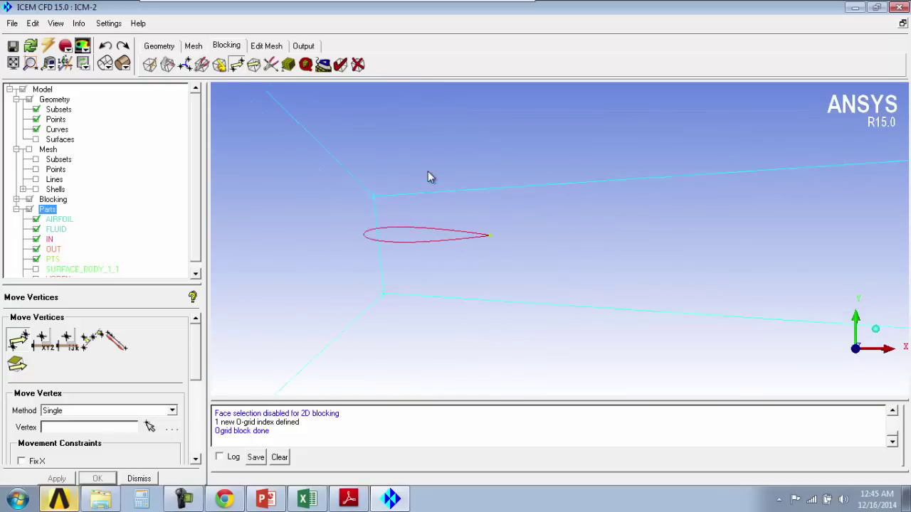
left_click(168, 64)
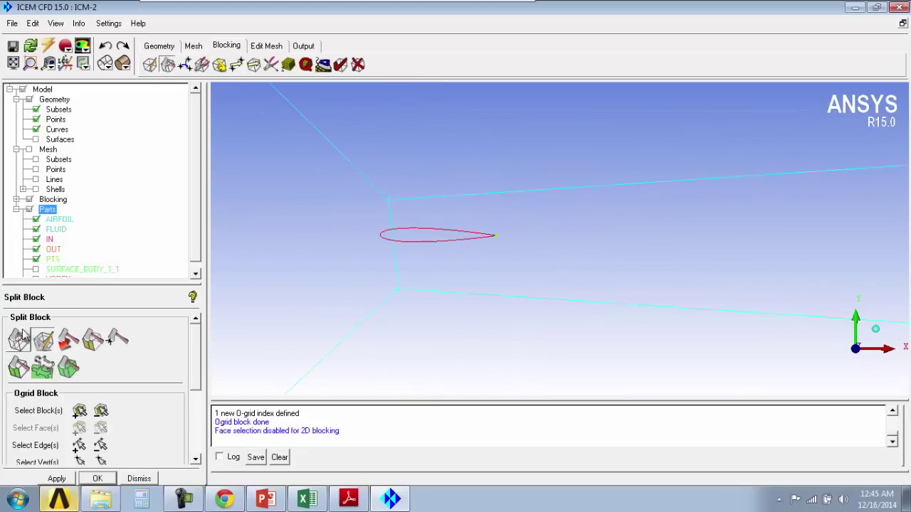
left_click(18, 340)
mouse_move(502, 192)
left_mouse_down()
mouse_move(508, 197)
mouse_move(494, 208)
left_mouse_up()
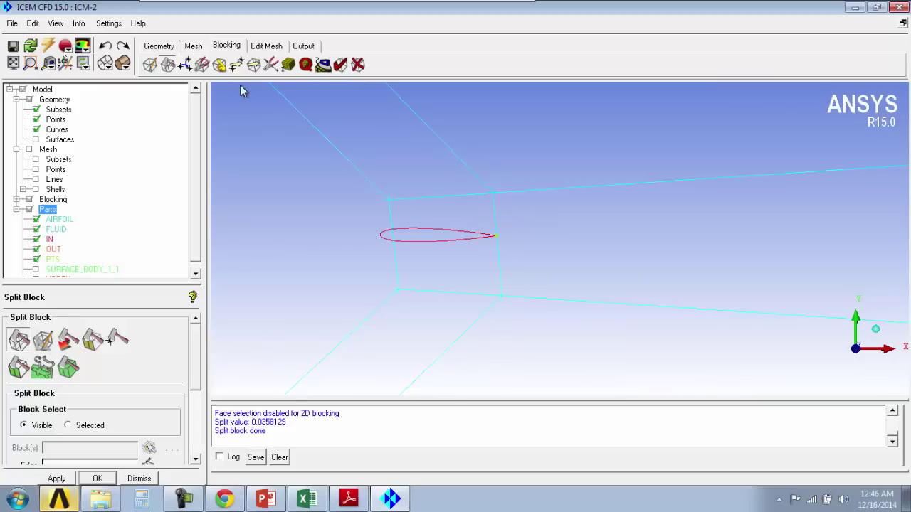
Step: Collapse wake block 17 behind the airfoil, using the vertical edge at the trailing edge as the collapse direction
left_click(220, 64)
left_click(184, 64)
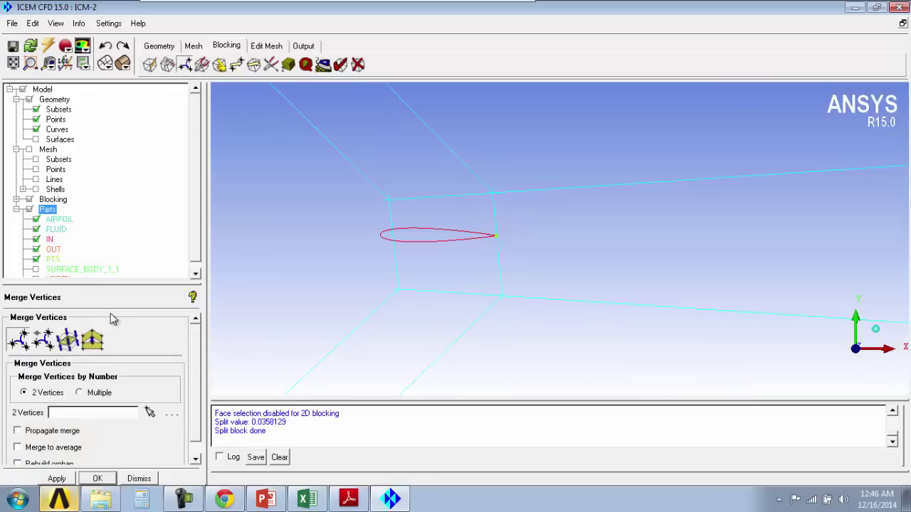
left_click(66, 340)
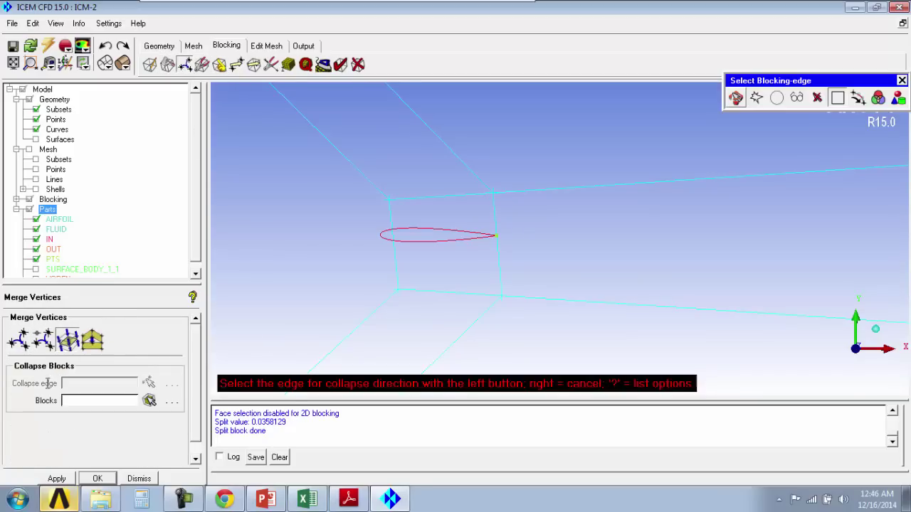
left_click(495, 249)
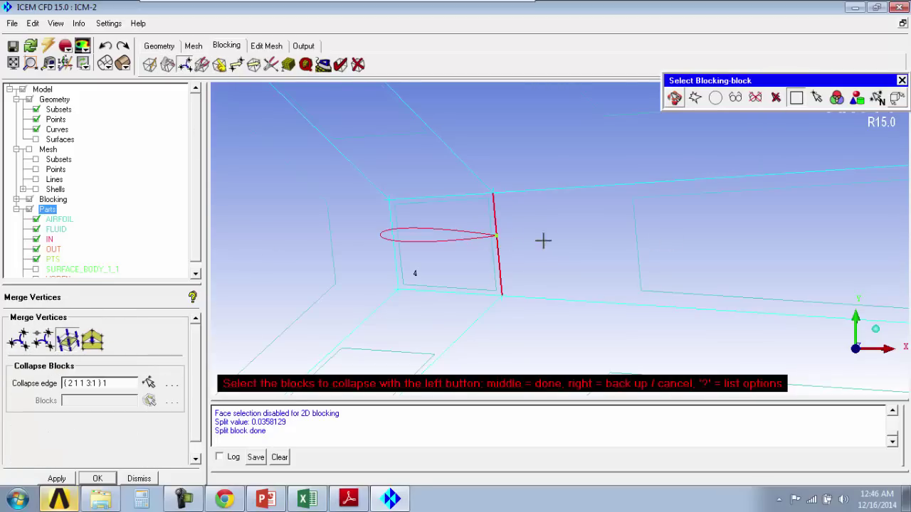
scroll(657, 243, "down", 6)
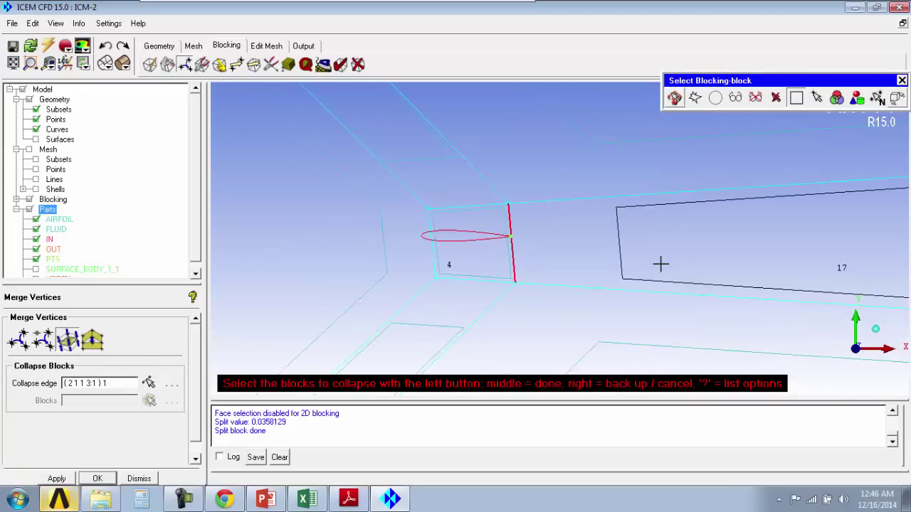
scroll(522, 260, "down", 3)
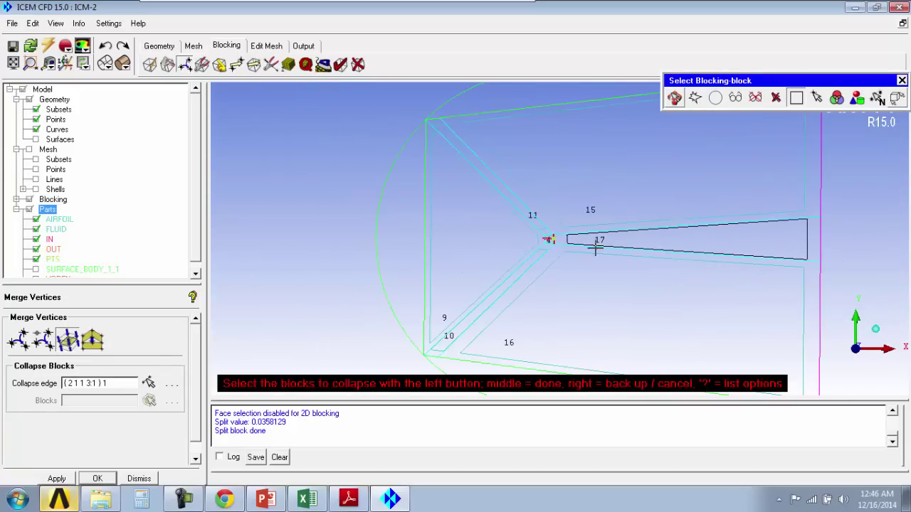
scroll(633, 241, "up", 5)
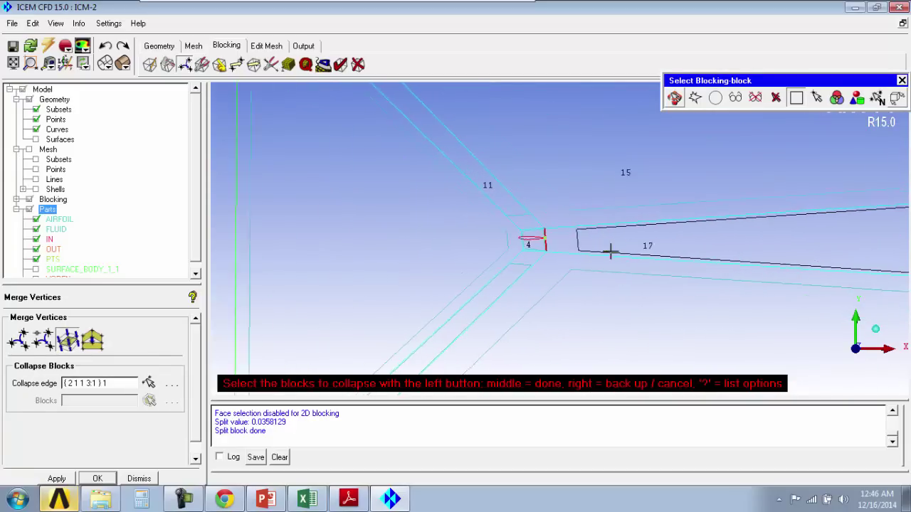
middle_click(701, 246)
middle_click(573, 285)
Step: Move the split's upper and lower outer vertices to the downstream ends of the inlet arc, shifting the upper one slightly downstream
scroll(560, 283, "down", 2)
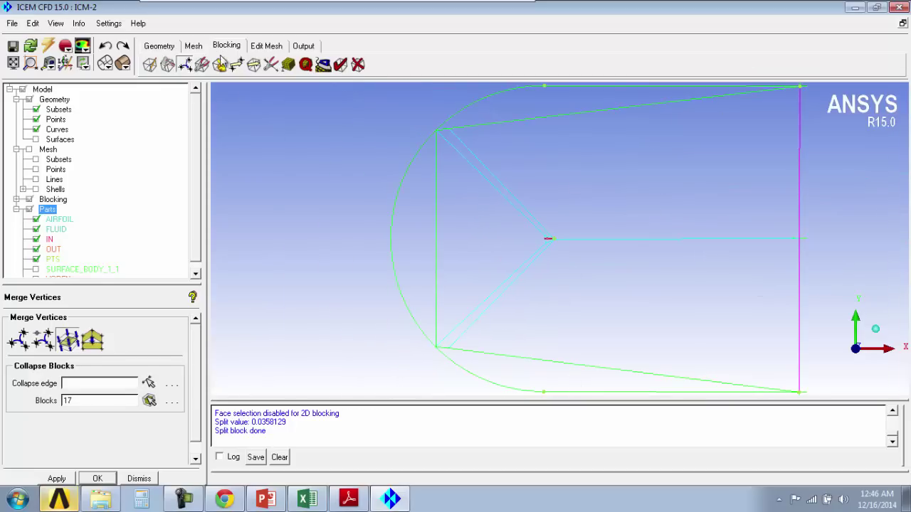
left_click(237, 64)
left_click(21, 338)
left_click_drag(437, 130, 544, 114)
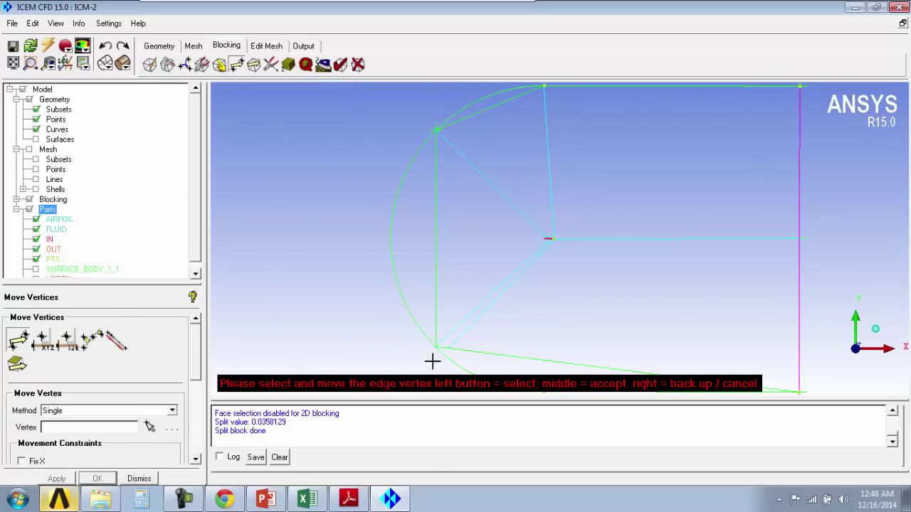
left_click_drag(440, 359, 554, 403)
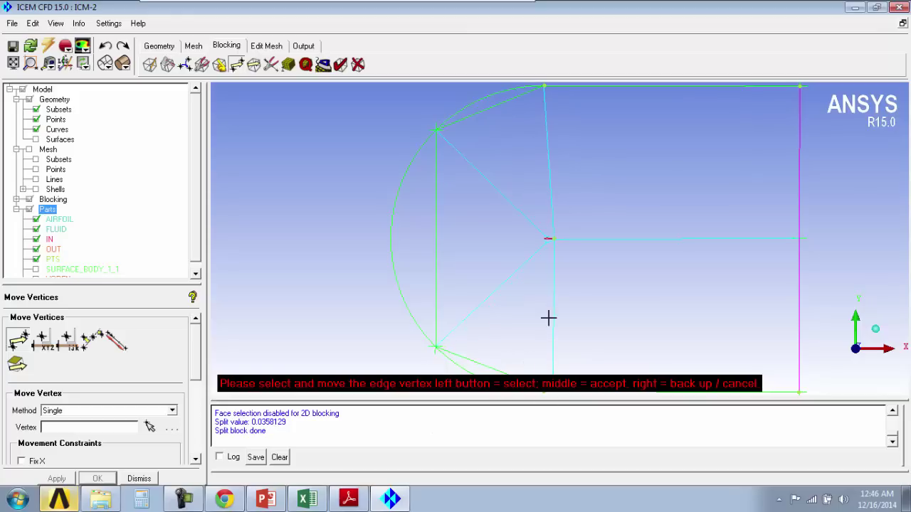
left_click_drag(546, 94, 560, 94)
middle_click(590, 217)
scroll(610, 205, "up", 7)
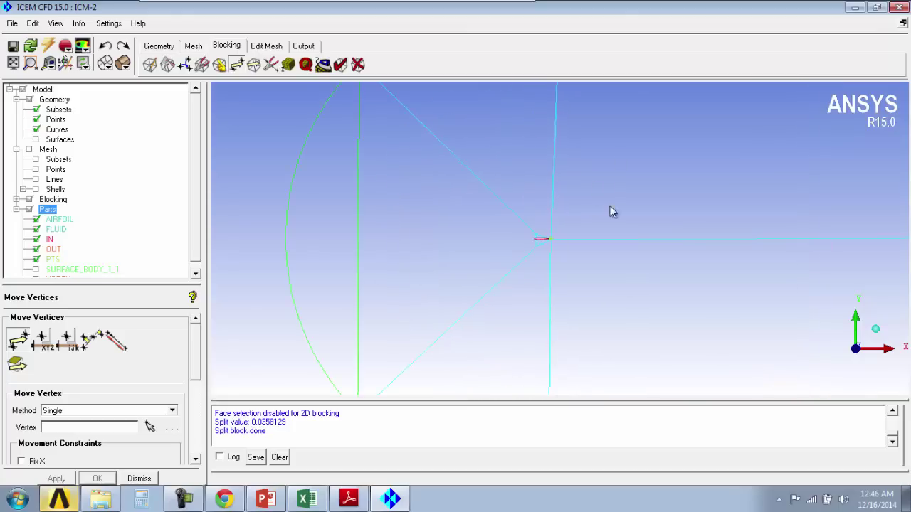
scroll(636, 235, "up", 3)
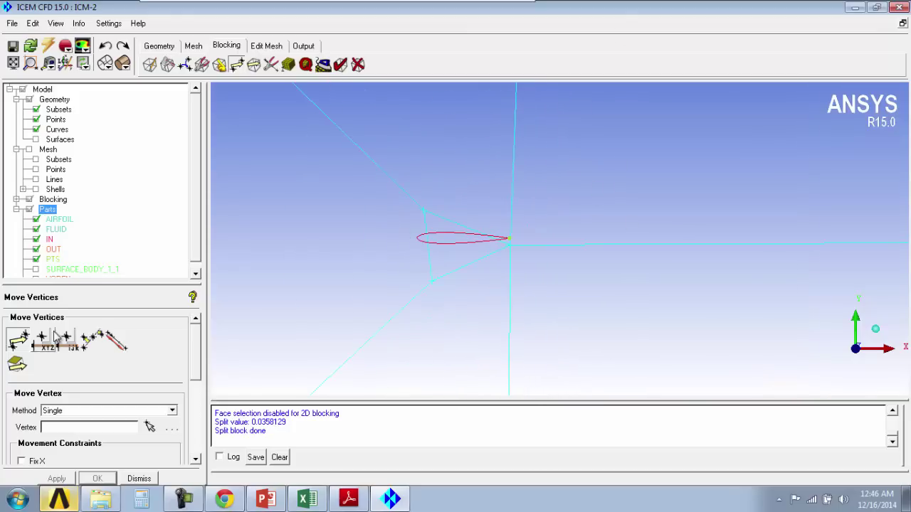
left_click(18, 366)
scroll(198, 367, "down", 4)
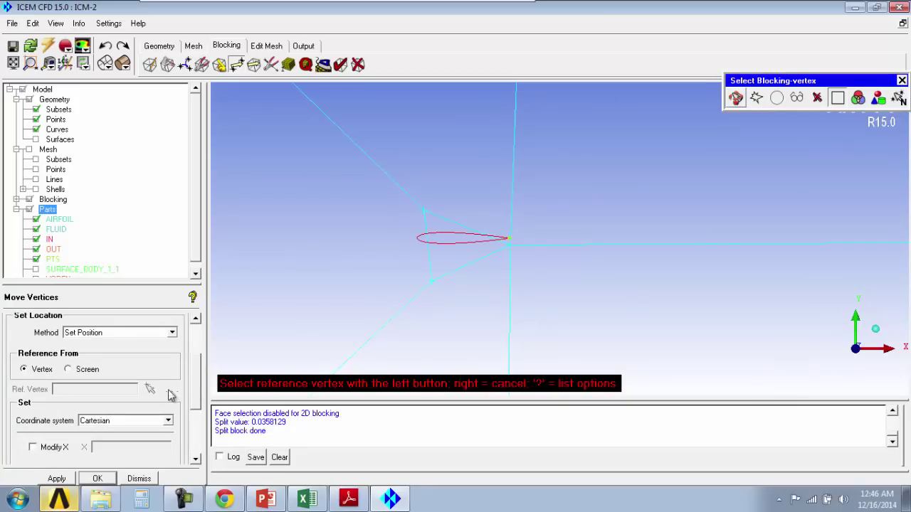
left_click(509, 246)
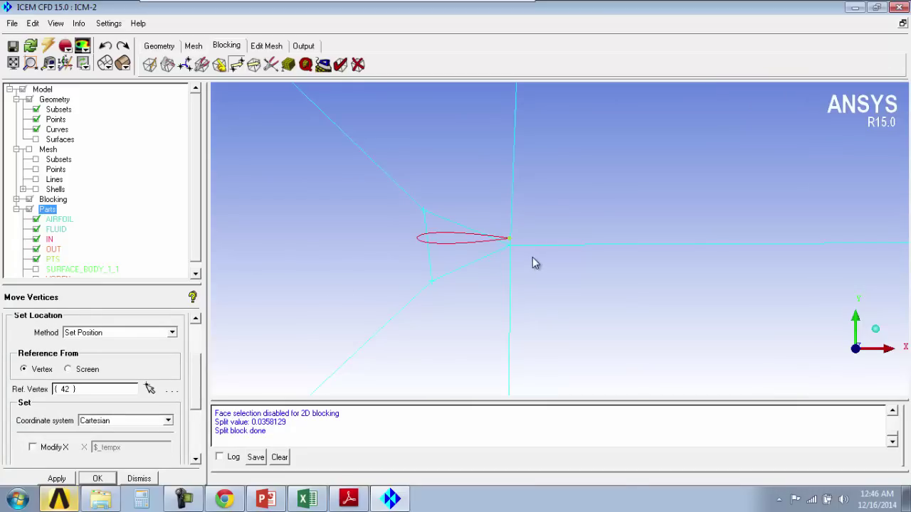
Step: Associate the collapsed block vertex behind the airfoil with the trailing-edge point
left_click(219, 64)
left_click(43, 340)
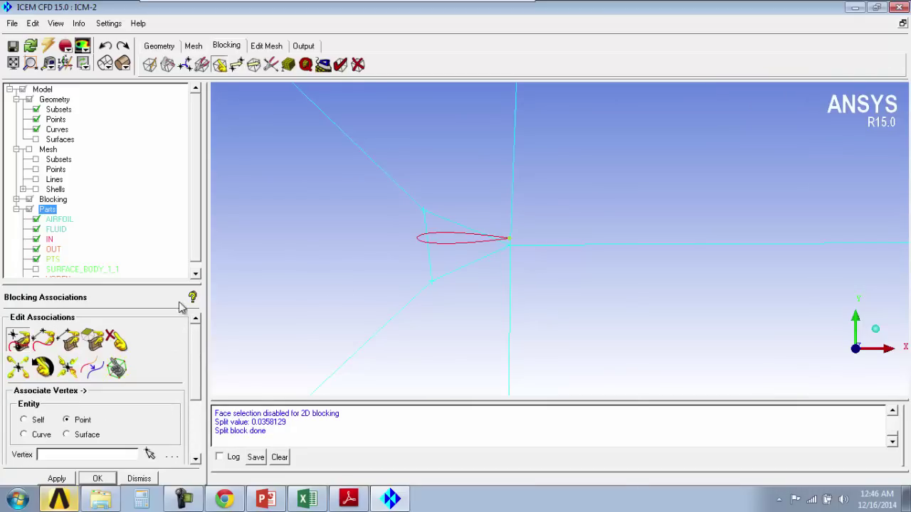
left_click(509, 246)
left_click(509, 239)
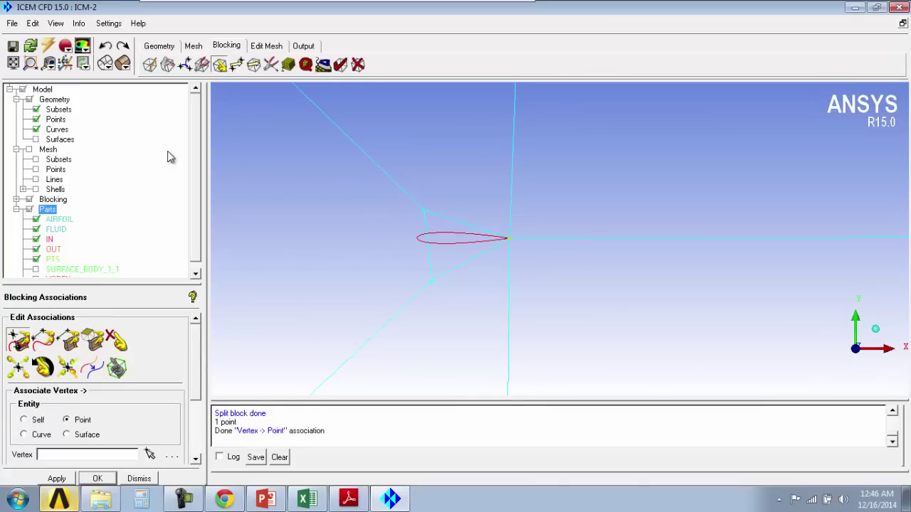
Step: Associate the three edges of the triangular block around the airfoil with the airfoil curve
left_click(42, 340)
left_click(427, 222)
left_click(422, 230)
left_click(452, 270)
middle_click(447, 246)
left_click(446, 246)
middle_click(438, 243)
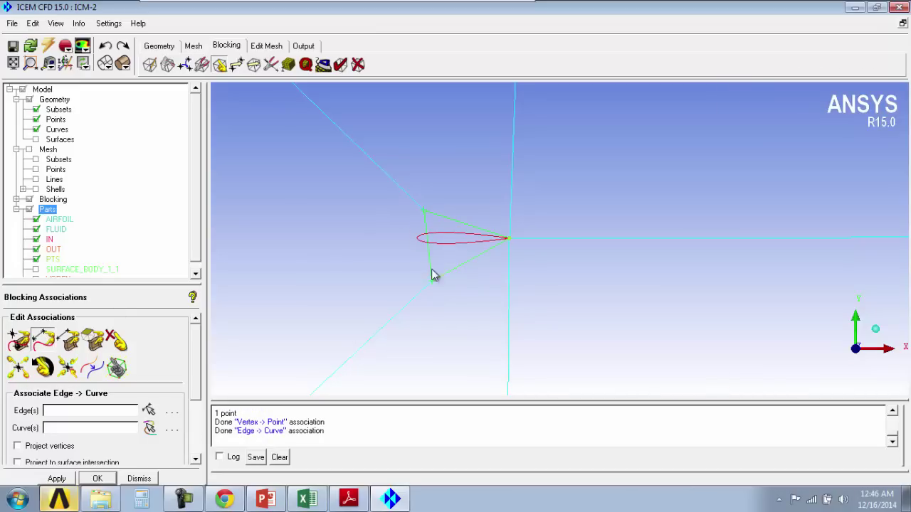
Step: Create a point on the airfoil curve at parameter 0.5 for the leading edge
left_click(163, 54)
left_click(150, 64)
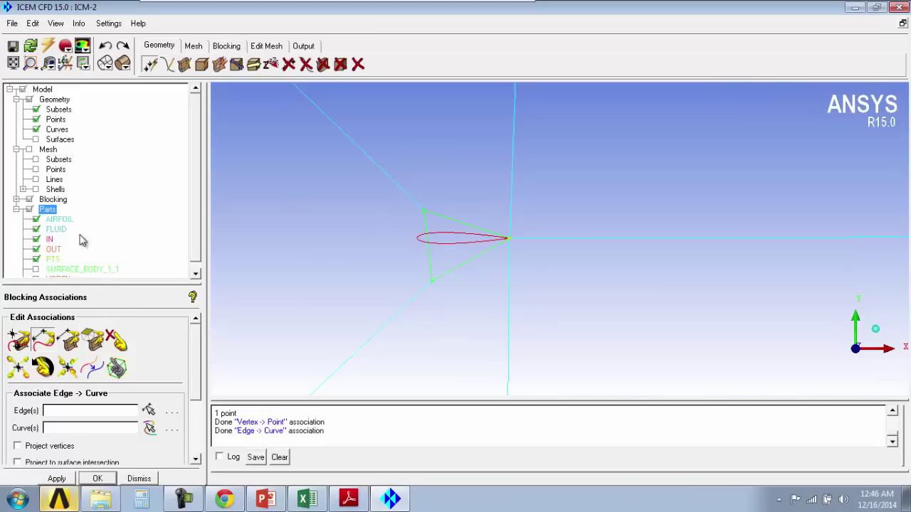
left_click(61, 402)
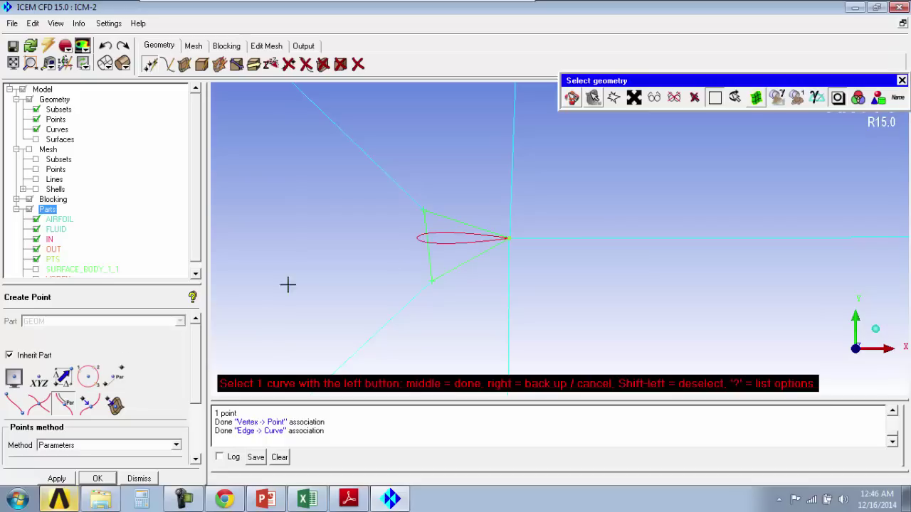
left_click(440, 238)
middle_click(384, 252)
Step: Segment the airfoil curve at the leading-edge point into upper and lower curves
scroll(391, 252, "up", 6)
middle_click_drag(331, 217, 598, 246)
right_click_drag(530, 268, 530, 180)
middle_click_drag(578, 253, 412, 274)
right_click_drag(443, 266, 445, 239)
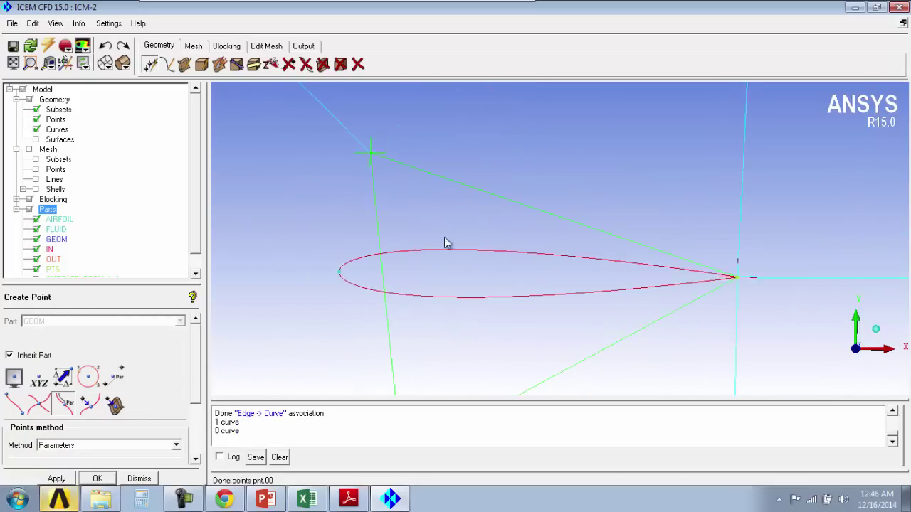
left_click(167, 64)
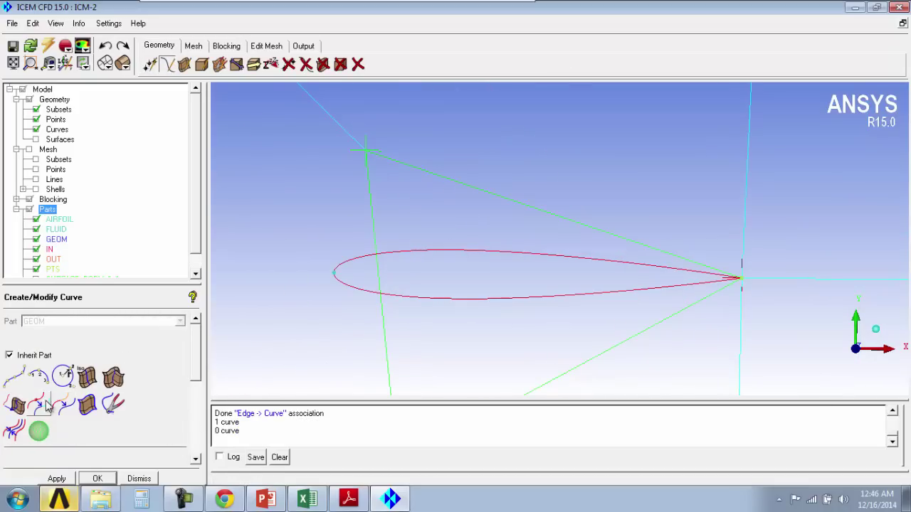
left_click(37, 404)
left_click(349, 266)
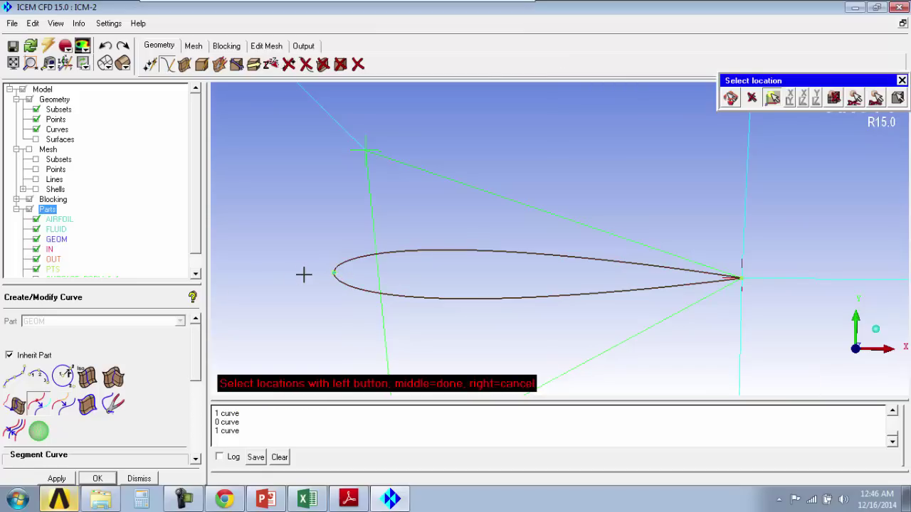
middle_click(299, 283)
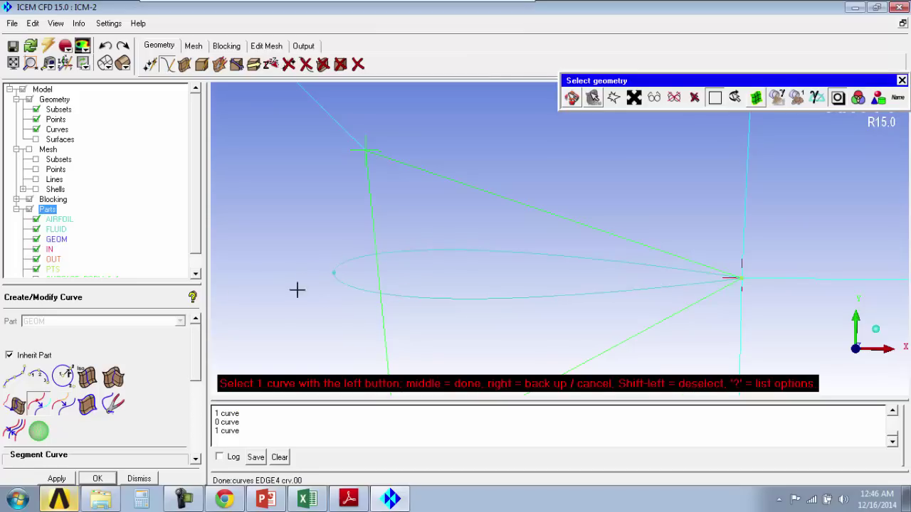
Step: Create a point on the upper airfoil curve at parameter 0.95, near the leading edge
left_click(152, 64)
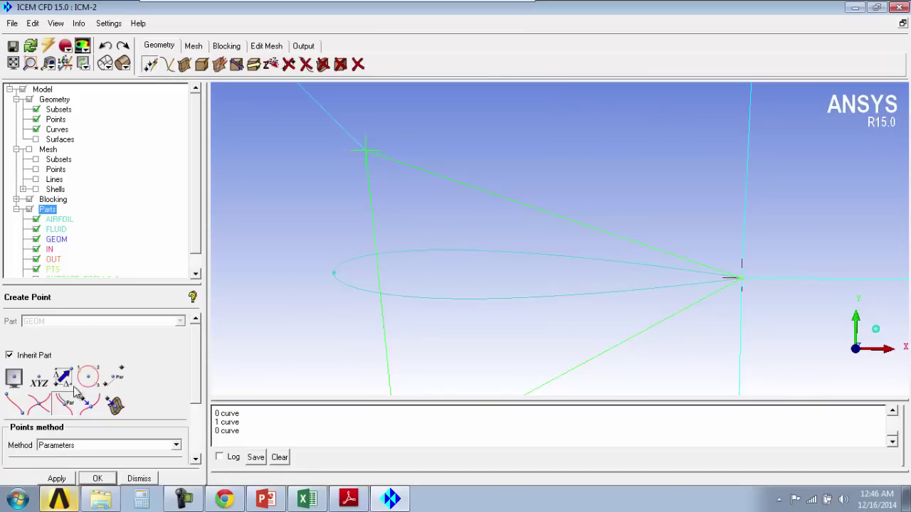
left_click(65, 403)
scroll(202, 352, "down", 3)
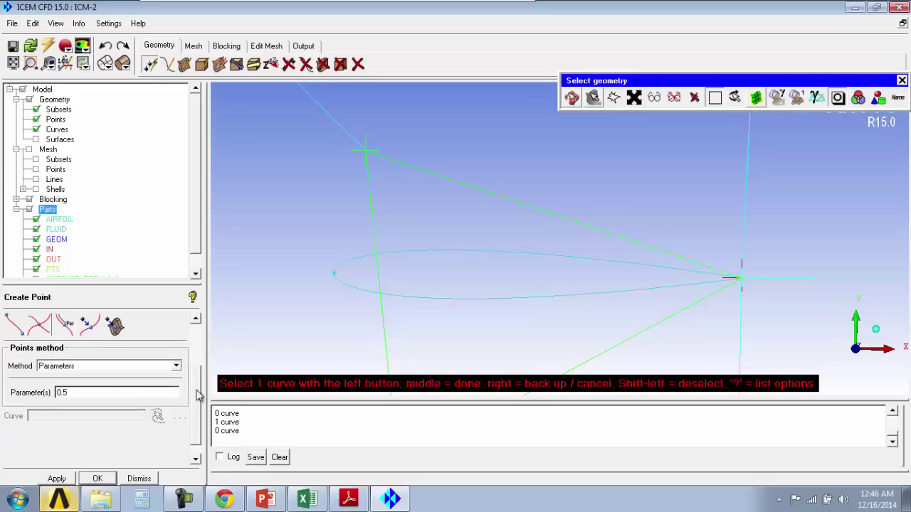
double_click(101, 396)
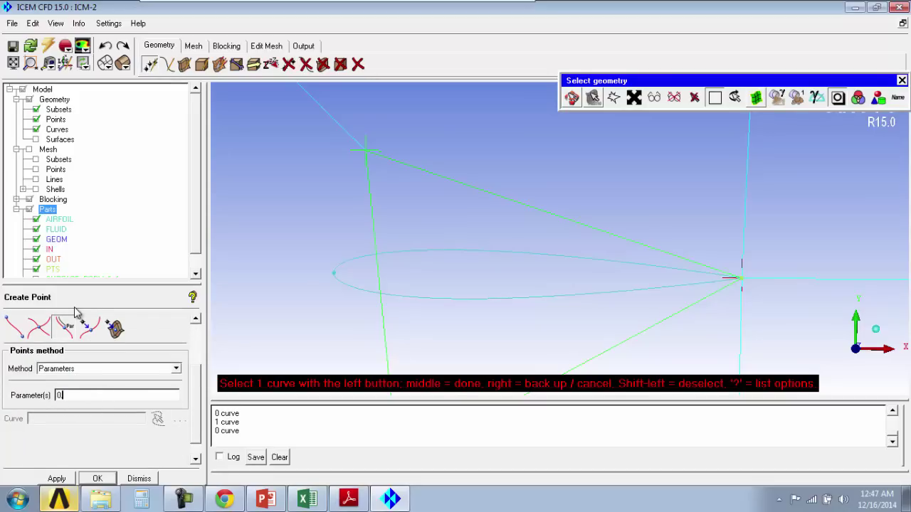
left_click(363, 259)
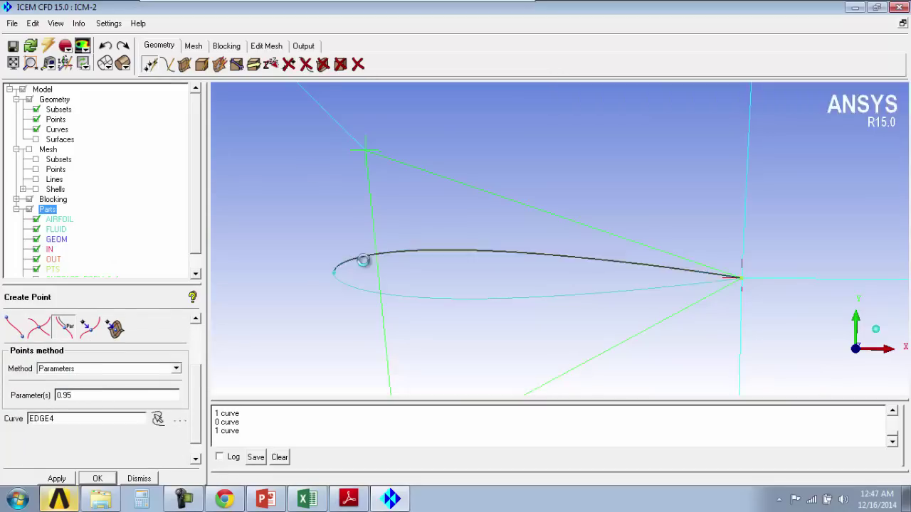
Step: Create points on the lower airfoil curve at parameters 0.95 and 0.05
left_click(340, 285)
left_click_drag(89, 397, 33, 385)
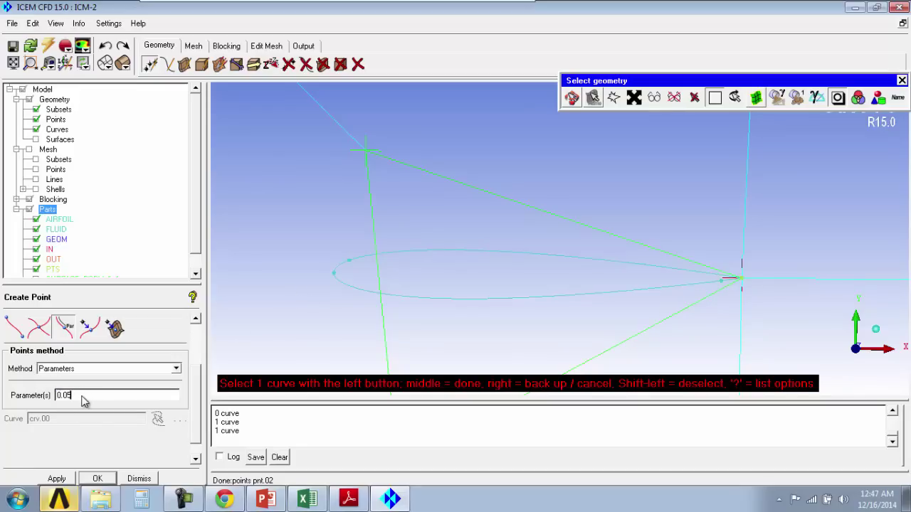
left_click(347, 294)
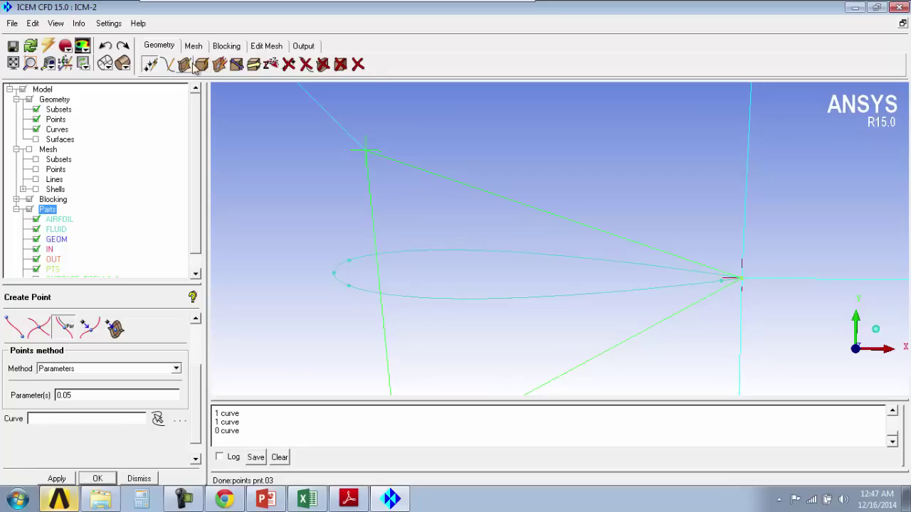
Step: Associate the upper front vertex of the airfoil block with the point on the upper airfoil curve near the leading edge
left_click(227, 46)
left_click(219, 64)
left_click(18, 340)
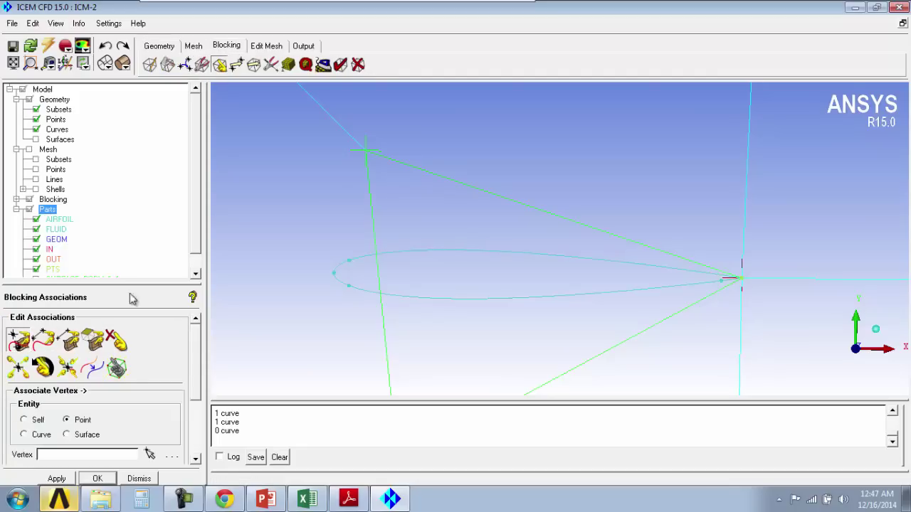
left_click(365, 150)
left_click(349, 262)
scroll(392, 270, "down", 3)
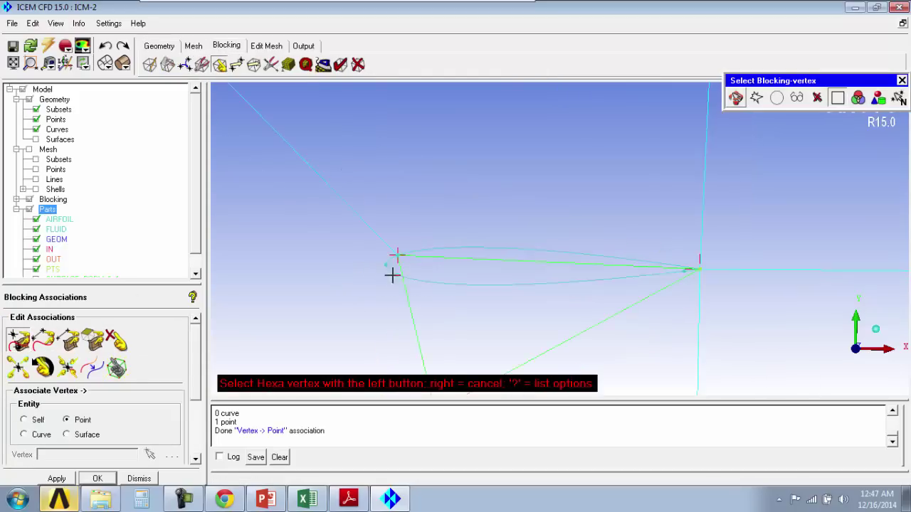
Step: Associate the lower front vertex of the airfoil block with the point on the lower airfoil curve near the leading edge
left_click(487, 343)
left_click(463, 254)
scroll(470, 228, "up", 5)
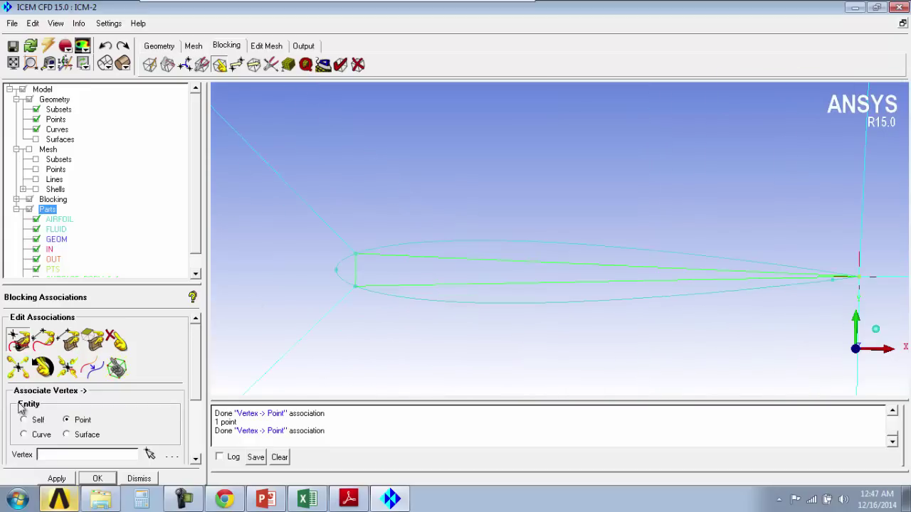
Step: Associate both front vertices of the airfoil block with the upper and lower airfoil curves
left_click(24, 435)
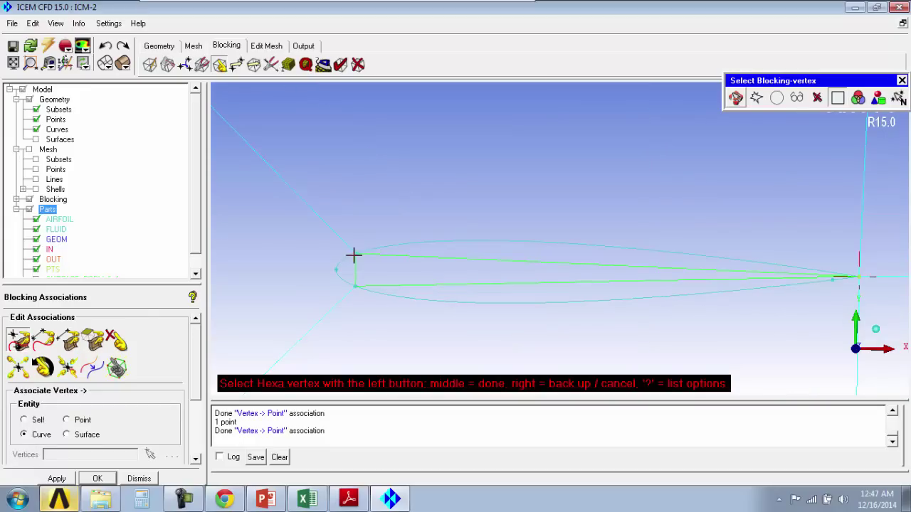
left_click(357, 283)
middle_click(398, 287)
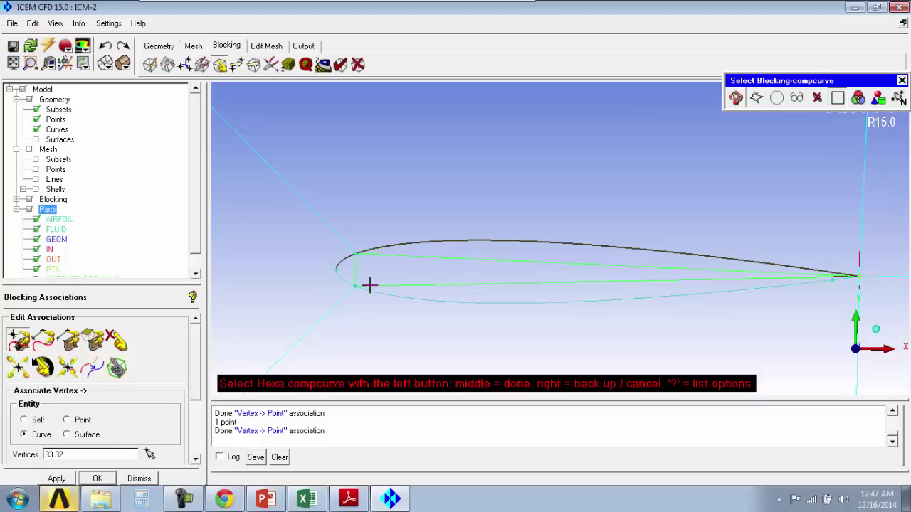
left_click(369, 285)
middle_click(378, 284)
Step: Associate the edges of the airfoil block with the grouped airfoil curves
left_click(43, 340)
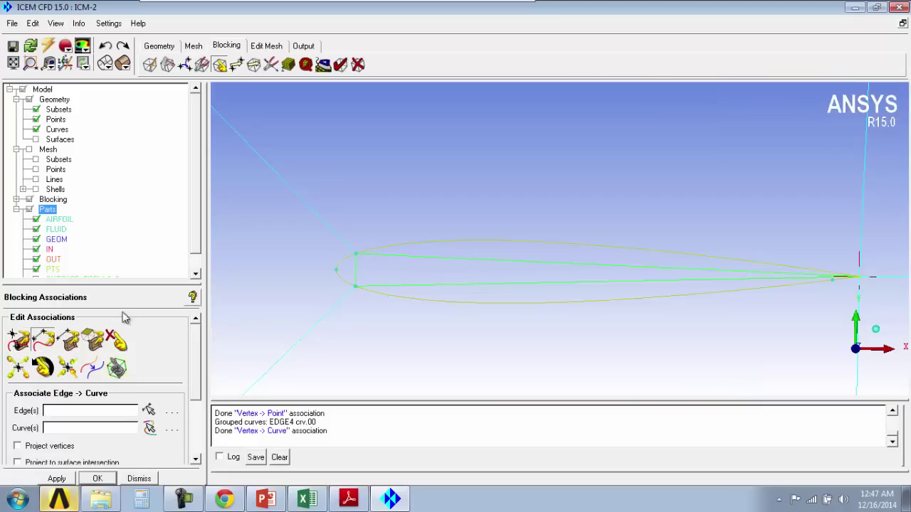
left_click(370, 255)
left_click(373, 285)
middle_click(377, 271)
left_click(390, 240)
middle_click(391, 239)
middle_click(349, 264)
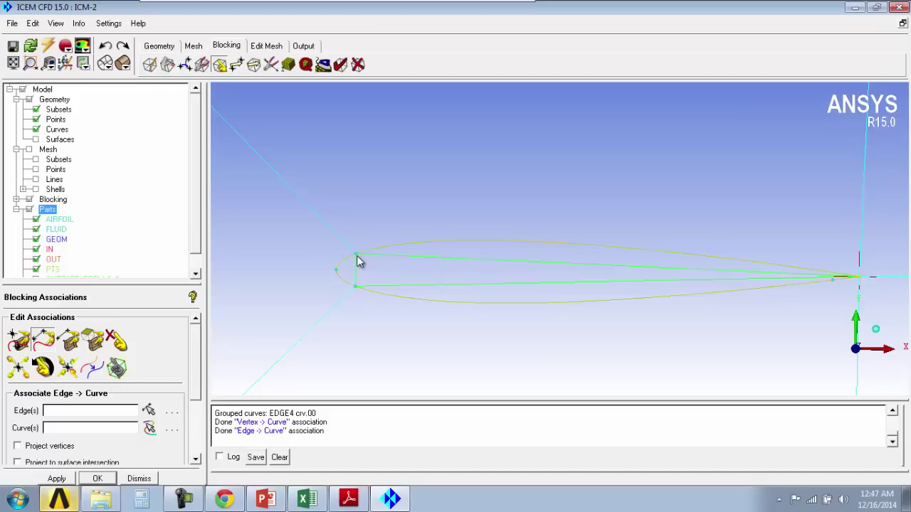
Step: Try sliding the upper front vertex of the airfoil block along the airfoil curve
left_click(236, 64)
left_click(17, 341)
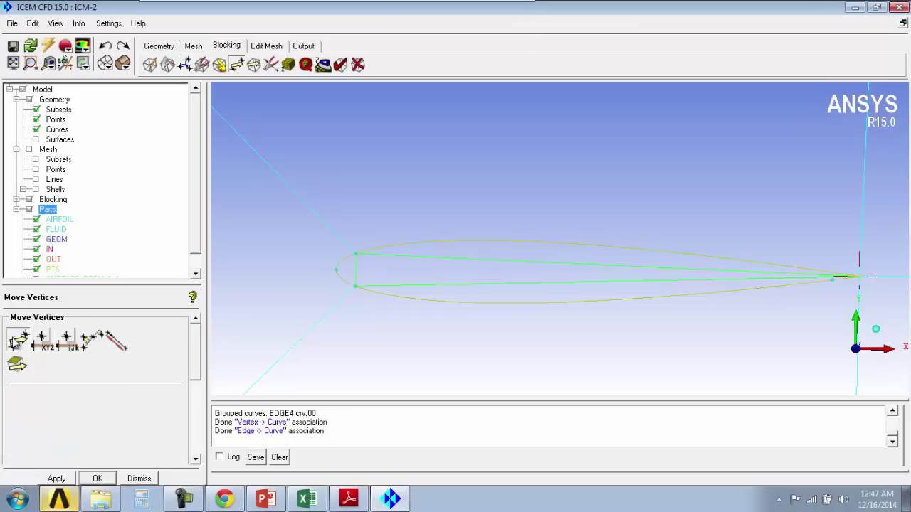
left_click_drag(378, 256, 343, 264)
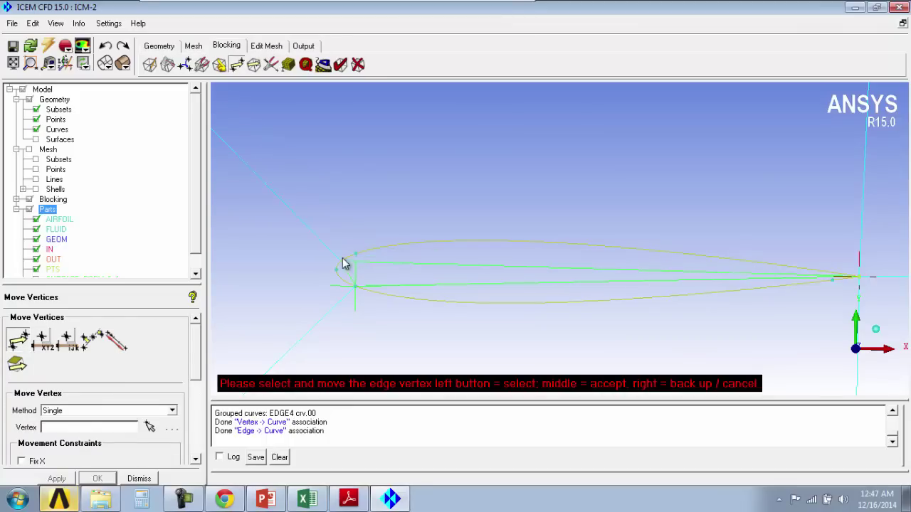
middle_click(301, 186)
scroll(462, 262, "down", 5)
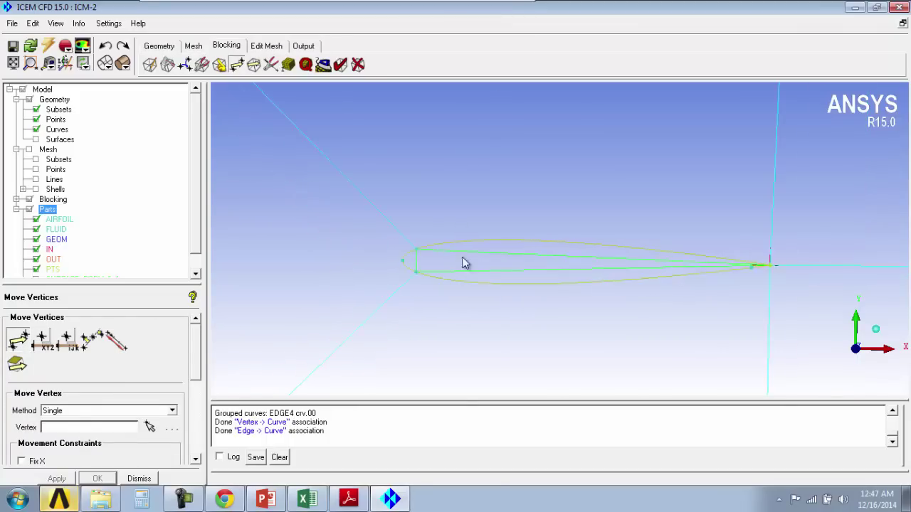
Step: Align the outlet vertex of the wake line to the Y position of the trailing-edge reference vertex, modifying only Y
scroll(552, 223, "down", 10)
middle_click_drag(594, 284, 507, 303)
left_click(41, 340)
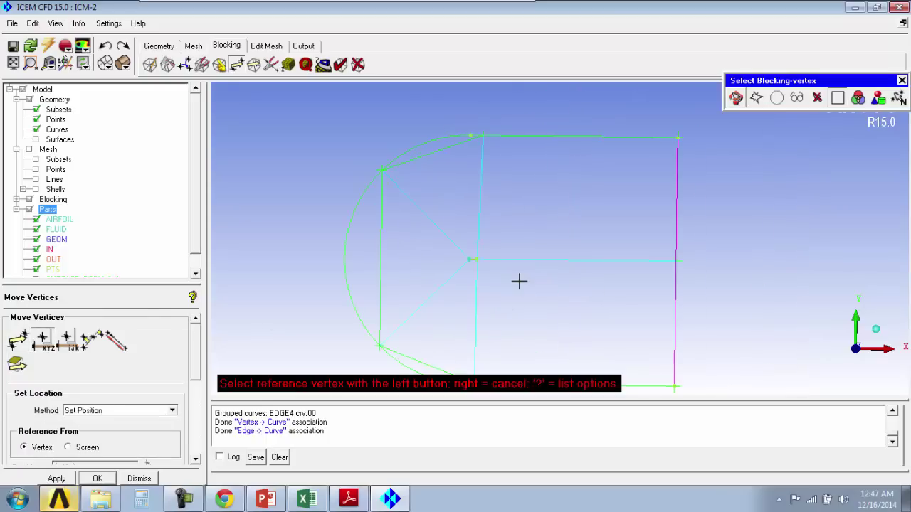
right_click(482, 259)
left_click_drag(198, 345, 205, 444)
left_click(55, 383)
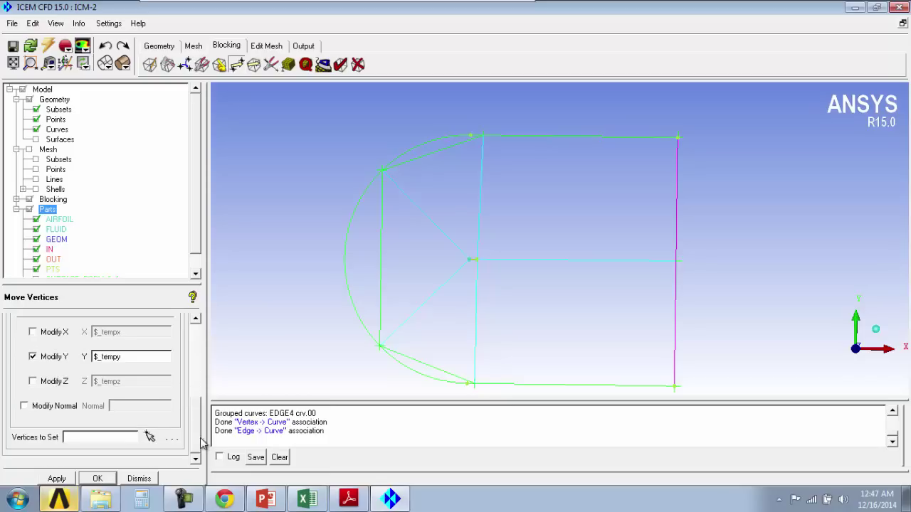
left_click(149, 437)
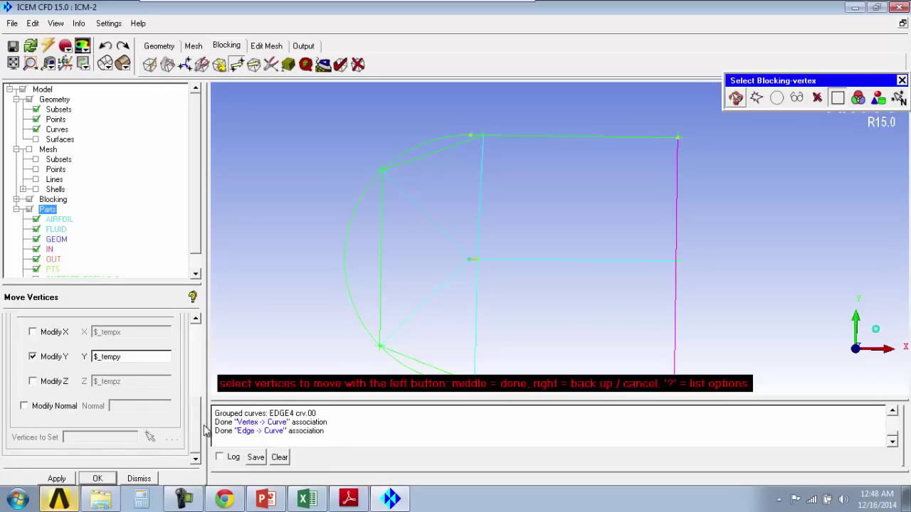
middle_click(633, 287)
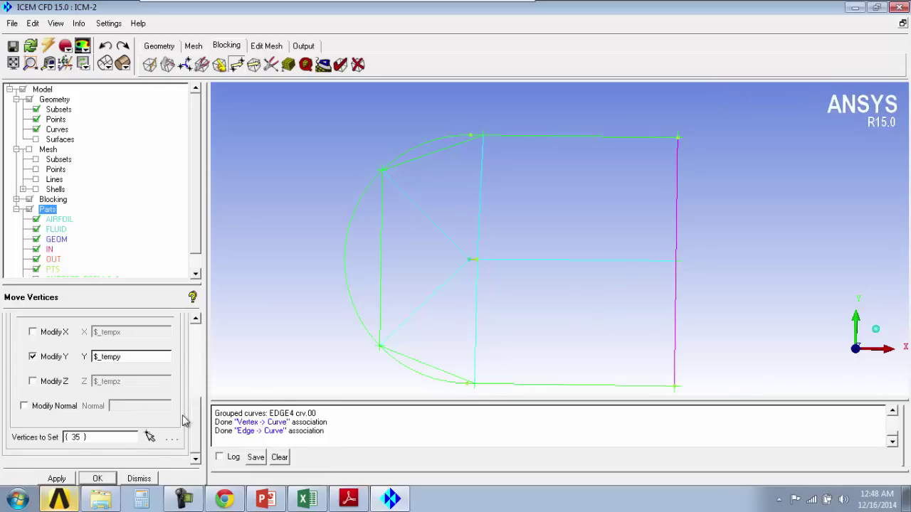
left_click(57, 478)
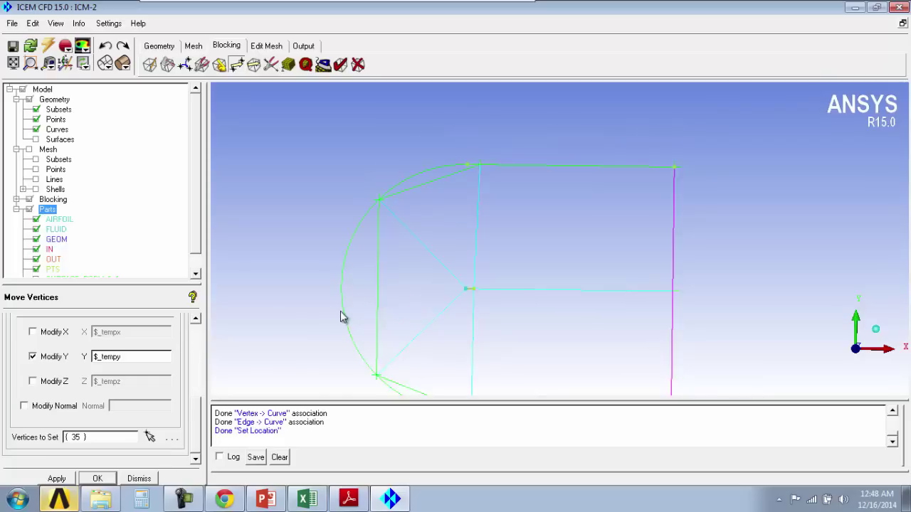
Step: Set the far-field vertices above and below the trailing edge to the reference vertex's X position, modifying only X
middle_click_drag(344, 316, 370, 244)
left_click(33, 357)
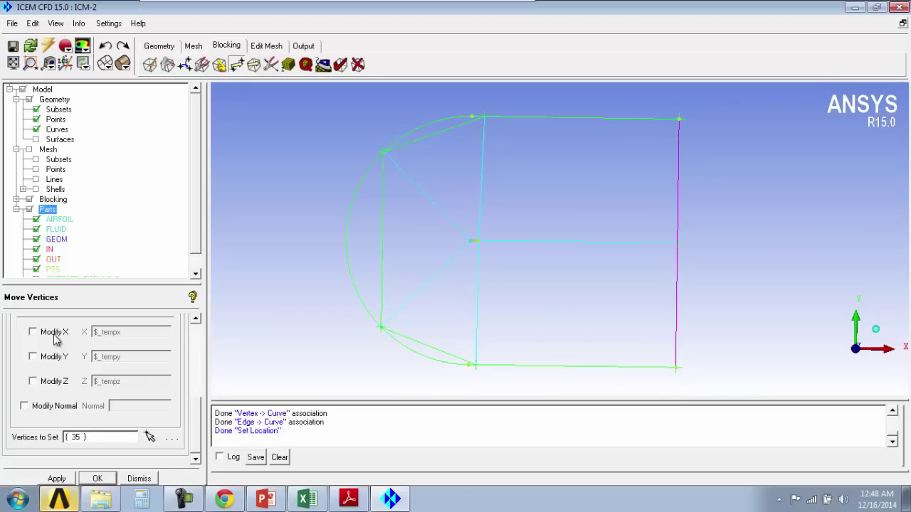
left_click(51, 333)
left_click(149, 437)
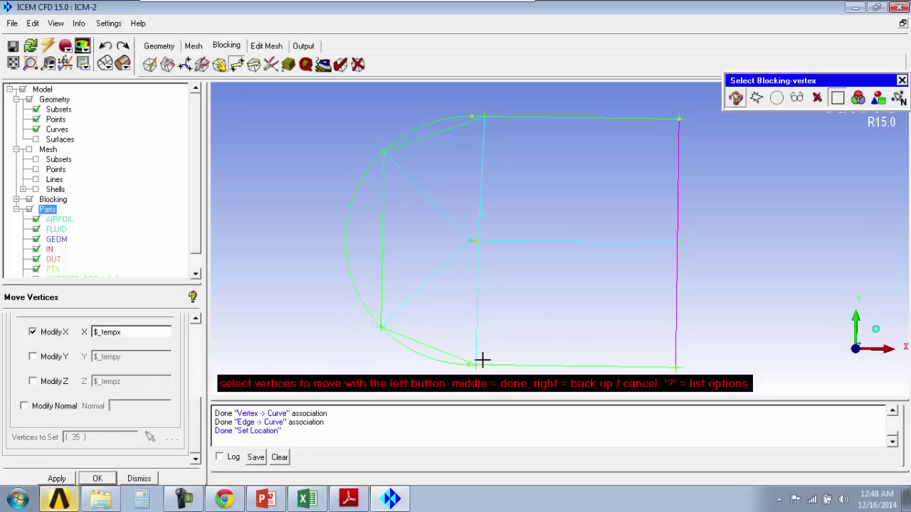
left_click(494, 123)
middle_click(531, 145)
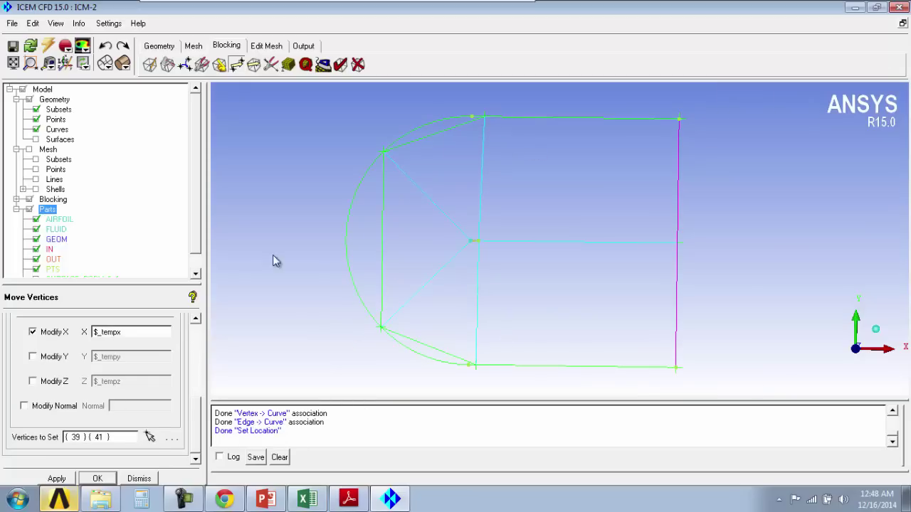
left_click(57, 478)
Step: Split the visible blocks around the airfoil across the upper diagonal edge near the leading edge, at a split value of about 0.96
middle_click_drag(463, 210, 462, 240)
scroll(462, 240, "up", 6)
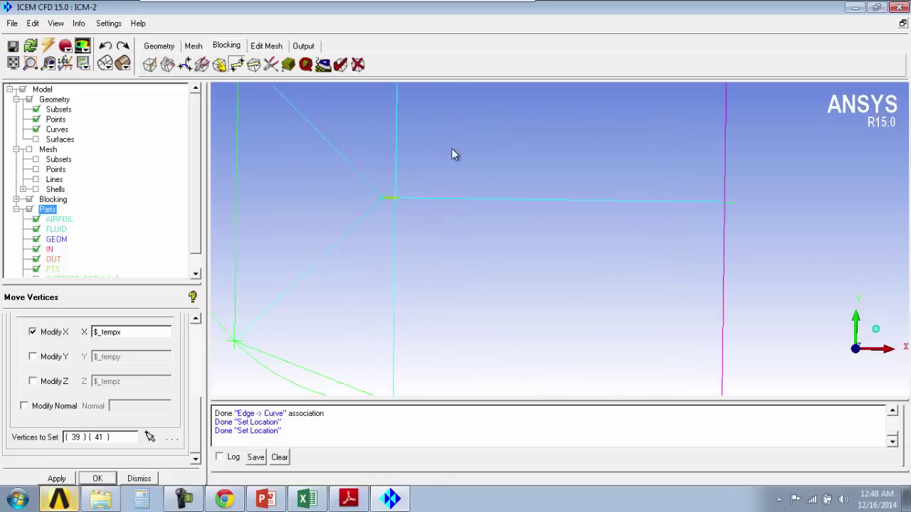
scroll(438, 146, "up", 4)
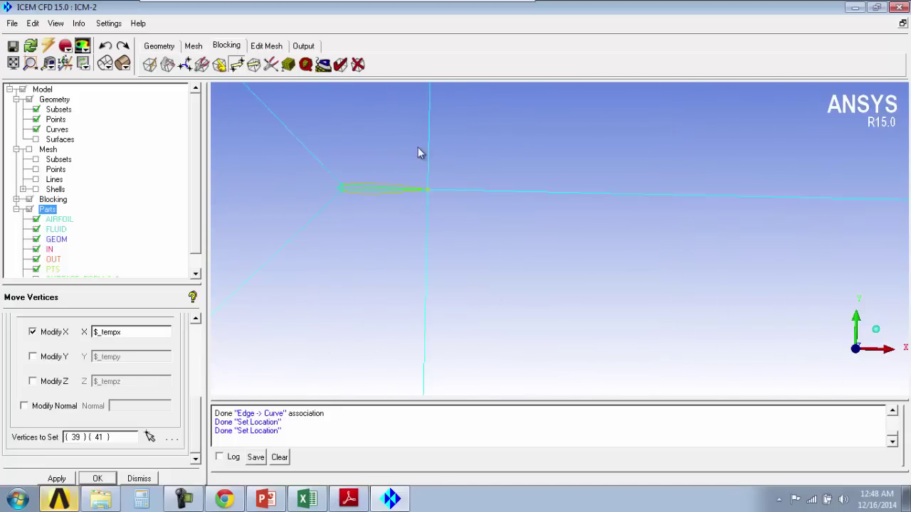
left_click(167, 64)
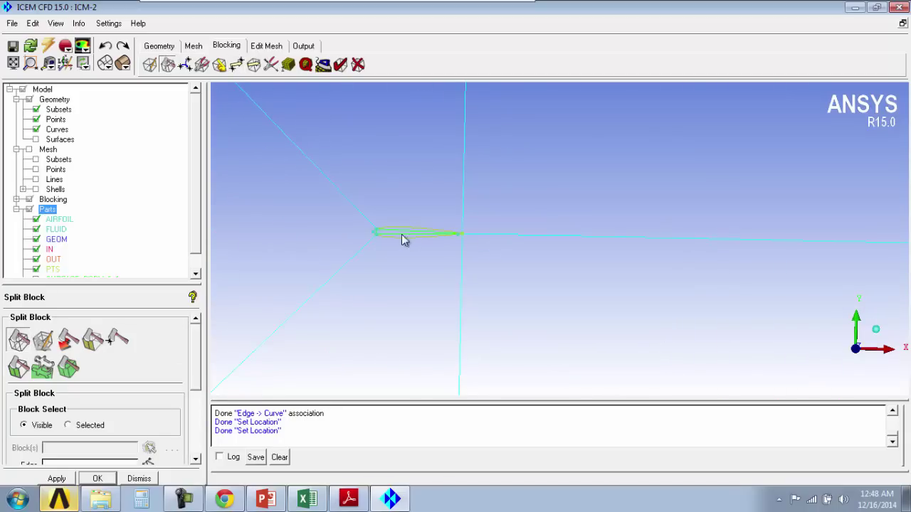
left_click(32, 341)
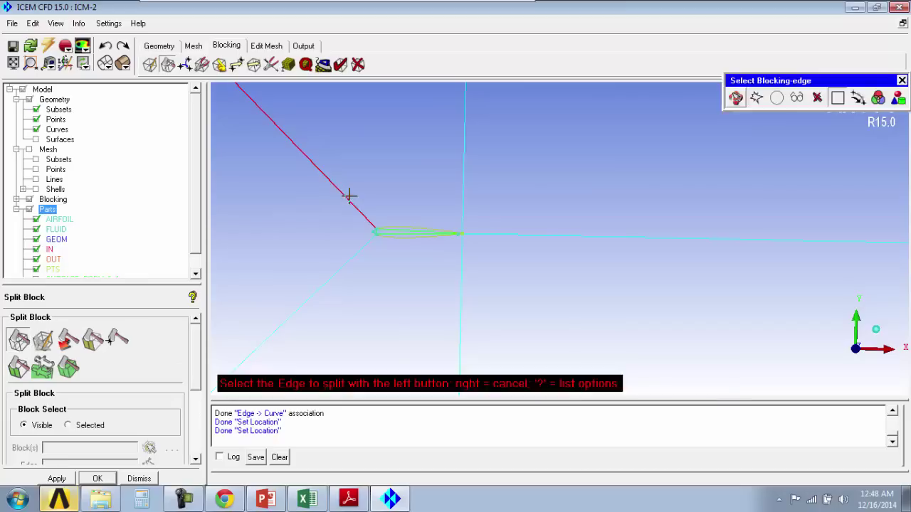
left_click(349, 197)
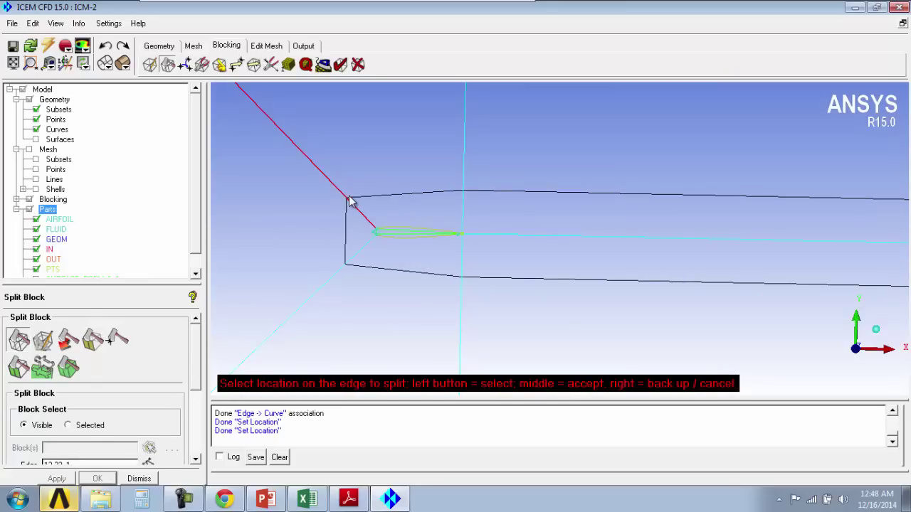
left_click_drag(349, 200, 340, 192)
middle_click(341, 191)
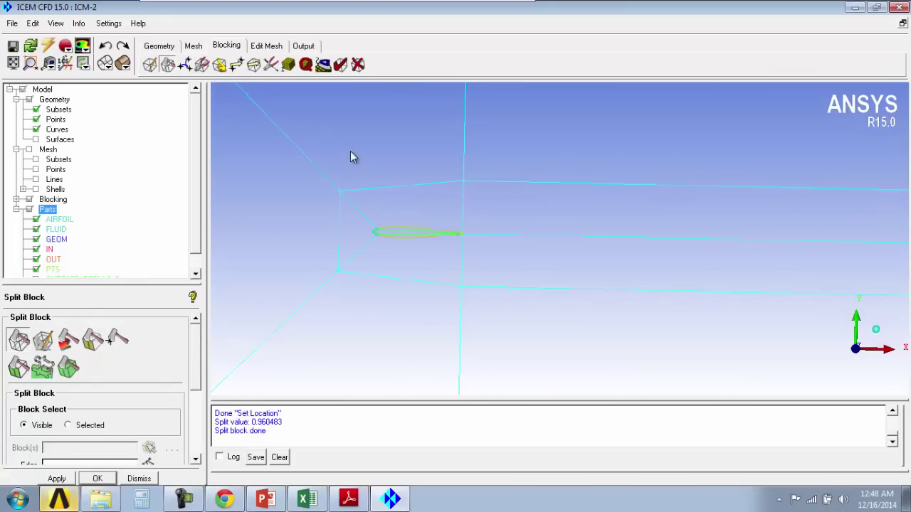
Step: Set the part mesh maximum size to 0.5 for all parts and 0.005 for AIRFOIL, and apply the setup
left_click(289, 65)
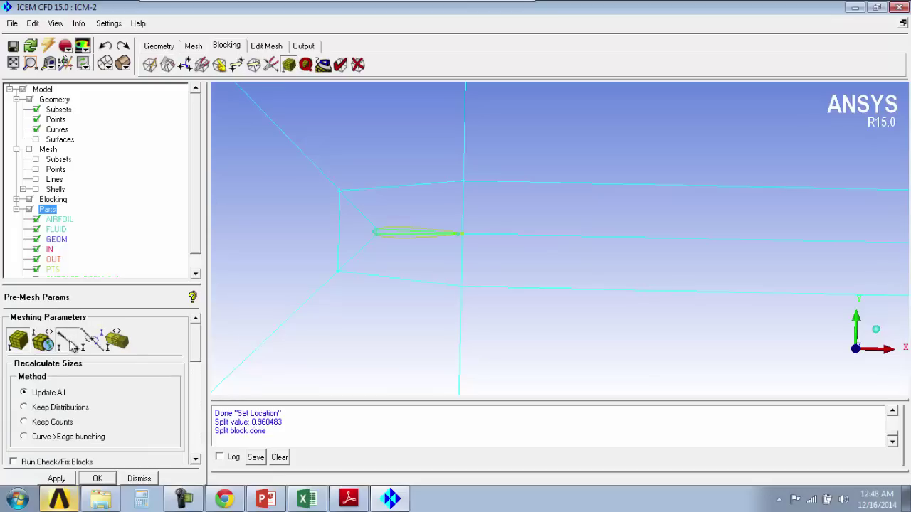
left_click(68, 339)
left_click(193, 45)
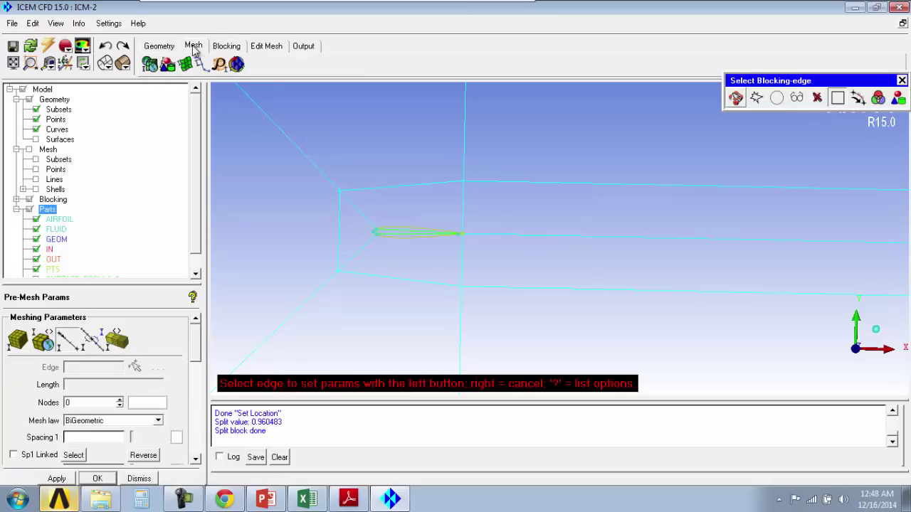
left_click(169, 65)
left_click(289, 78)
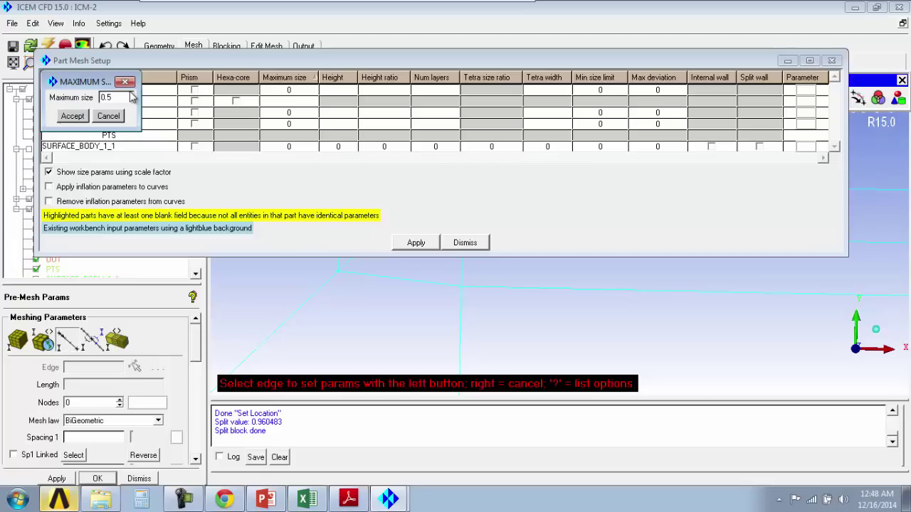
left_click(72, 116)
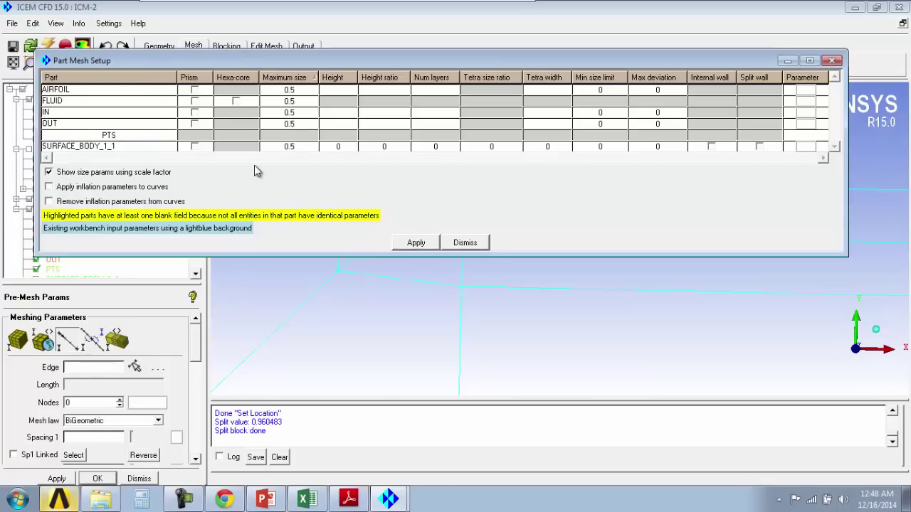
left_click(290, 90)
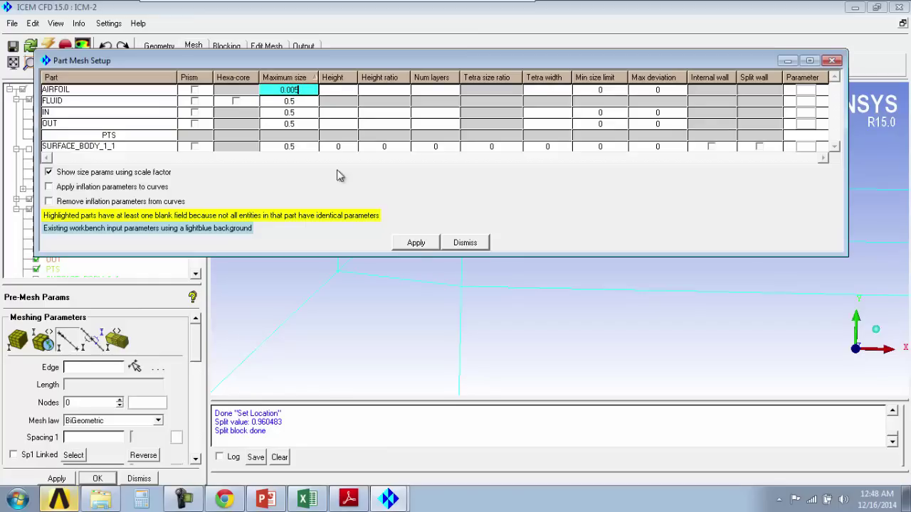
left_click(416, 243)
left_click(464, 243)
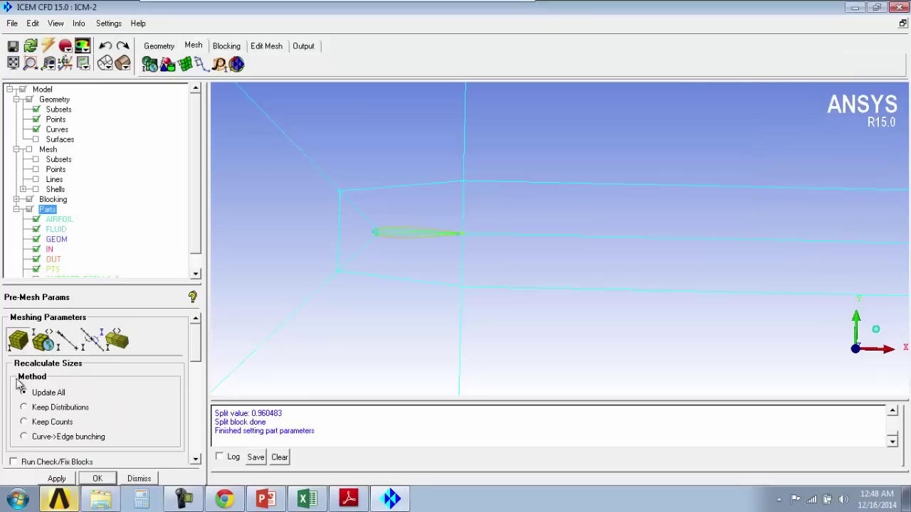
Step: Recalculate the pre-mesh sizes with Update All, then display the recomputed pre-mesh around the airfoil
left_click(58, 480)
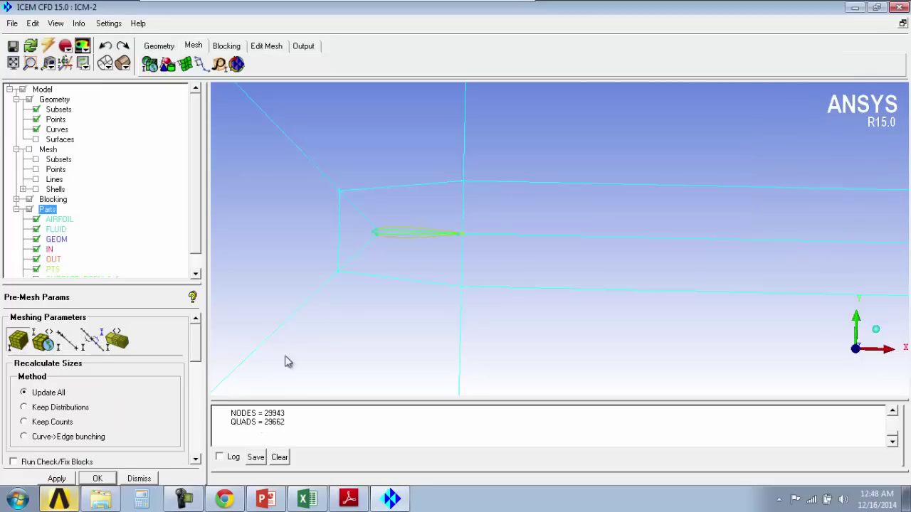
left_click(17, 200)
left_click(37, 259)
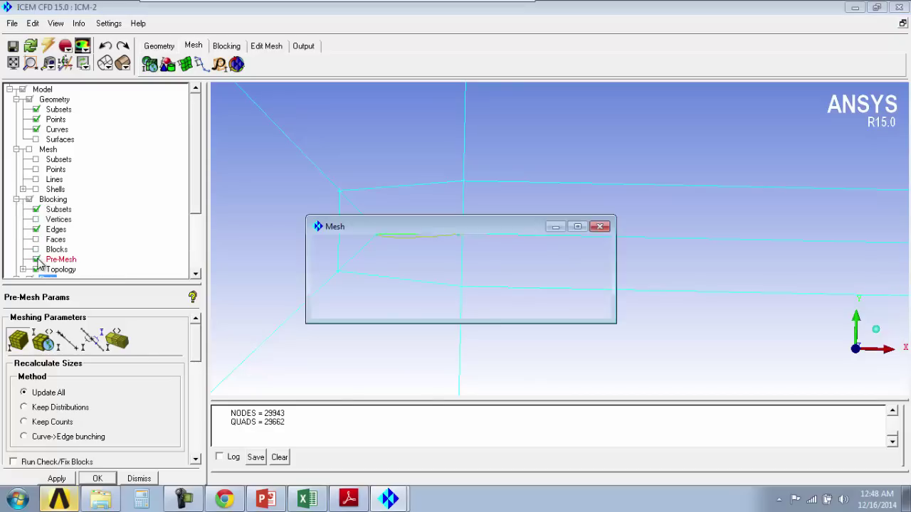
left_click(333, 302)
right_click_drag(347, 296, 306, 267)
Step: Create a part named solid from the block inside the airfoil and recompute the mesh
left_click_drag(204, 208, 202, 292)
right_click(47, 189)
left_click(71, 197)
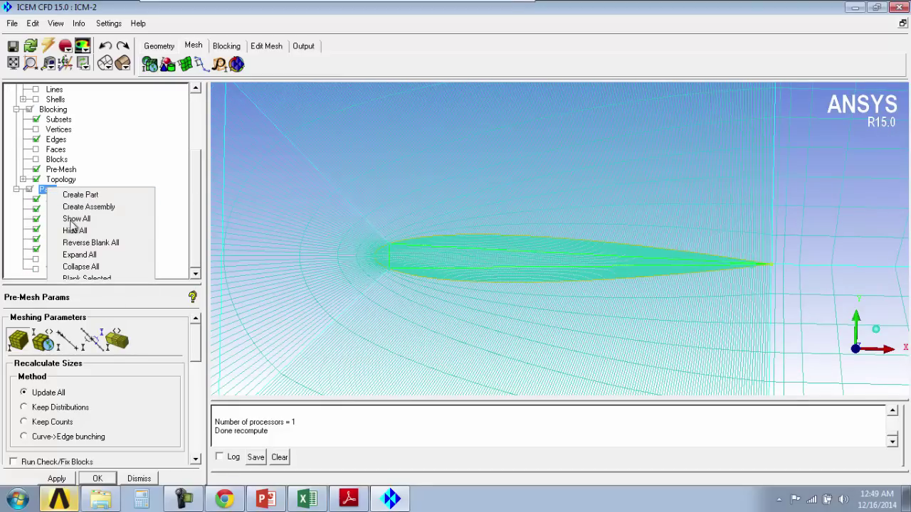
type("solid")
left_click(92, 358)
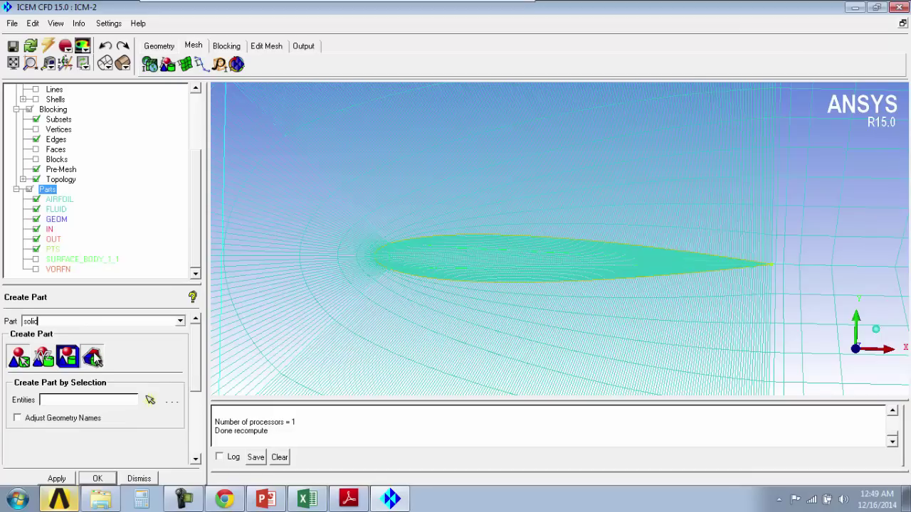
left_click(428, 257)
middle_click(431, 260)
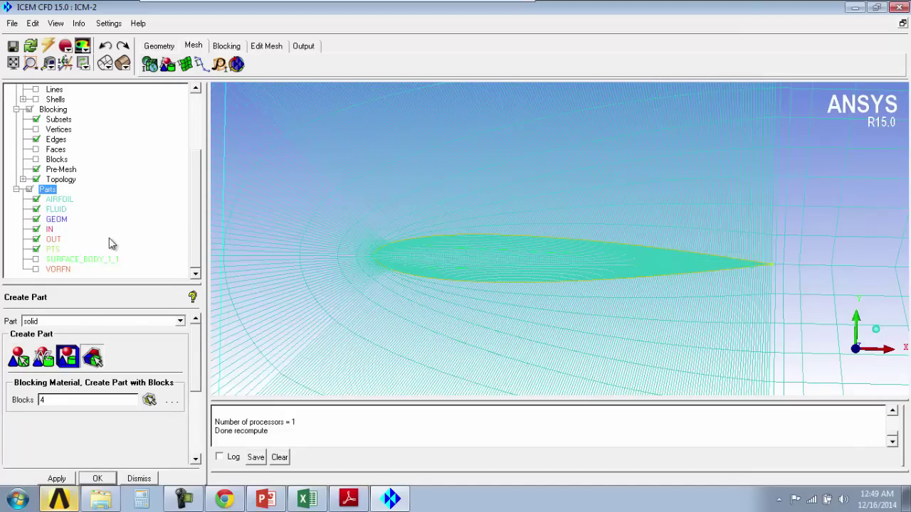
left_click(345, 306)
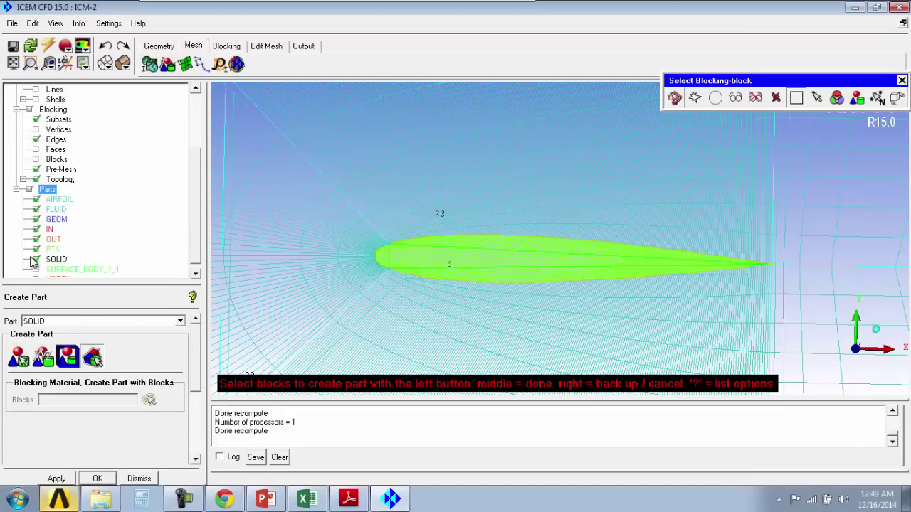
Step: End the block selection and hide the SOLID part inside the airfoil
middle_click(310, 267)
right_click_drag(348, 309, 392, 327)
left_click(226, 46)
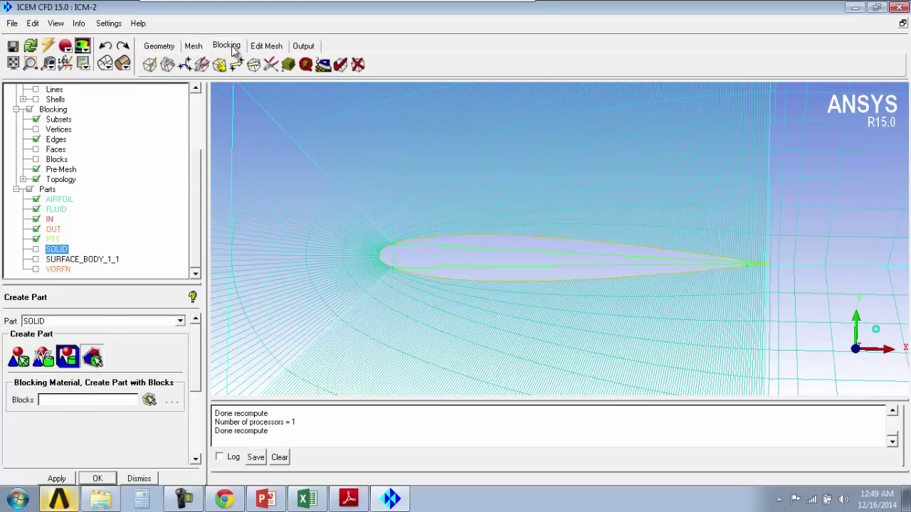
Step: Open the edge parameters for the diagonal edge from the airfoil's upper leading edge to the inner block corner and choose the Geometric2 mesh law
left_click(288, 64)
left_click(75, 339)
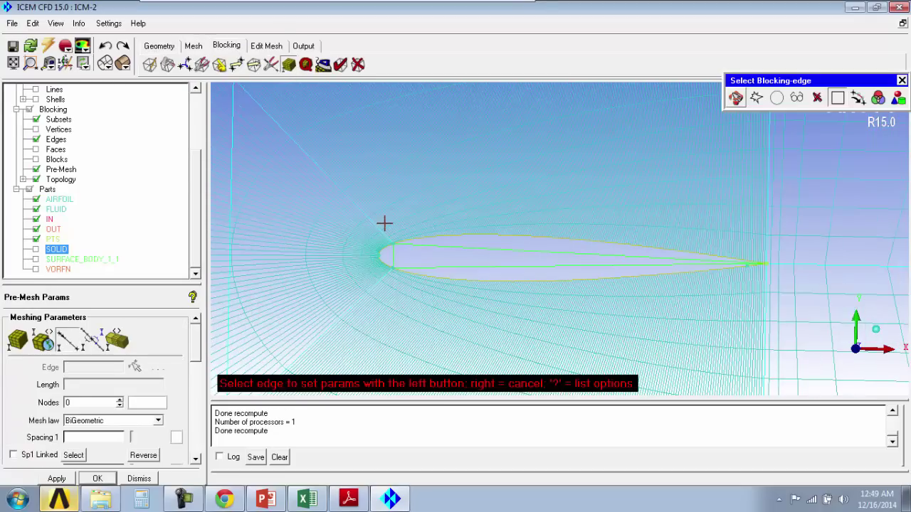
left_click(385, 224)
scroll(408, 226, "down", 1)
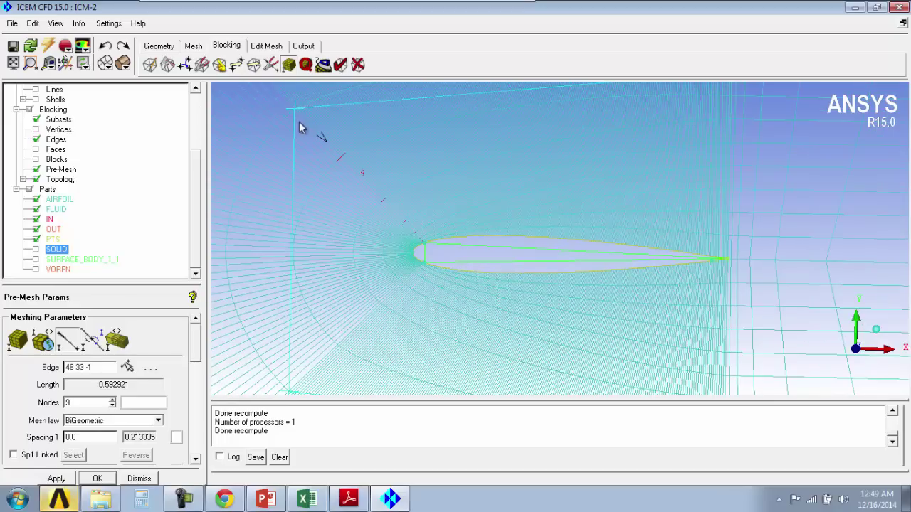
left_click(94, 421)
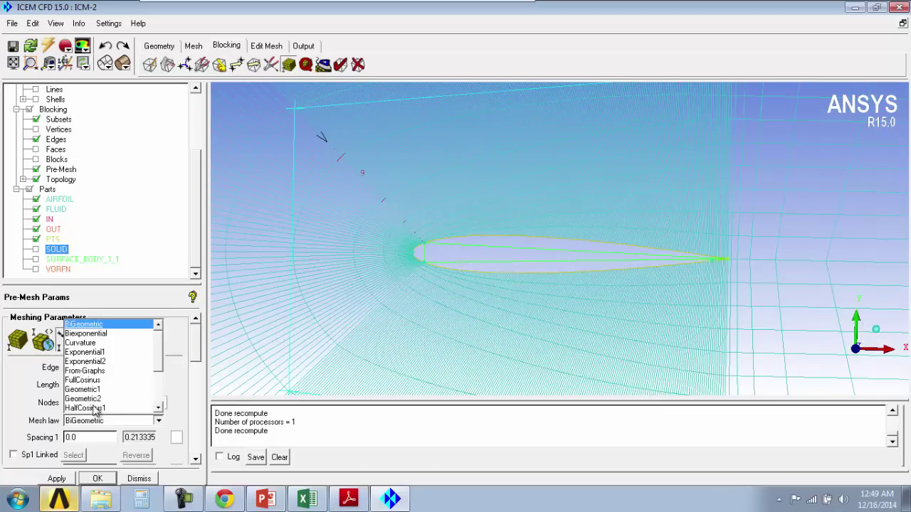
left_click(84, 398)
left_click_drag(201, 352, 202, 371)
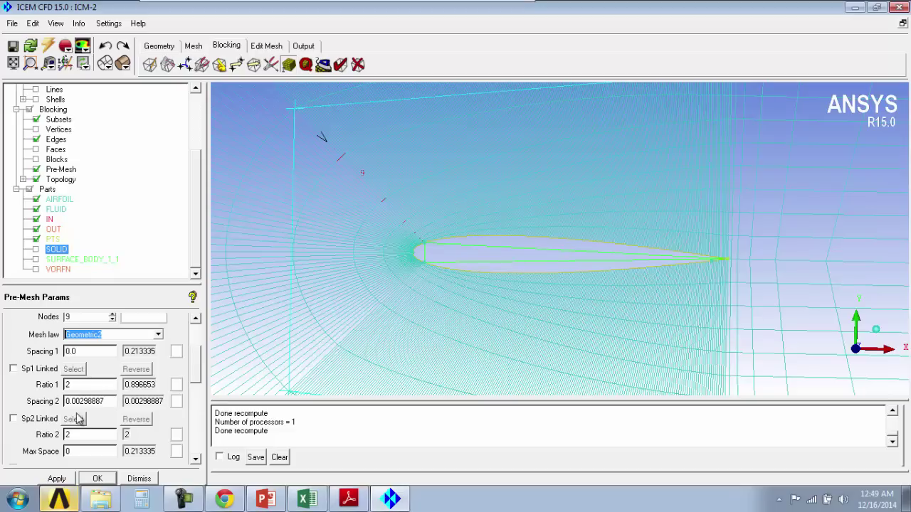
Step: Check the estimated wall distance in the browser's Y+ calculator and set the diagonal edge's Spacing 2 to 0.0000085
left_click_drag(111, 402, 60, 401)
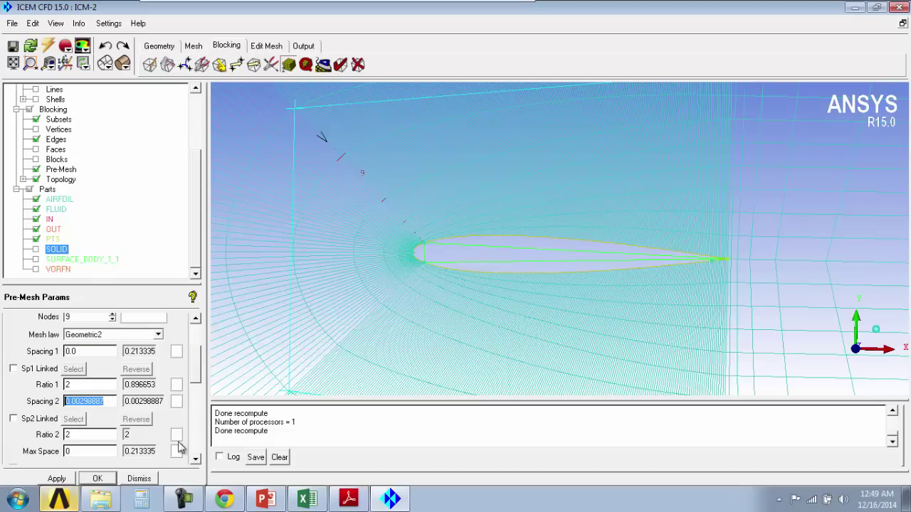
left_click(226, 501)
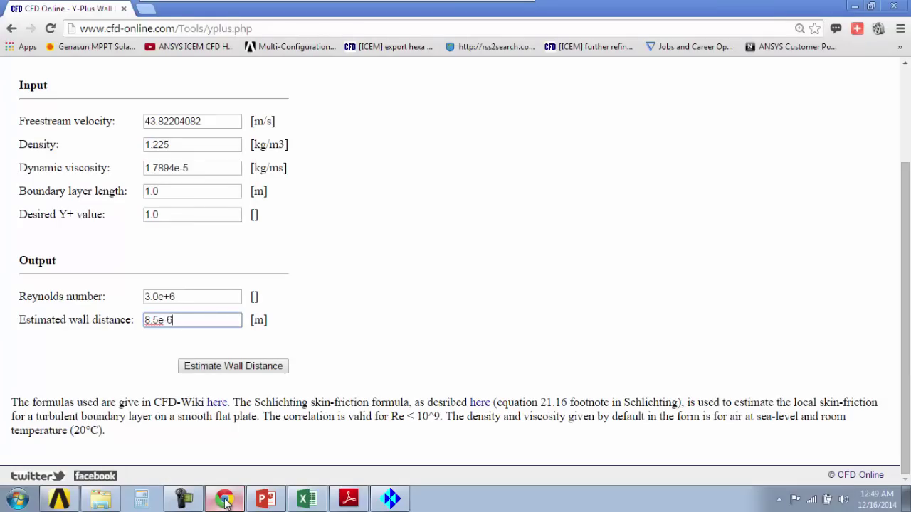
left_click(226, 501)
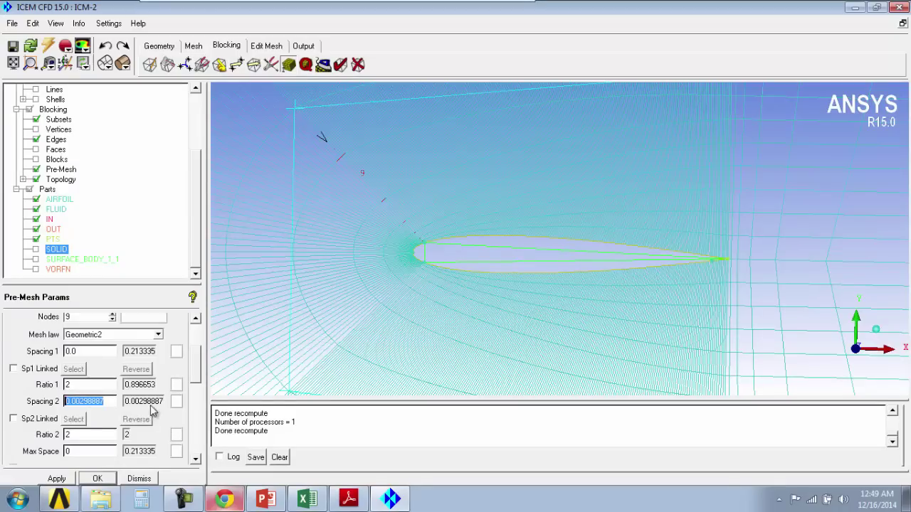
left_click(78, 404)
left_click_drag(80, 404, 137, 407)
type("00085")
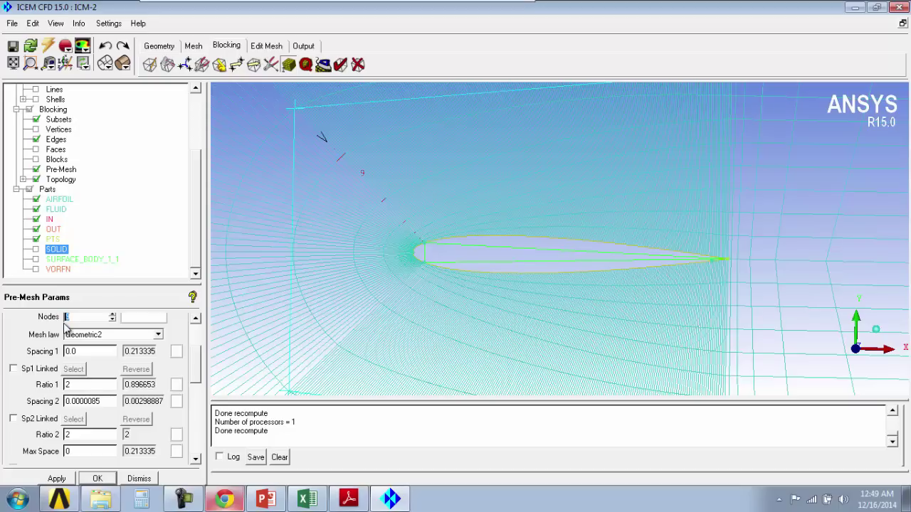
Step: Give the diagonal edge 60 nodes and a Ratio 2 of 1.15, copy the parameters to all parallel edges, and apply
type("0")
double_click(75, 434)
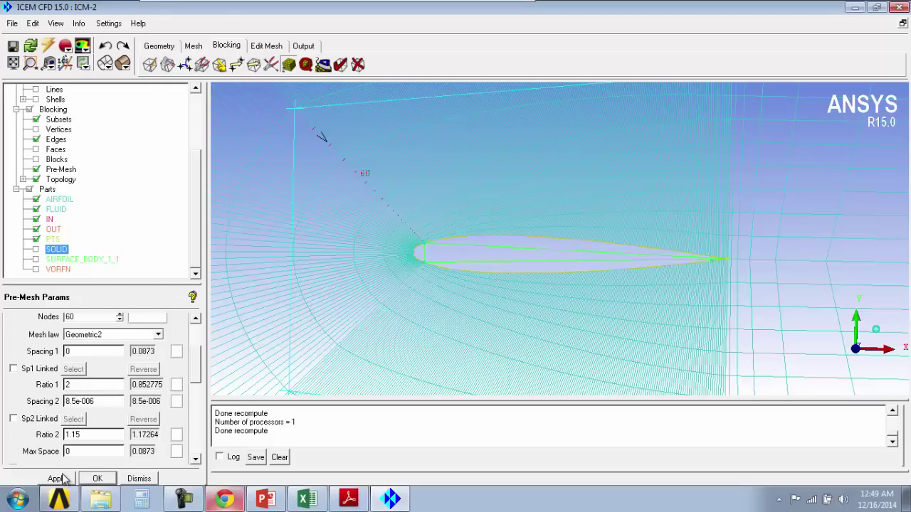
left_click_drag(199, 361, 200, 392)
left_click(33, 403)
left_click(56, 479)
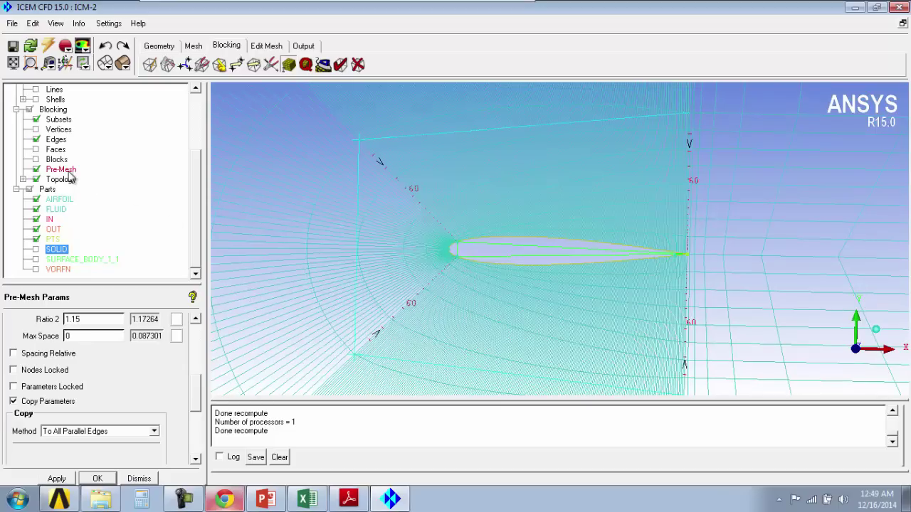
Step: Recompute the pre-mesh and inspect the wall-normal cell distribution around the airfoil
right_click(64, 170)
left_click(92, 277)
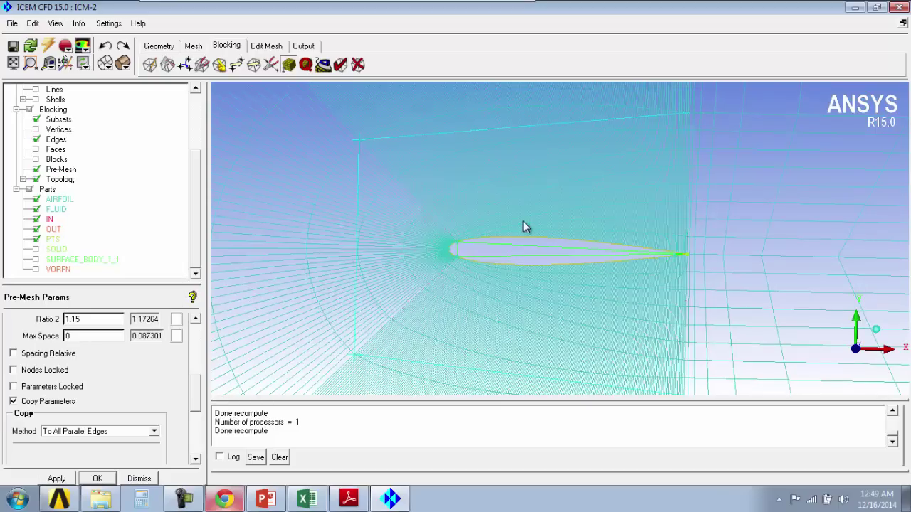
right_click_drag(539, 211, 539, 274)
middle_click_drag(549, 248, 506, 322)
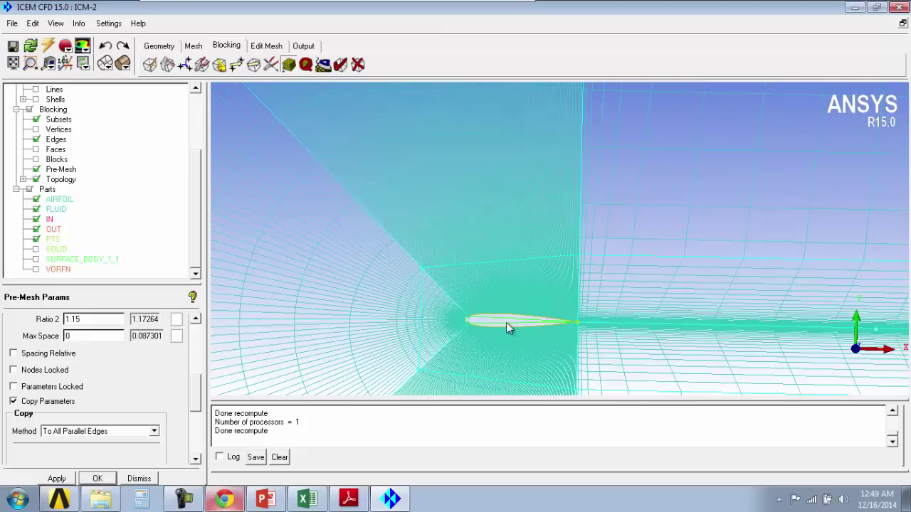
right_click_drag(488, 297, 476, 334)
right_click_drag(534, 282, 441, 79)
right_click_drag(471, 274, 459, 208)
middle_click_drag(459, 208, 452, 136)
right_click_drag(452, 135, 423, 89)
Step: Set the node count of the airfoil's upper chordwise edge and its parallel edges to 80
left_click_drag(196, 400, 195, 343)
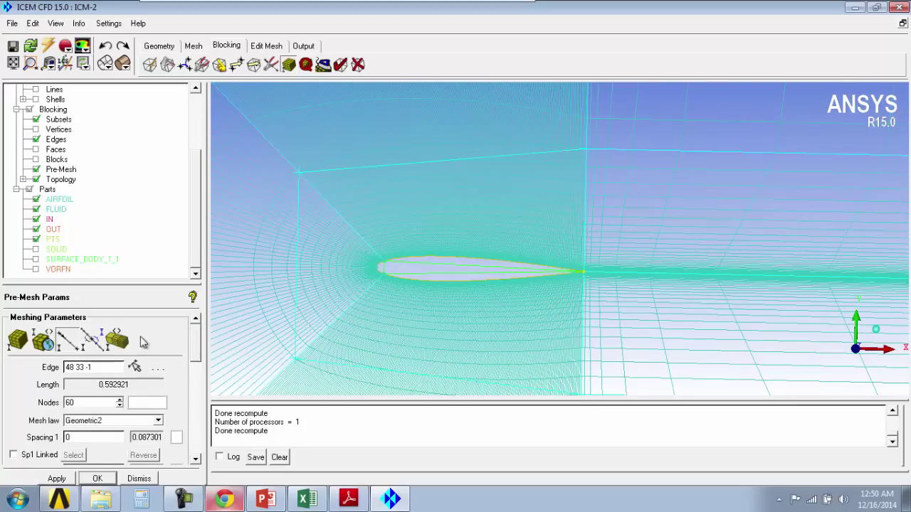
left_click(73, 345)
left_click(410, 262)
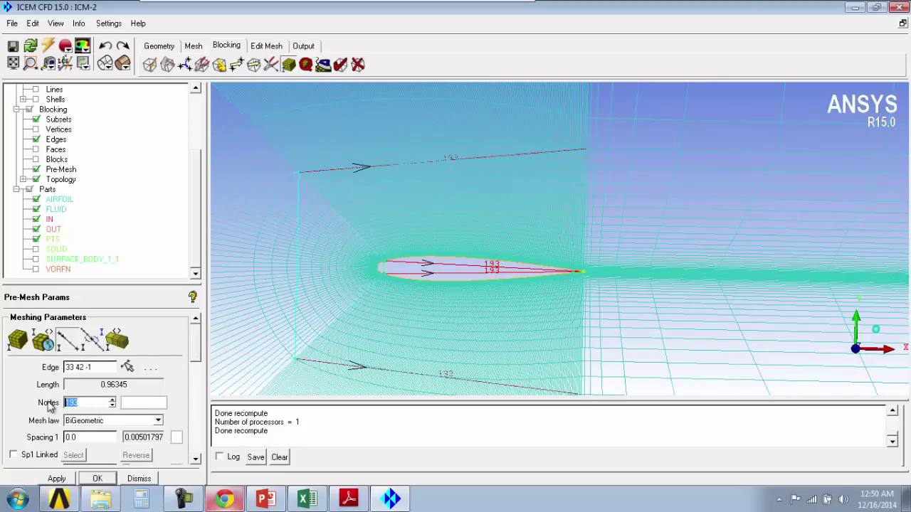
type("80")
left_click(57, 479)
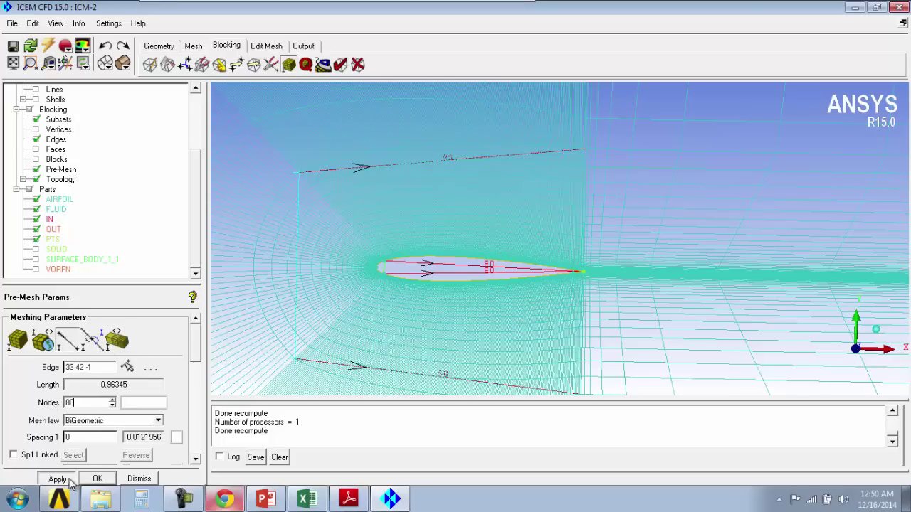
Step: Set the node count of the upright block edge ahead of the airfoil's nose to 3
left_click(296, 282)
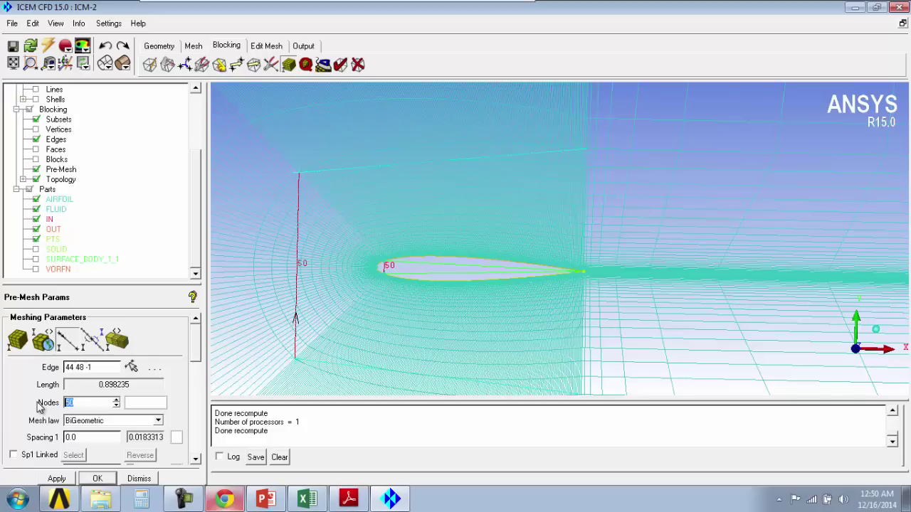
left_click(54, 479)
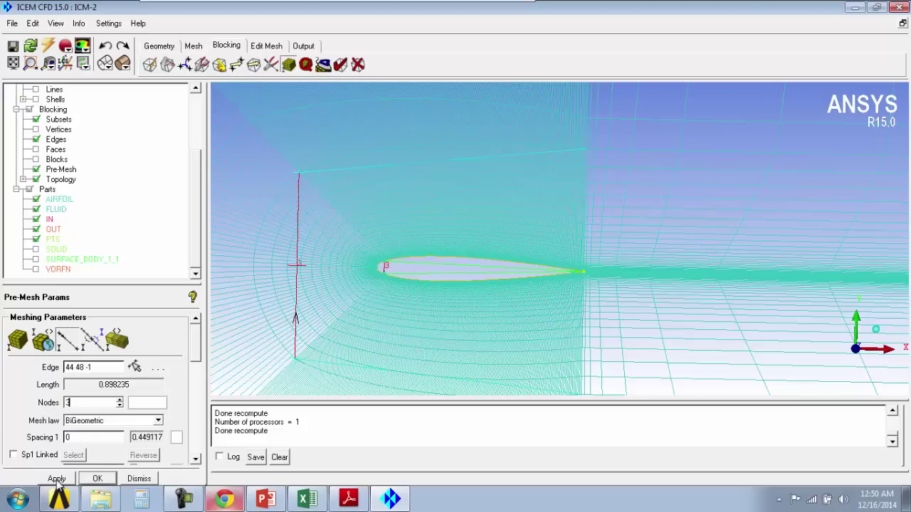
Step: Select the wake edge running downstream from the trailing edge and set its node count to 100
left_click(80, 344)
left_click(602, 271)
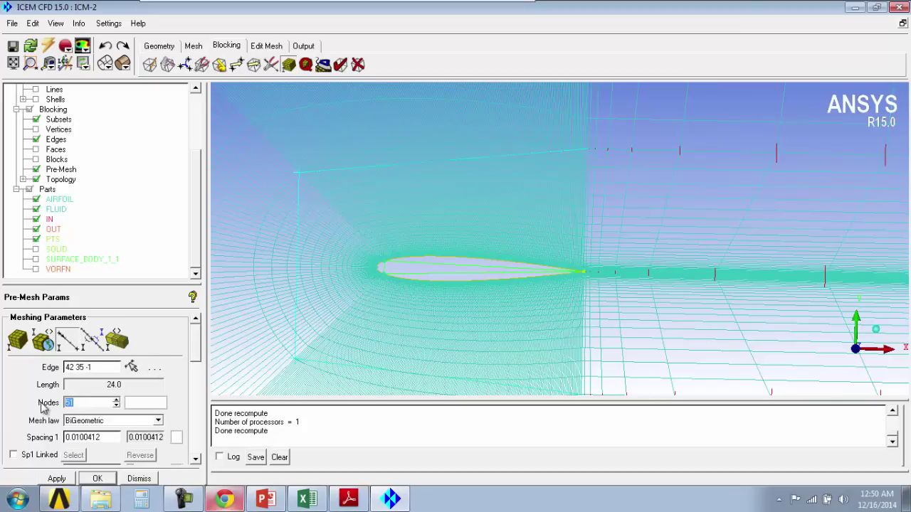
right_click_drag(526, 212, 553, 401)
right_click_drag(587, 226, 572, 190)
middle_click_drag(726, 176, 606, 210)
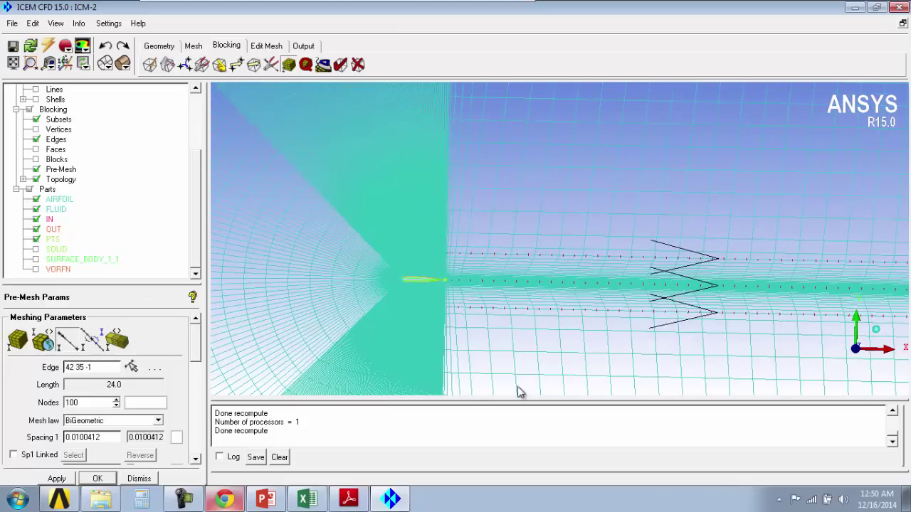
Step: Set the wake edge's mesh law to Geometric1 with a Ratio 1 of 1.2 and apply it
left_click(92, 422)
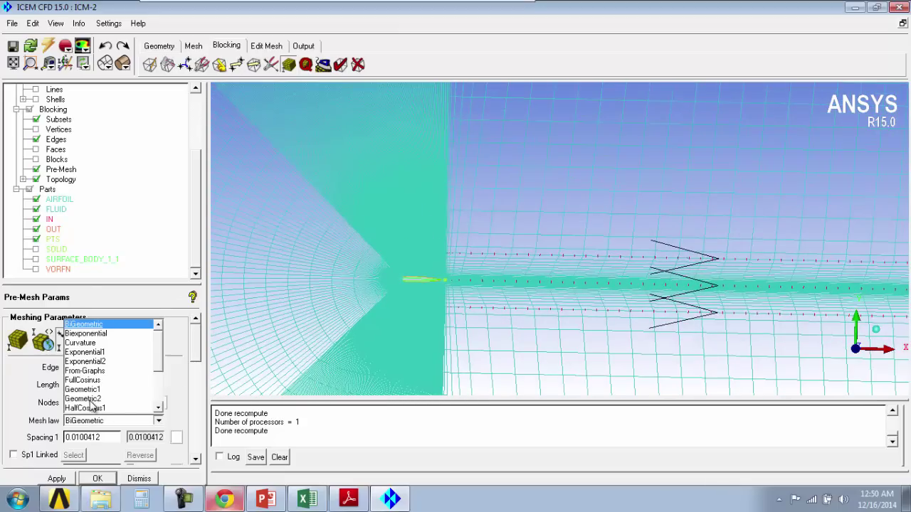
left_click(93, 390)
left_click_drag(193, 347, 193, 368)
left_click_drag(84, 392, 54, 392)
type("1.2")
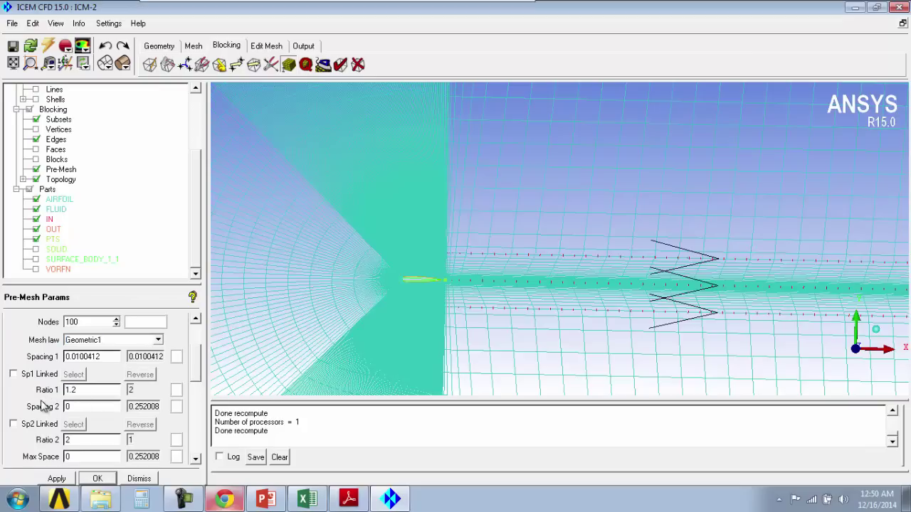
left_click(56, 478)
Step: Recompute the pre-mesh and inspect the cells around the airfoil's nose and wake
right_click(67, 169)
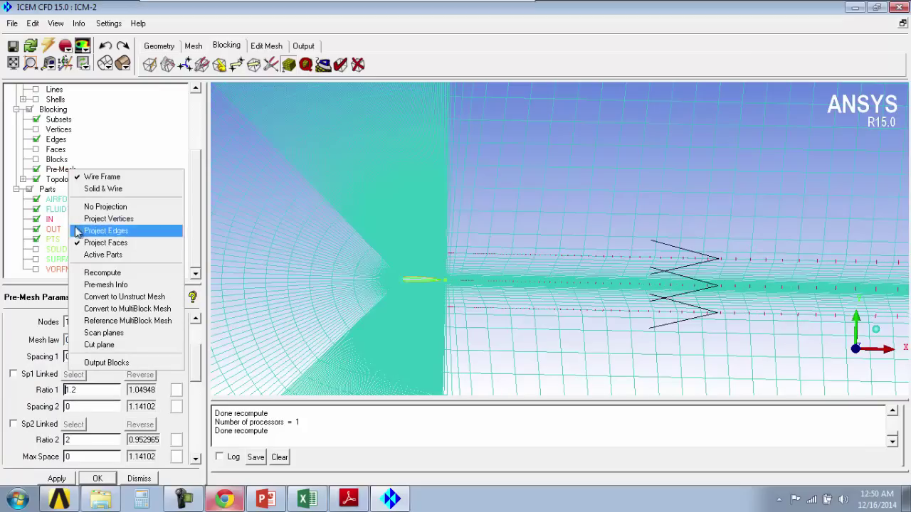
left_click(85, 271)
scroll(453, 315, "up", 5)
middle_click_drag(323, 316, 548, 203)
scroll(476, 325, "up", 5)
scroll(494, 170, "up", 5)
middle_click_drag(374, 319, 474, 315)
scroll(471, 315, "up", 2)
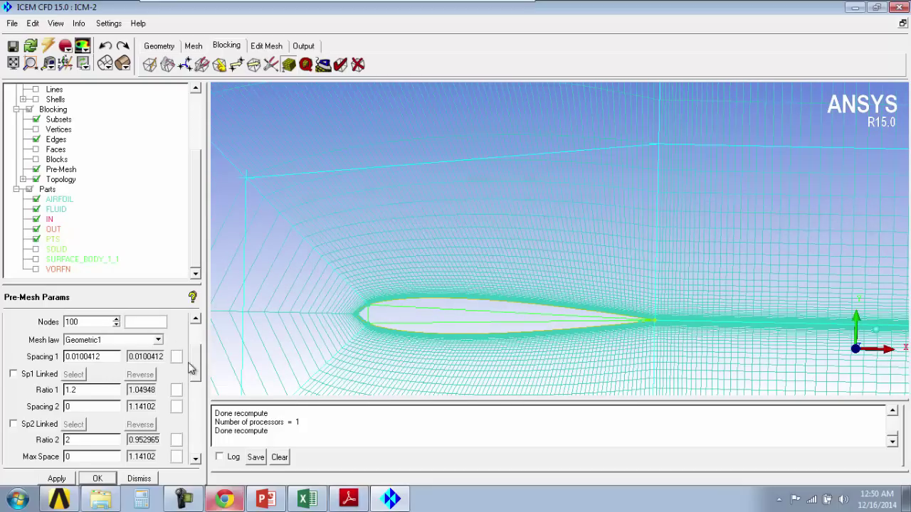
Step: Set the node count of the upright block edge ahead of the airfoil's nose to 30
left_click_drag(190, 364, 197, 329)
left_click(78, 345)
left_click(239, 302)
type("30")
left_click(69, 439)
left_click(72, 478)
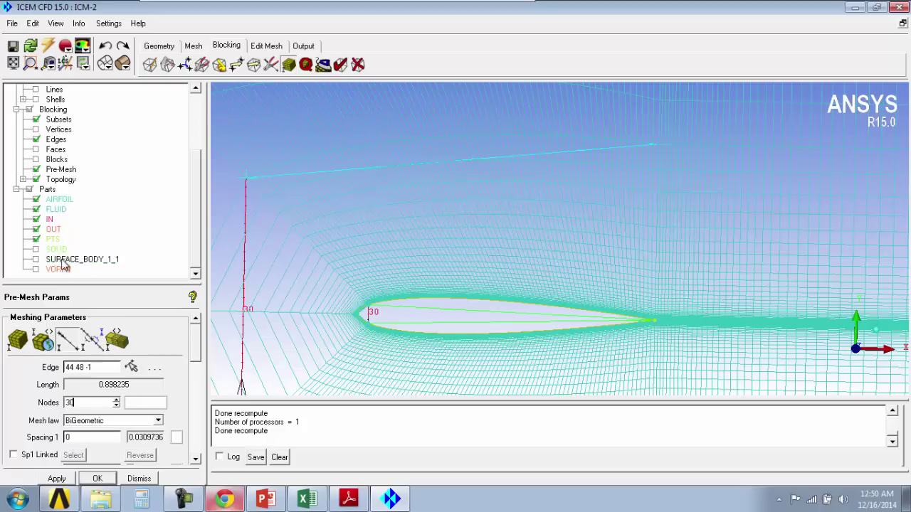
Step: Recompute the pre-mesh and check the mesh around the leading edge and above the airfoil
right_click(71, 173)
left_click(93, 271)
right_click_drag(494, 208, 510, 179)
middle_click_drag(520, 226, 460, 304)
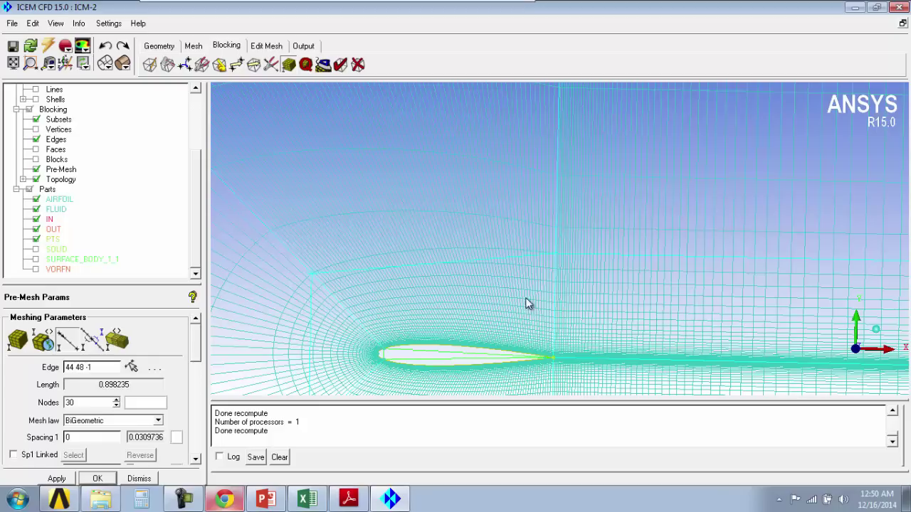
Step: Match the spacing of the outer vertical edge above the trailing edge to the inner vertical edge that meets the trailing edge
left_click(92, 340)
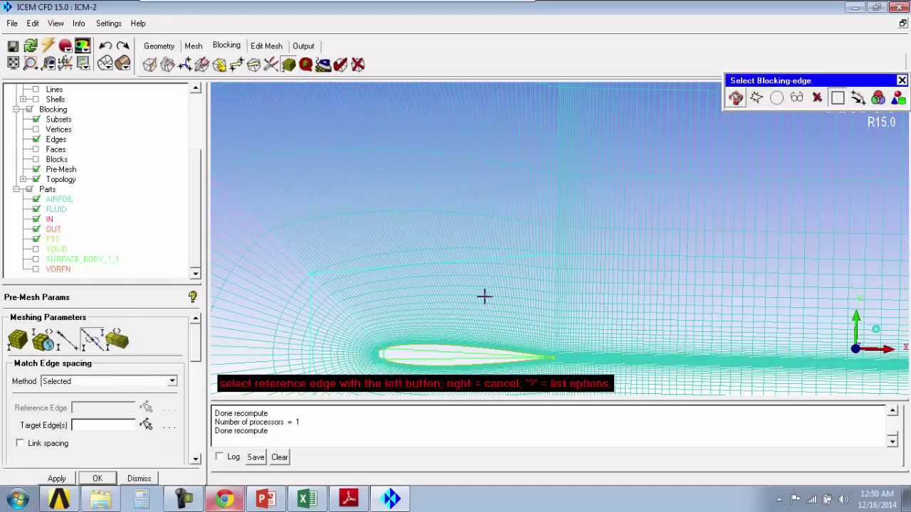
left_click(550, 287)
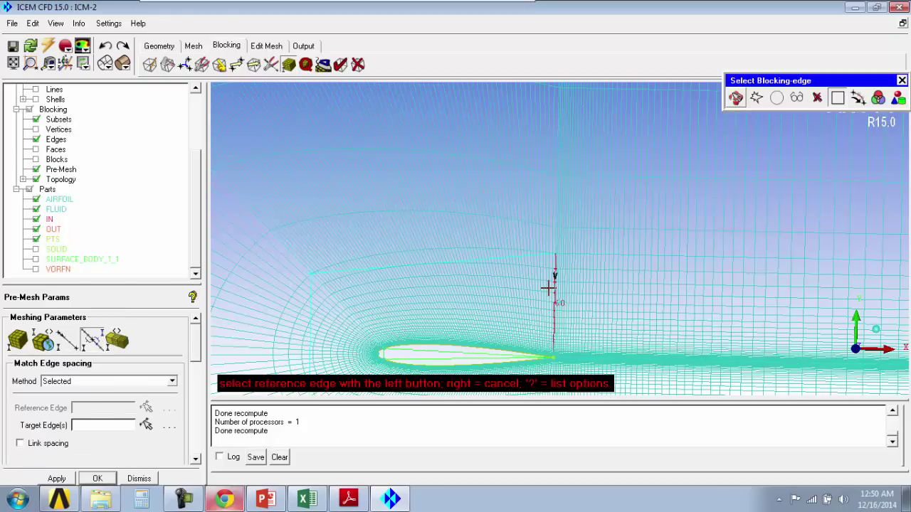
left_click(546, 232)
middle_click(502, 230)
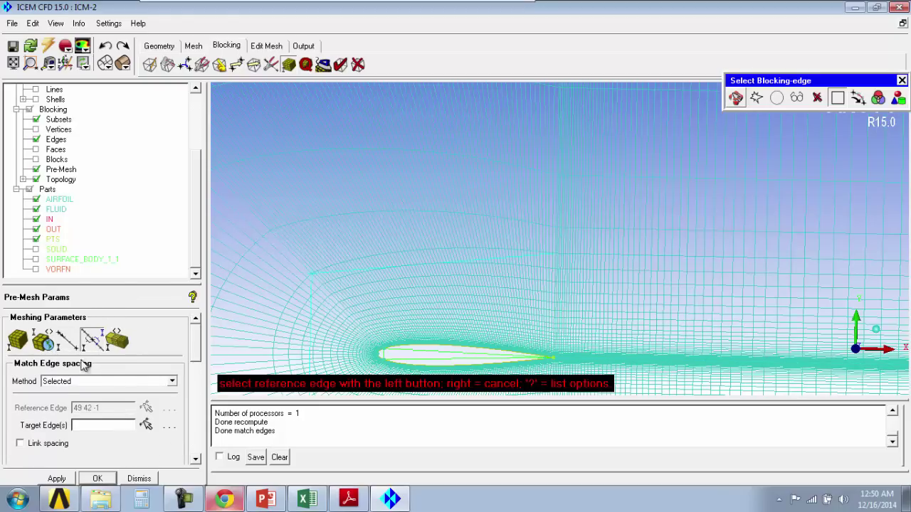
Step: Set the outer vertical edge above the trailing edge to the Geometric2 mesh law with a Ratio 2 of 1.2, and apply
left_click(69, 340)
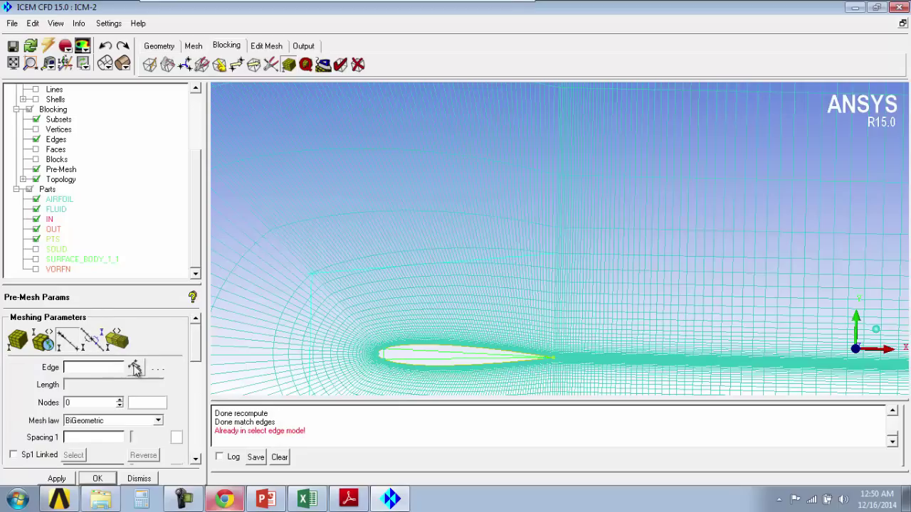
left_click(558, 229)
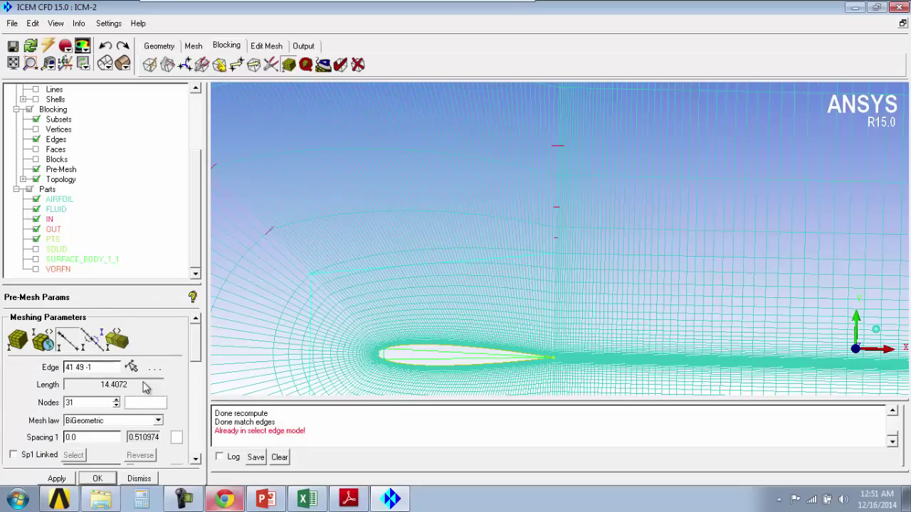
left_click_drag(201, 357, 202, 370)
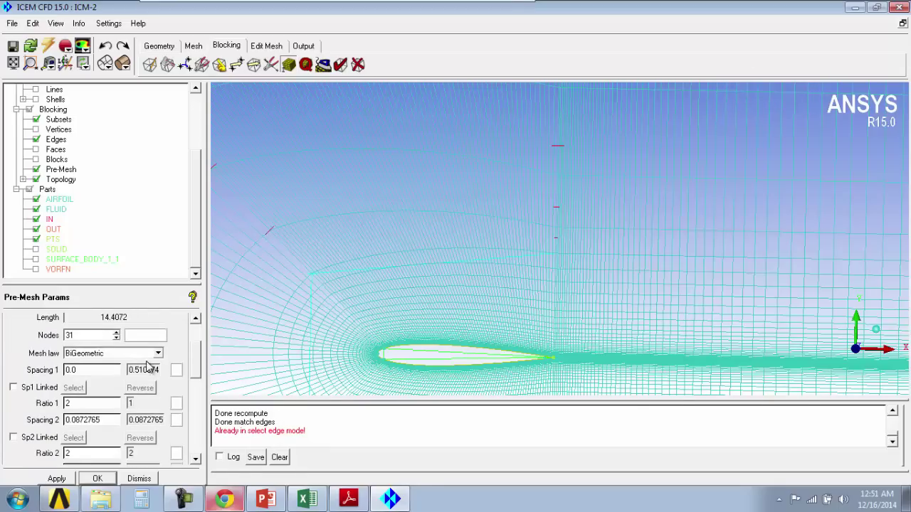
right_click_drag(340, 279, 310, 498)
right_click_drag(329, 313, 378, 496)
right_click_drag(410, 164, 418, 363)
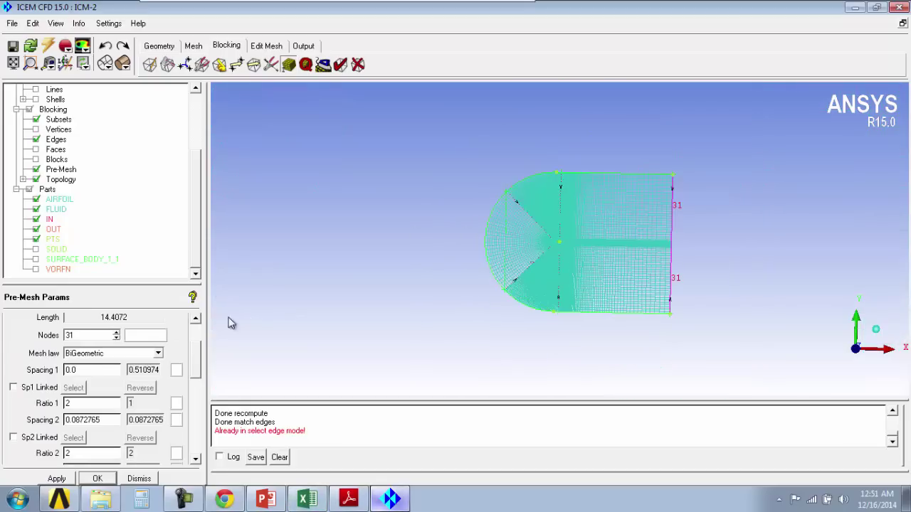
left_click(91, 354)
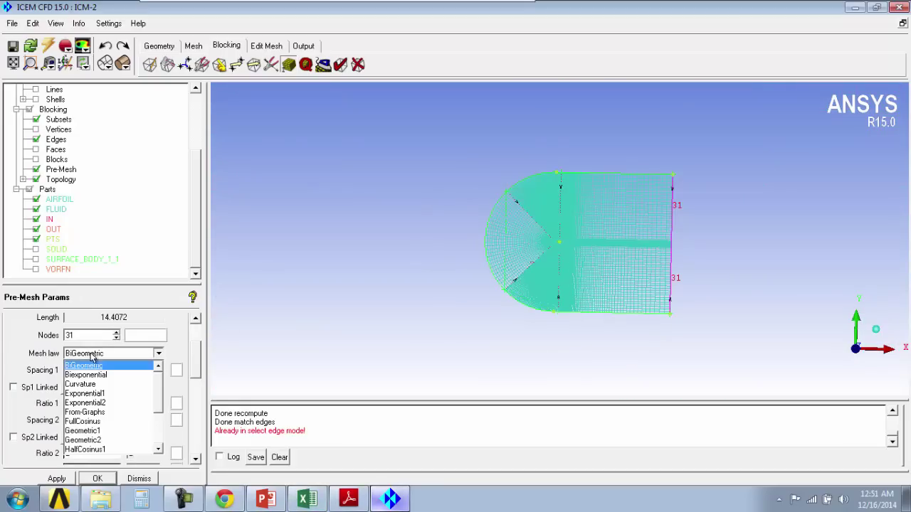
left_click(91, 439)
left_click(84, 404)
left_click(89, 455)
type("1.2")
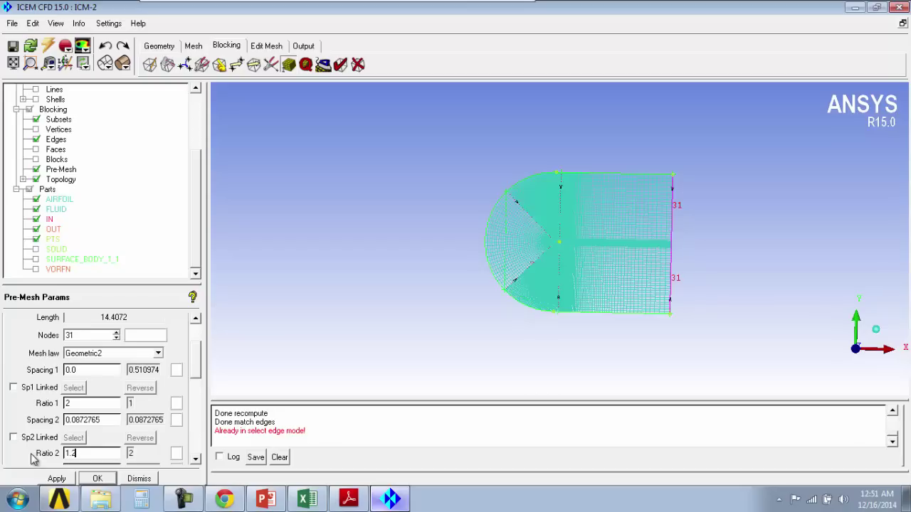
left_click(57, 479)
Step: Recompute the pre-mesh and check the resulting mesh from the outer domain in to the whole airfoil
right_click(78, 183)
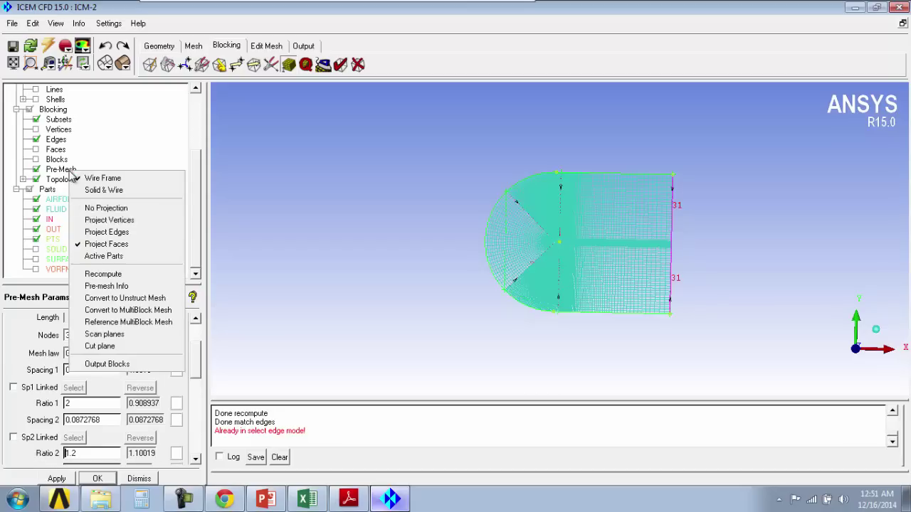
left_click(79, 274)
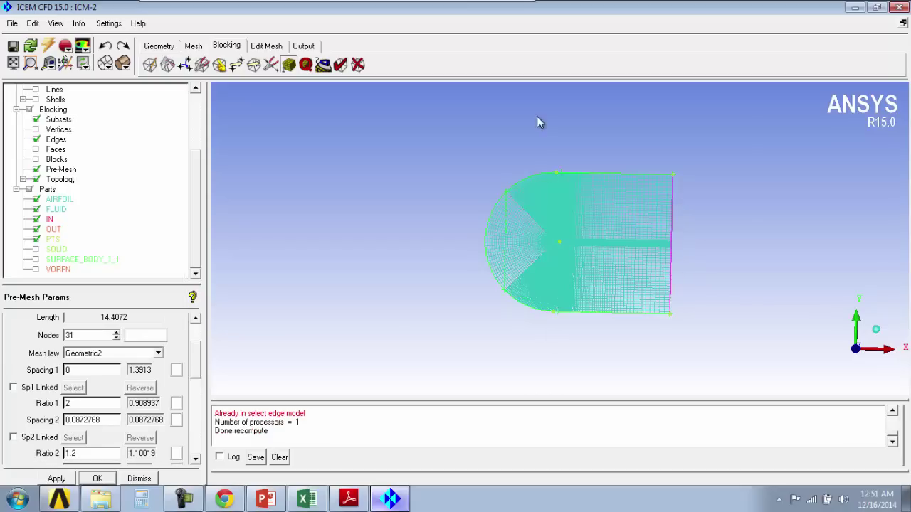
scroll(541, 214, "up", 5)
scroll(472, 217, "up", 2)
middle_click_drag(550, 169, 491, 201)
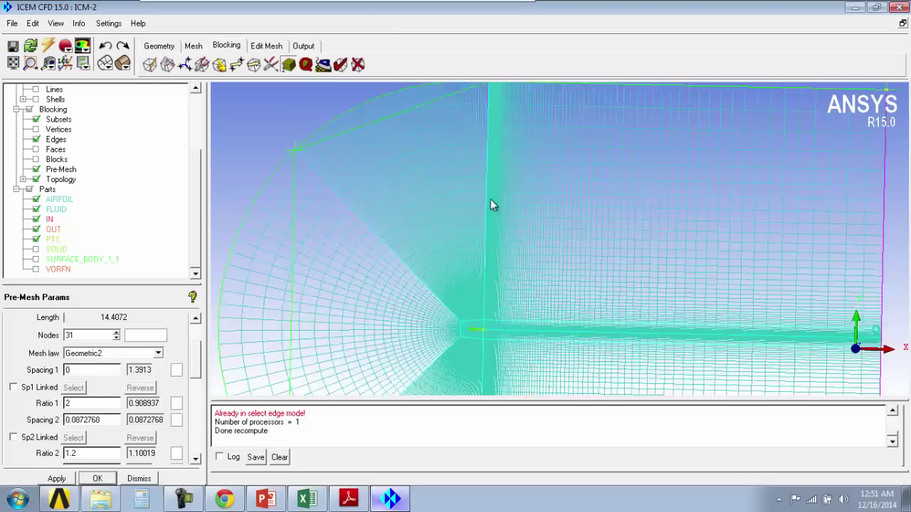
scroll(490, 199, "up", 3)
middle_click_drag(471, 258, 486, 142)
scroll(486, 142, "up", 3)
middle_click_drag(401, 279, 490, 241)
scroll(490, 241, "up", 4)
middle_click_drag(356, 282, 492, 270)
scroll(492, 270, "up", 4)
middle_click_drag(311, 388, 417, 313)
scroll(427, 343, "up", 2)
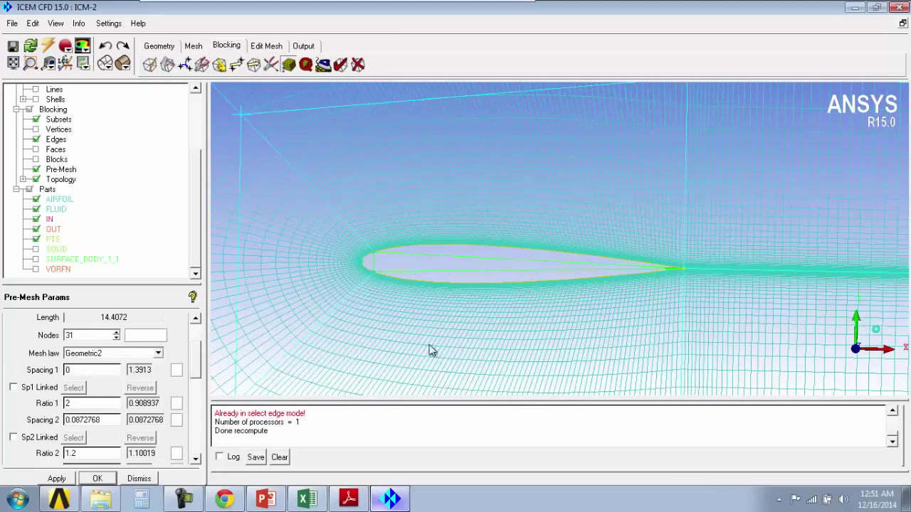
Step: Examine the mesh around the airfoil's trailing edge and in the wake just behind it
middle_click_drag(359, 156, 390, 210)
scroll(389, 210, "up", 3)
middle_click_drag(661, 184, 451, 91)
scroll(455, 92, "up", 5)
middle_click_drag(563, 347, 447, 267)
right_click_drag(513, 260, 471, 428)
middle_click_drag(464, 339, 419, 216)
right_click_drag(419, 216, 464, 334)
middle_click_drag(463, 334, 405, 206)
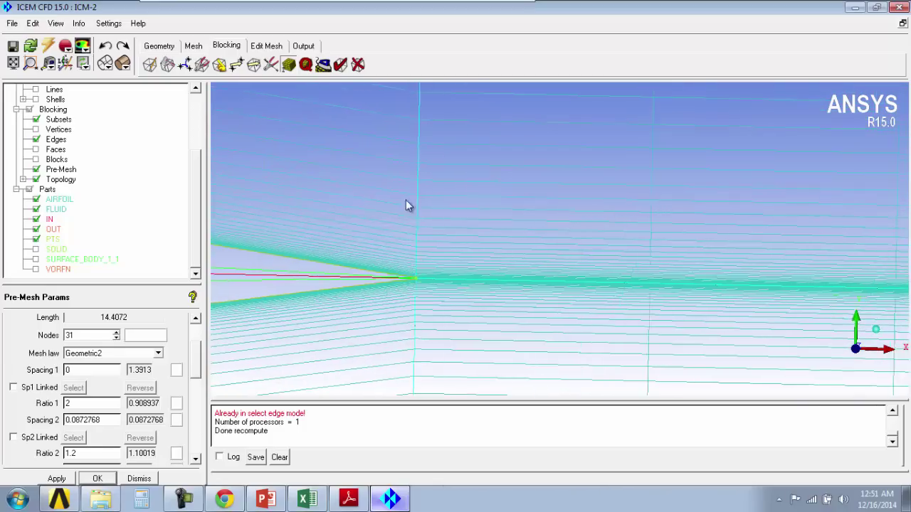
Step: Convert the pre-mesh to an unstructured mesh, replacing the existing mesh
right_click(71, 170)
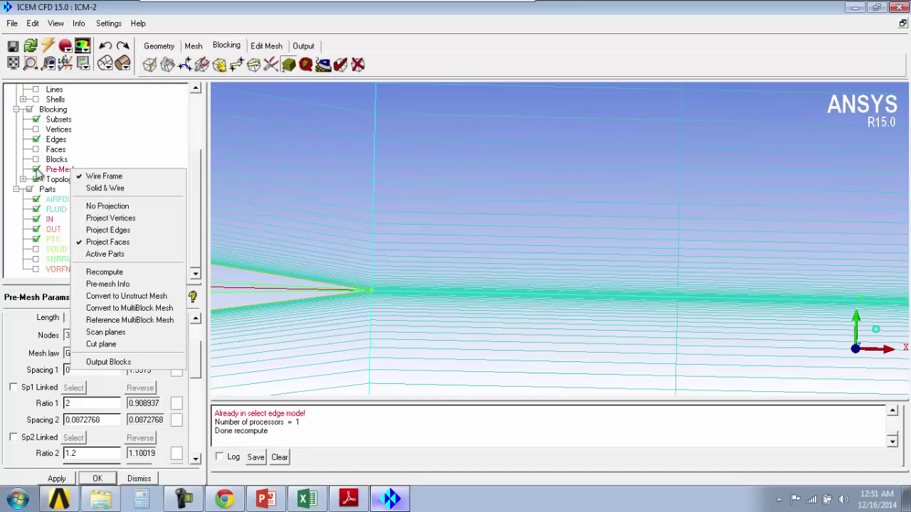
left_click(117, 295)
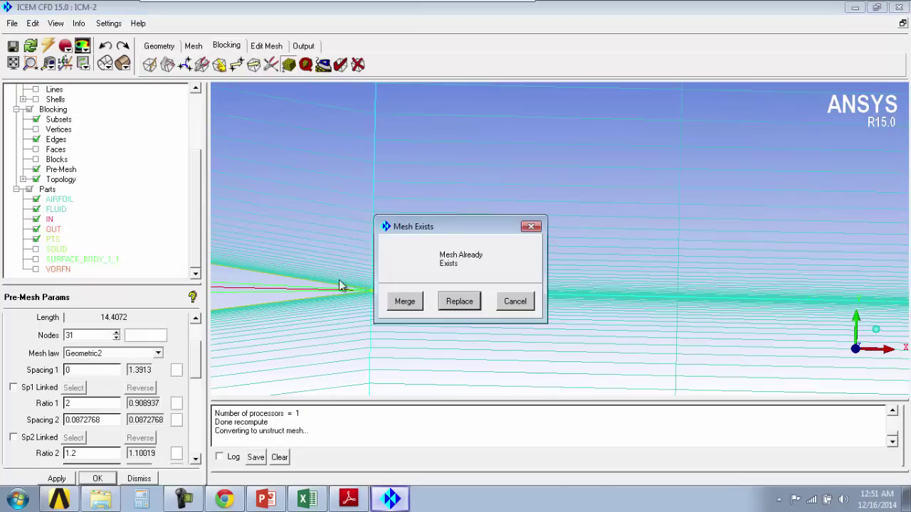
left_click(461, 301)
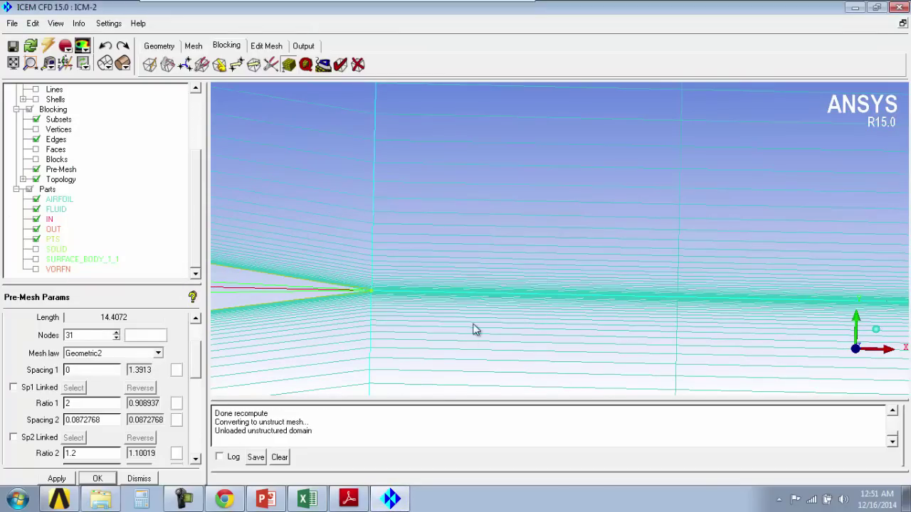
Step: Apply ANSYS Fluent as the output solver and assign a velocity-inlet boundary condition to the IN edges
left_click(303, 46)
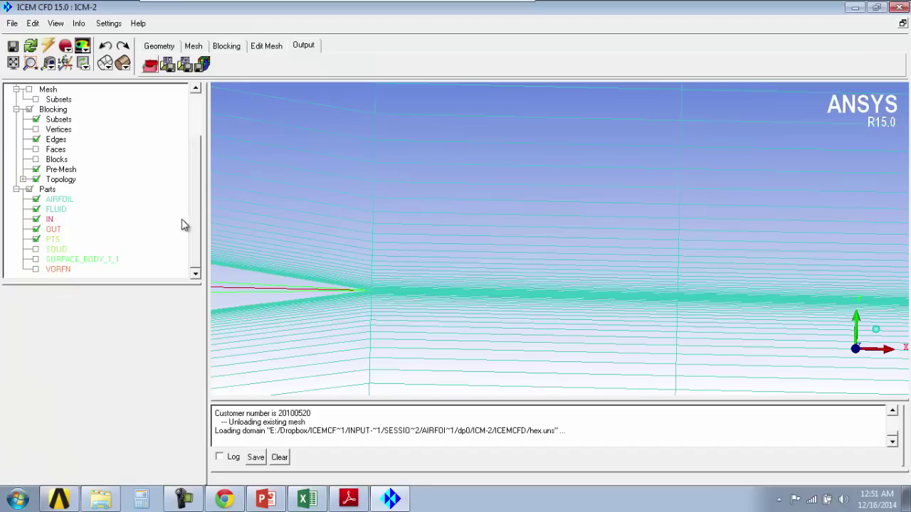
left_click(74, 479)
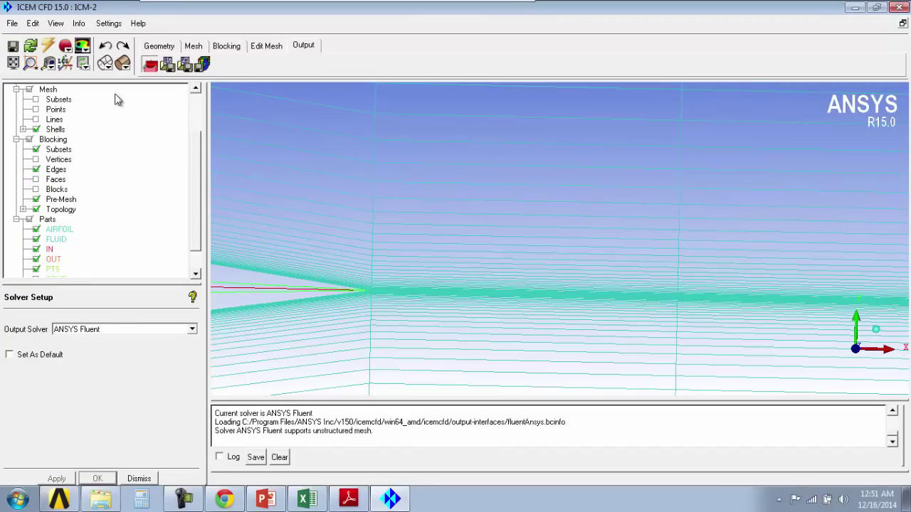
left_click(168, 64)
left_click(501, 147)
left_click(508, 157)
left_click(555, 168)
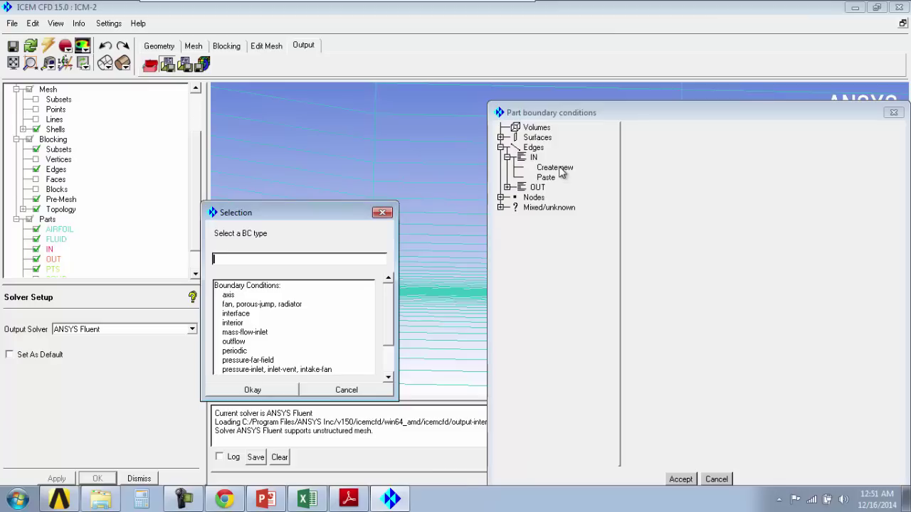
left_click_drag(388, 317, 391, 332)
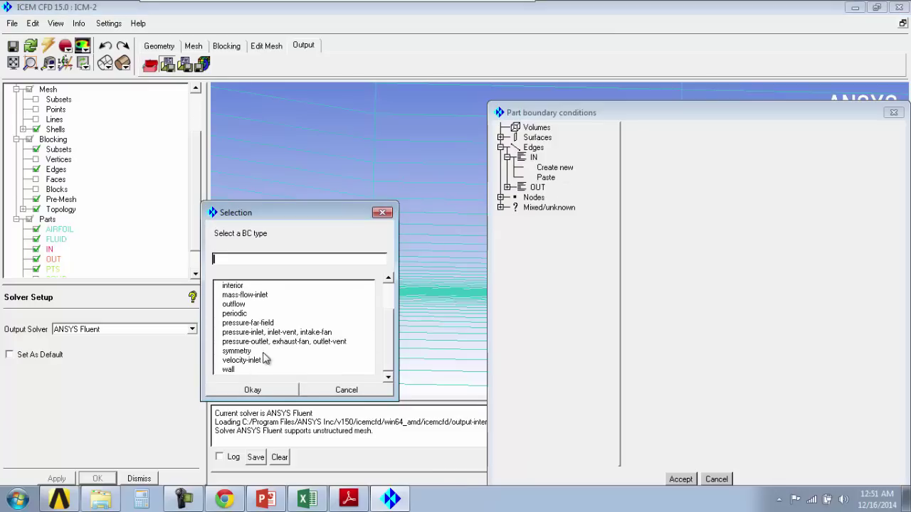
left_click(242, 360)
left_click(252, 390)
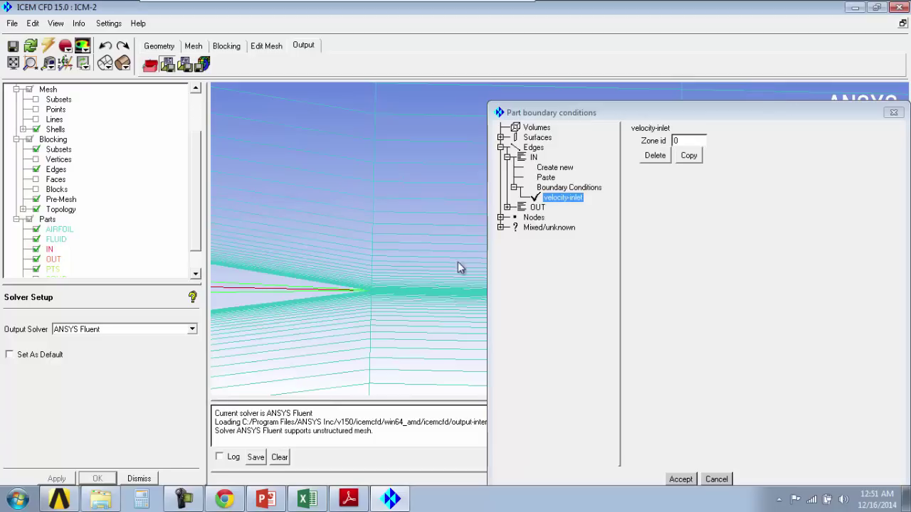
Step: Assign the pressure-outlet, exhaust-fan, outlet-vent boundary condition to the OUT edges
left_click(506, 207)
left_click(554, 217)
left_click_drag(388, 299, 391, 335)
left_click(313, 342)
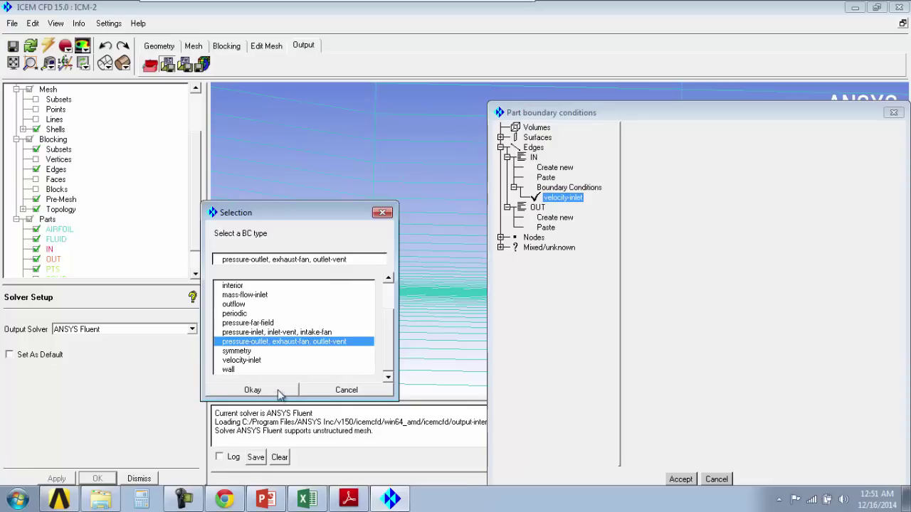
left_click(253, 390)
Step: Assign a wall boundary condition to the AIRFOIL part under Mixed/unknown and accept the boundary conditions
left_click(501, 267)
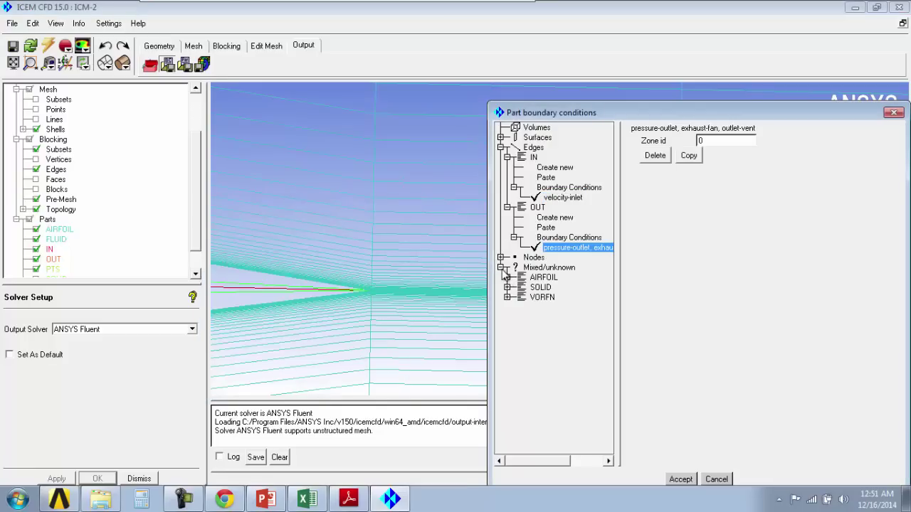
left_click(506, 278)
left_click(554, 288)
left_click_drag(391, 307, 396, 338)
left_click(277, 369)
left_click(252, 390)
left_click(677, 480)
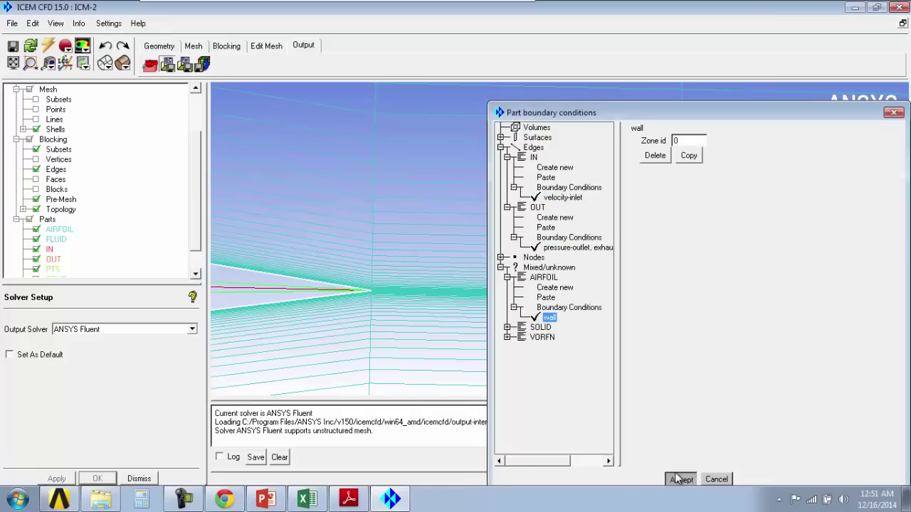
Step: Save the project and write the Fluent mesh output from ICM-2.uns
left_click(203, 64)
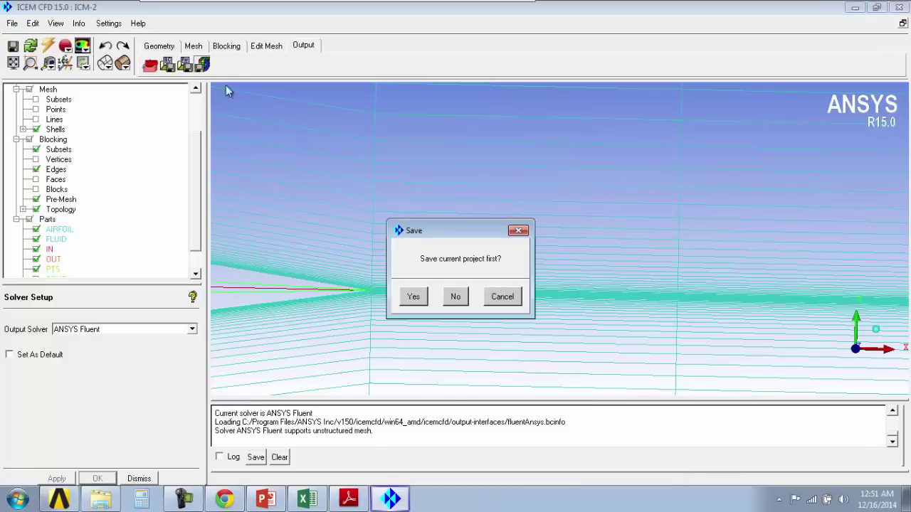
left_click(425, 298)
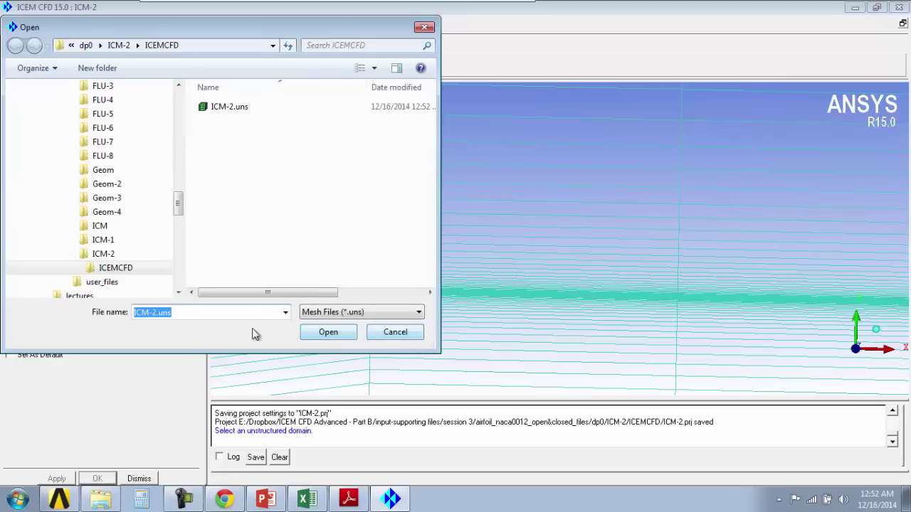
left_click(329, 332)
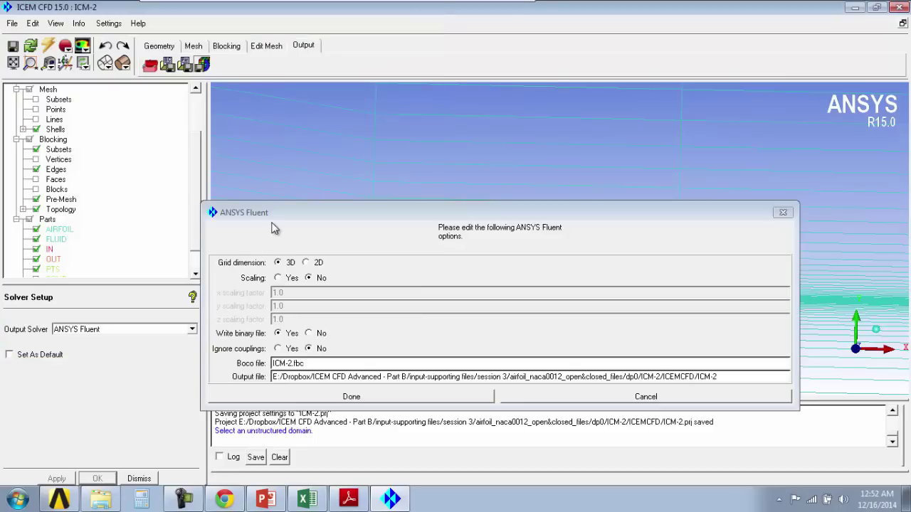
left_click(318, 395)
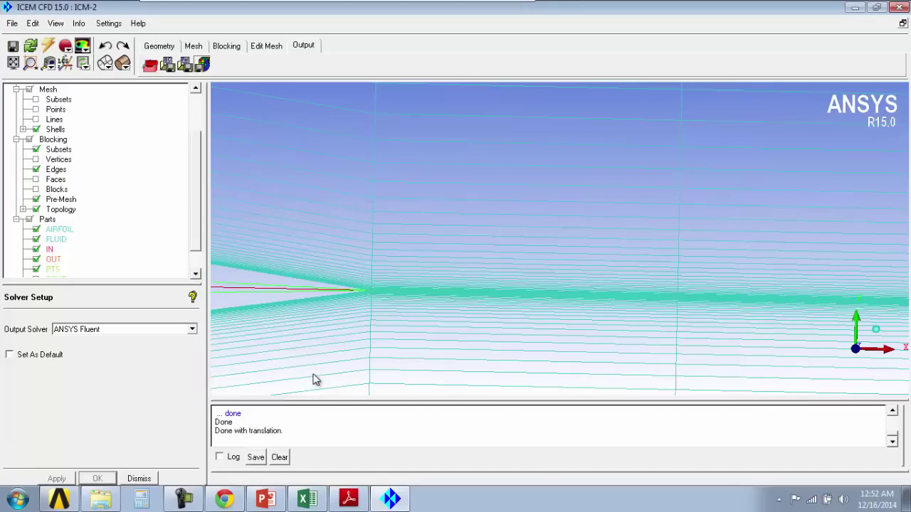
Step: Save the ICEM CFD project again and close it to return to Workbench
scroll(752, 148, "down", 1)
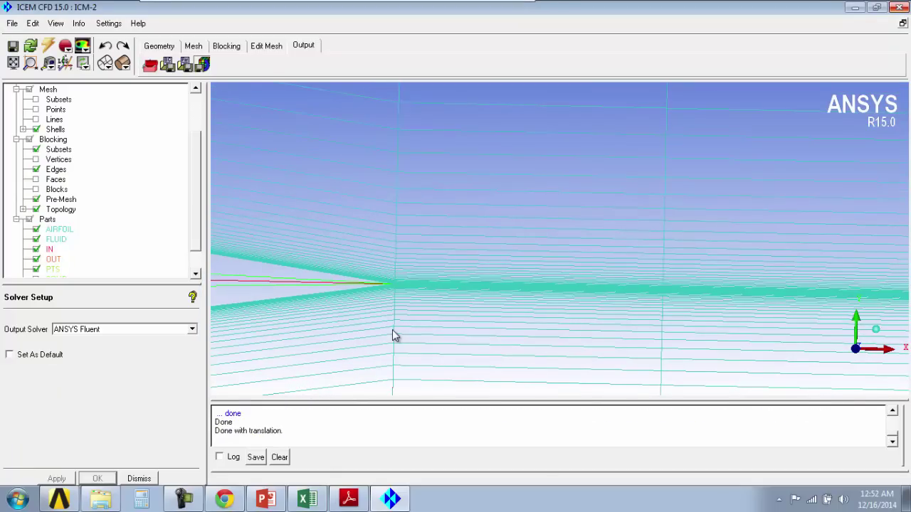
key("ctrl+s")
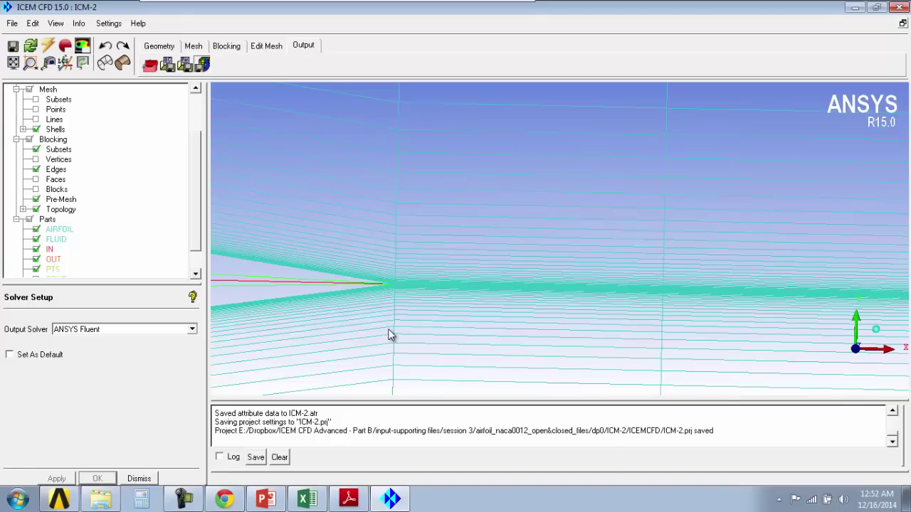
key("alt+F4")
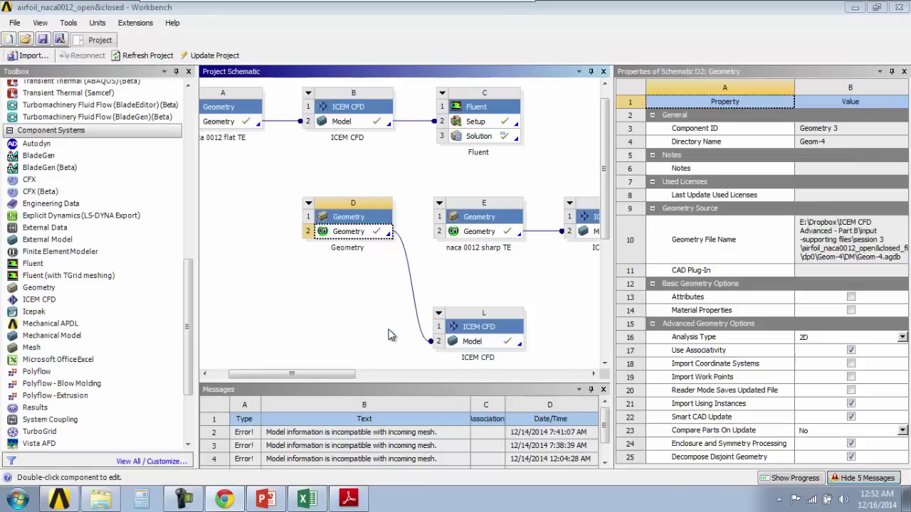
Step: Delete the system named Geometry and the naca 0012 sharp TE geometry system from the project schematic
right_click(350, 218)
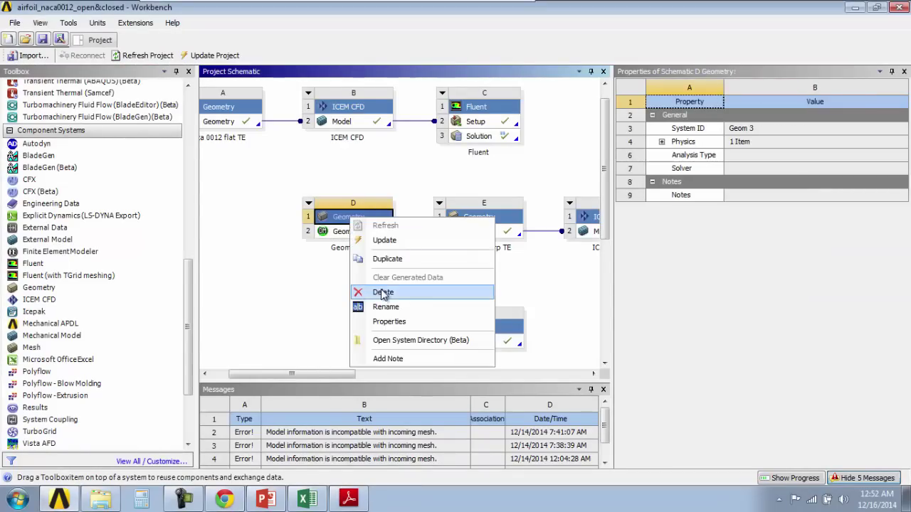
left_click(382, 294)
left_click(489, 267)
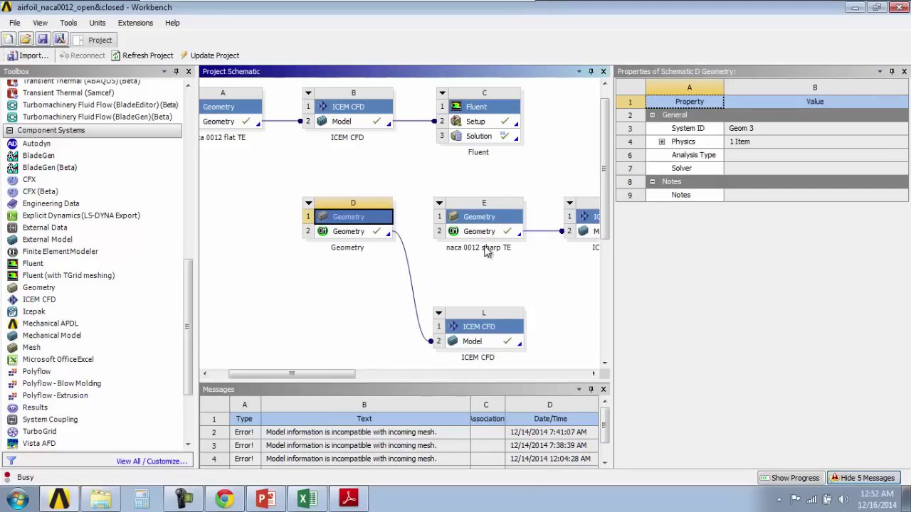
right_click(359, 219)
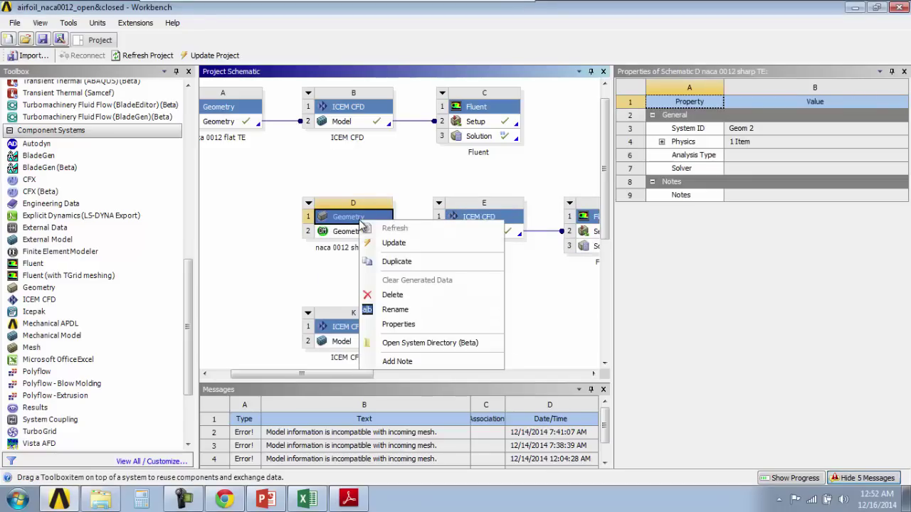
left_click(370, 294)
left_click(507, 267)
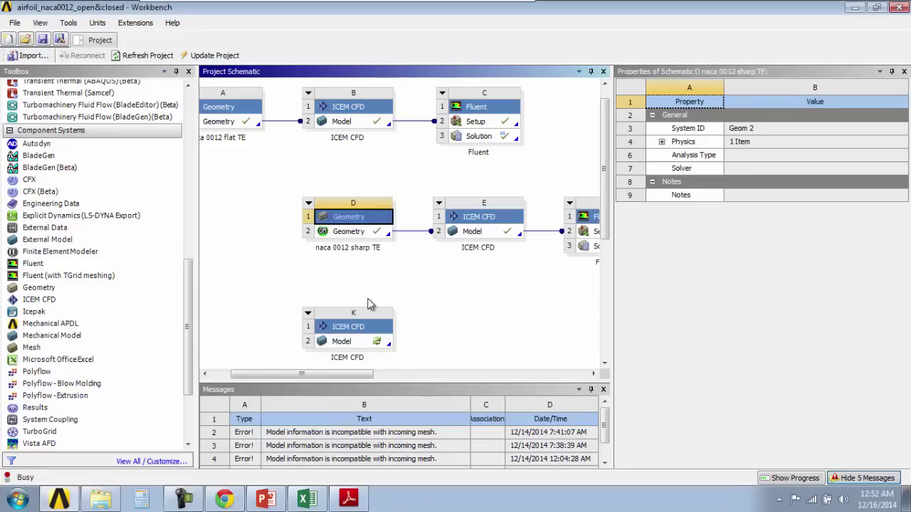
mouse_move(317, 377)
left_mouse_down()
mouse_move(384, 375)
mouse_move(283, 379)
mouse_move(316, 376)
left_mouse_up()
right_click(424, 328)
left_click(385, 374)
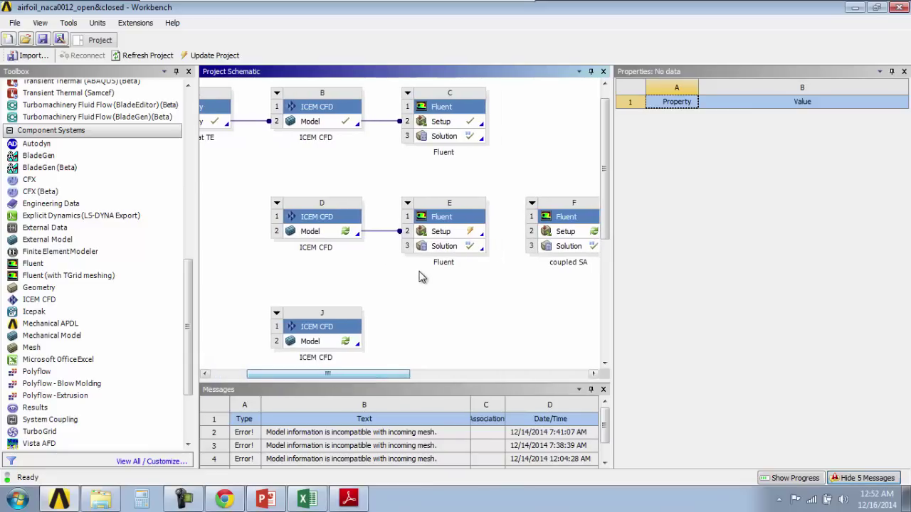
double_click(443, 231)
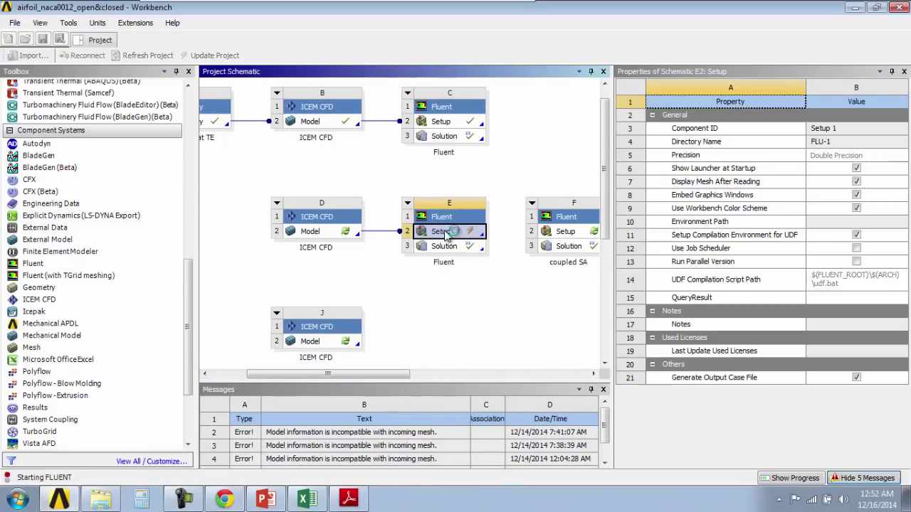
left_click(202, 263)
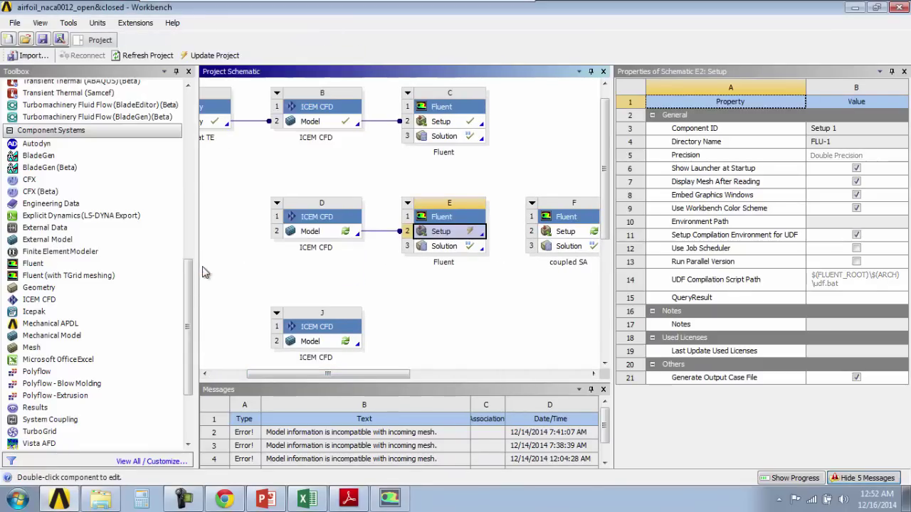
Step: Open the Setup of the K-Kl-Omega Y+1 Fluent system and show its Models settings
mouse_move(299, 374)
left_mouse_down()
mouse_move(381, 374)
mouse_move(310, 374)
left_mouse_up()
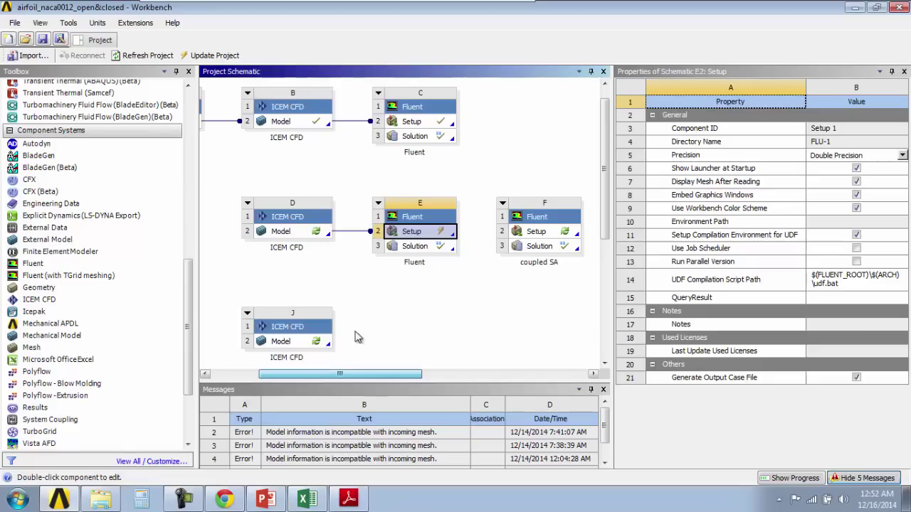
left_click_drag(603, 206, 610, 294)
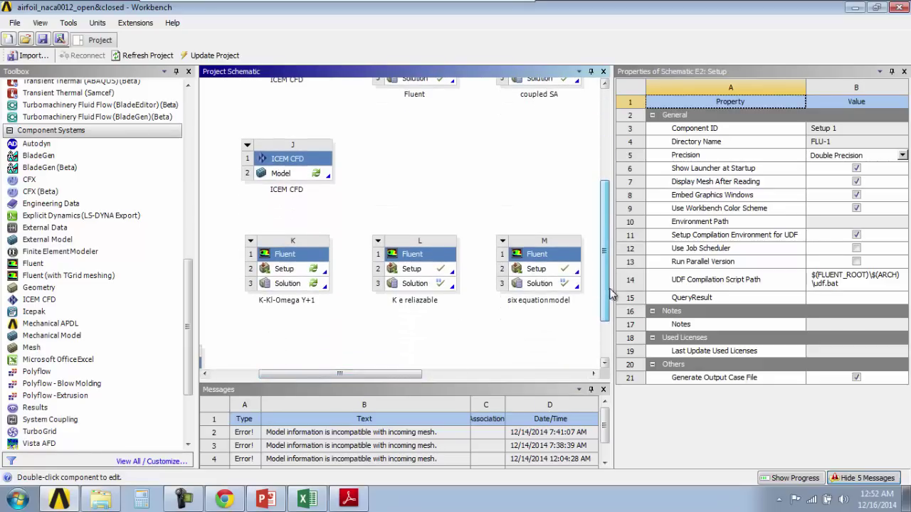
mouse_move(381, 378)
left_mouse_down()
mouse_move(449, 376)
mouse_move(382, 377)
left_mouse_up()
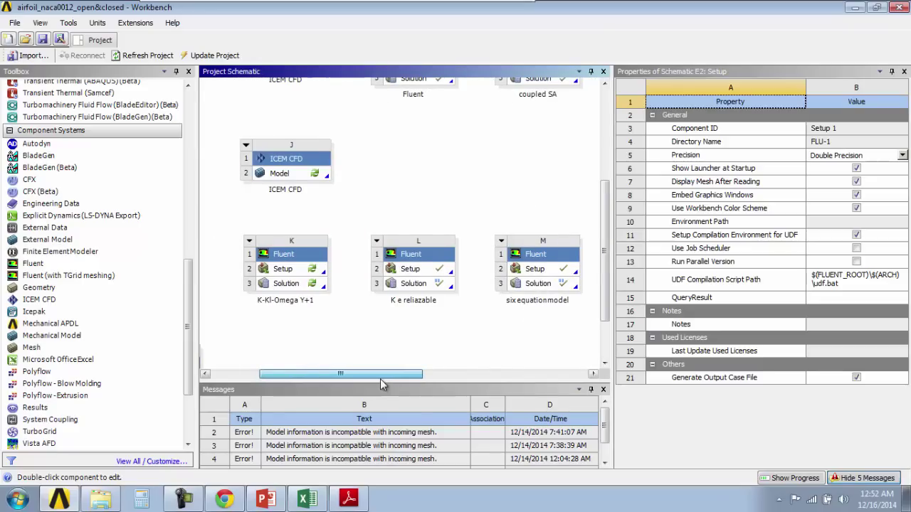
double_click(299, 274)
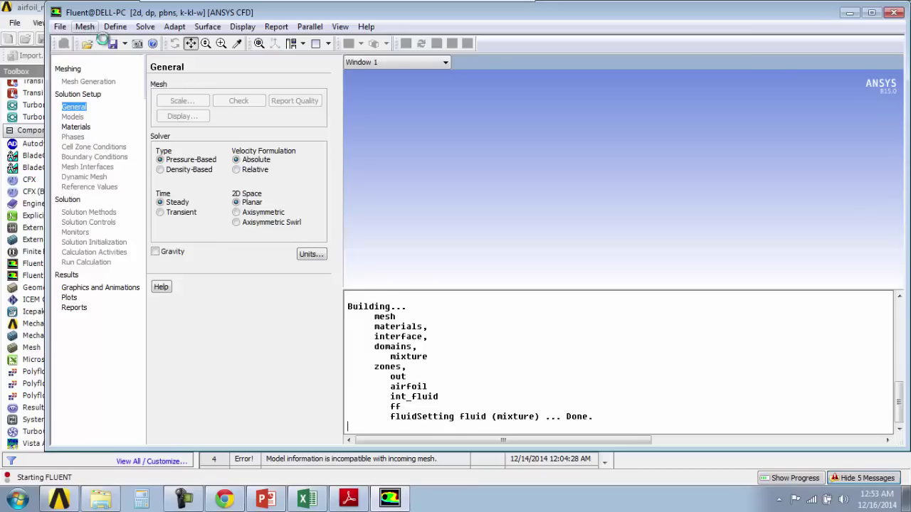
left_click(73, 117)
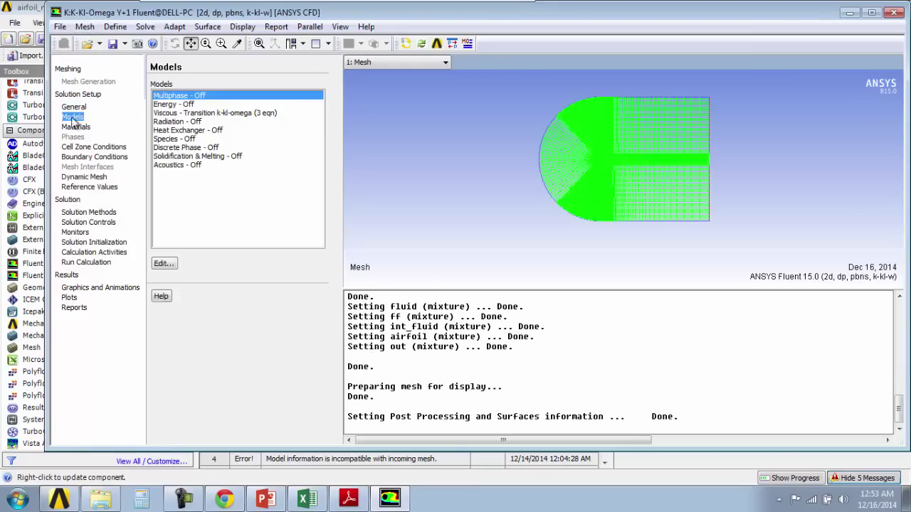
Step: Check that the viscous model is Transition k-kl-omega (3 eqn) and accept its settings
left_click(166, 113)
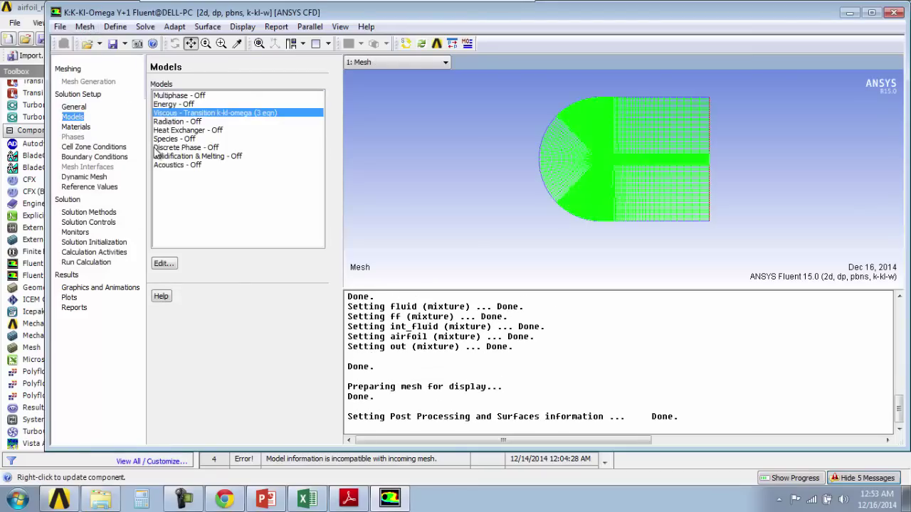
left_click(163, 264)
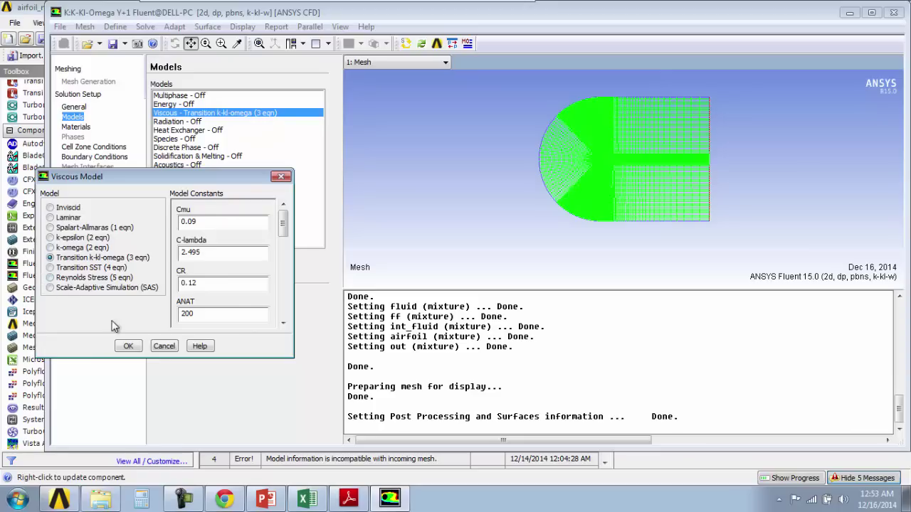
left_click(128, 347)
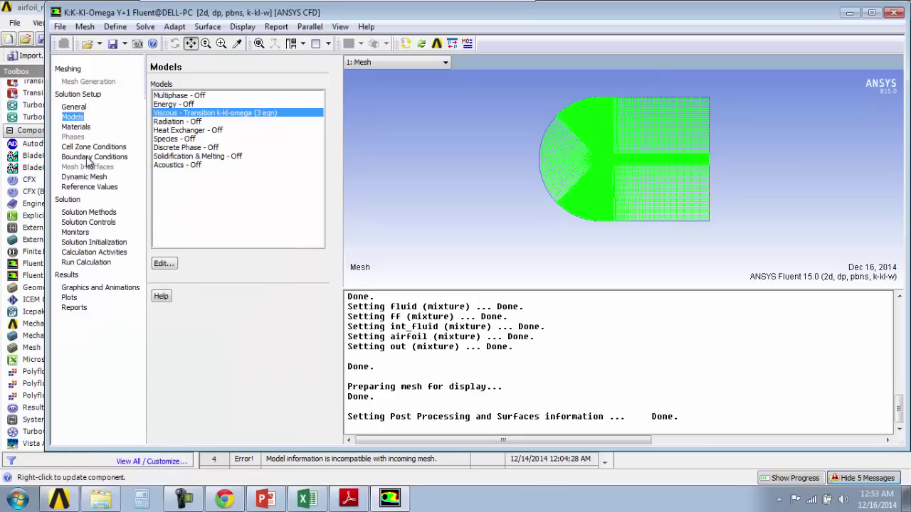
Step: Review the density and viscosity of the air-new fluid material
left_click(76, 128)
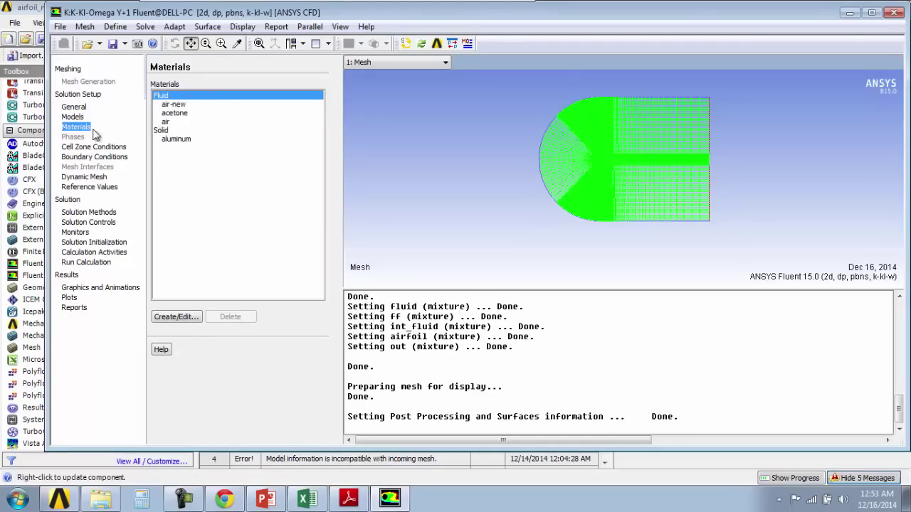
left_click(178, 105)
left_click(176, 317)
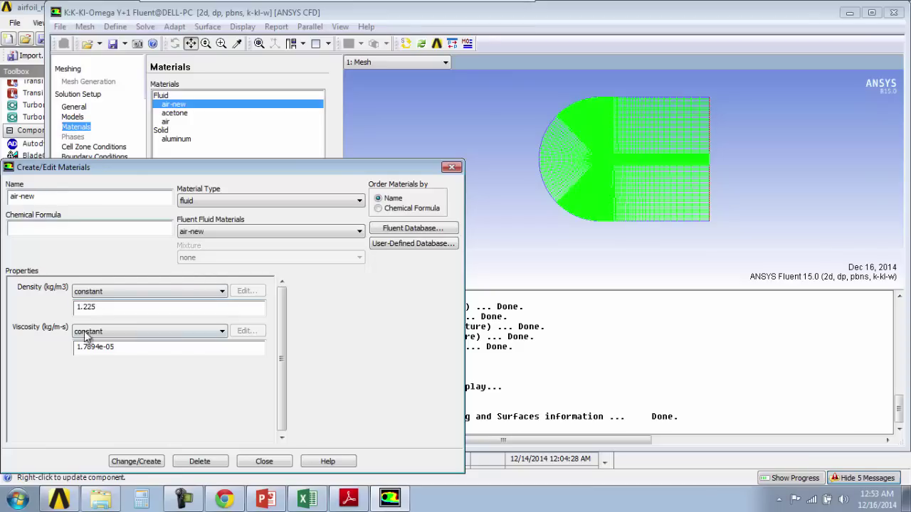
left_click(264, 461)
Step: Check the ff velocity inlet against the velocity in the Excel sheet and set its velocity specification method to Magnitude and Direction
left_click(93, 157)
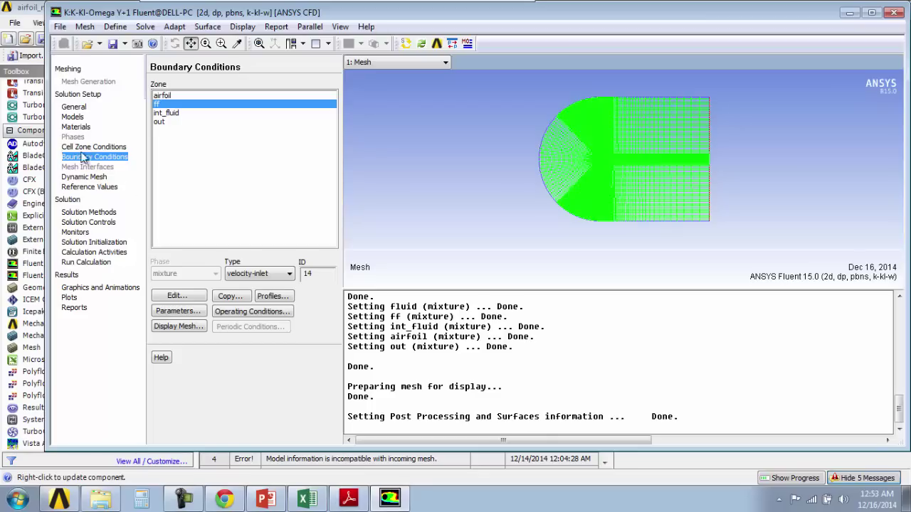
left_click(180, 296)
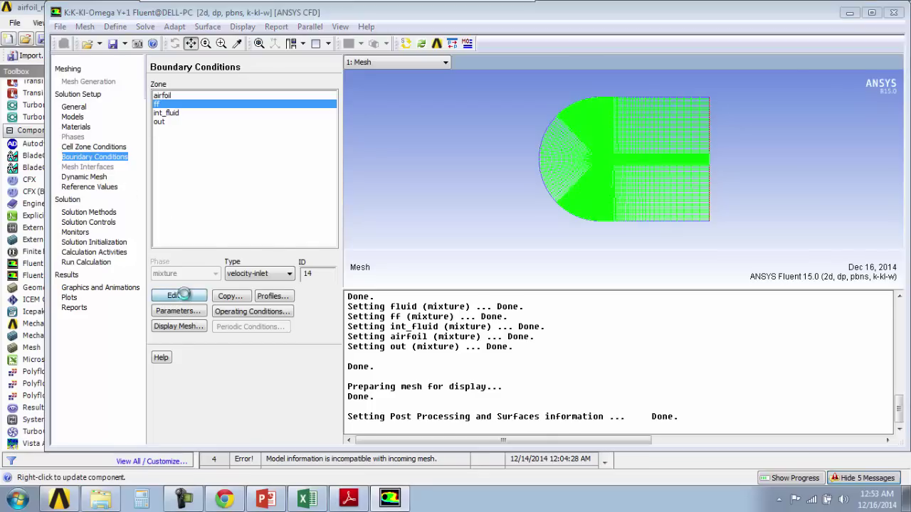
left_click(307, 499)
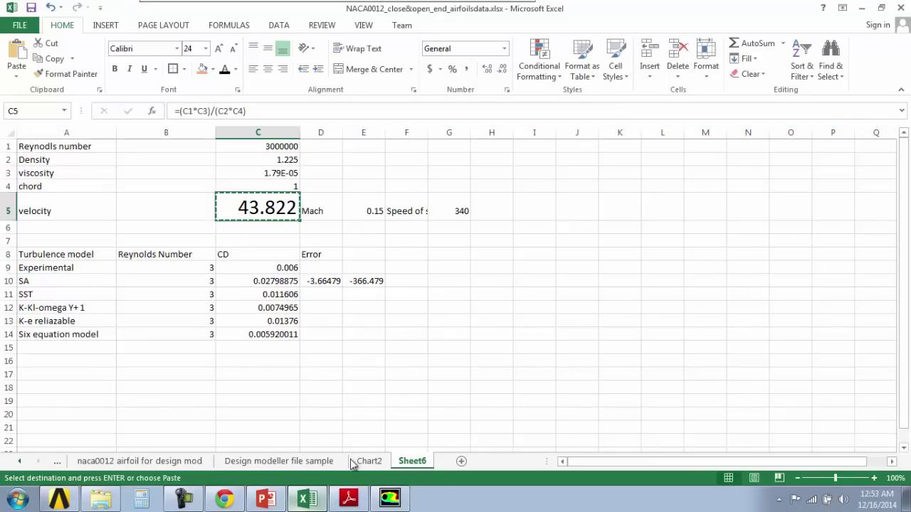
left_click(308, 500)
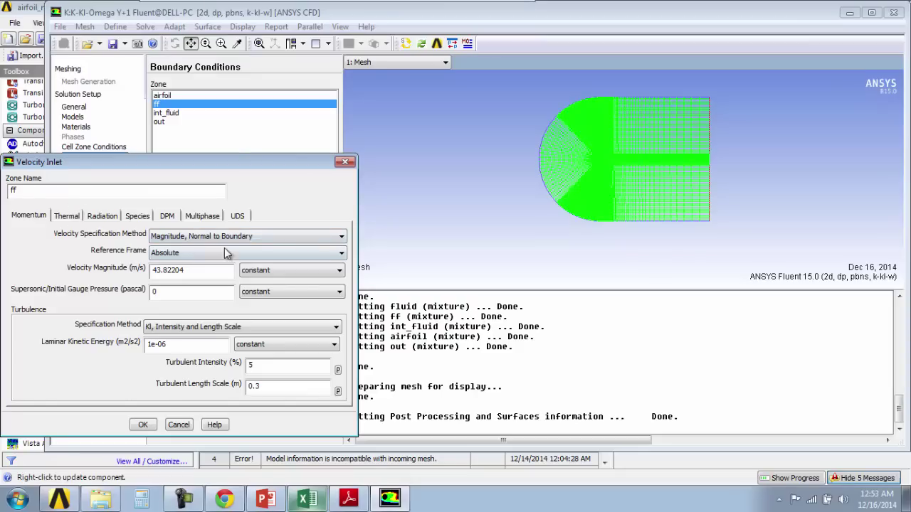
left_click(184, 237)
left_click(174, 245)
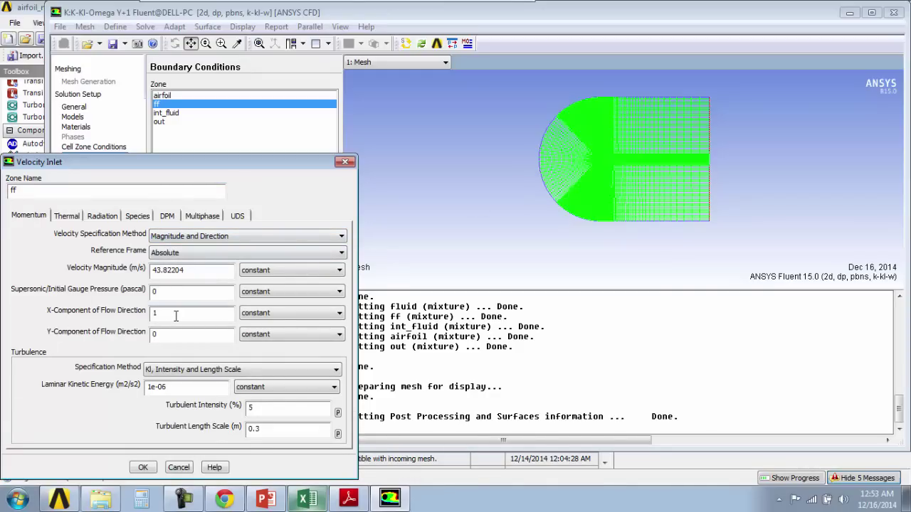
left_click(142, 468)
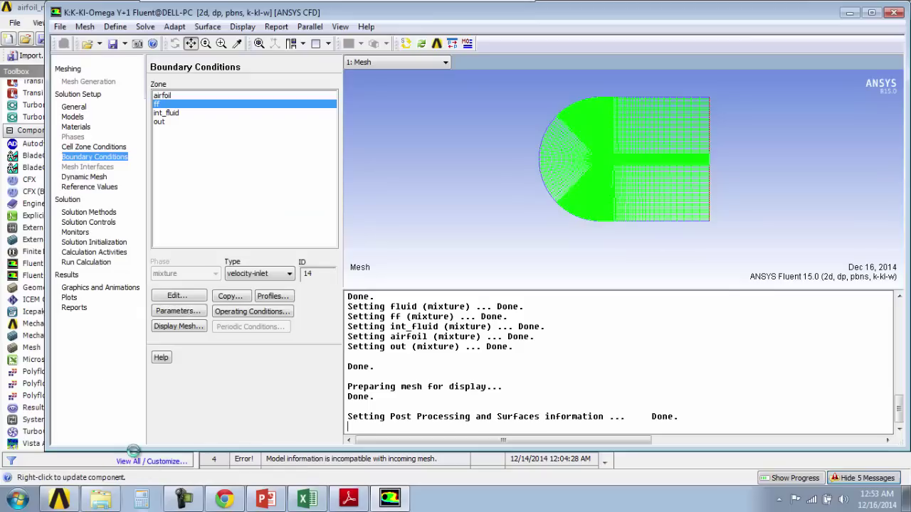
Step: Set momentum, turbulent kinetic energy, laminar kinetic energy and specific dissipation rate to First Order Upwind in the solution methods
left_click(86, 212)
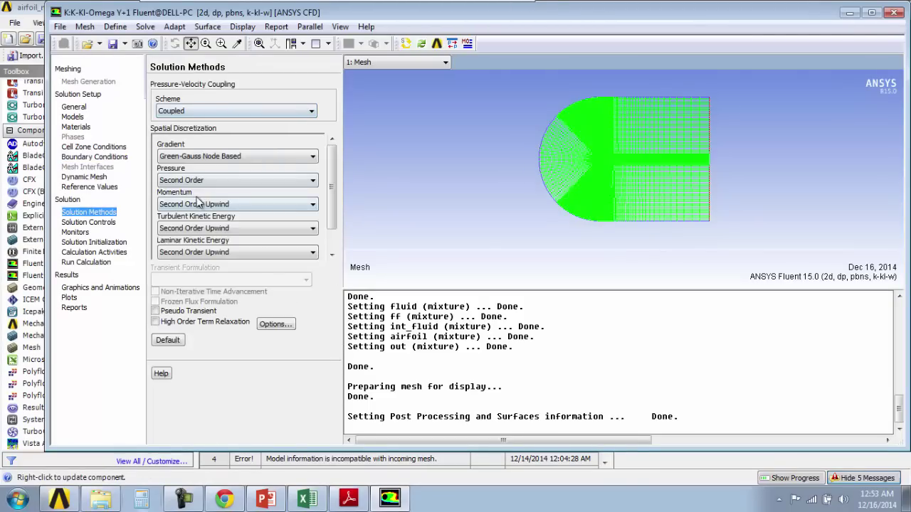
left_click(187, 204)
left_click(189, 216)
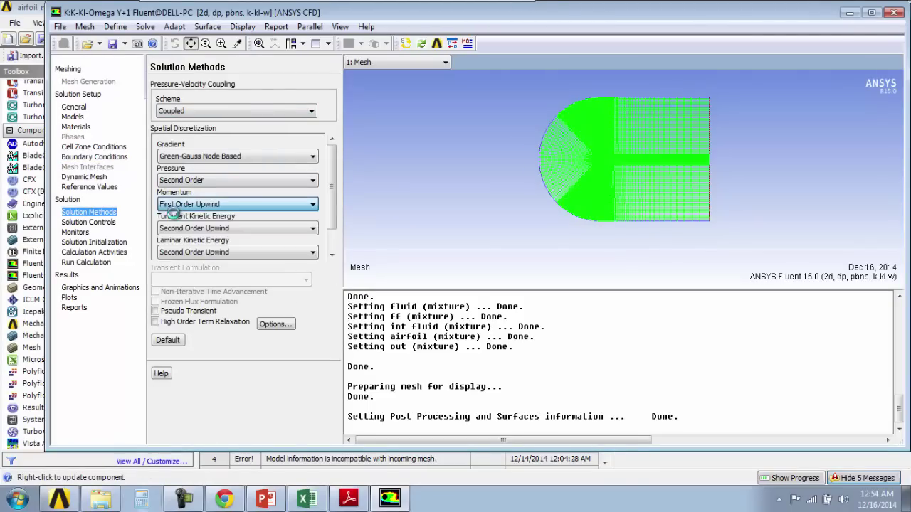
left_click(213, 228)
left_click(189, 241)
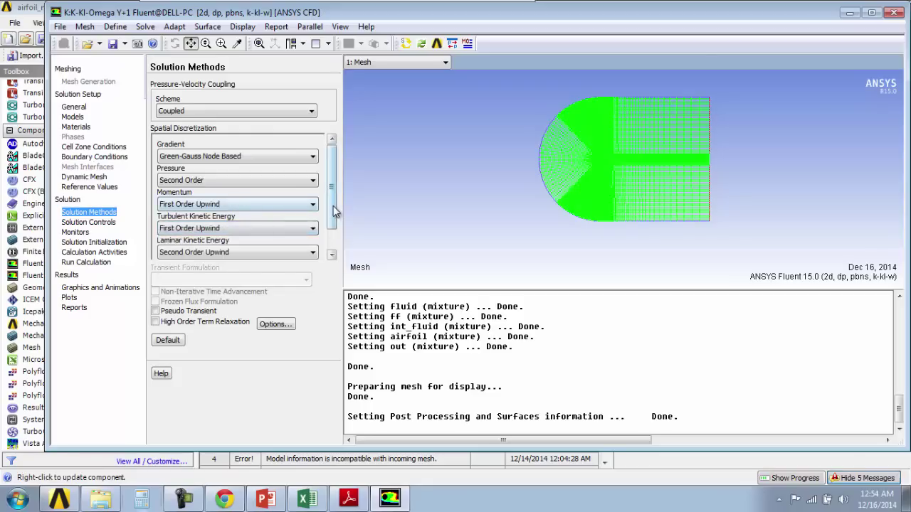
scroll(333, 206, "down", 2)
left_click(213, 224)
left_click(210, 239)
left_click(214, 249)
left_click(194, 261)
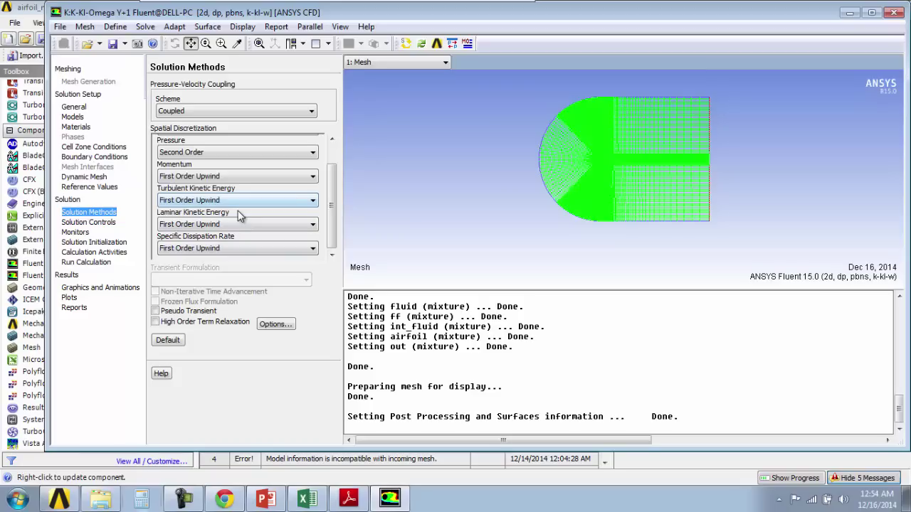
Step: Review the solution controls and monitors, and initialize the solution with Standard Initialization
left_click(79, 222)
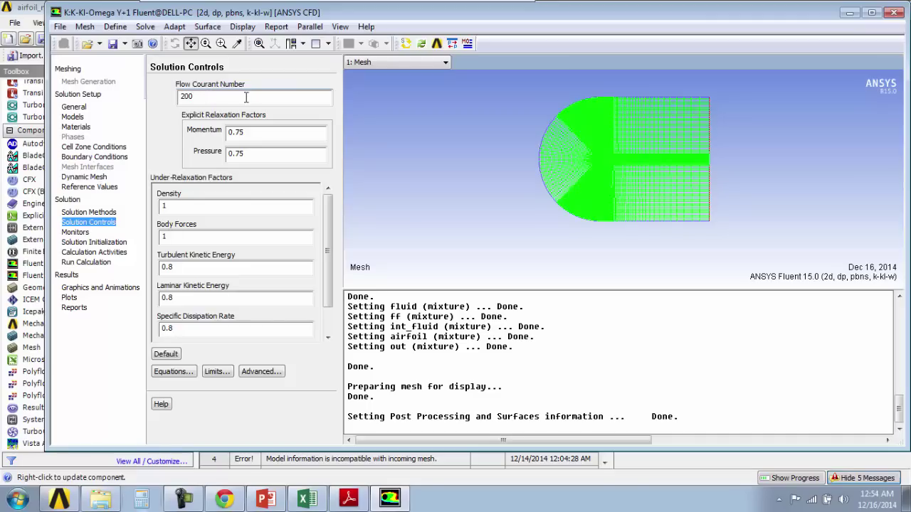
left_click(75, 232)
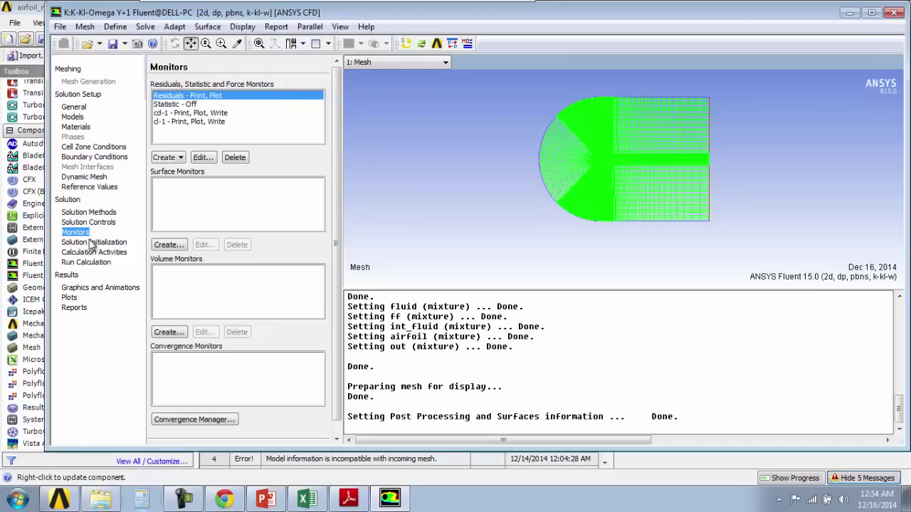
left_click(92, 242)
left_click(188, 139)
left_click(171, 148)
left_click(167, 400)
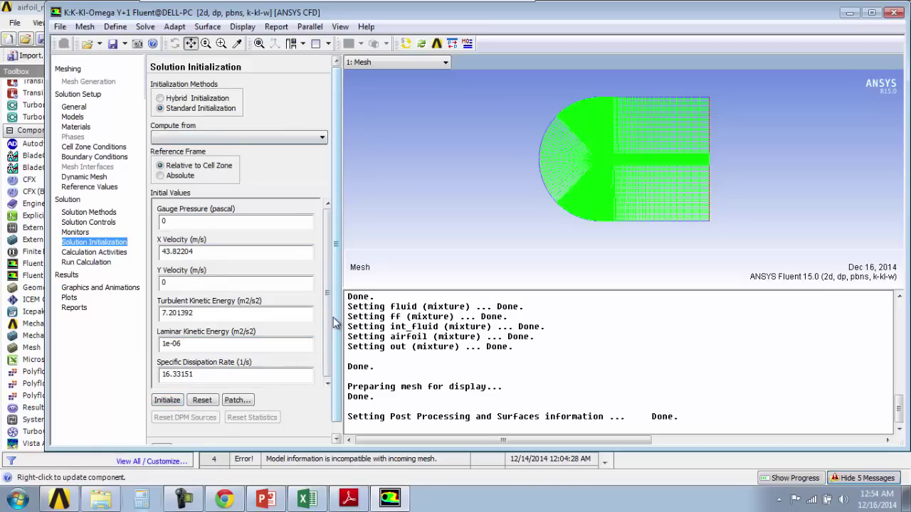
Step: Configure autosave to retain only the most recent files and lower the maximum number of data files
left_click(93, 252)
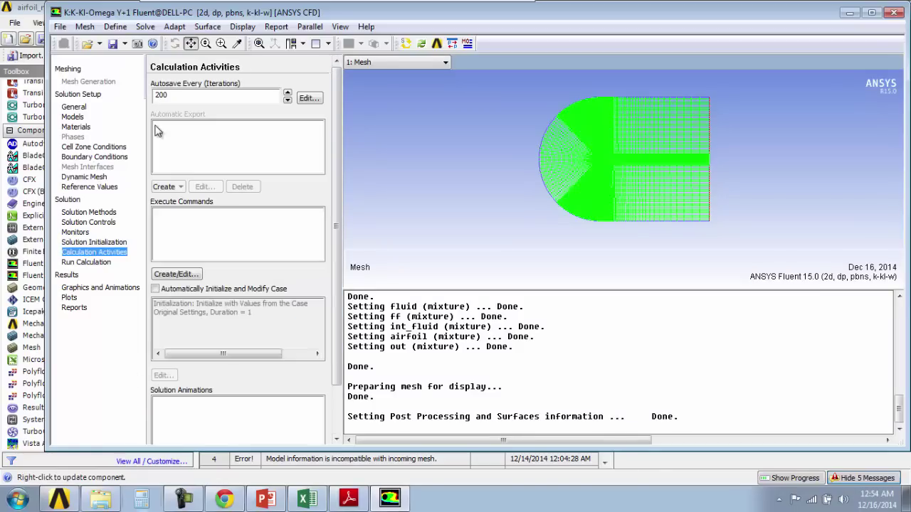
left_click(308, 99)
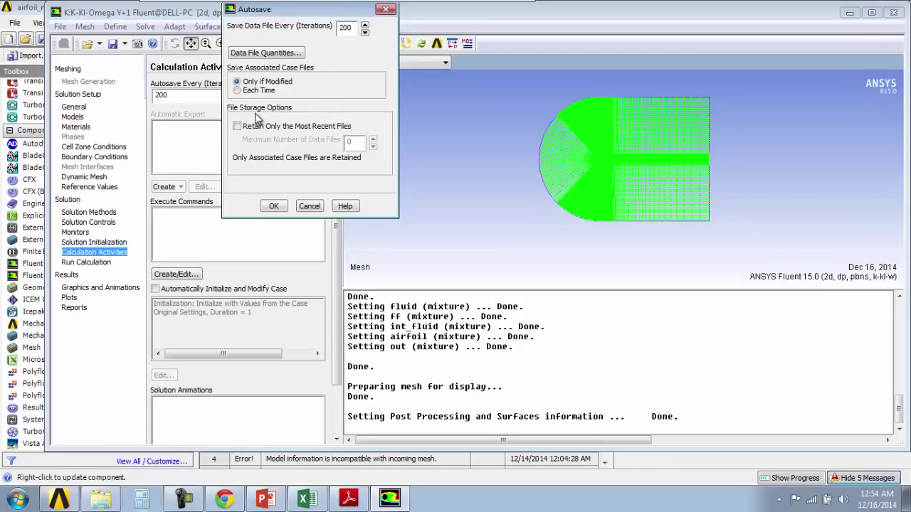
left_click(238, 126)
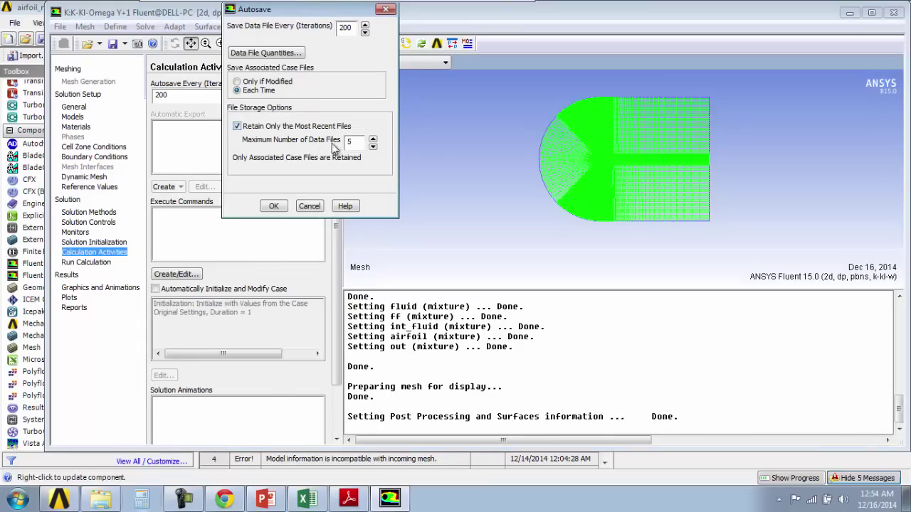
left_click(372, 146)
left_click(275, 205)
Step: Run the calculation for 10000 iterations and inspect the iteration output in the maximized Fluent window
left_click(79, 262)
left_click(209, 201)
left_click(238, 222)
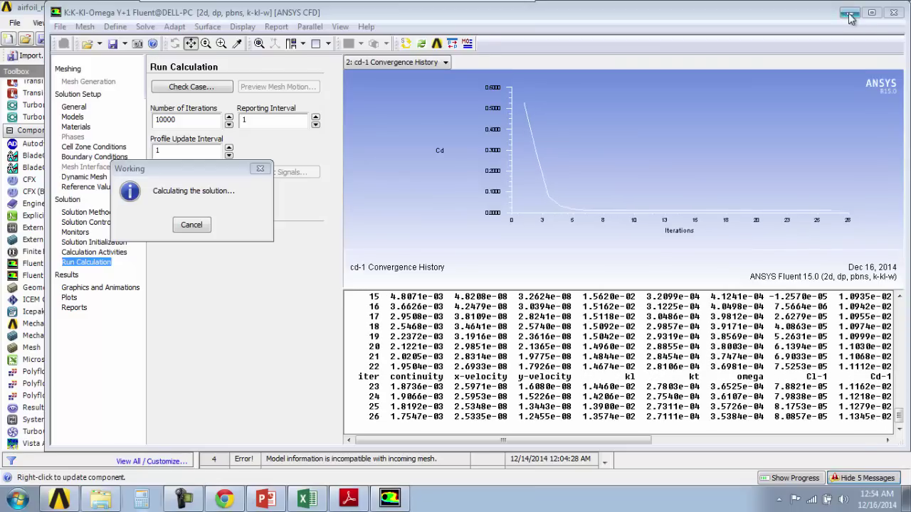
left_click(871, 12)
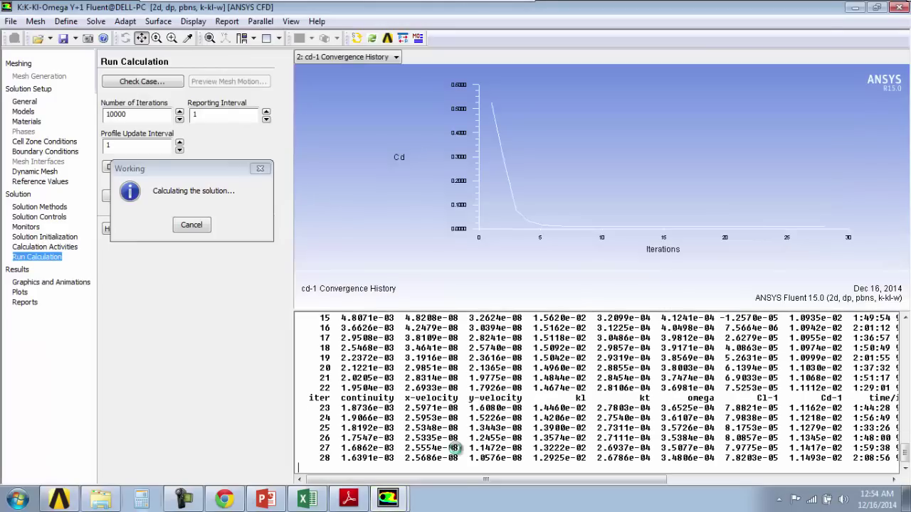
left_click_drag(481, 479, 594, 480)
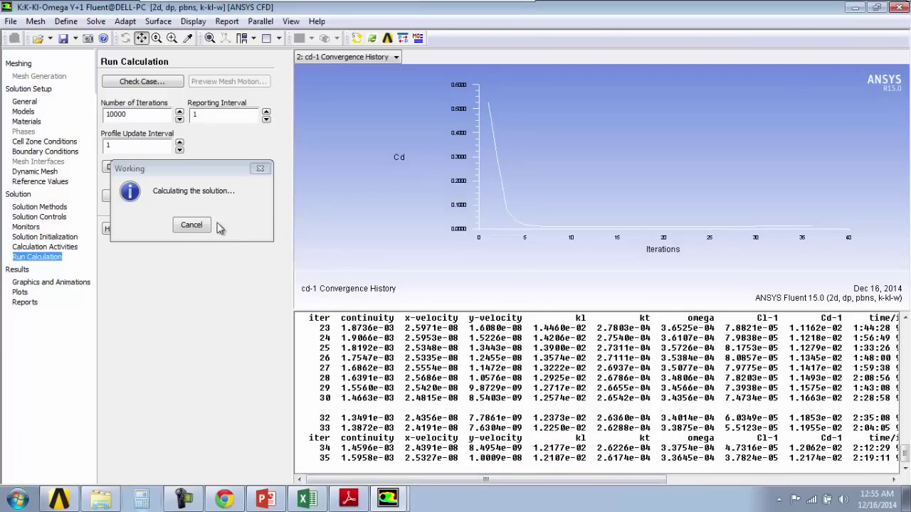
Step: Stop the running calculation and close Fluent without saving the setup changes
left_click(191, 225)
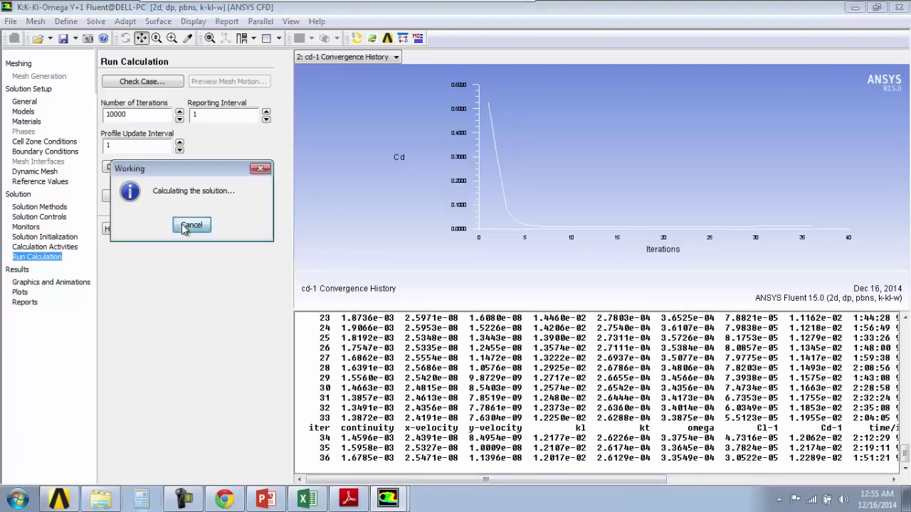
left_click(900, 10)
left_click(436, 266)
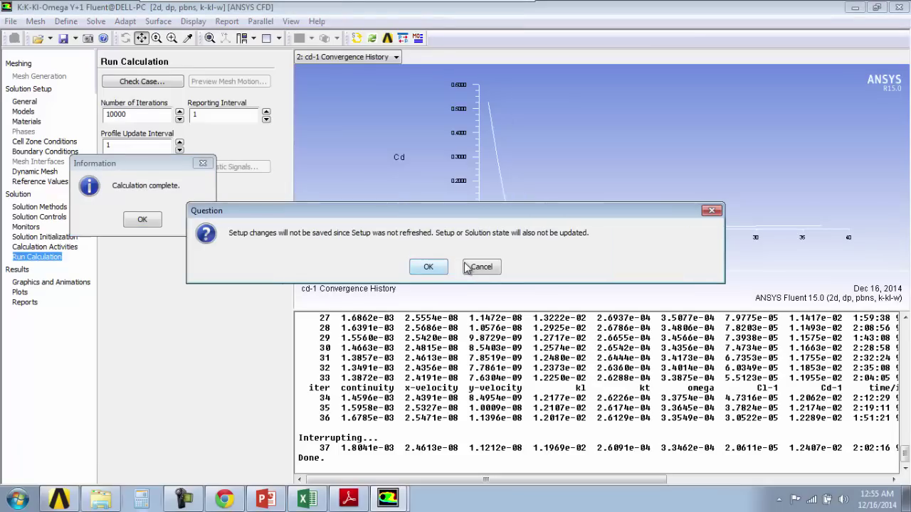
left_click(436, 266)
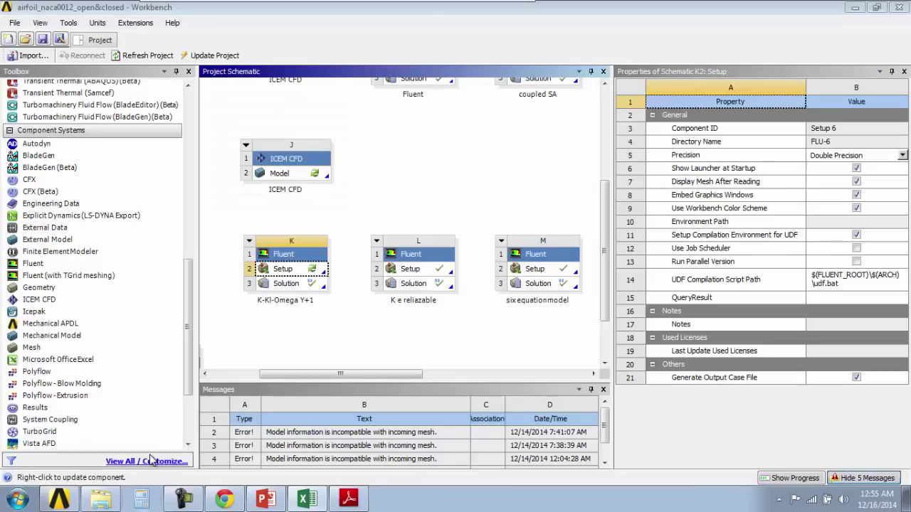
Step: Open the Solution of the K-Kl-Omega Y+1 Fluent system and print the airfoil force report for direction vector X 1, Y 0
double_click(288, 284)
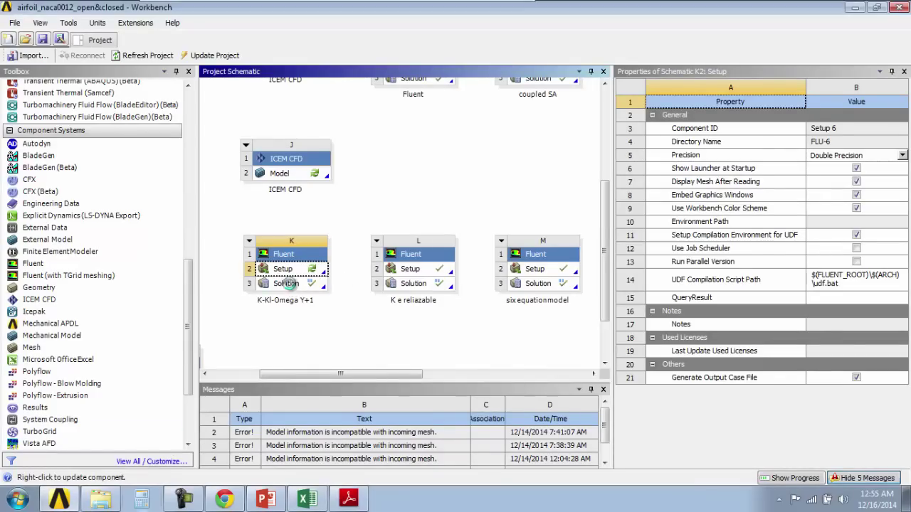
left_click(487, 298)
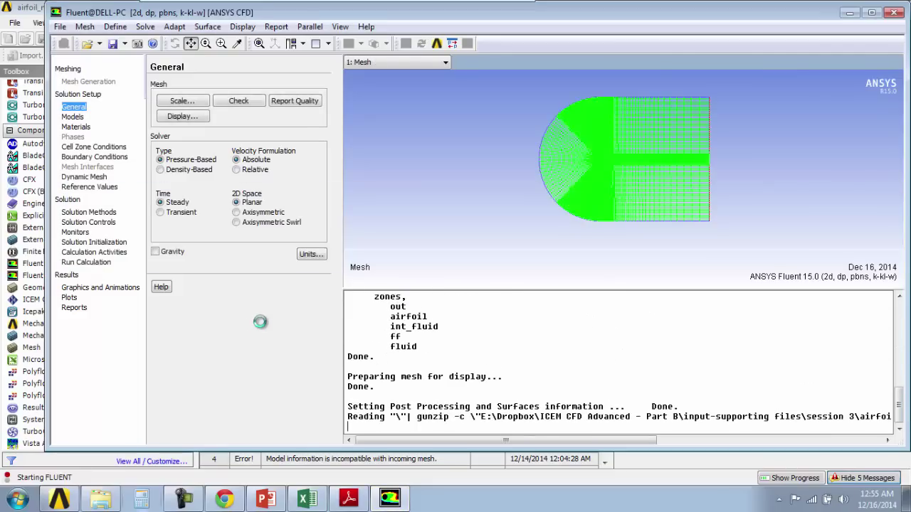
left_click(107, 289)
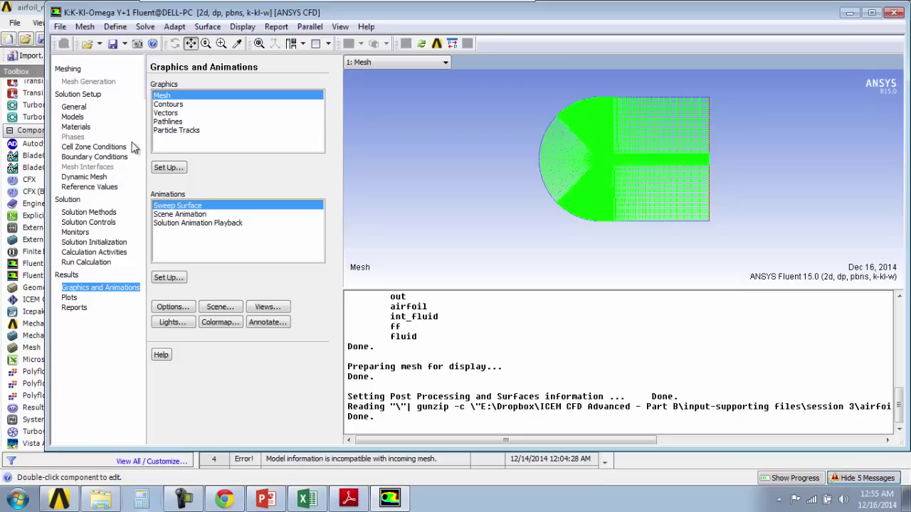
left_click(72, 309)
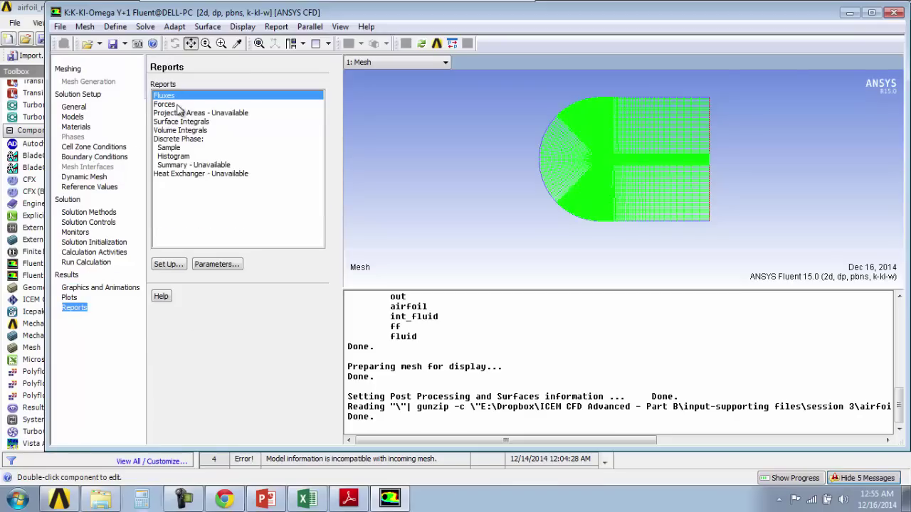
left_click(169, 105)
left_click(170, 264)
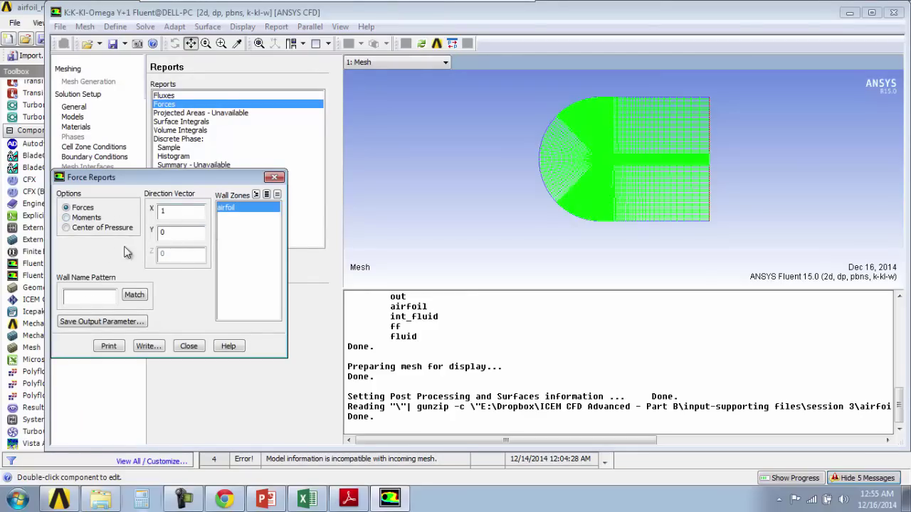
left_click(108, 346)
left_click_drag(414, 442, 553, 439)
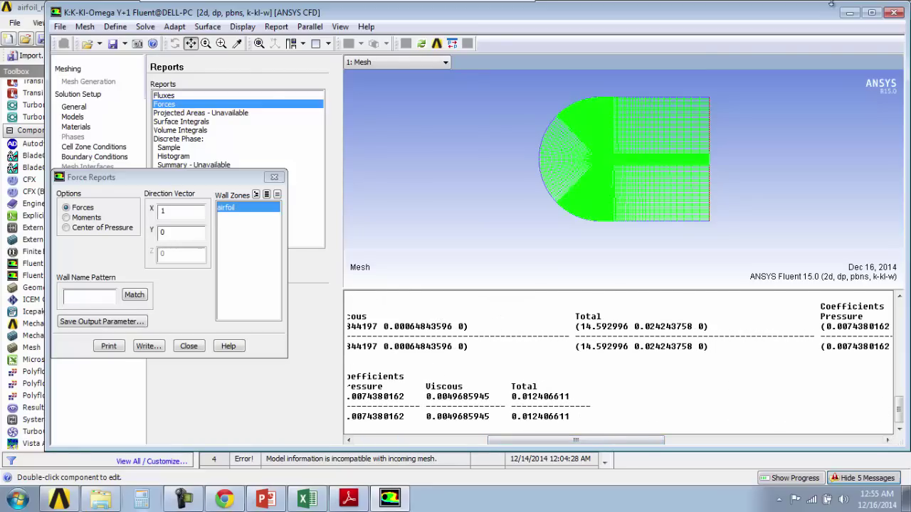
Step: Close the Fluent solution session and return to Workbench, discarding any setup changes
left_click(893, 12)
left_click(456, 256)
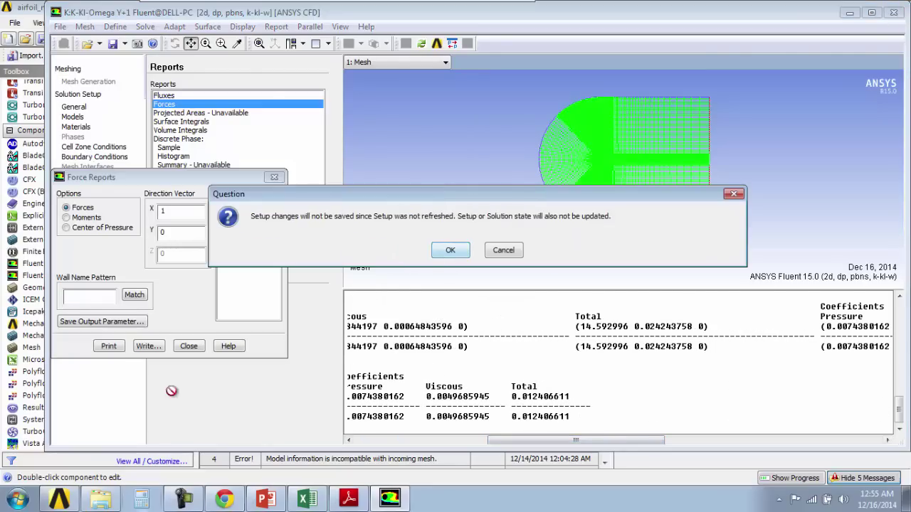
left_click(450, 250)
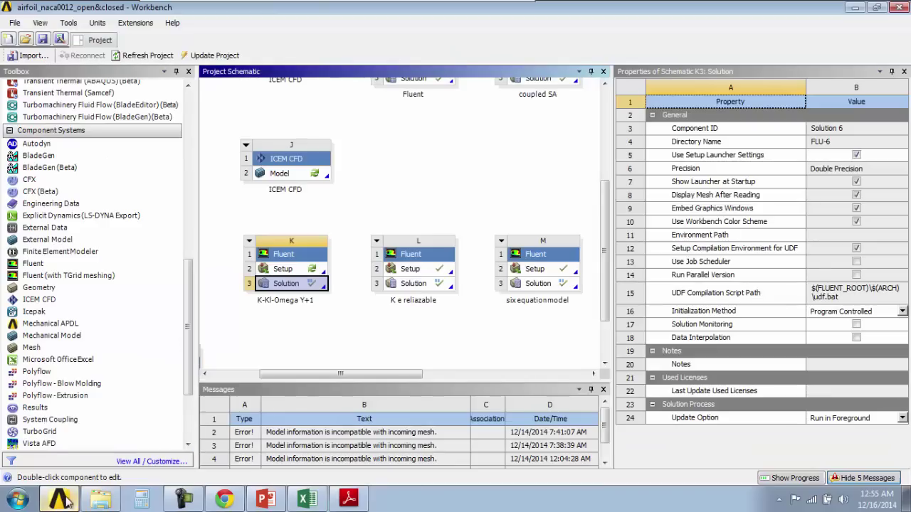
Step: Open the Solution of the six equation model Fluent system and print the airfoil force report for direction vector X 1, Y 0
left_click_drag(365, 375, 406, 375)
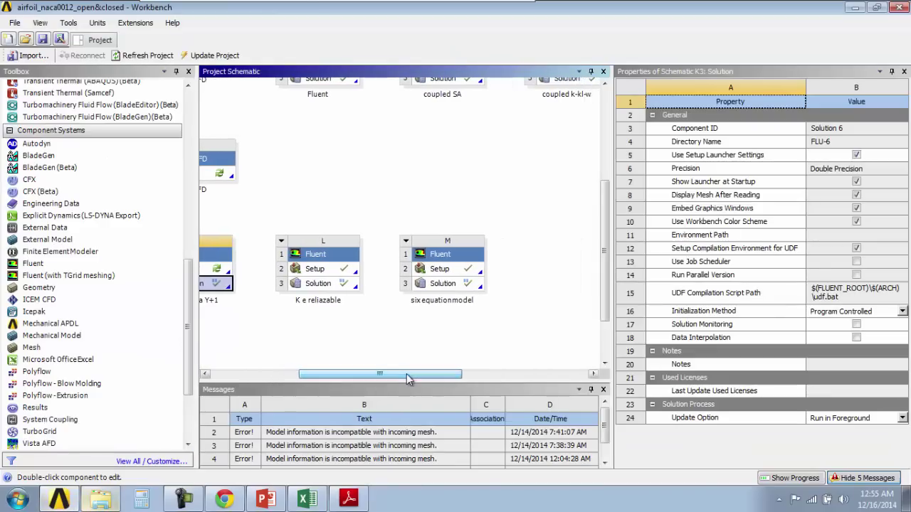
double_click(447, 283)
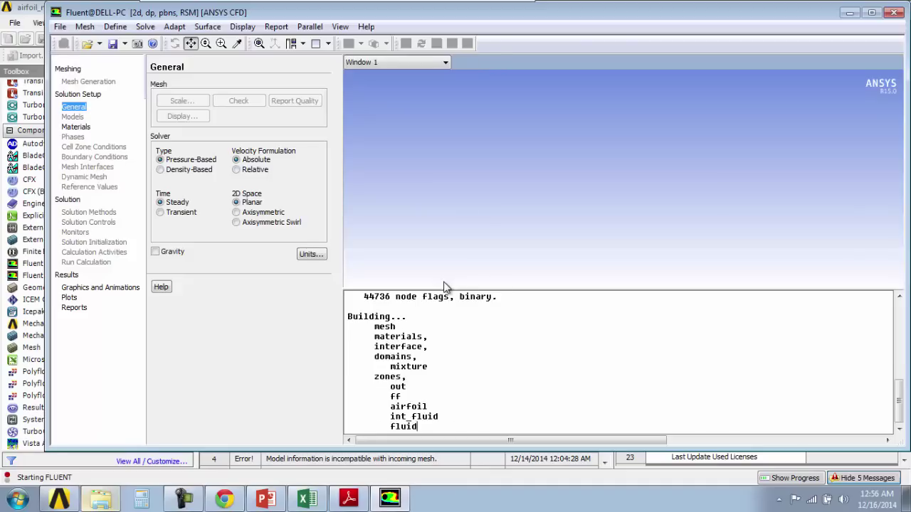
double_click(726, 12)
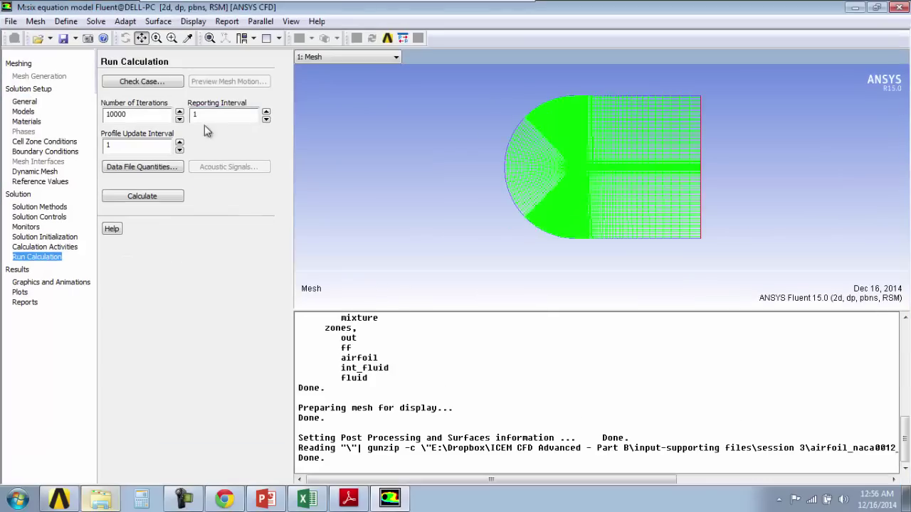
left_click(25, 302)
double_click(115, 99)
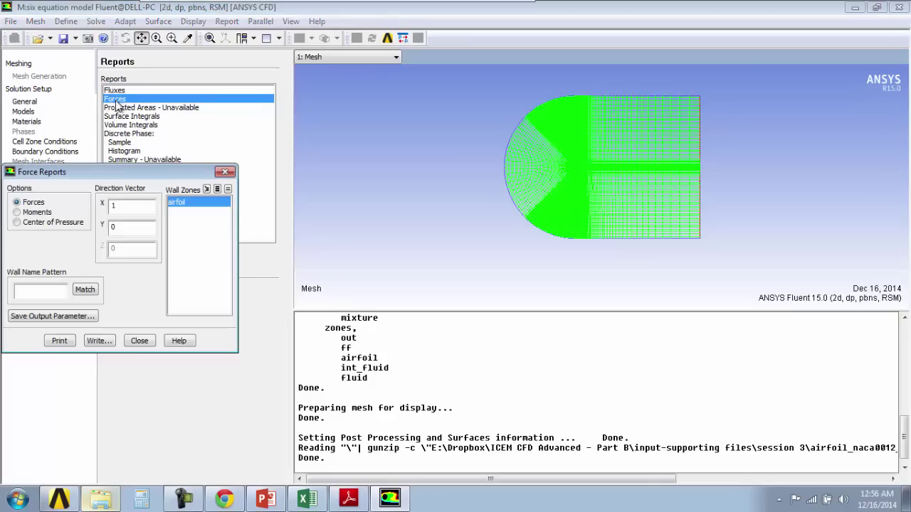
left_click(69, 344)
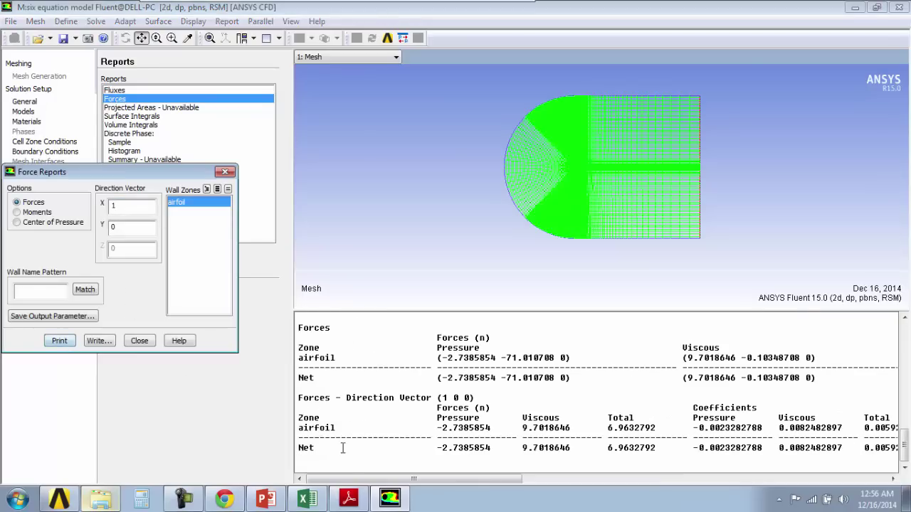
Step: Highlight the net total drag coefficient in the force report and compare it with the section drag chart in the Adobe Reader PDF
left_click_drag(395, 479, 519, 481)
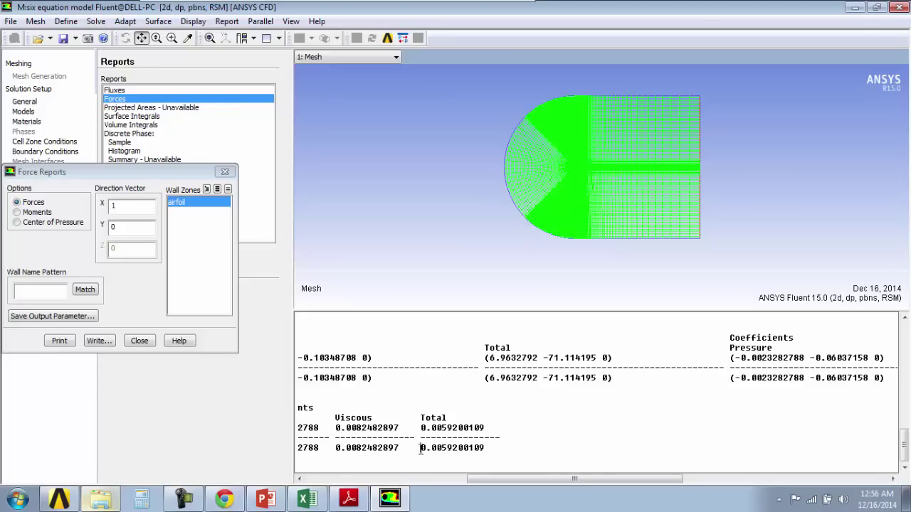
left_click_drag(420, 448, 475, 456)
left_click_drag(458, 477, 483, 477)
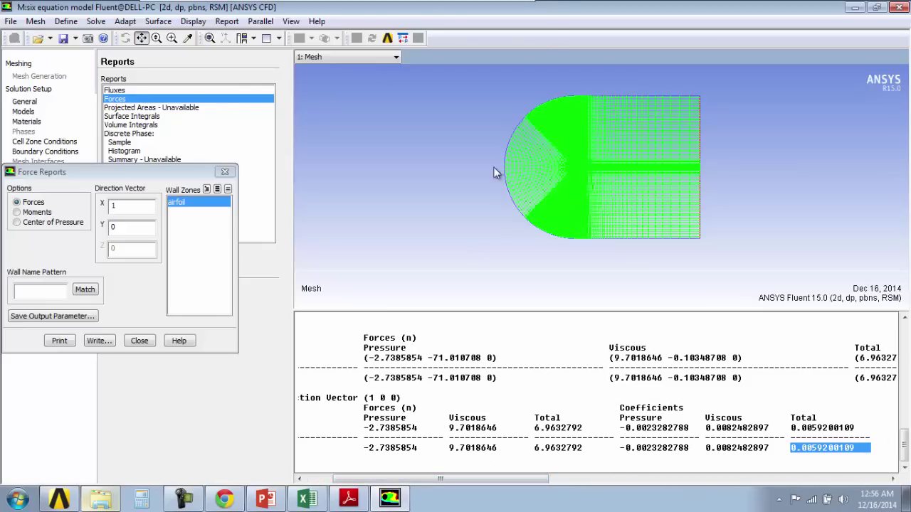
left_click(348, 499)
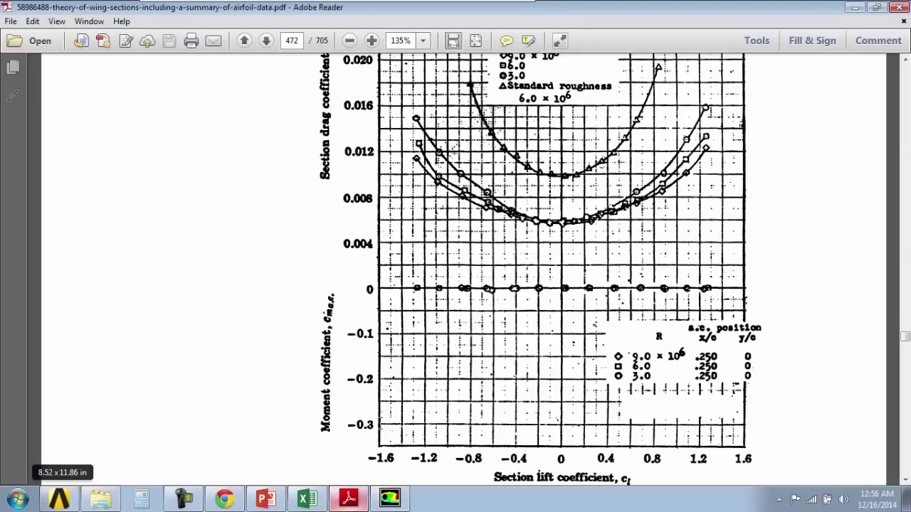
left_click(392, 501)
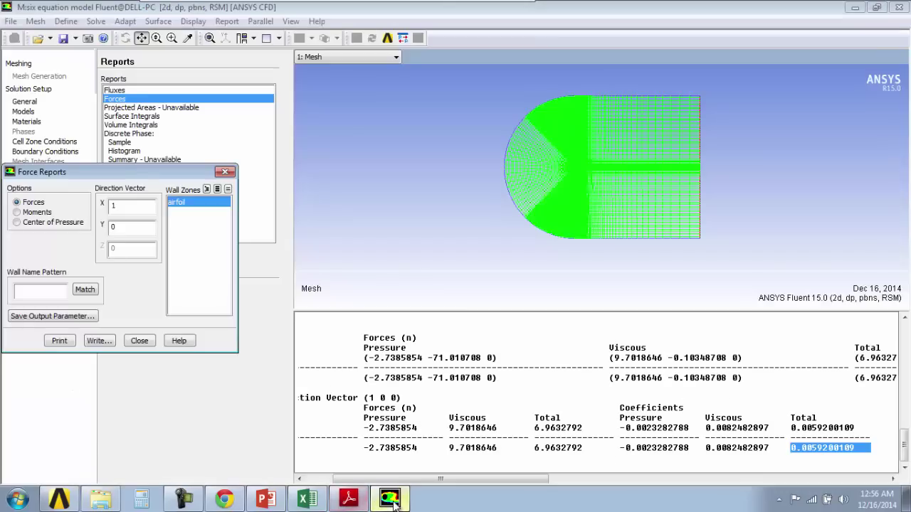
left_click(392, 502)
left_click(392, 501)
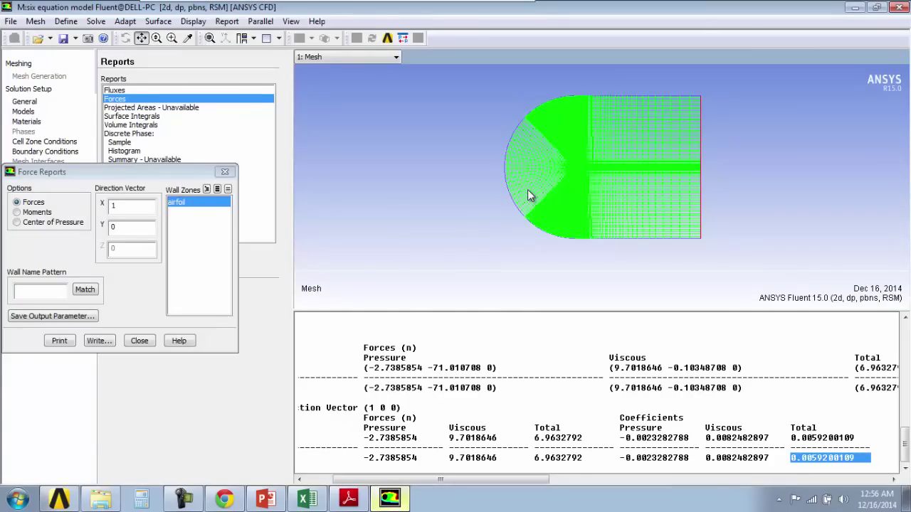
Step: Switch to the NACA0012 presentation in PowerPoint and show its title slide
left_click(266, 501)
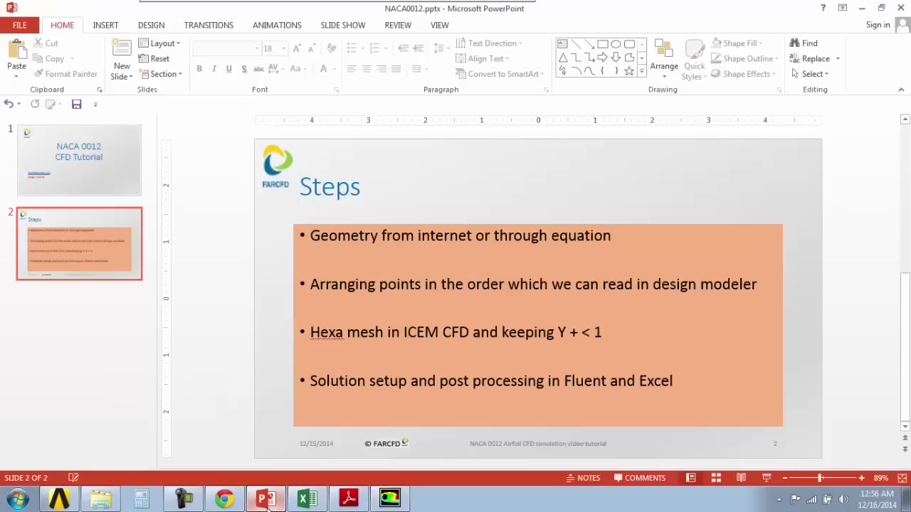
left_click(81, 199)
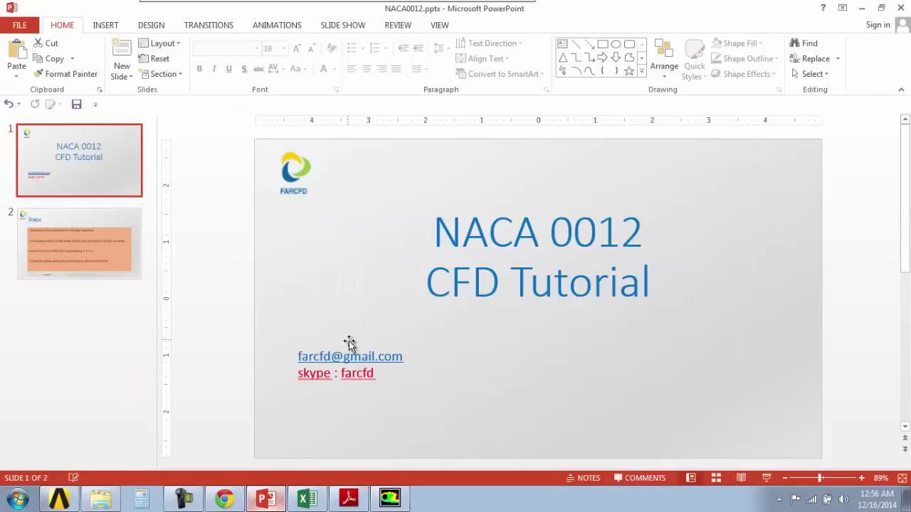